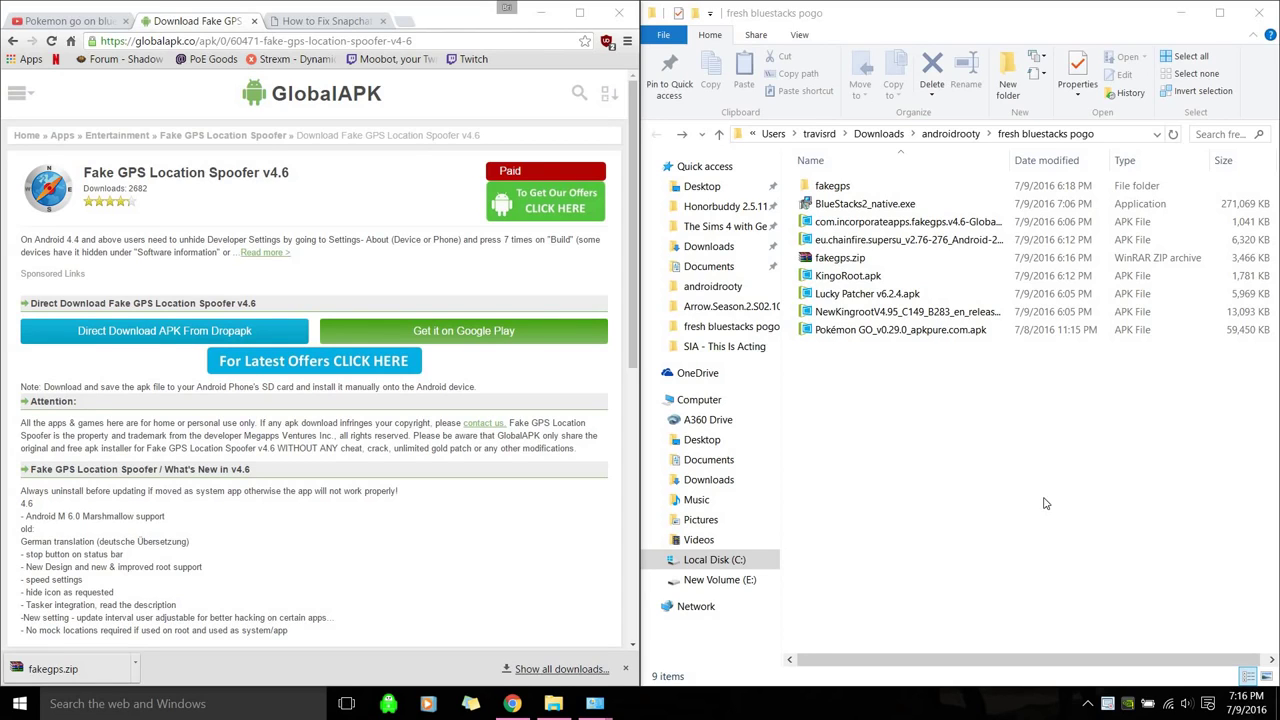
- Run the BlueStacks2_native.exe installer from the fresh bluestacks pogo folder as administrator
left_click_drag(993, 487, 847, 605)
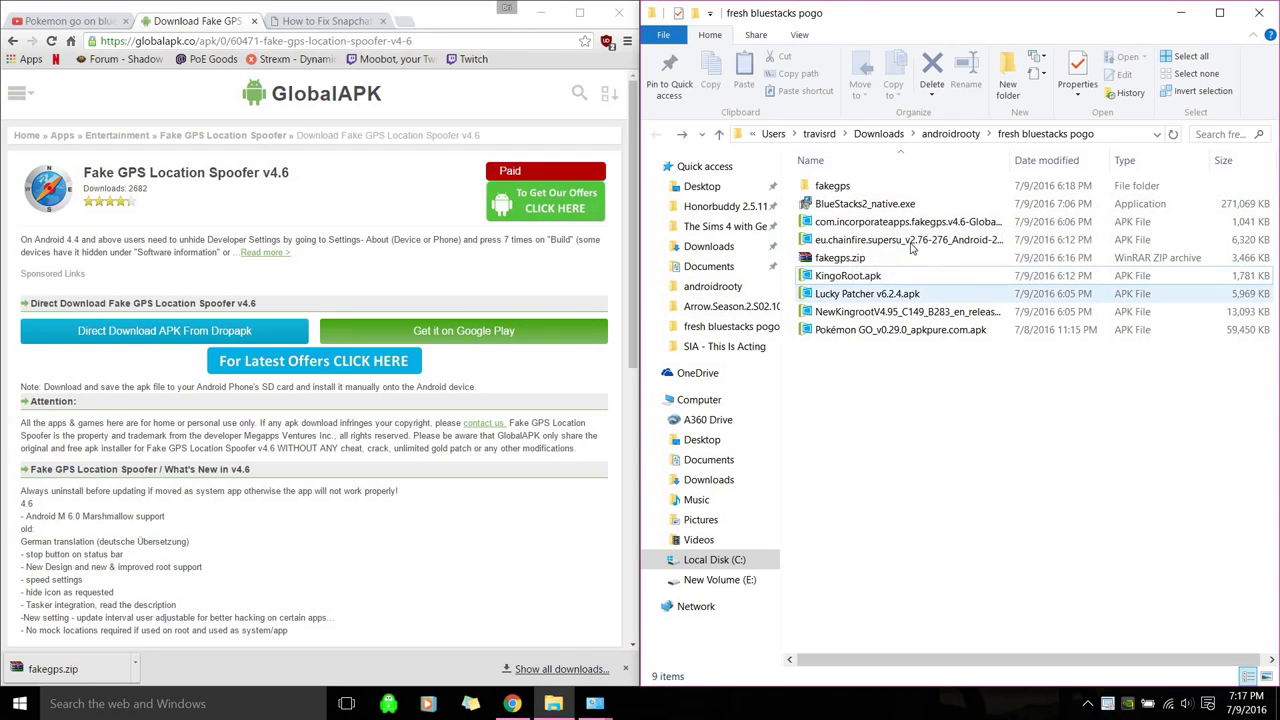
left_click(924, 206)
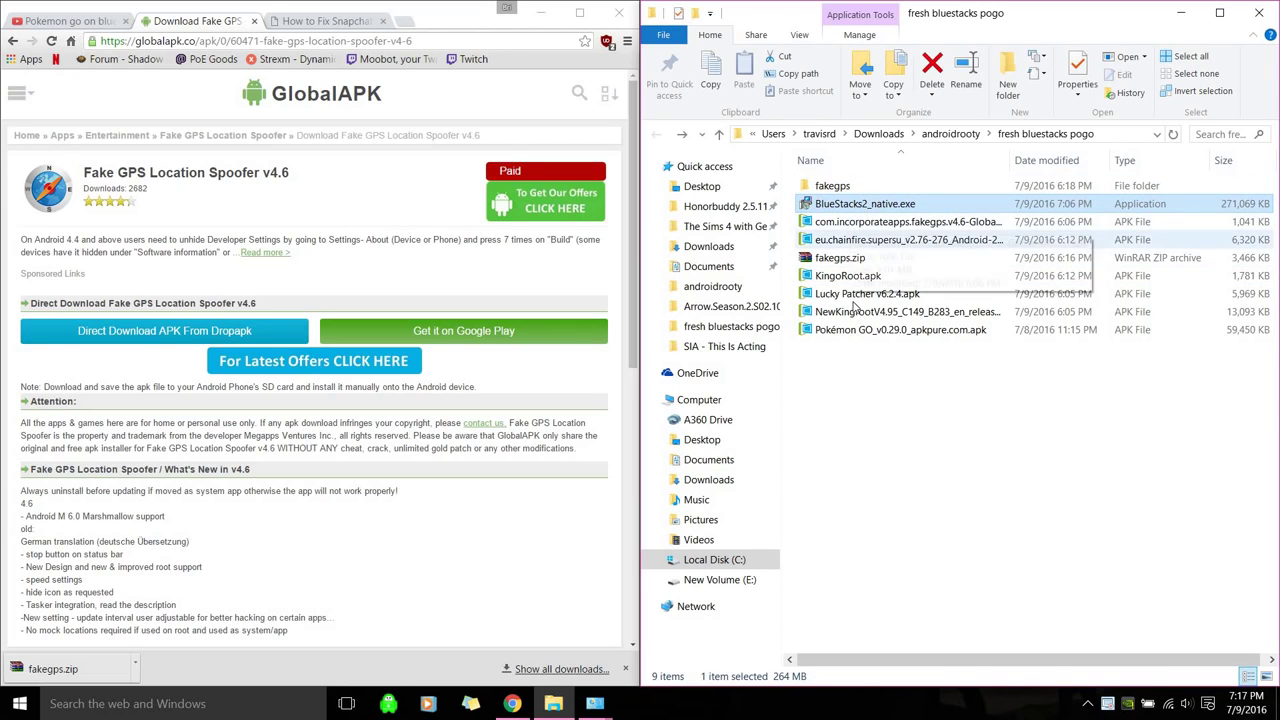
right_click(913, 212)
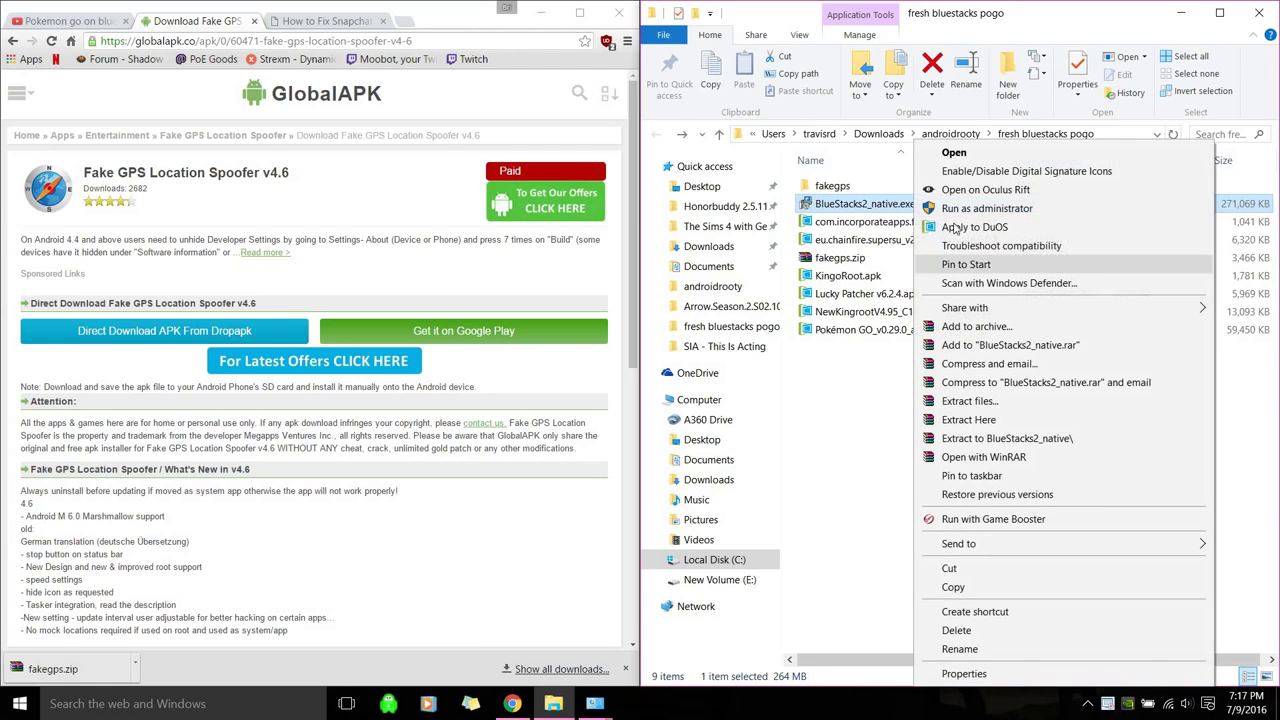
left_click(880, 213)
right_click(878, 210)
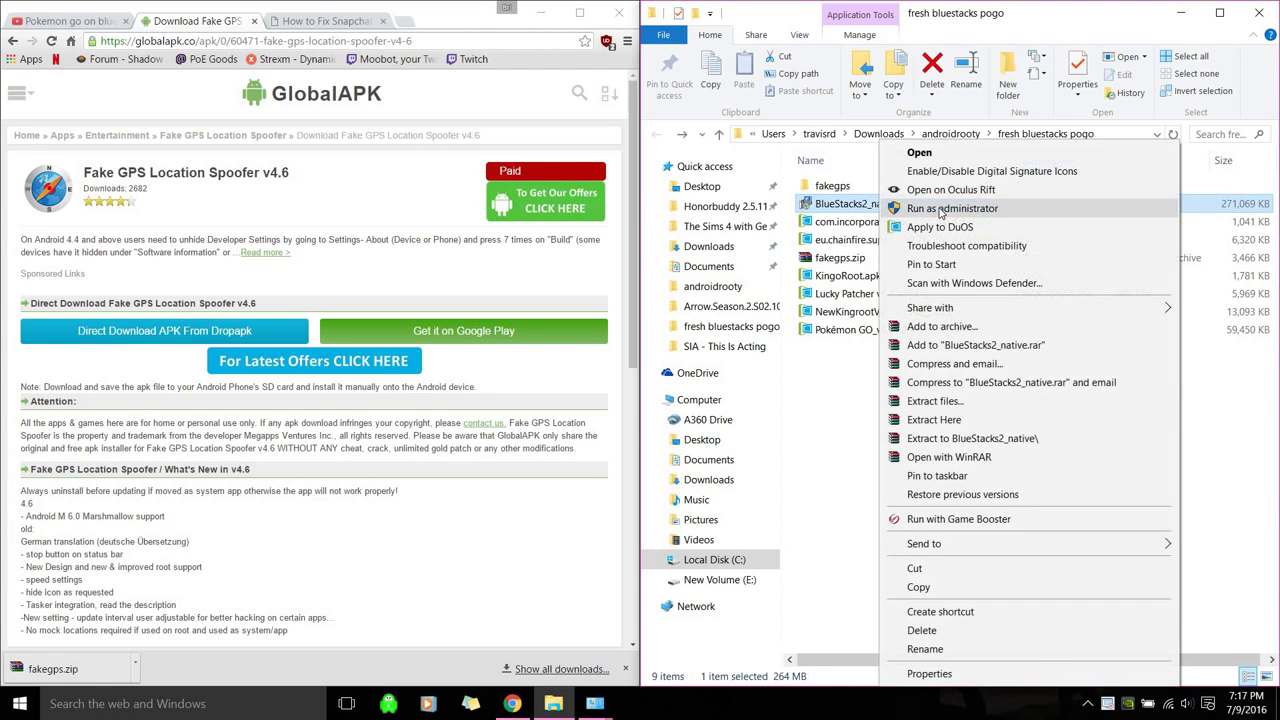
left_click(878, 210)
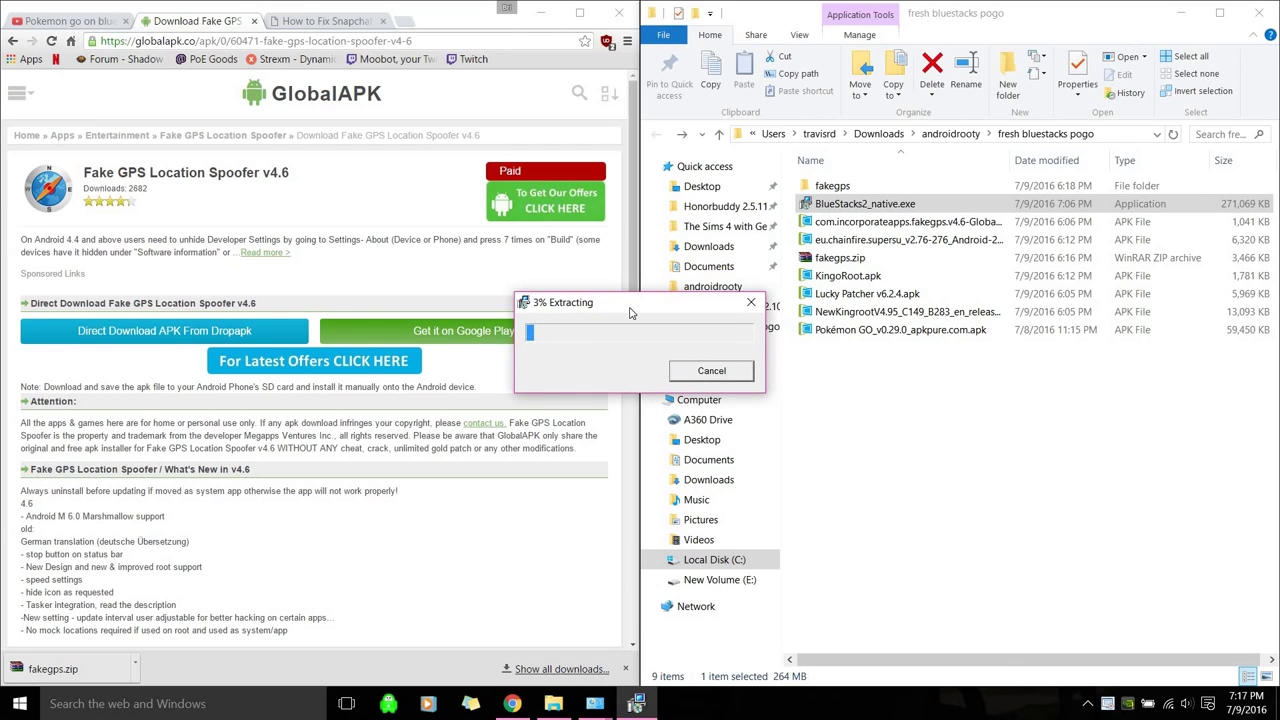
- Delete KingoRoot.apk from the fresh bluestacks pogo folder while the installer extracts
left_click_drag(530, 302, 391, 407)
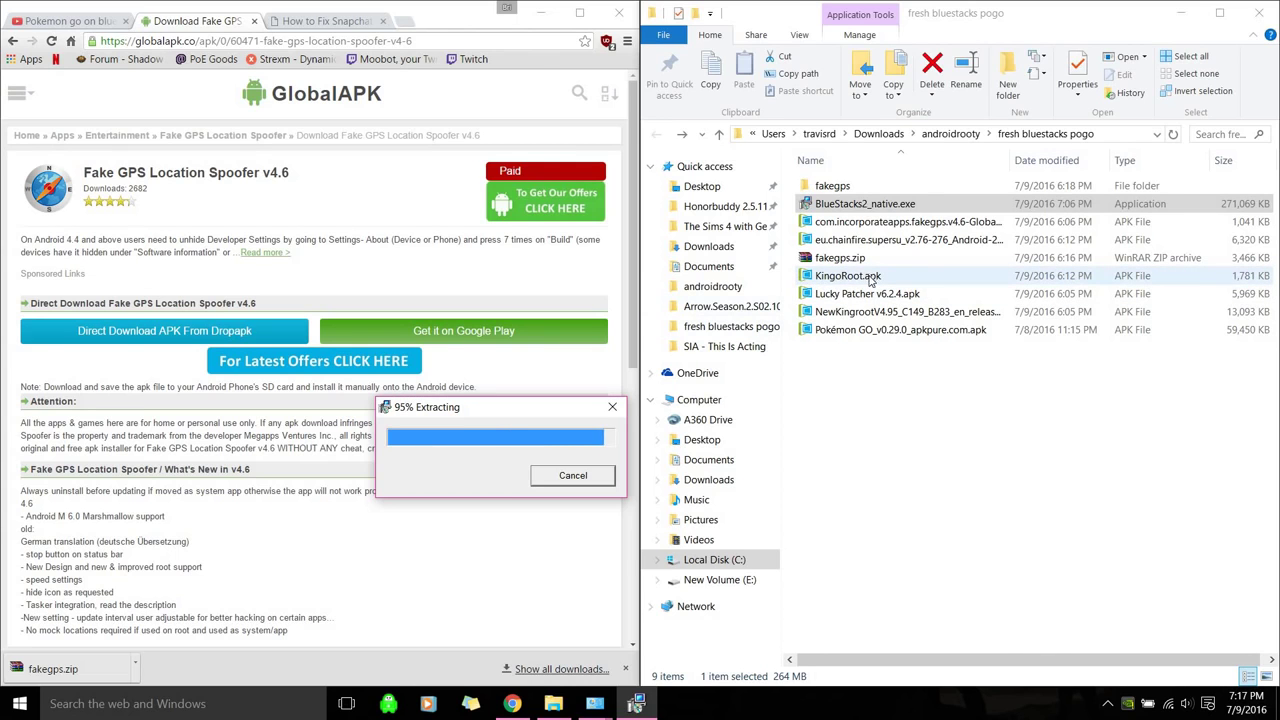
right_click(869, 277)
left_click(911, 571)
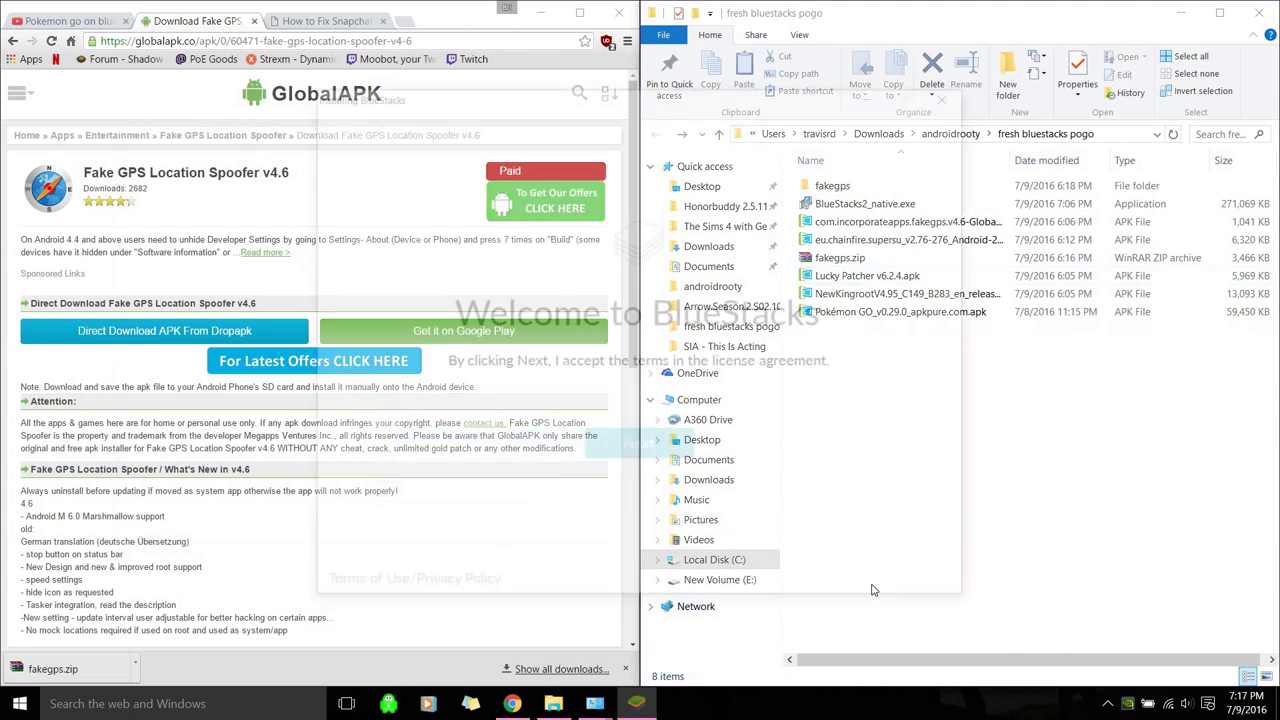
- Install BlueStacks with data location C:\ProgramData, keeping App store access and Application Communications enabled
left_click(662, 450)
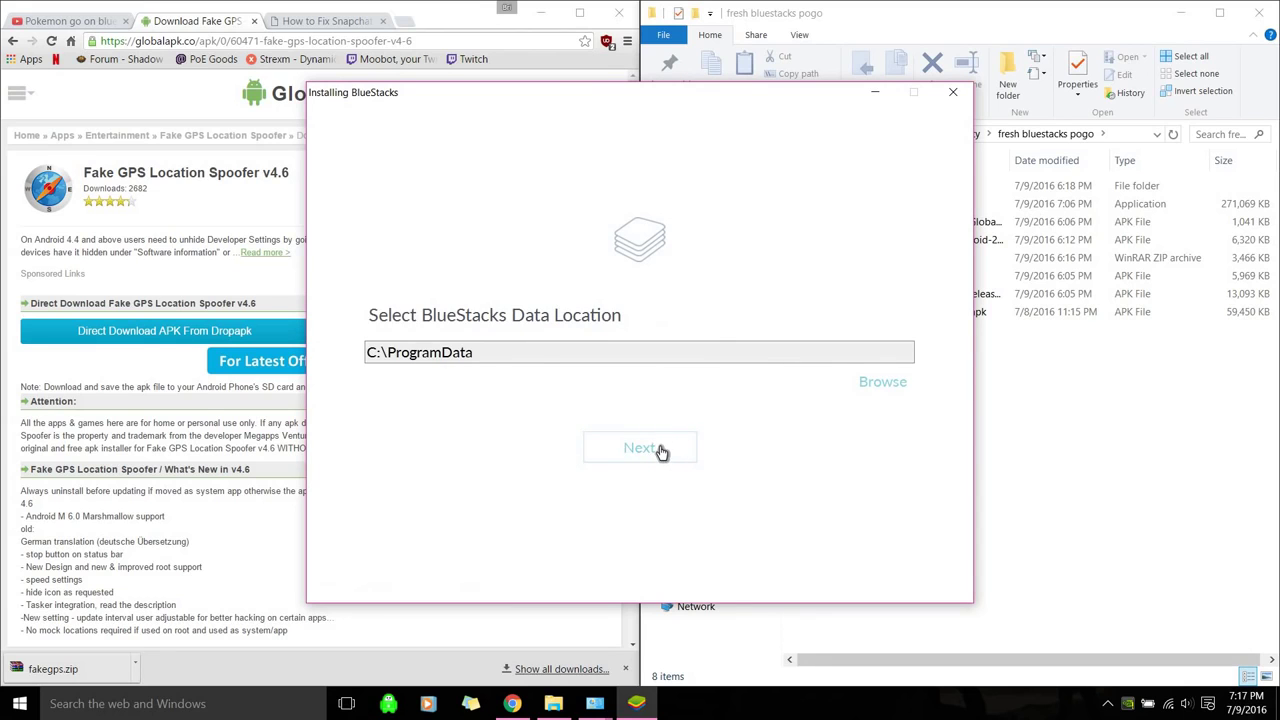
left_click(660, 450)
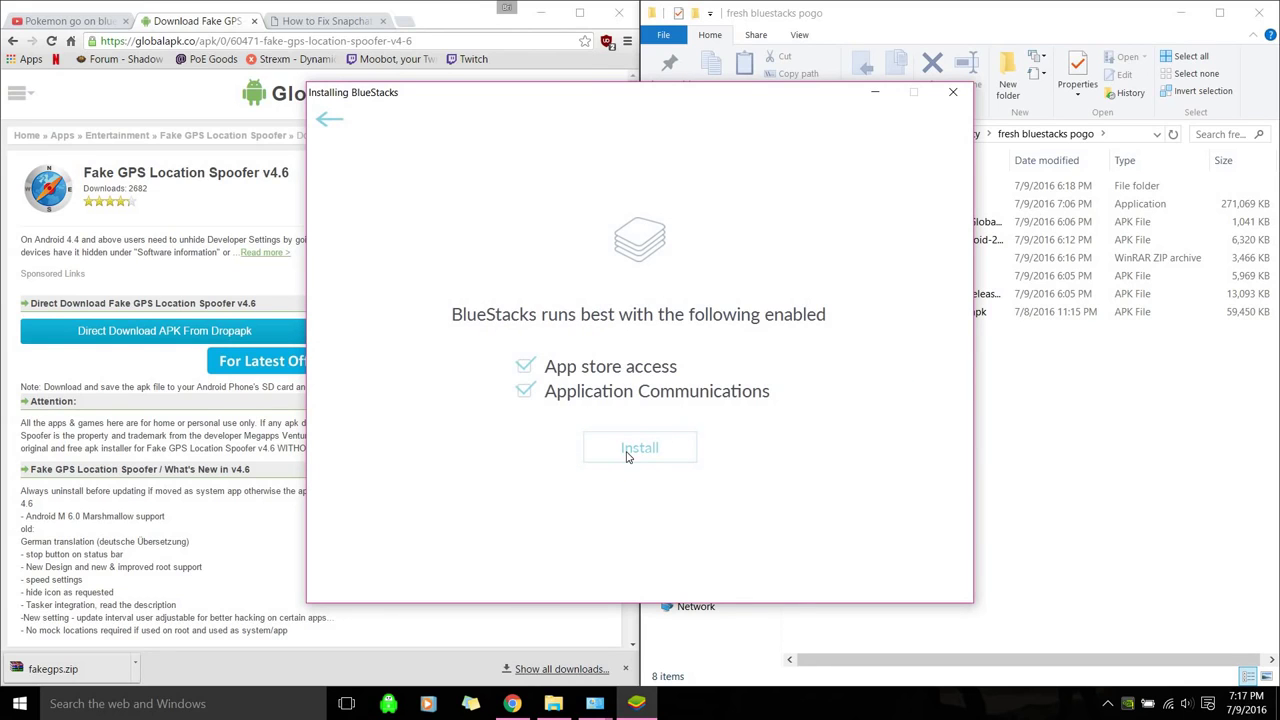
left_click(636, 452)
left_click_drag(640, 103, 494, 105)
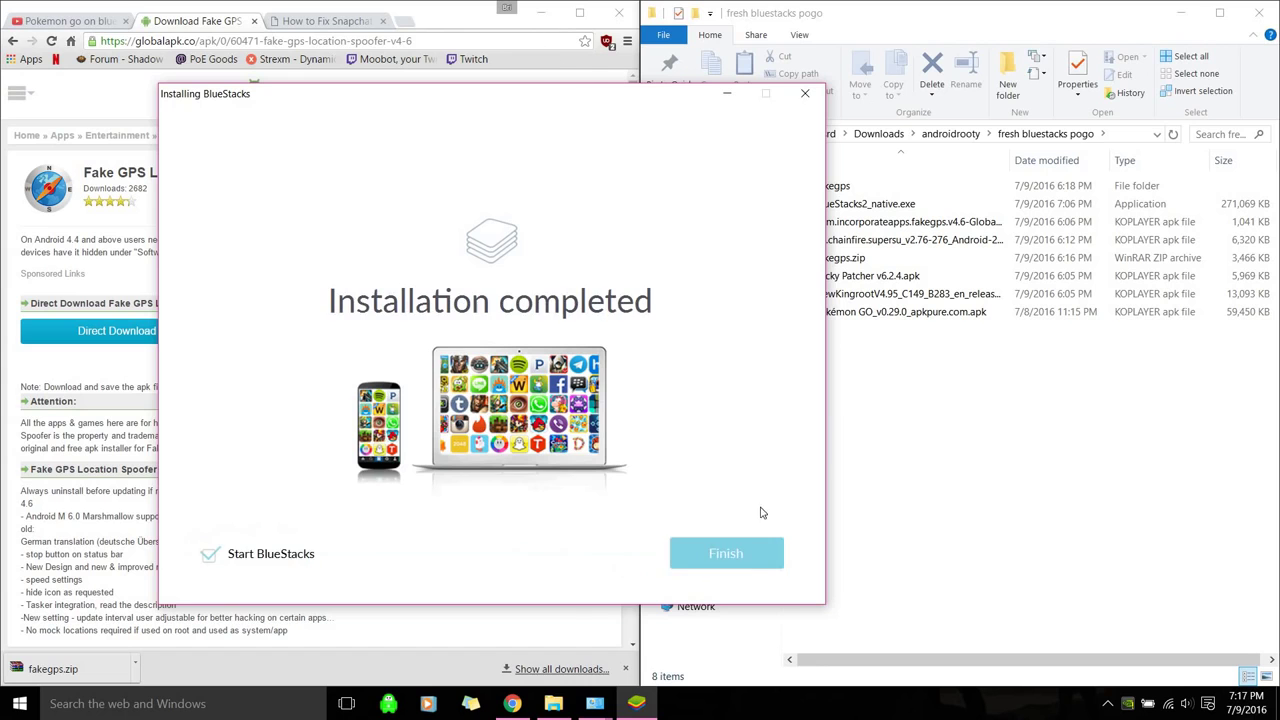
- Finish the installer with Start BlueStacks enabled, and dismiss the BlueStacks TV pane and the What's new notice
left_click(746, 567)
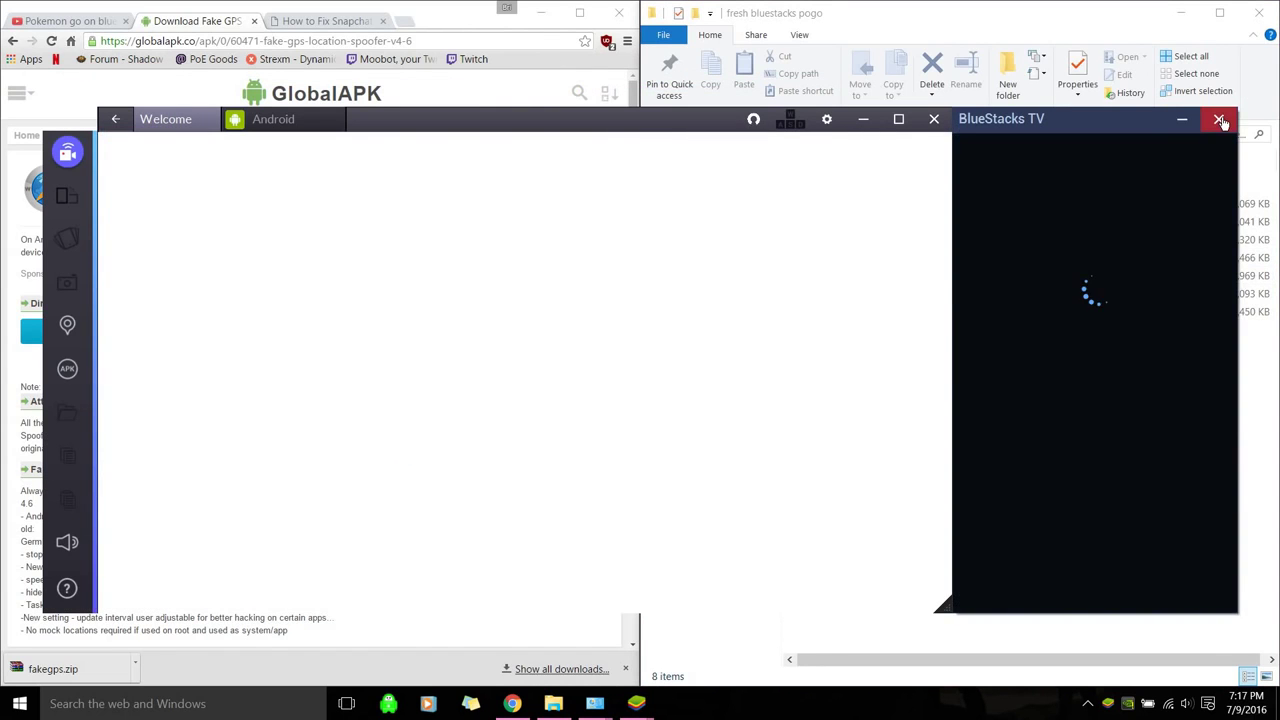
left_click(1222, 121)
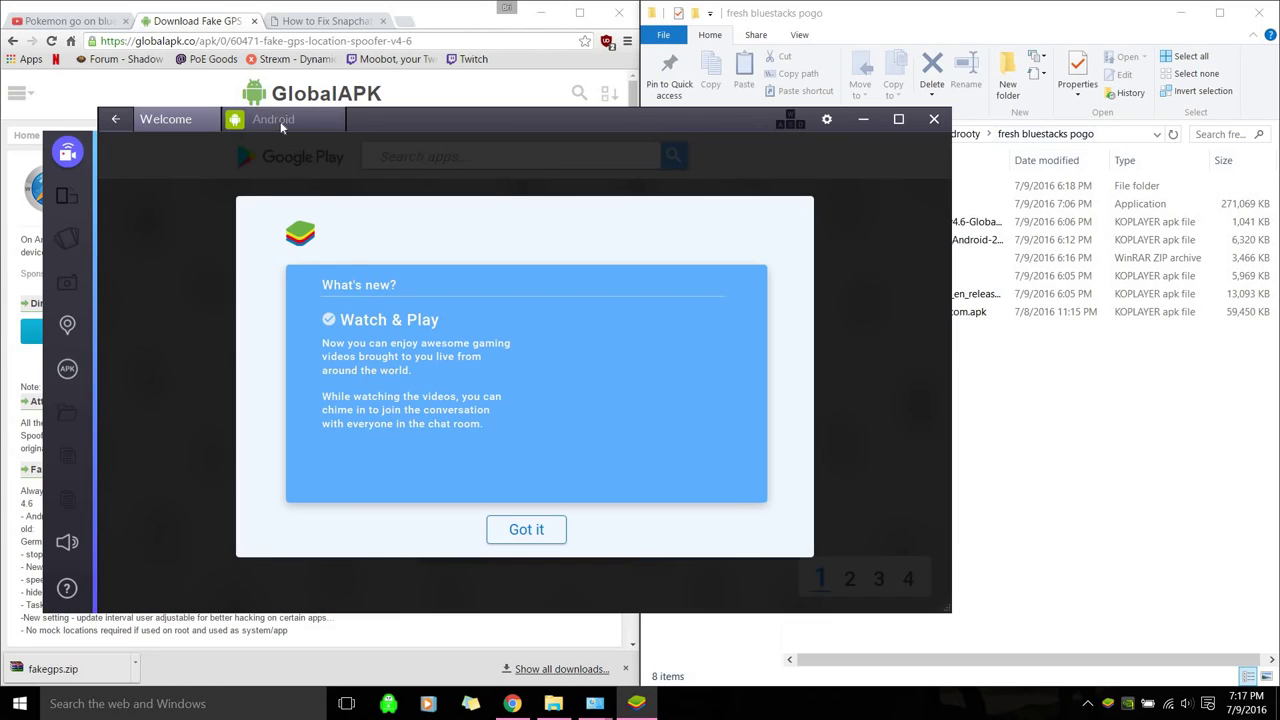
left_click(559, 537)
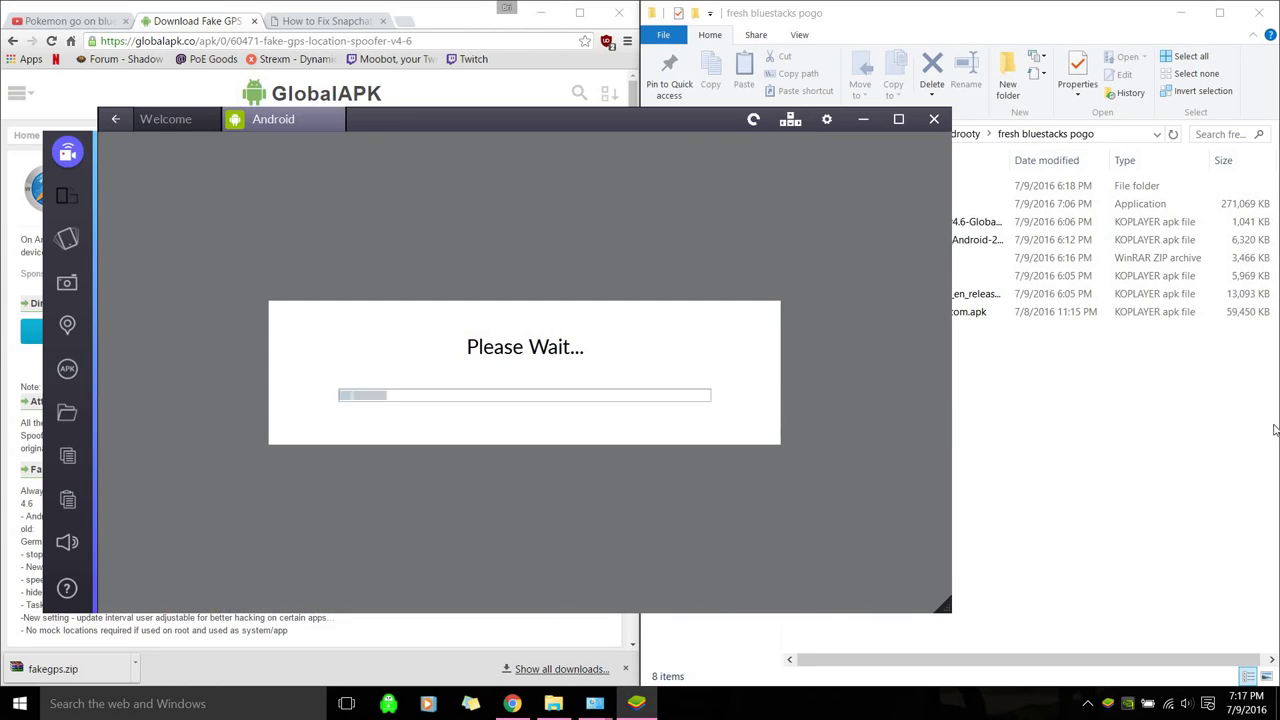
- Agree to improve location accuracy with Google's location service on the Android home screen
left_click(853, 340)
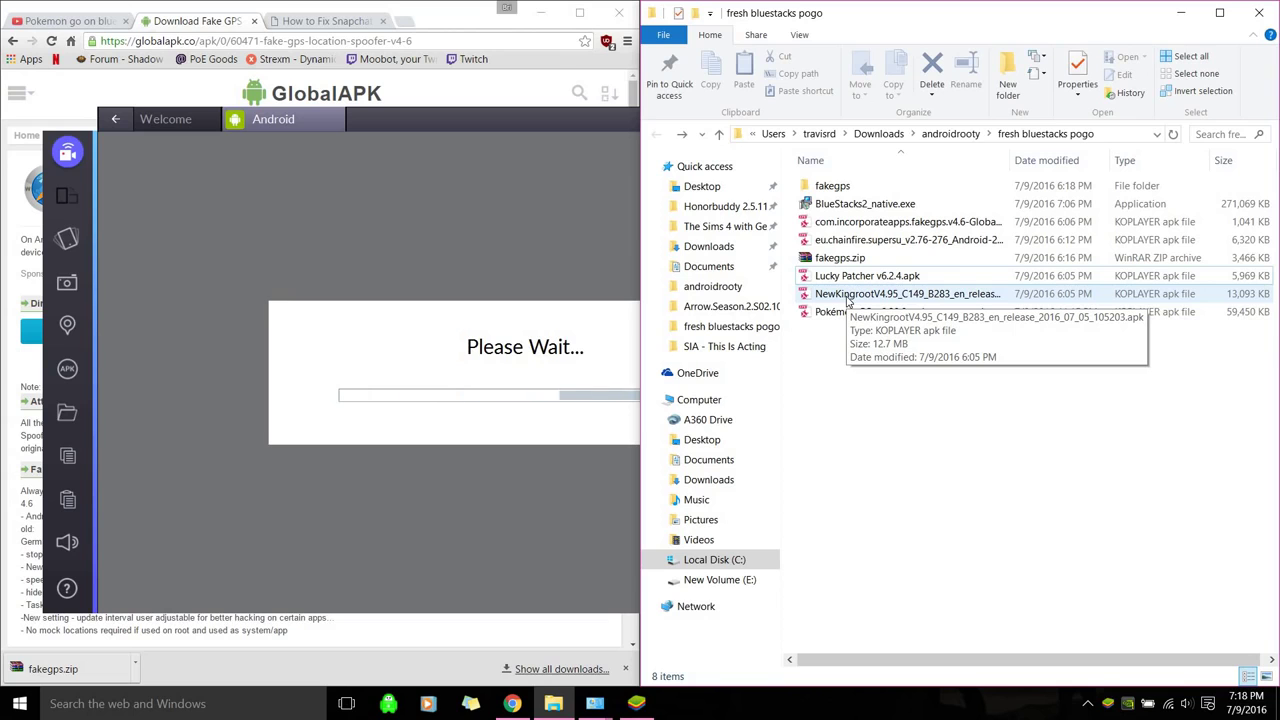
left_click_drag(502, 120, 435, 136)
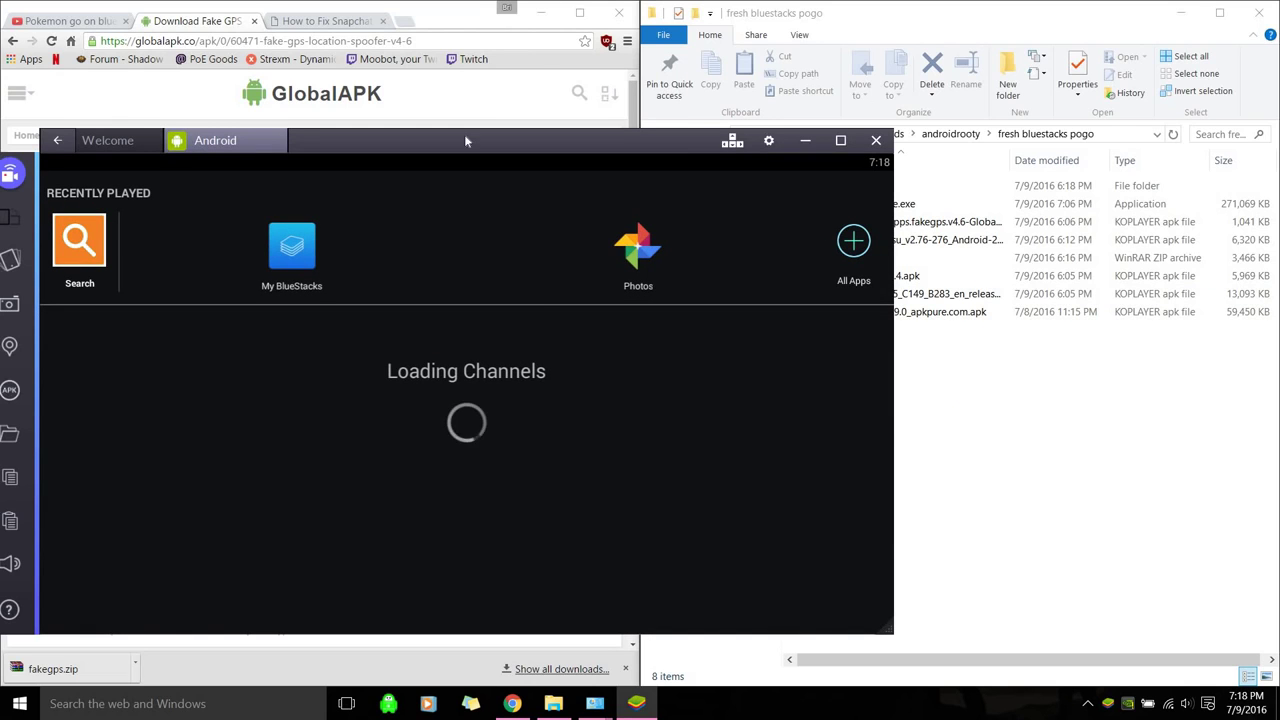
left_click_drag(421, 140, 591, 121)
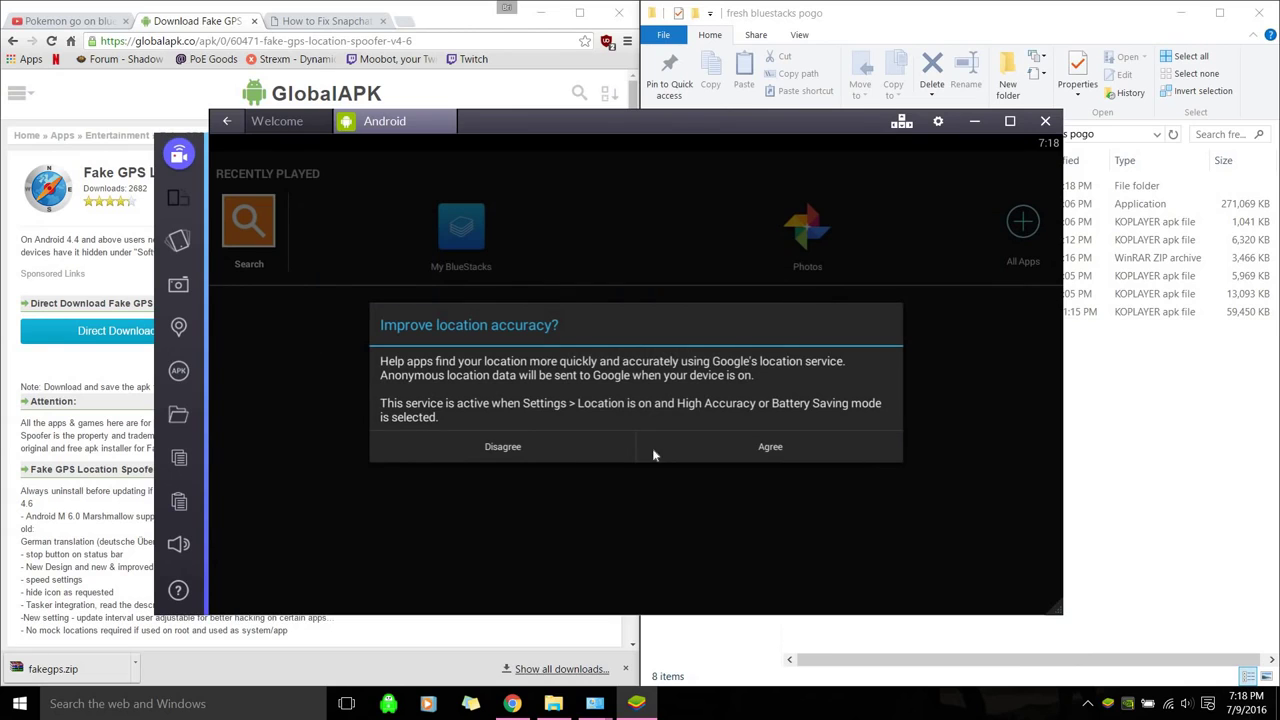
left_click(733, 440)
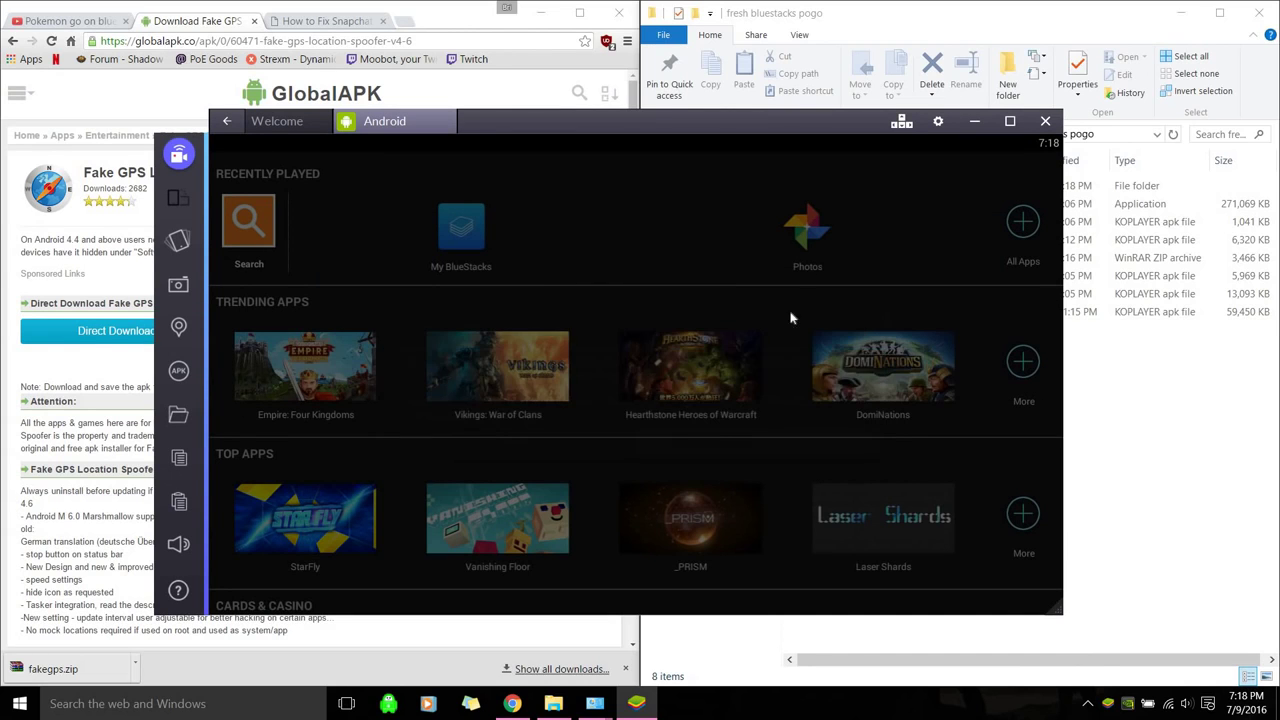
left_click(742, 418)
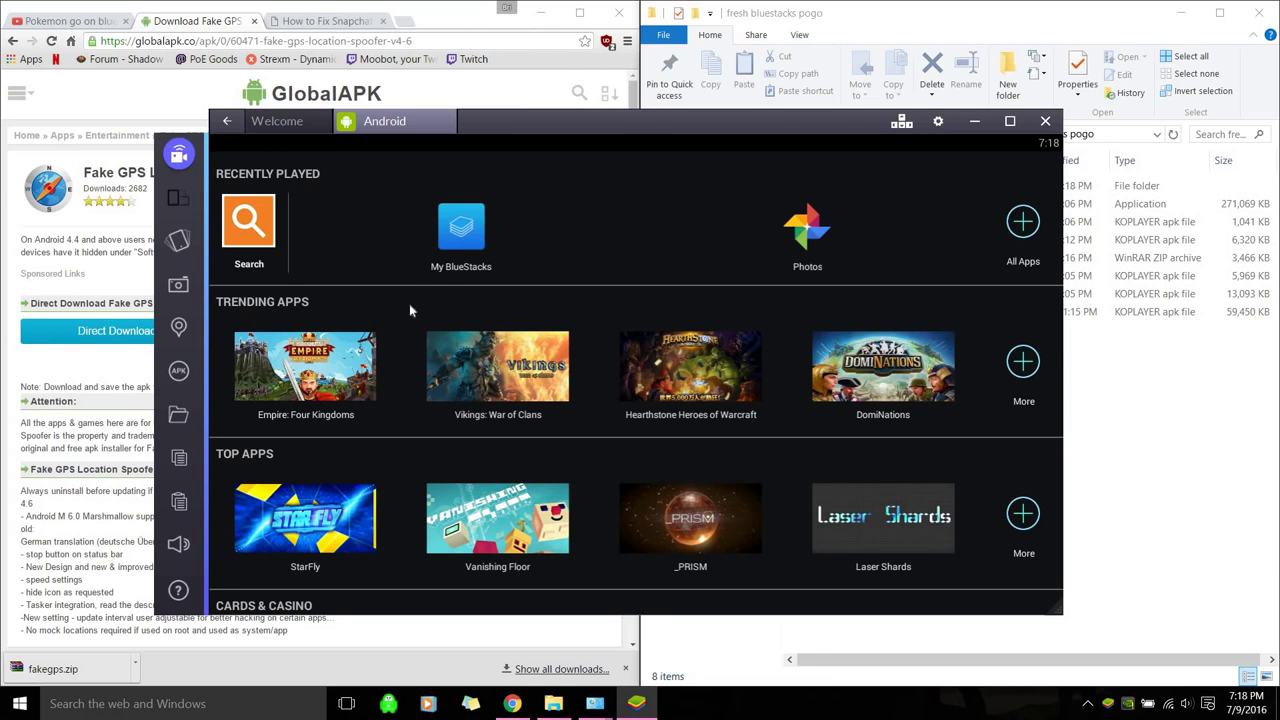
- Install the NewKingrootV4.95 APK from the fresh bluestacks pogo folder into BlueStacks
left_click(178, 374)
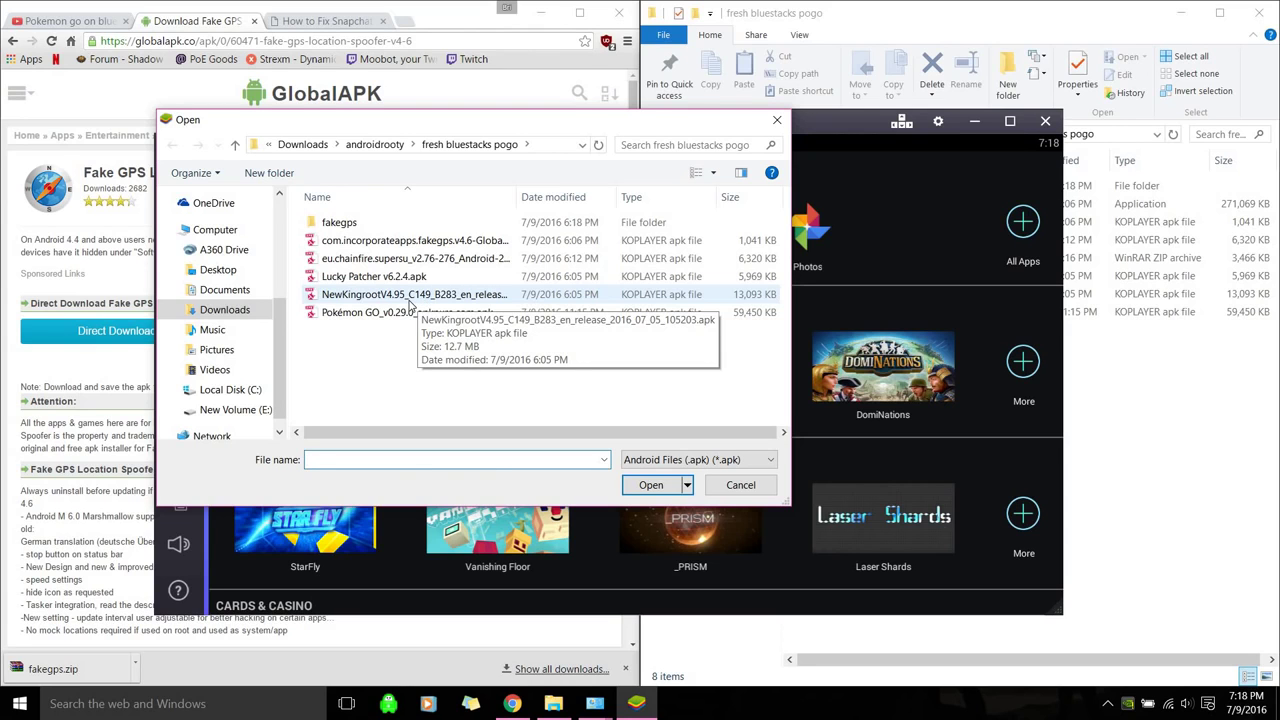
left_click(410, 303)
double_click(410, 303)
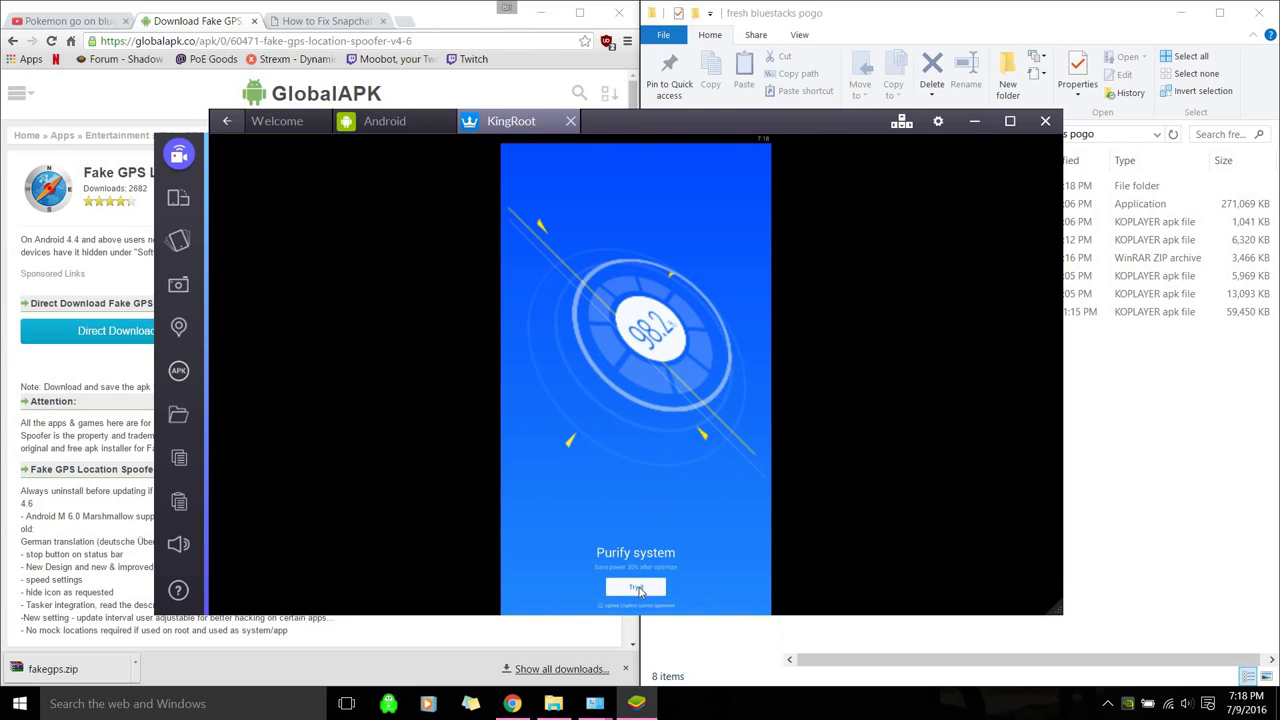
- Get past KingRoot's introduction and root the BlueStacks Android system with its Fix now option
left_click(640, 588)
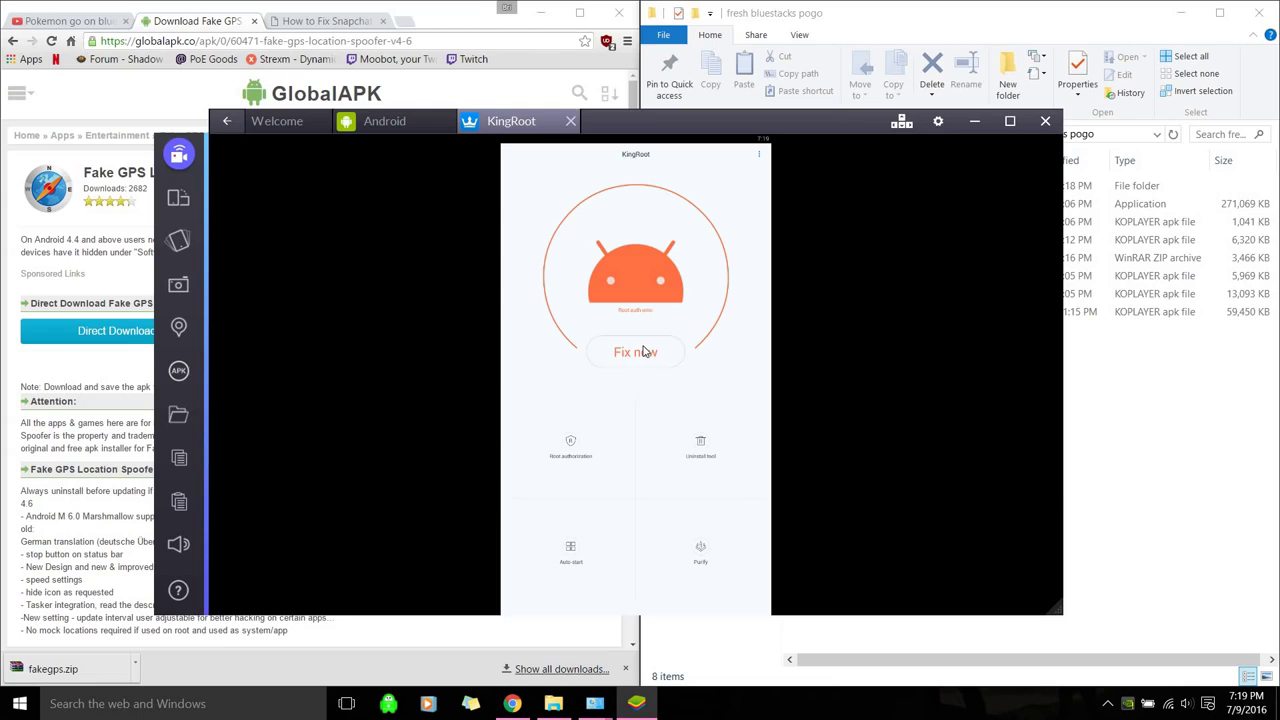
left_click(645, 352)
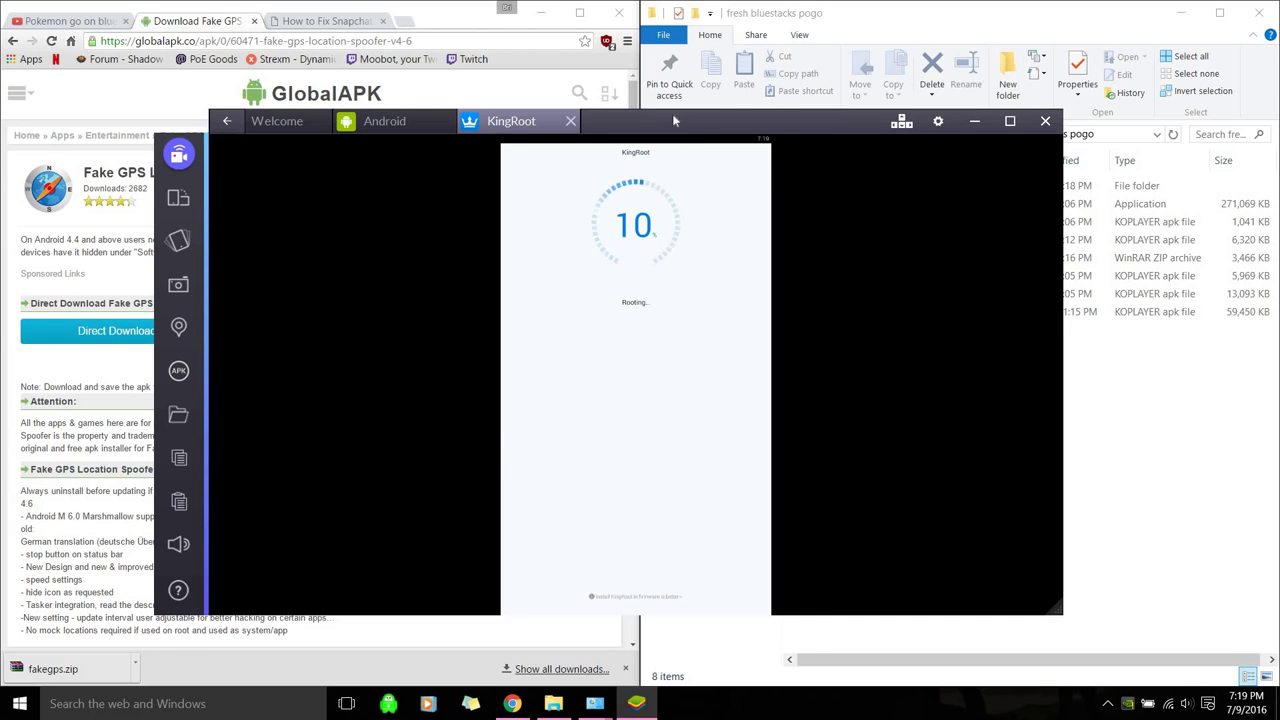
mouse_move(653, 131)
left_mouse_down()
mouse_move(672, 119)
mouse_move(643, 128)
left_mouse_up()
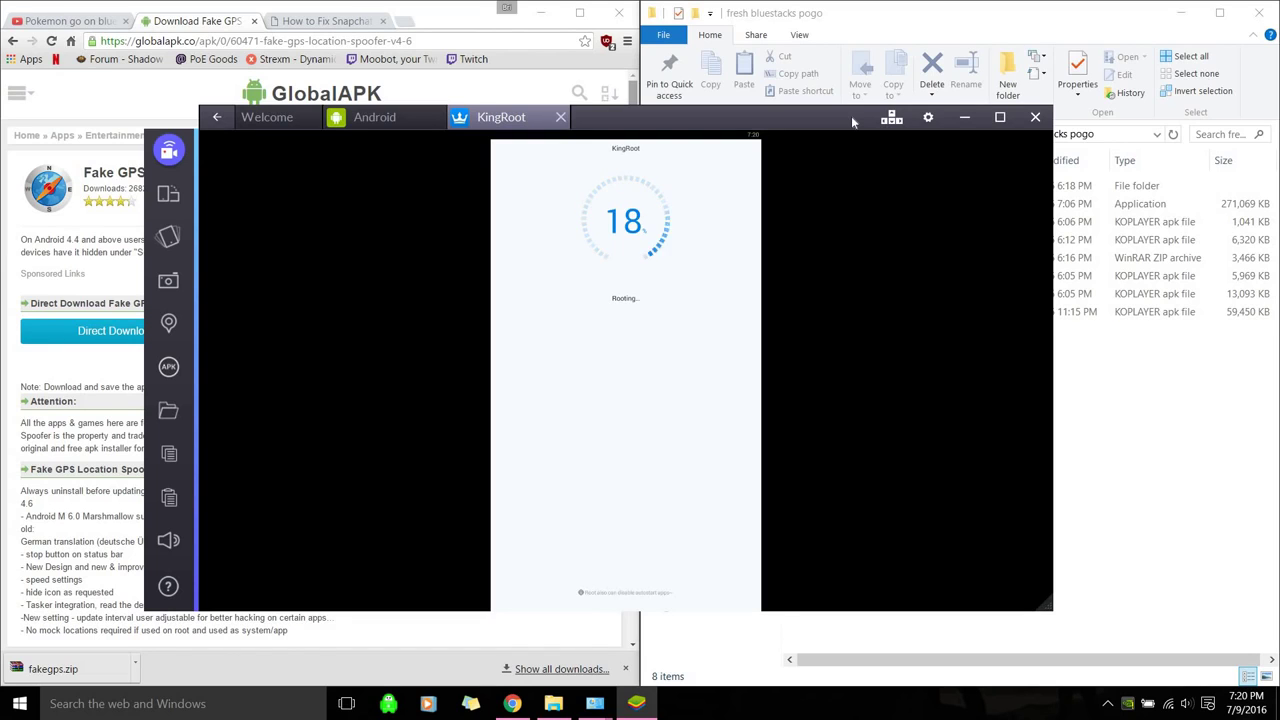
mouse_move(851, 116)
left_mouse_down()
mouse_move(865, 120)
mouse_move(882, 88)
mouse_move(819, 142)
mouse_move(867, 118)
mouse_move(872, 95)
mouse_move(865, 146)
mouse_move(835, 155)
mouse_move(860, 96)
left_mouse_up()
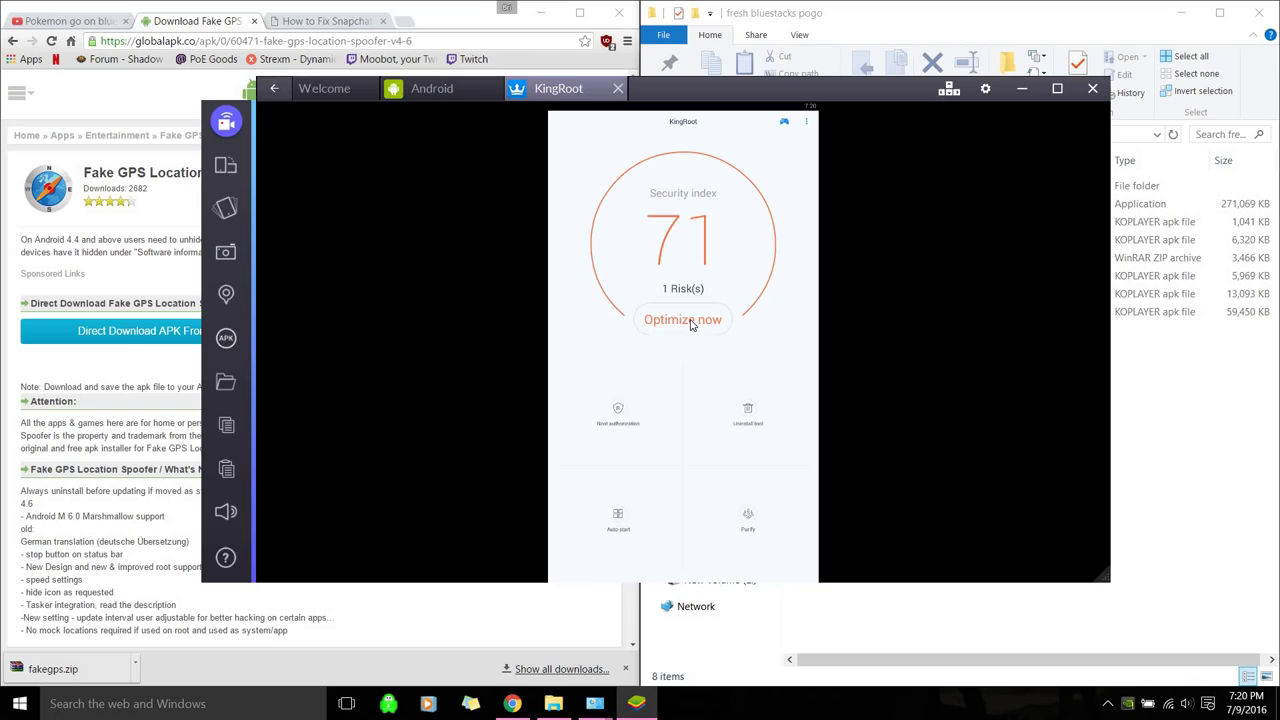
- Run KingRoot's security optimization with Optimize now
left_click(688, 321)
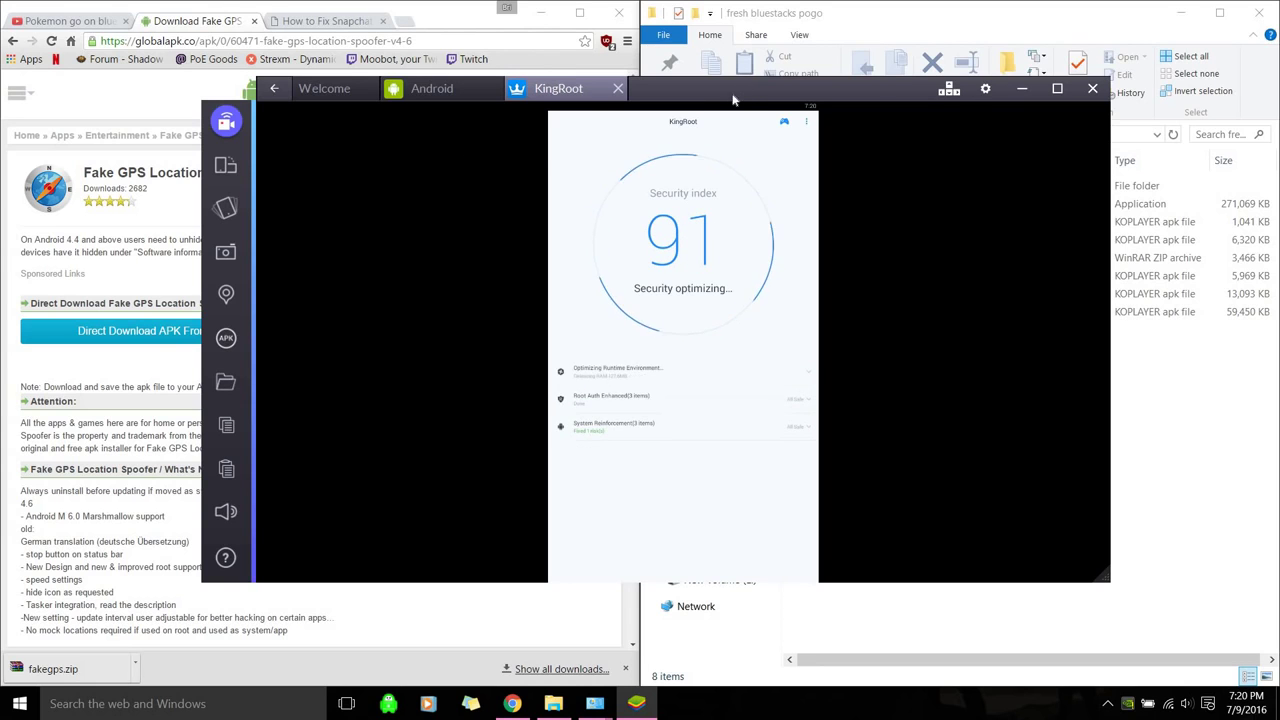
left_click_drag(743, 95, 688, 135)
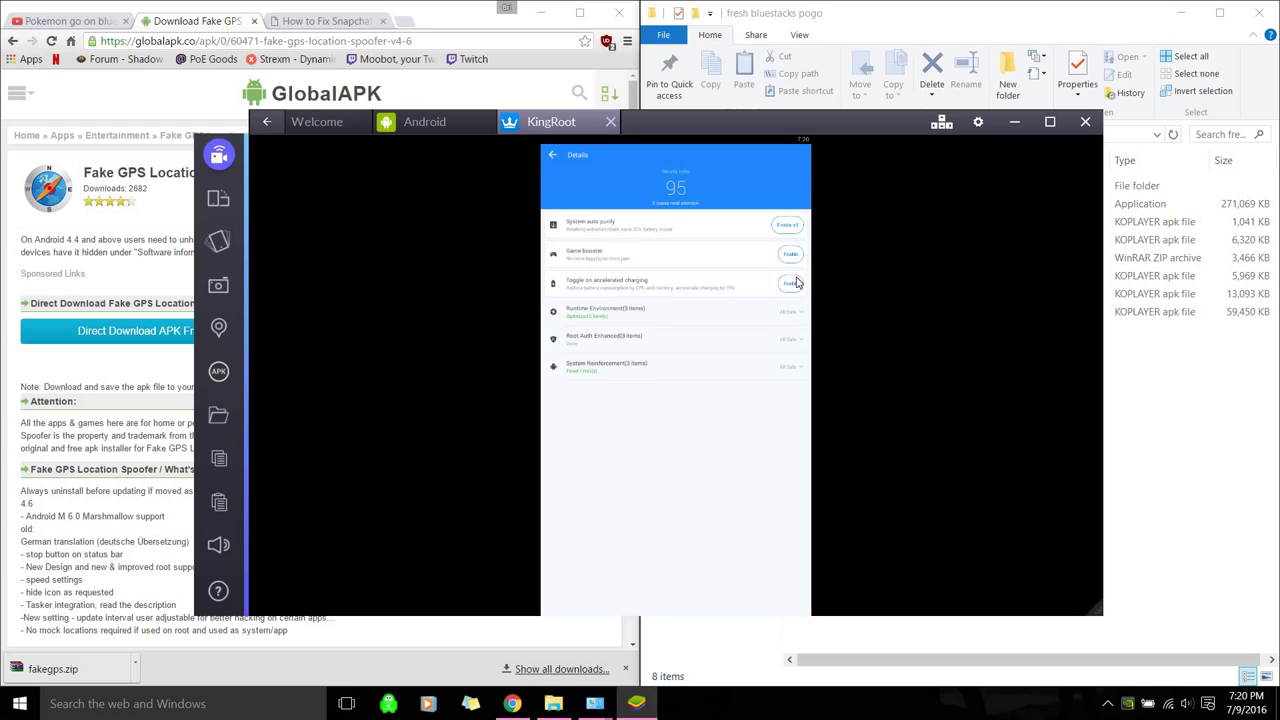
mouse_move(755, 121)
left_mouse_down()
mouse_move(770, 169)
mouse_move(775, 111)
left_mouse_up()
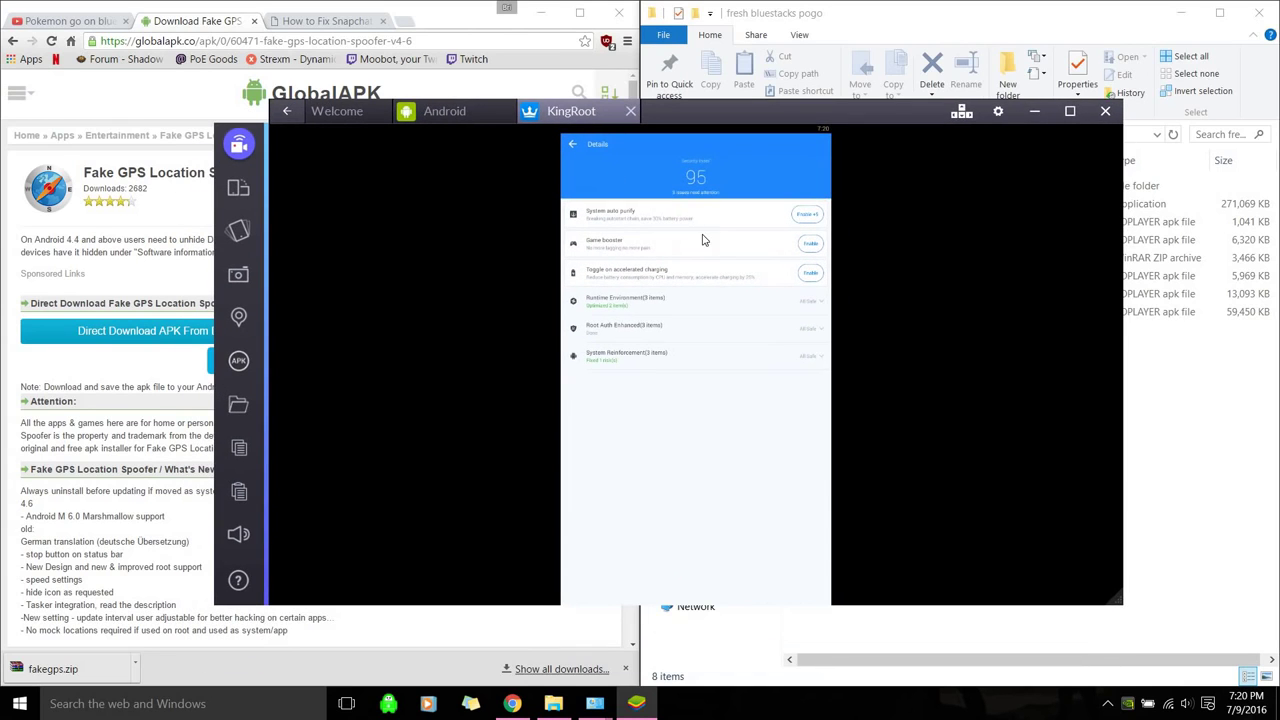
- Close KingRoot and restart the BlueStacks Android plugin
left_click(453, 118)
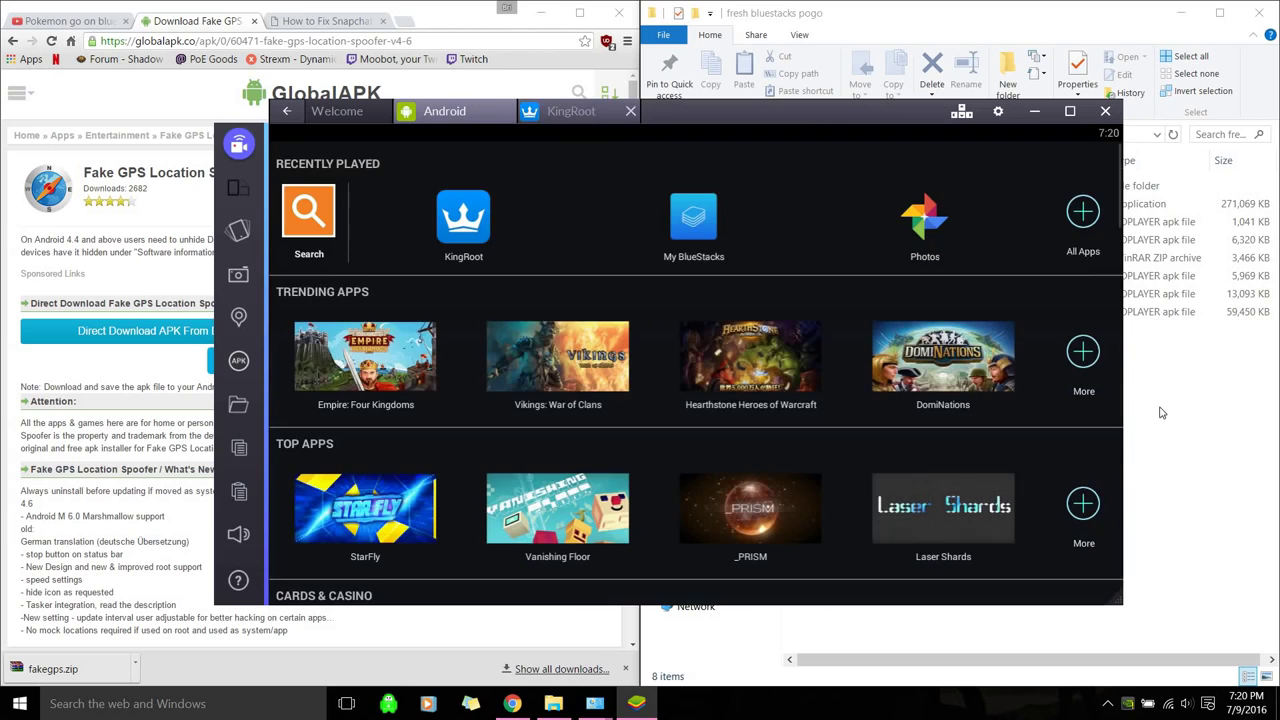
left_click(620, 118)
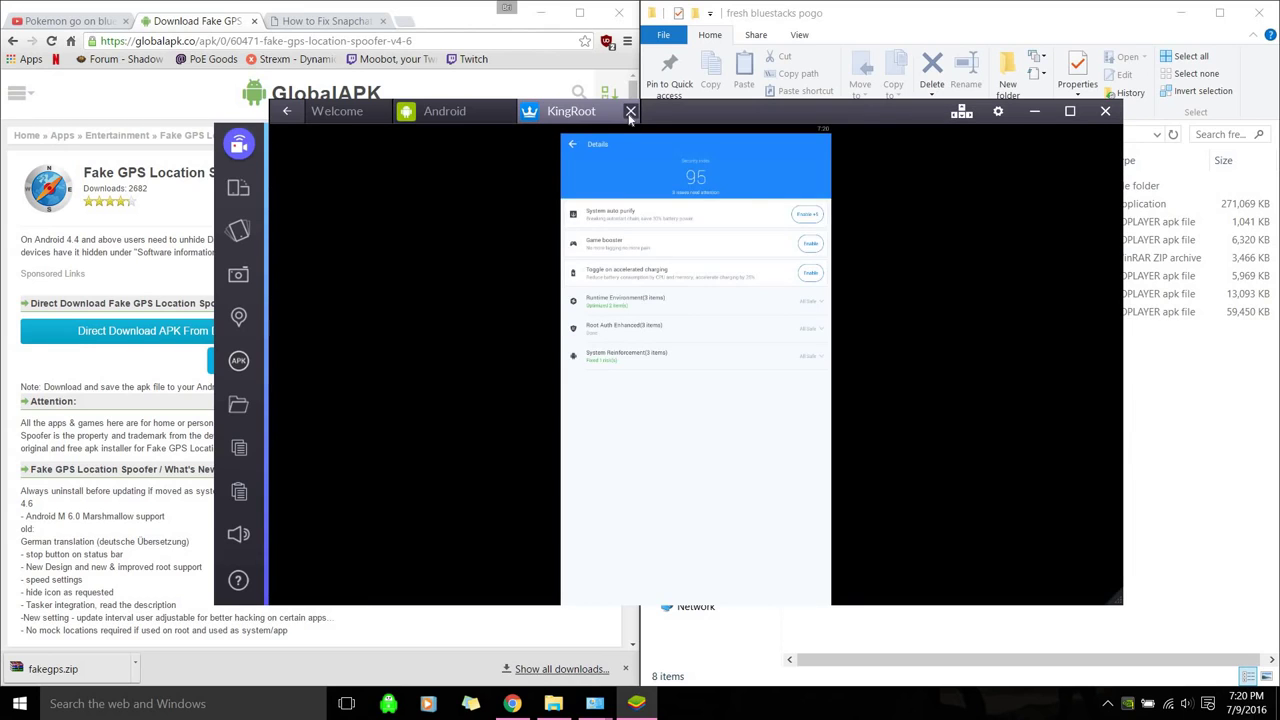
left_click(629, 113)
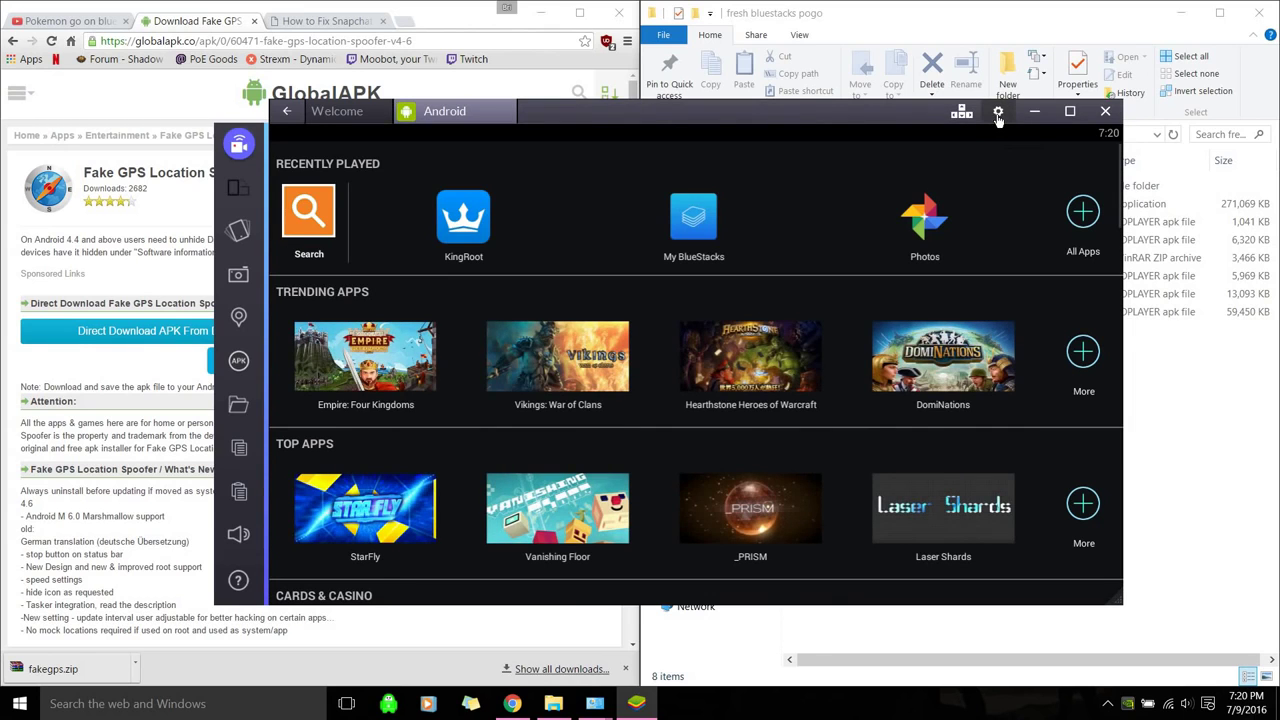
left_click(998, 118)
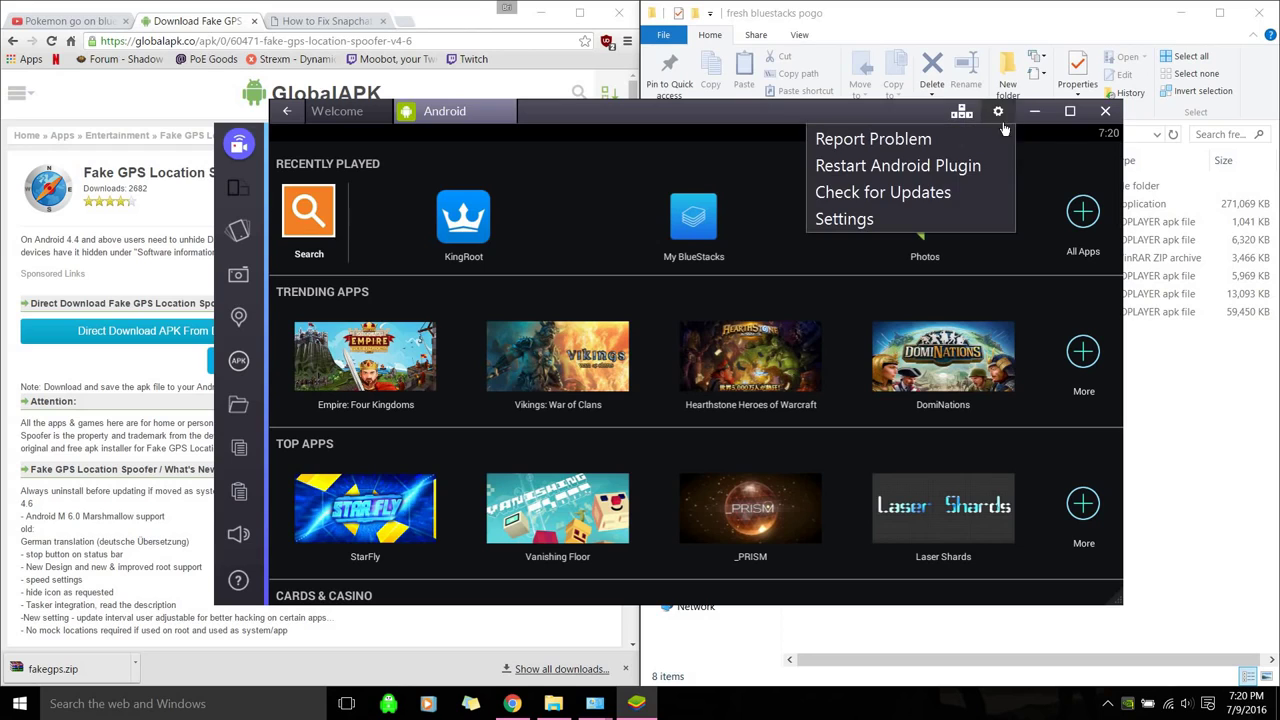
left_click(938, 166)
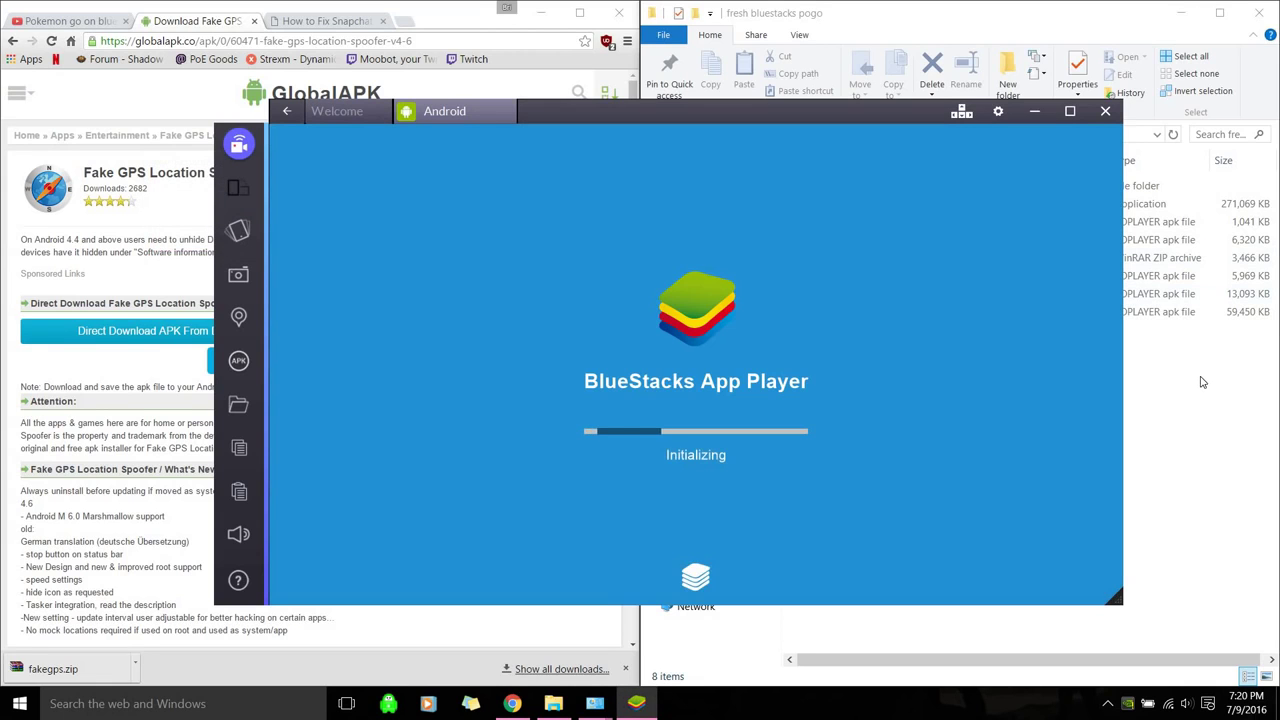
- Install the Lucky Patcher v6.2.4 APK from the fresh bluestacks pogo folder into BlueStacks
left_click(1172, 359)
left_click(910, 262)
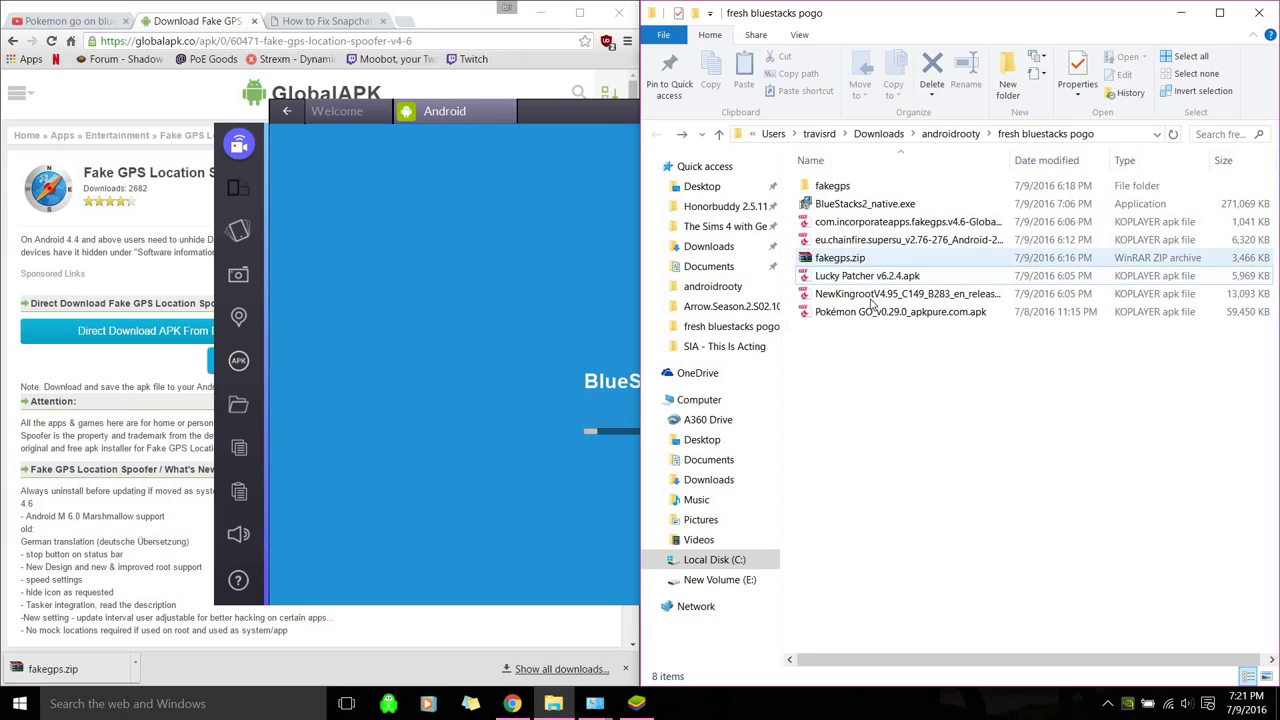
left_click(872, 279)
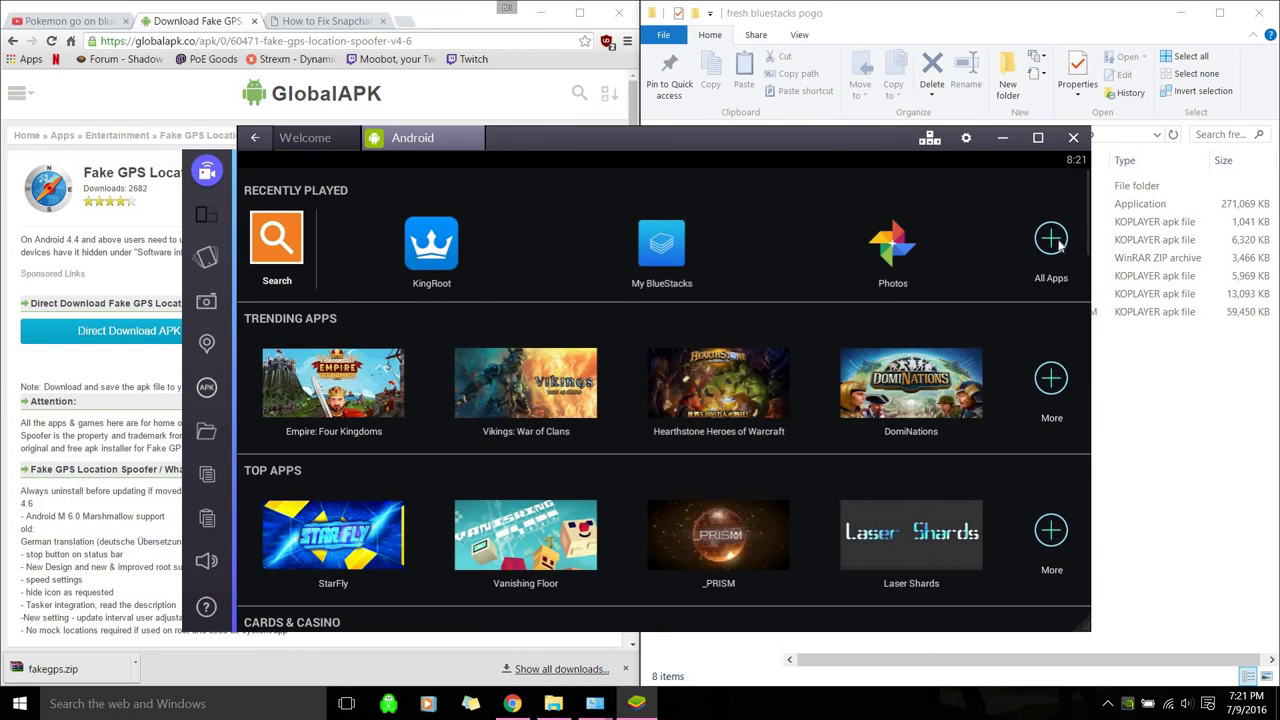
left_click(1181, 455)
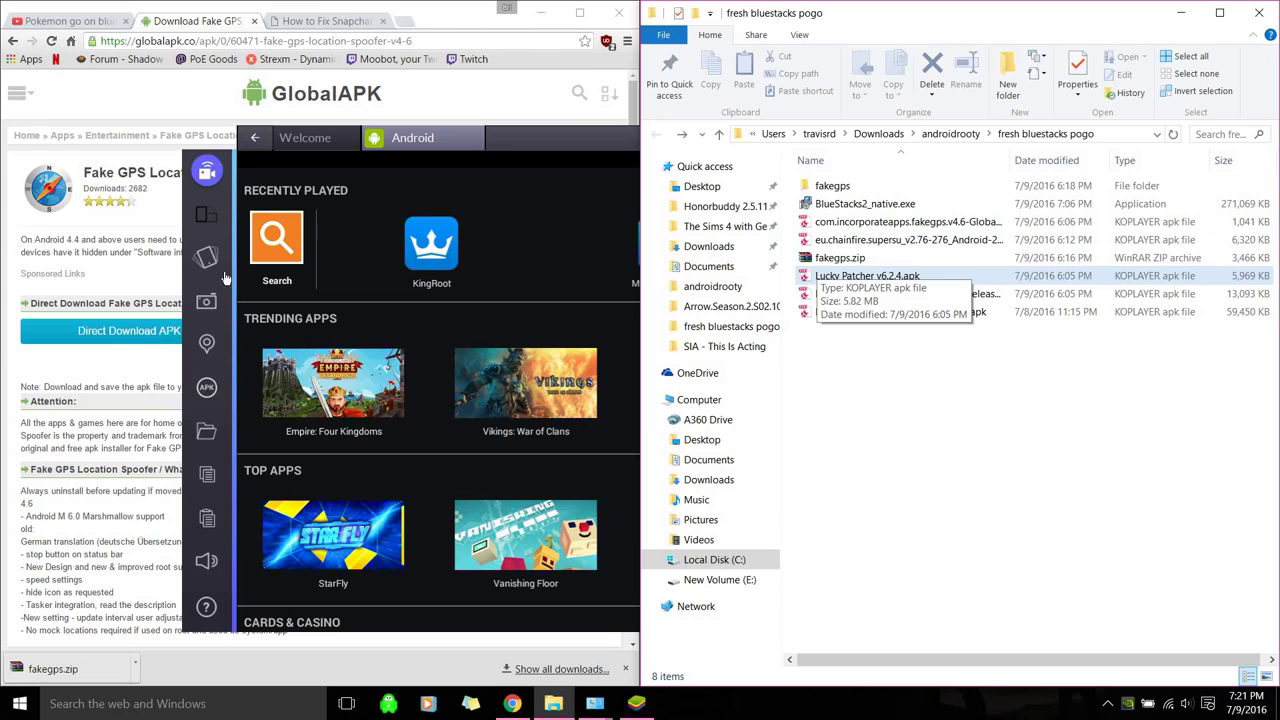
left_click(208, 398)
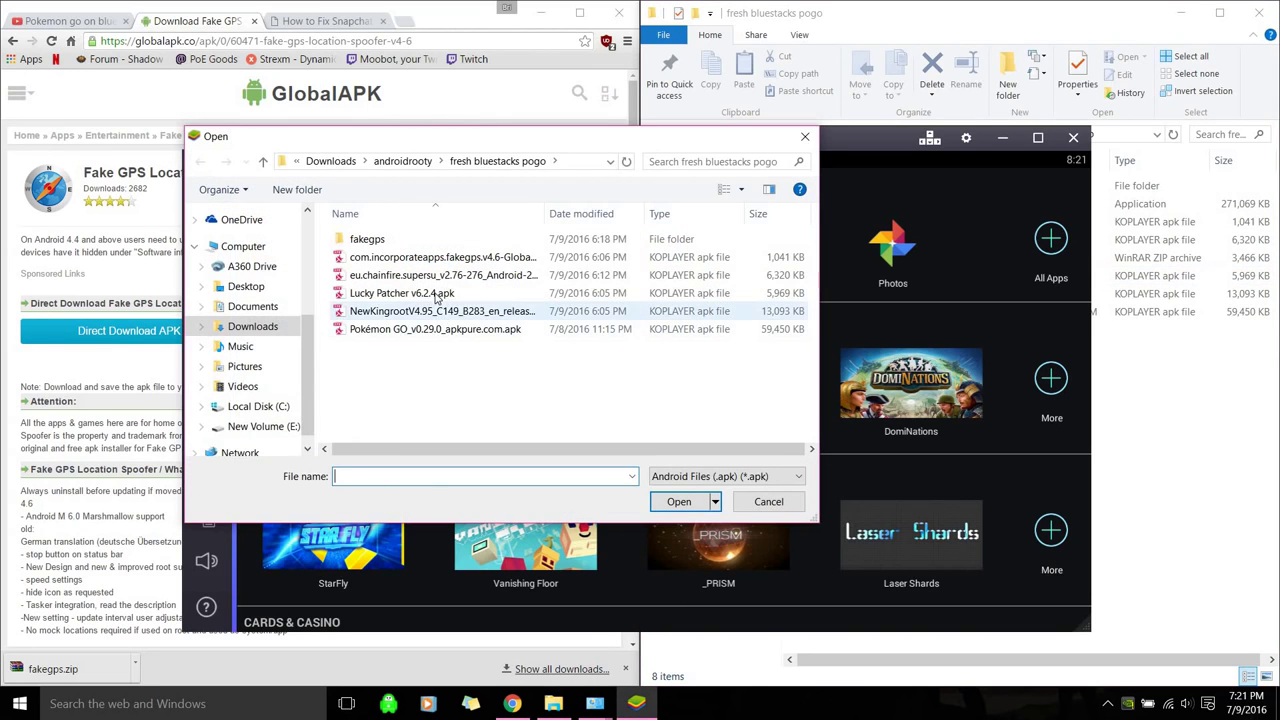
double_click(437, 297)
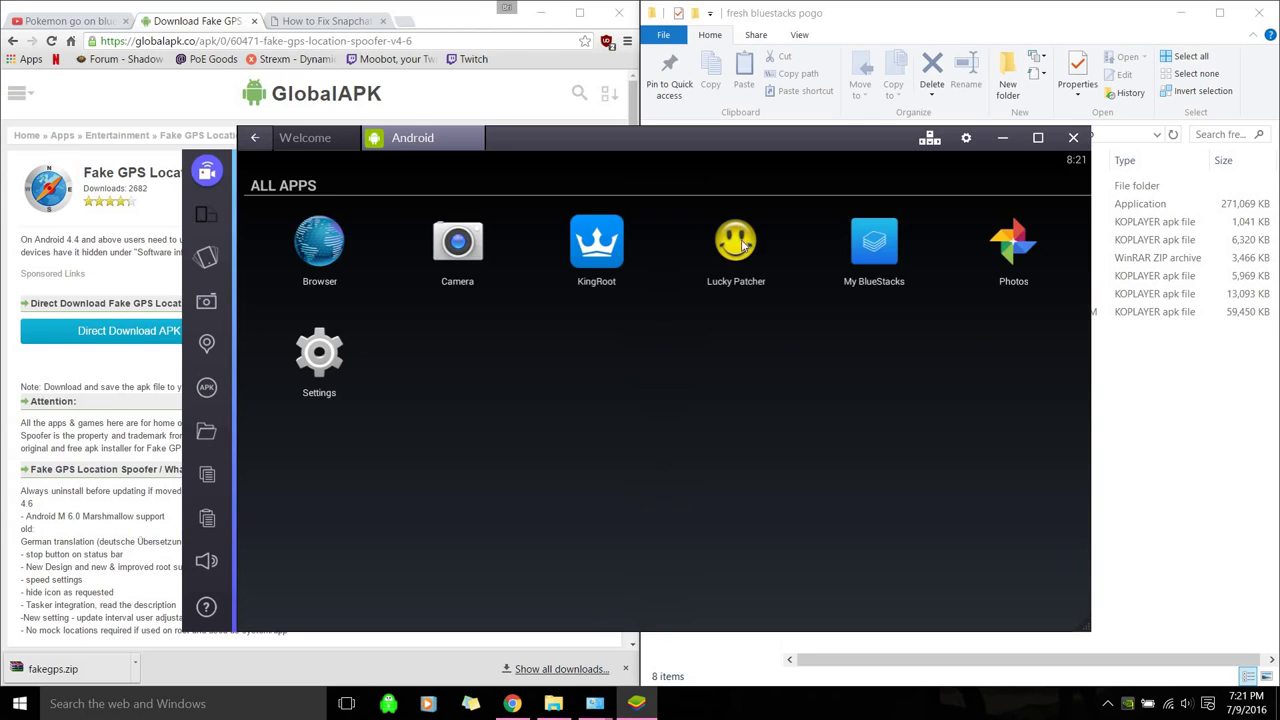
- Launch Lucky Patcher from the list of all apps and allow it root access
left_click(740, 244)
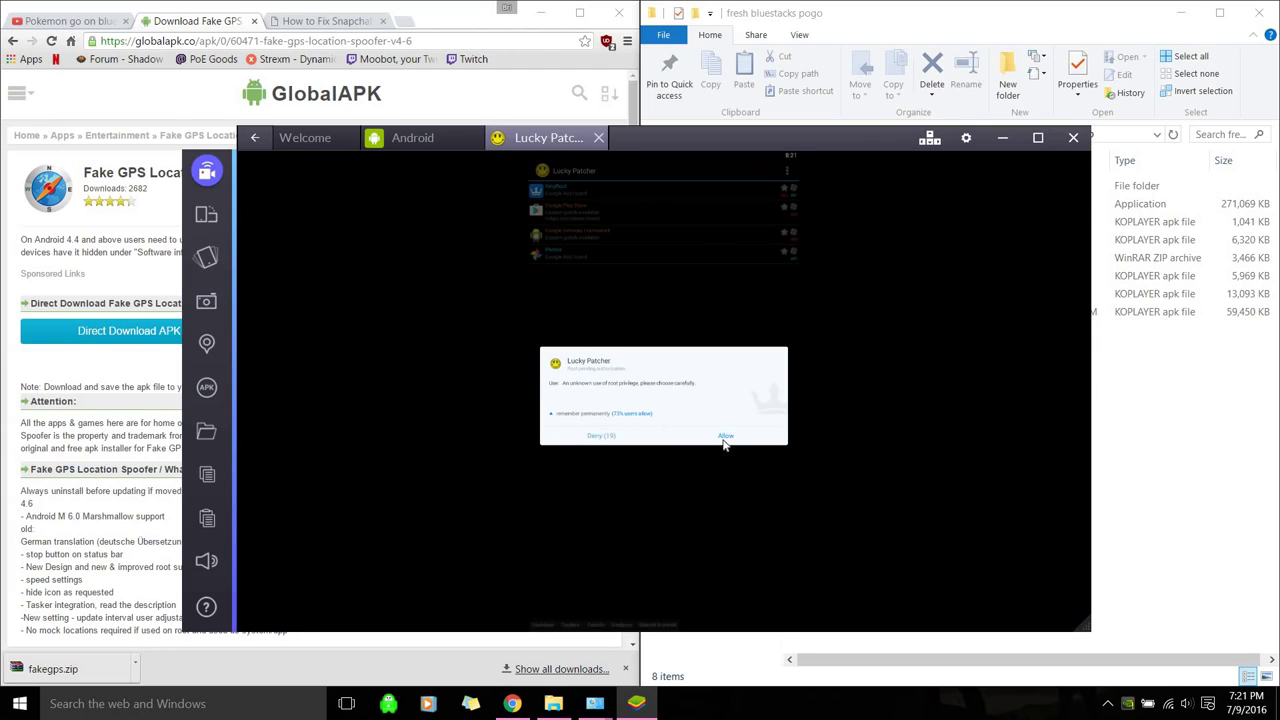
left_click(724, 437)
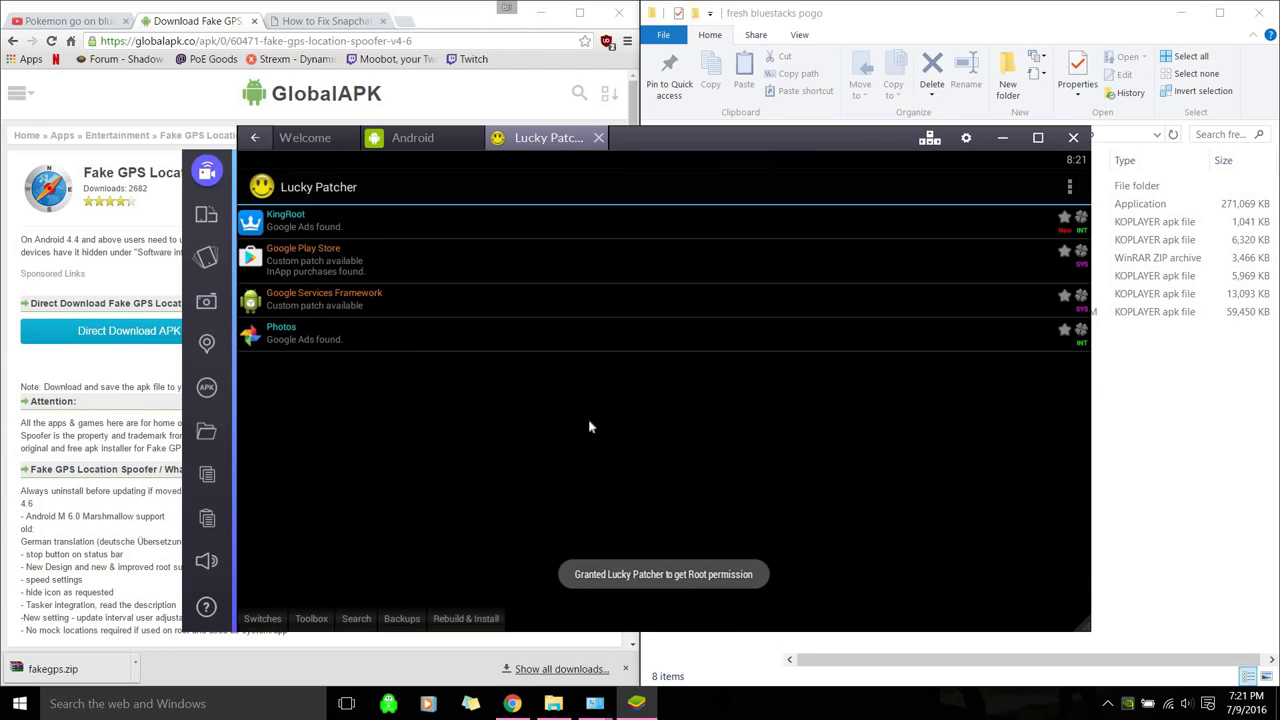
left_click(466, 620)
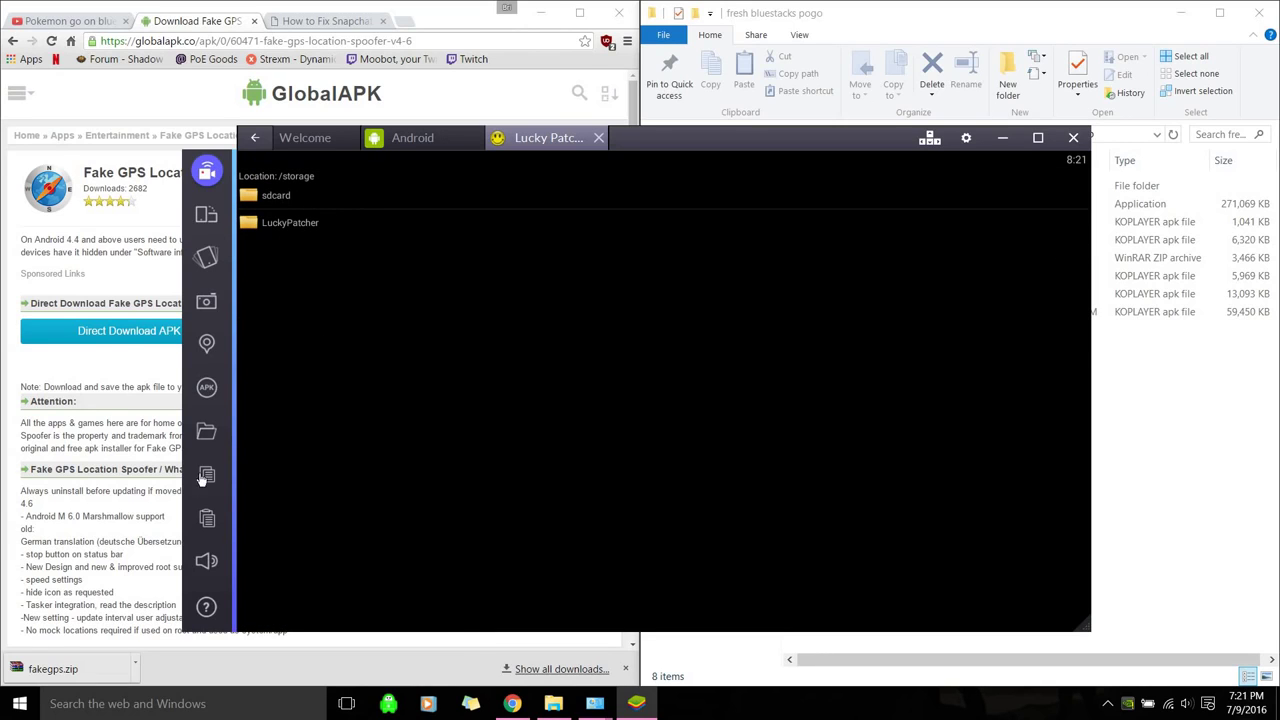
left_click(210, 434)
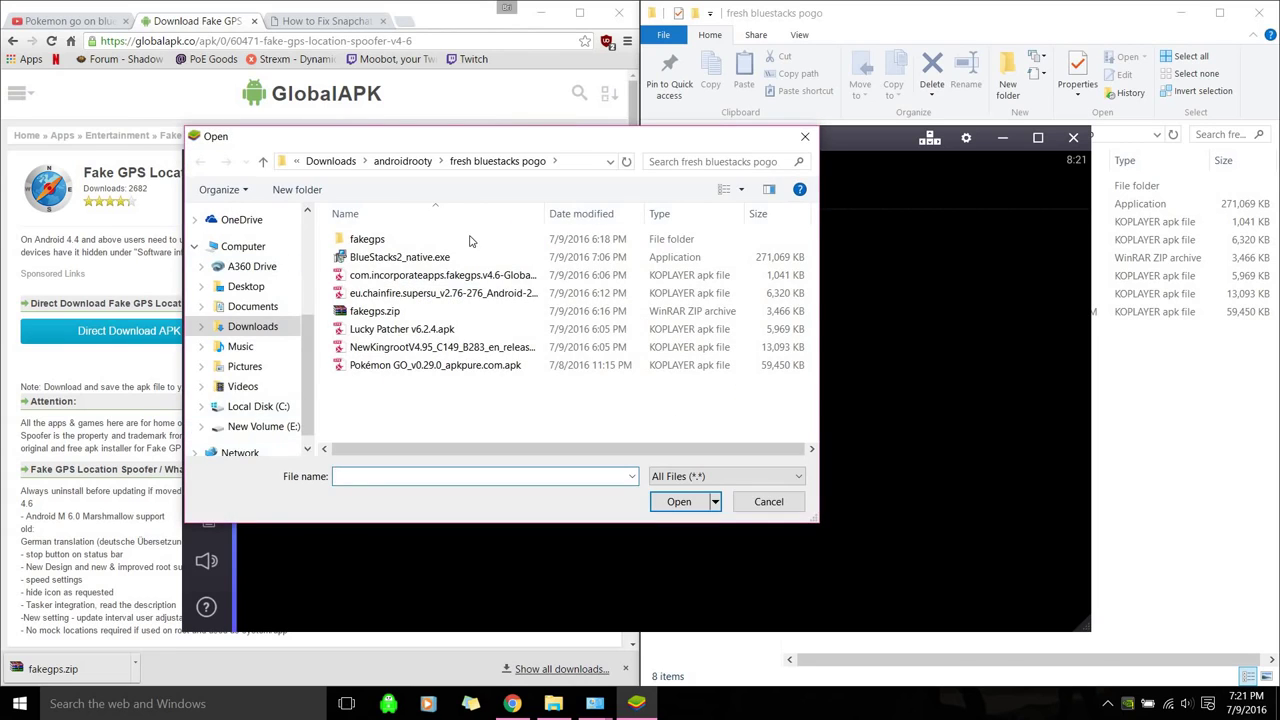
left_click_drag(375, 136, 640, 295)
left_click(1069, 295)
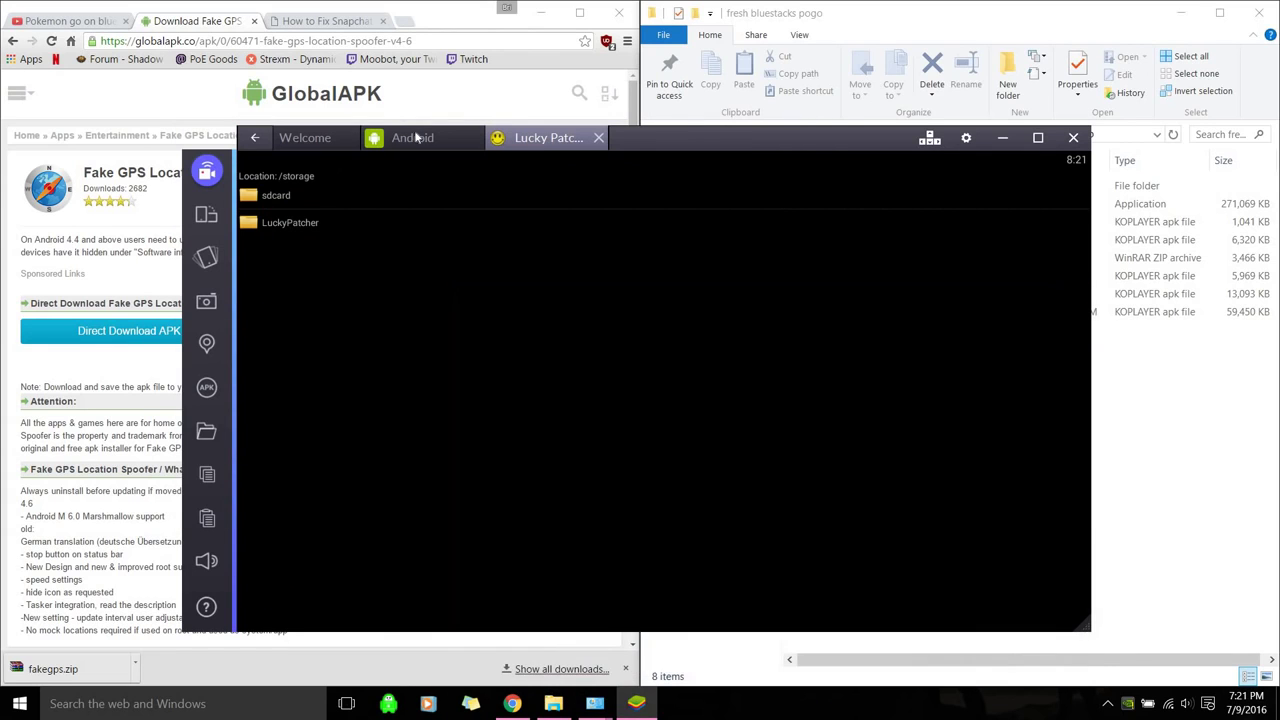
- Import the com.incorporateapps.fakegps.v4.6 APK from the fresh bluestacks pogo folder into the Android system's storage, dismissing the choice of a handling app
left_click(405, 138)
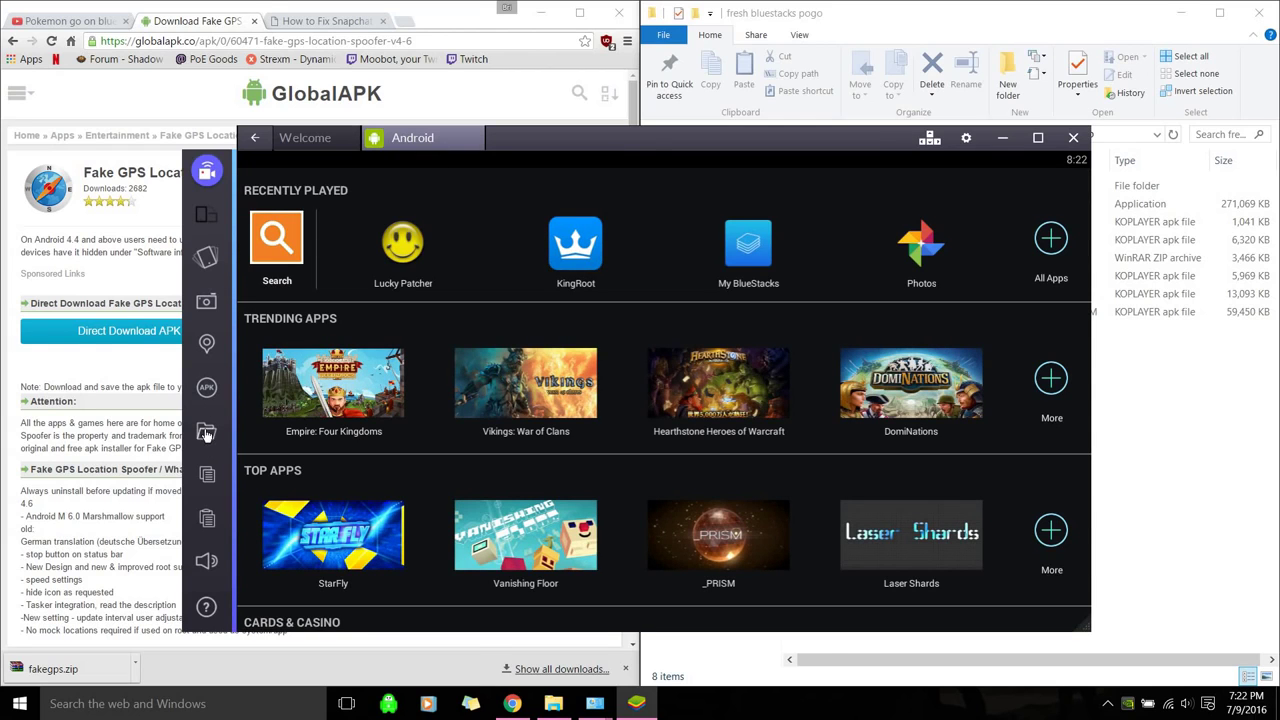
left_click(207, 433)
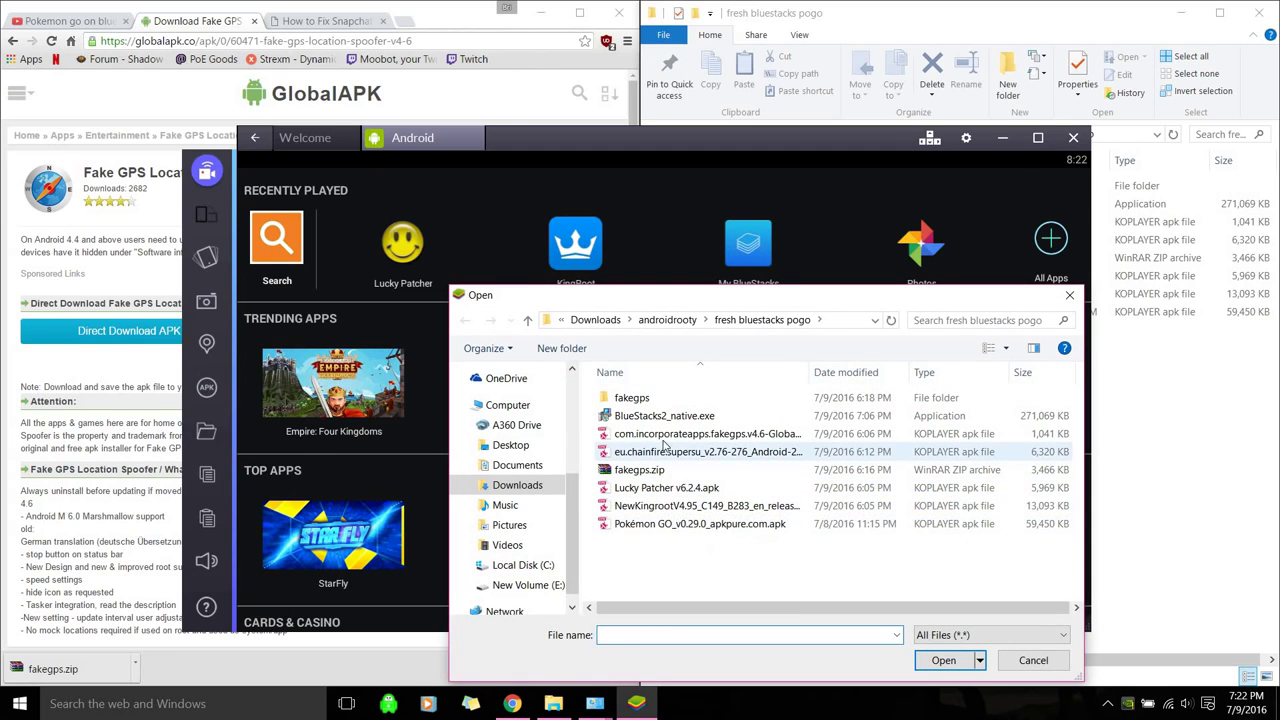
double_click(743, 436)
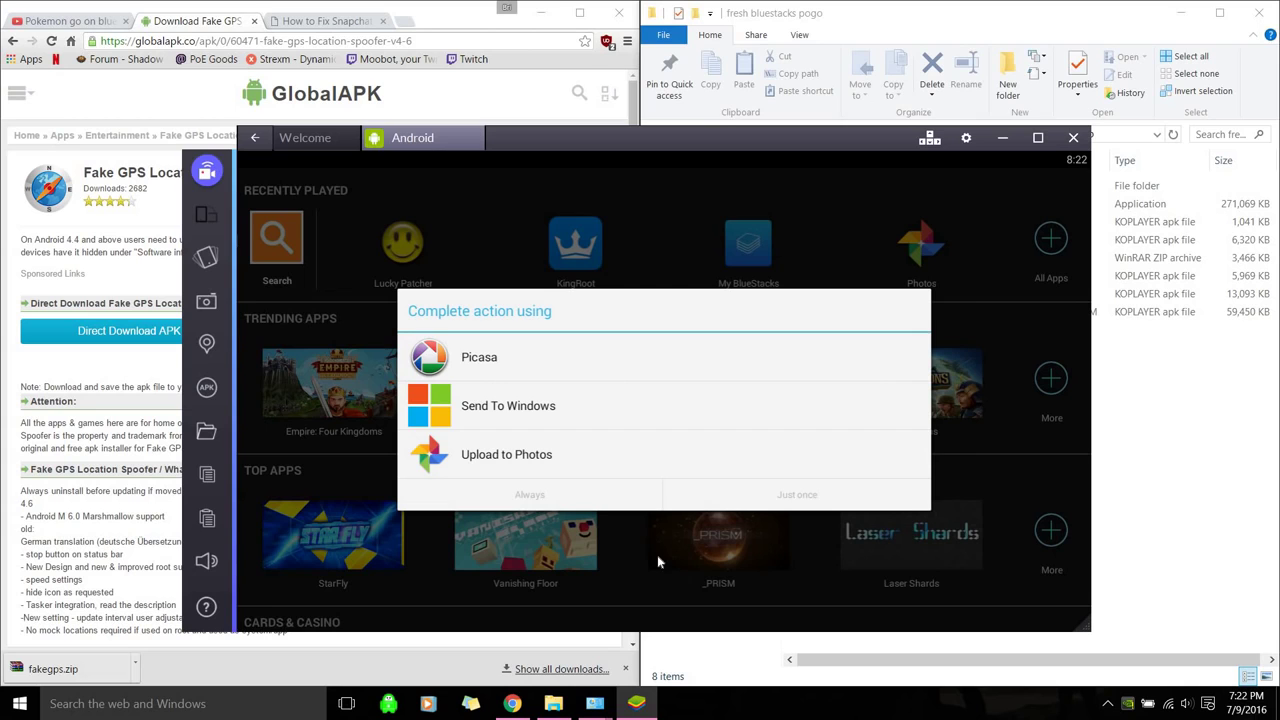
left_click(633, 545)
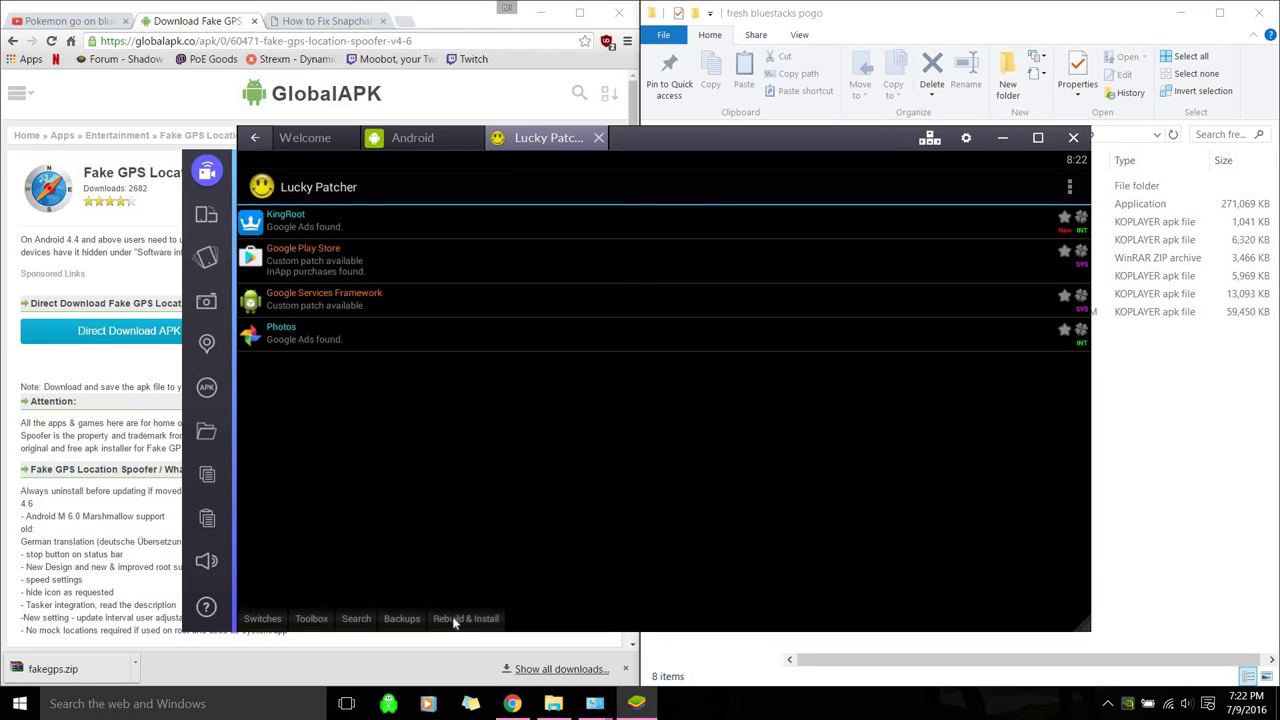
- Look for the fake GPS APK in the sdcard and Download folders through Lucky Patcher's Rebuild & Install
left_click(454, 620)
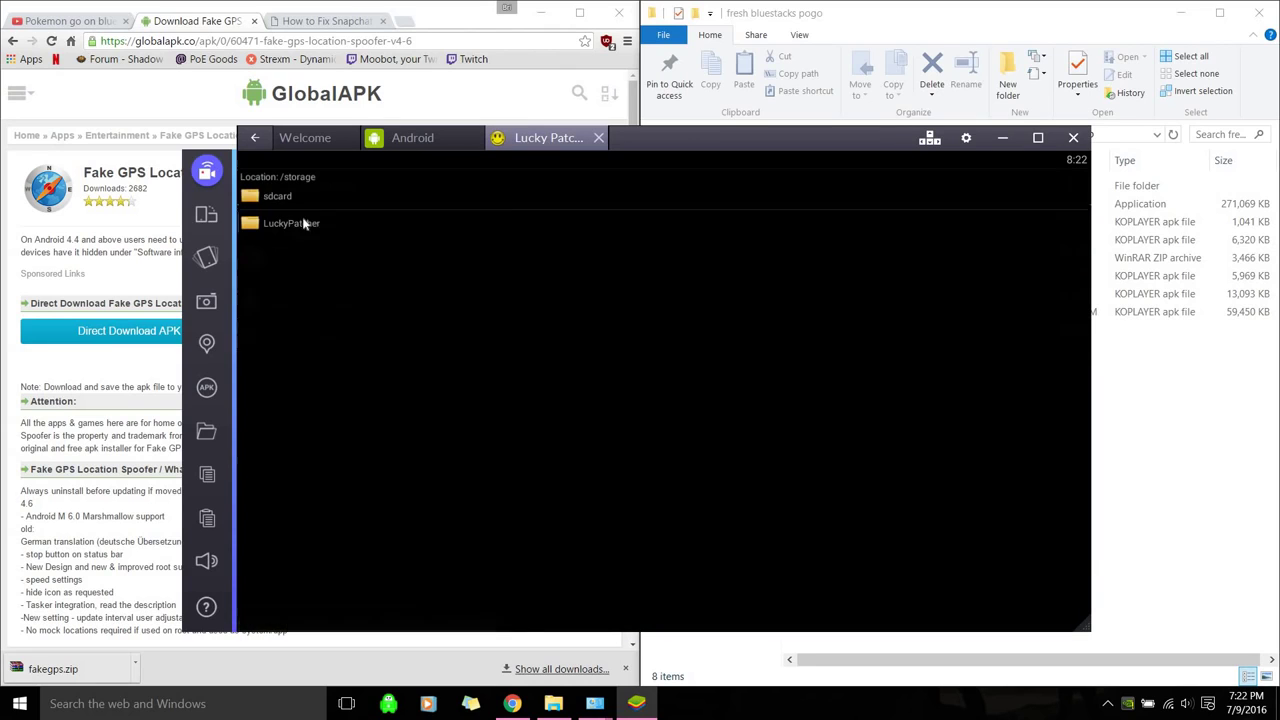
left_click(300, 197)
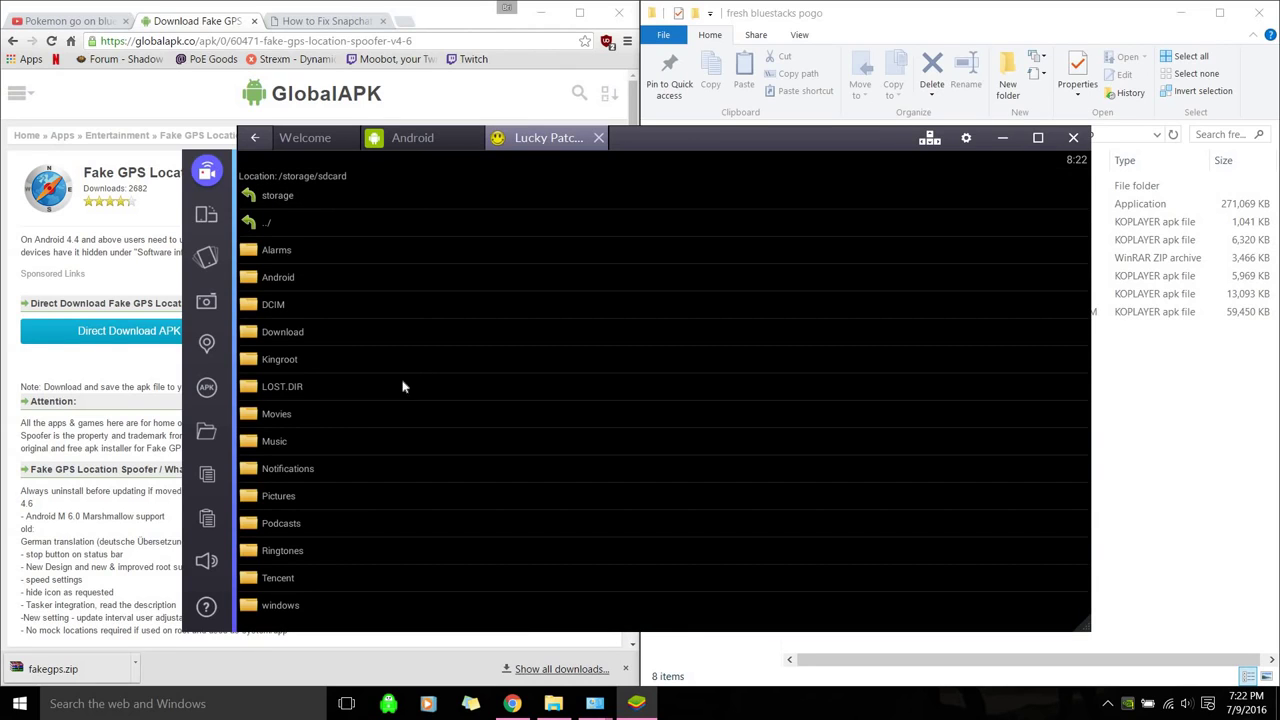
left_click(321, 333)
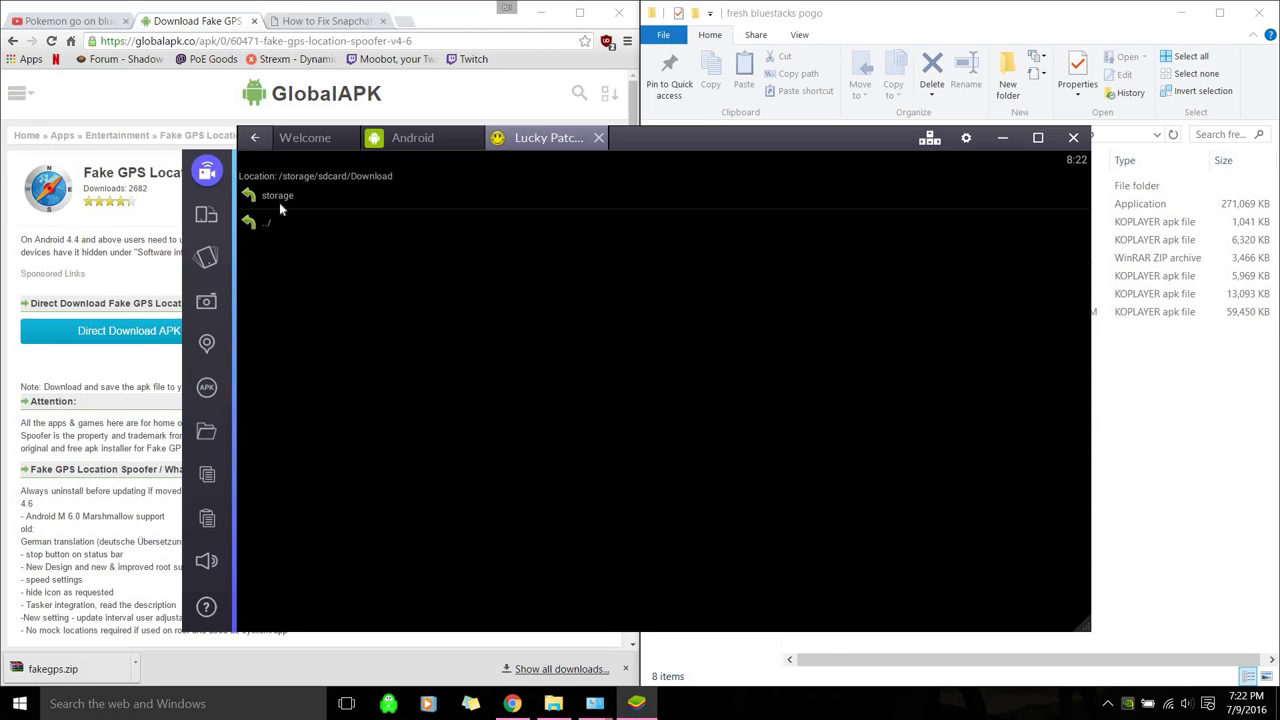
left_click(279, 199)
left_click(298, 199)
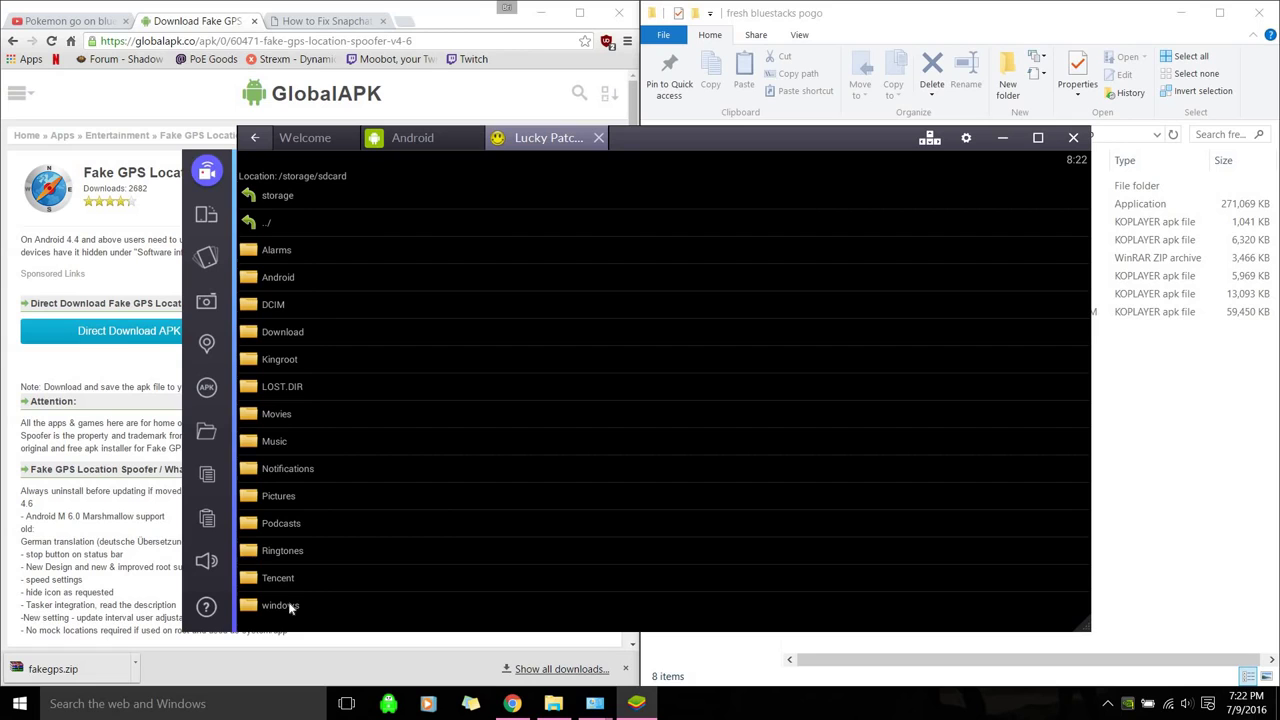
left_click(290, 198)
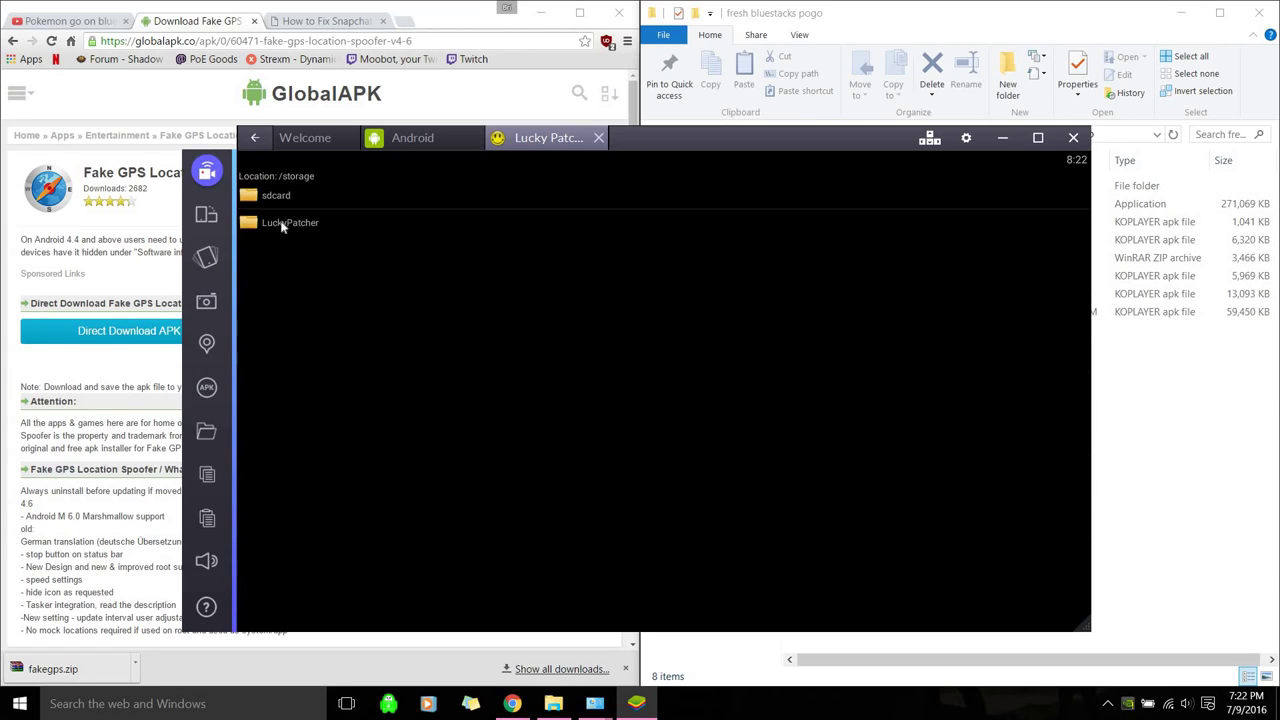
left_click(276, 197)
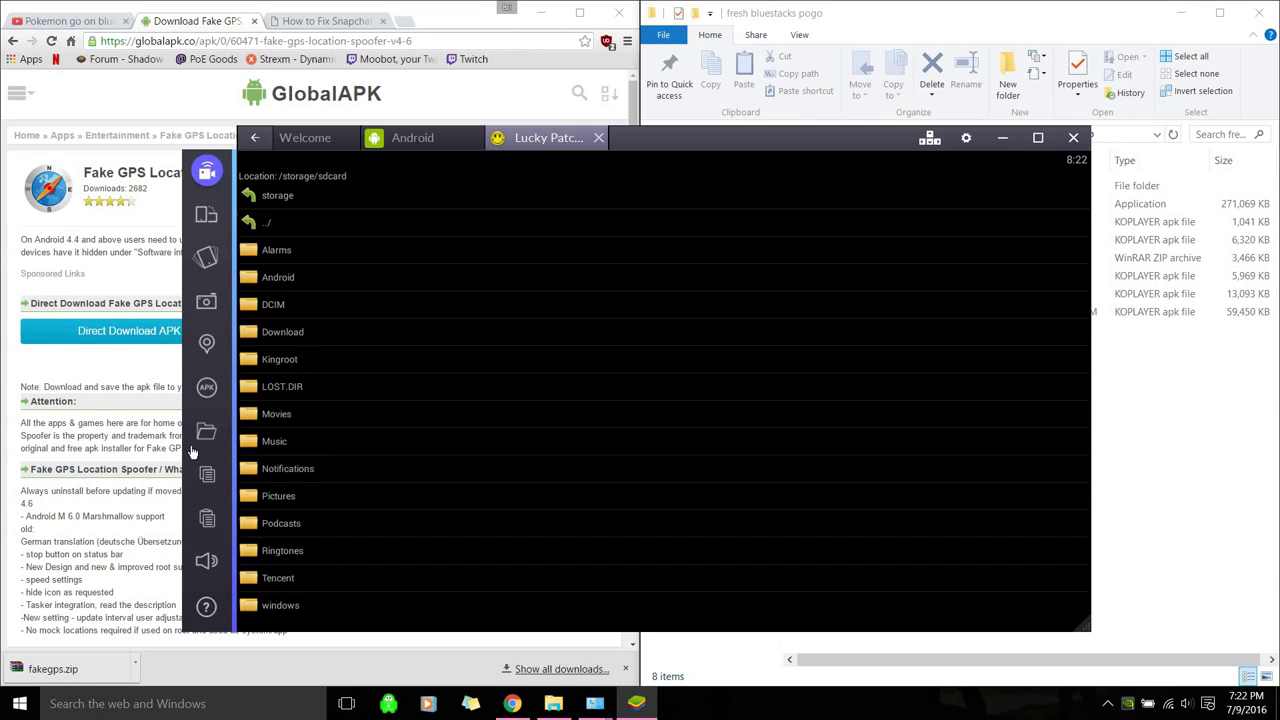
left_click(206, 387)
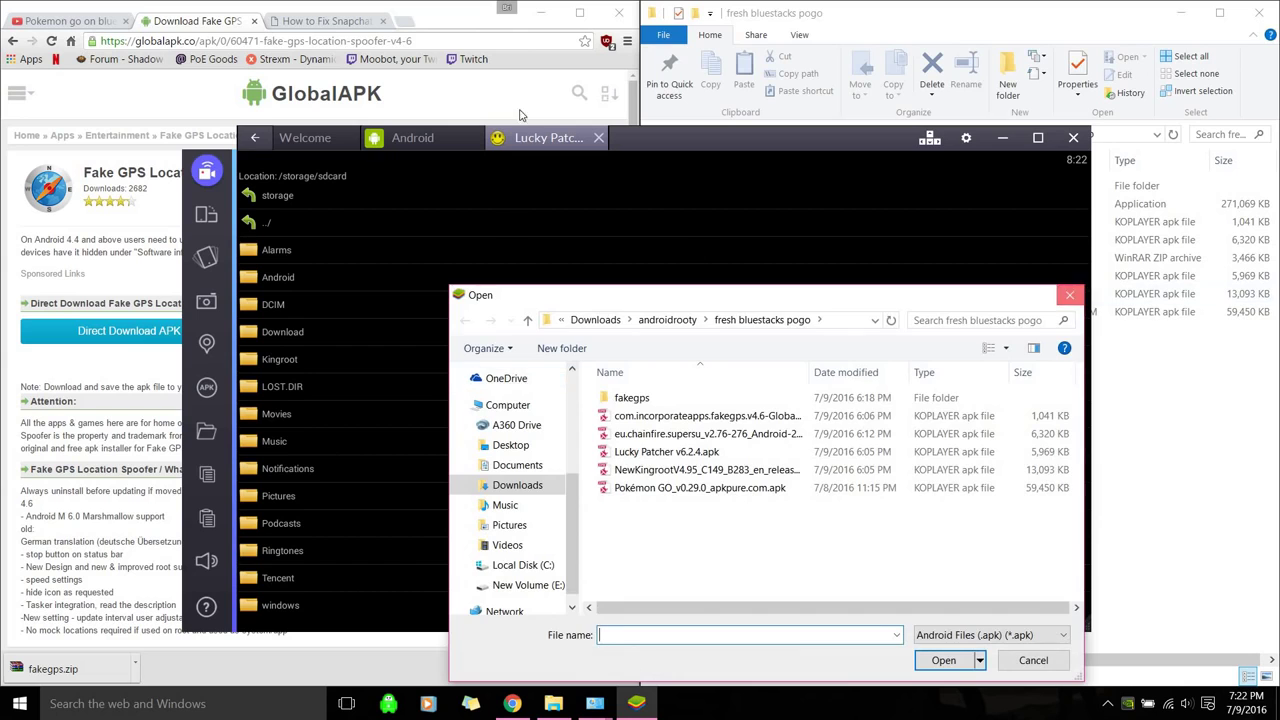
left_click(1072, 295)
left_click(413, 137)
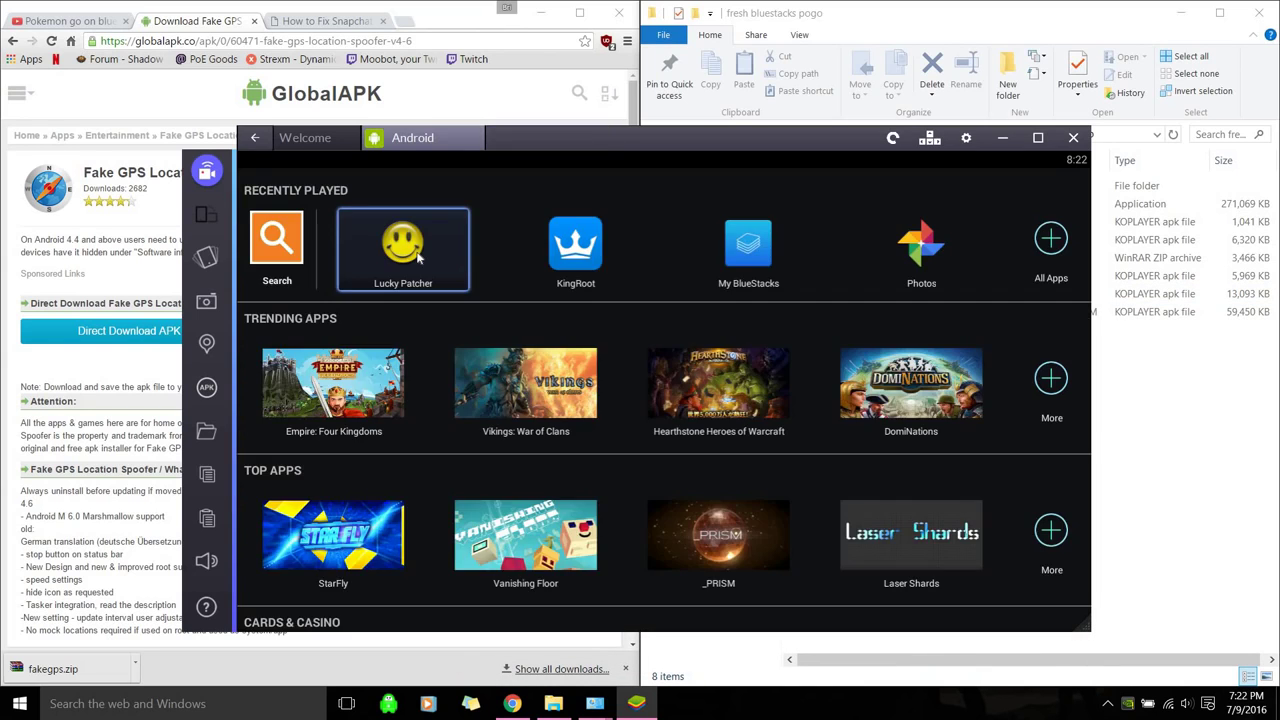
- Reopen Lucky Patcher and browse with Rebuild & Install to the windows folder on the sdcard
left_click(414, 245)
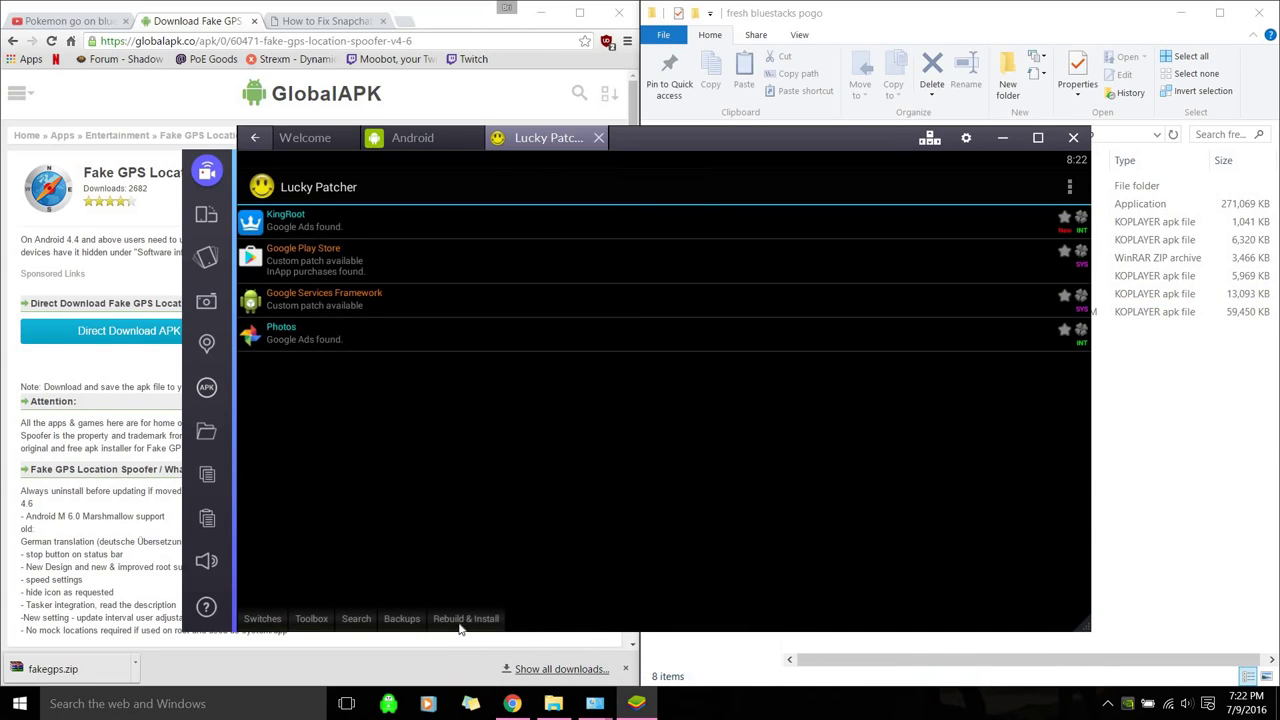
left_click(468, 619)
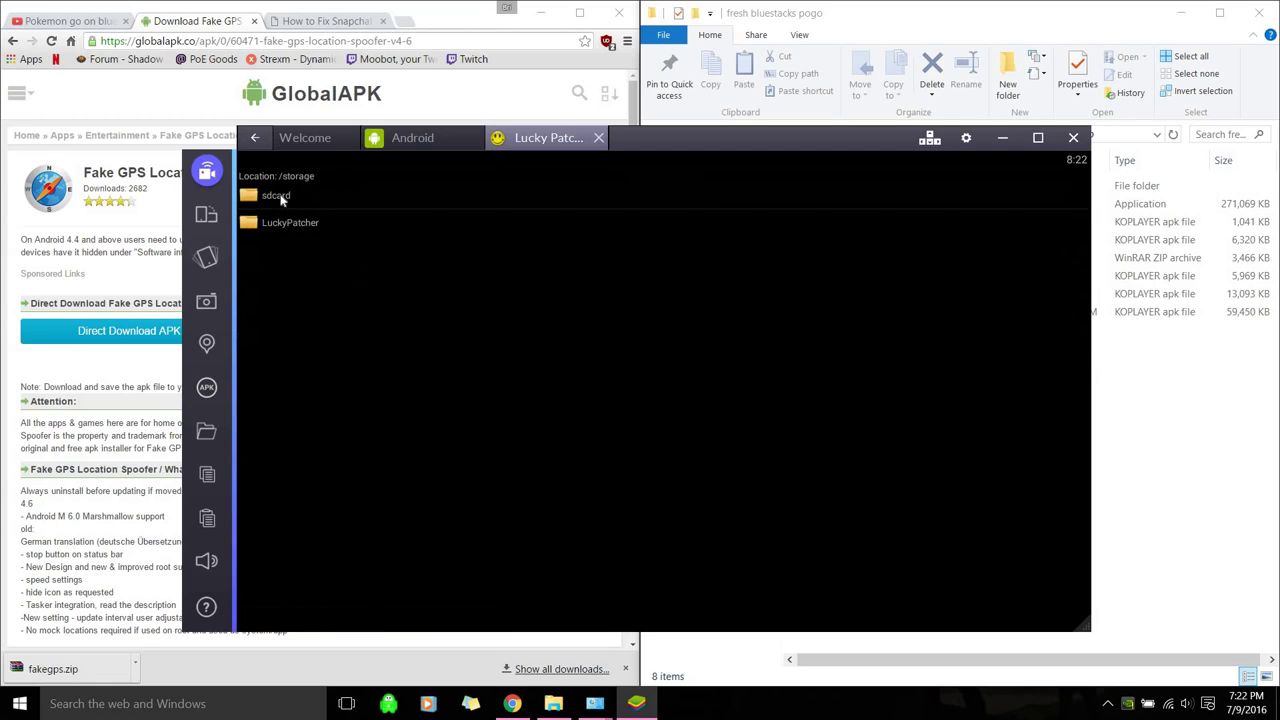
left_click(276, 196)
left_click(280, 606)
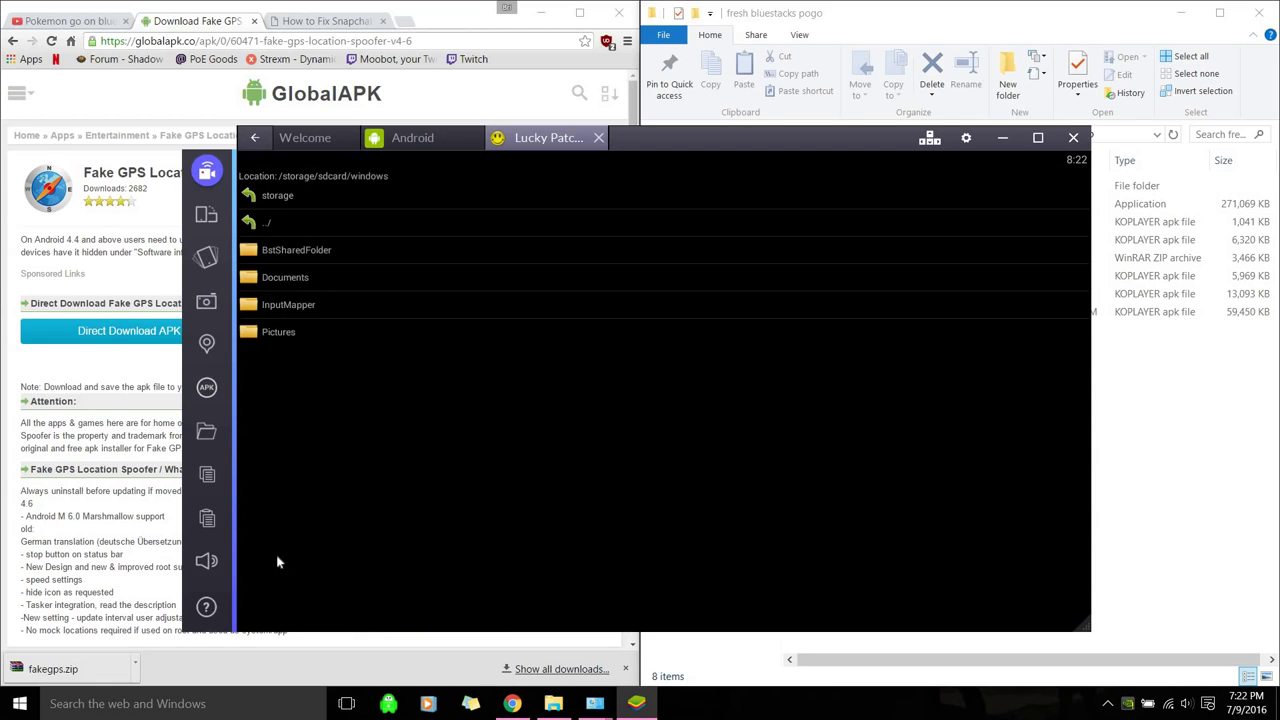
- Look through the Documents folder inside windows for the fake GPS APK and return to the windows folder
left_click(290, 278)
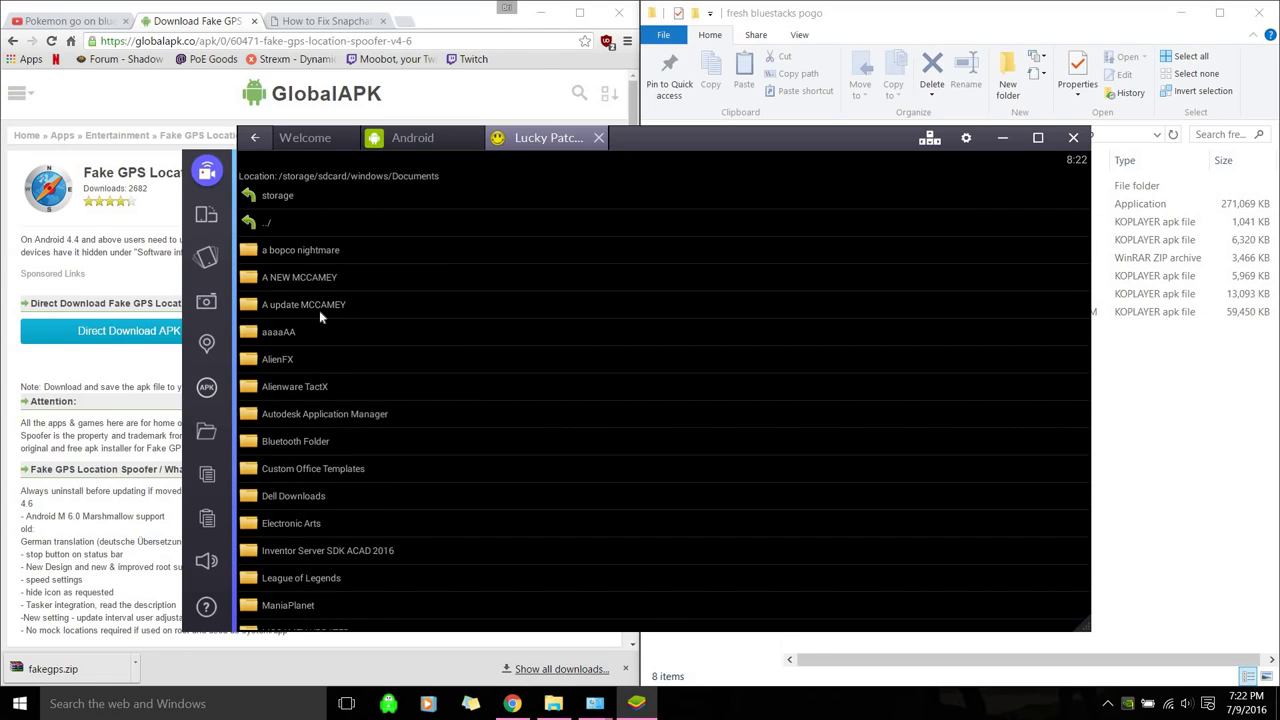
left_click(283, 224)
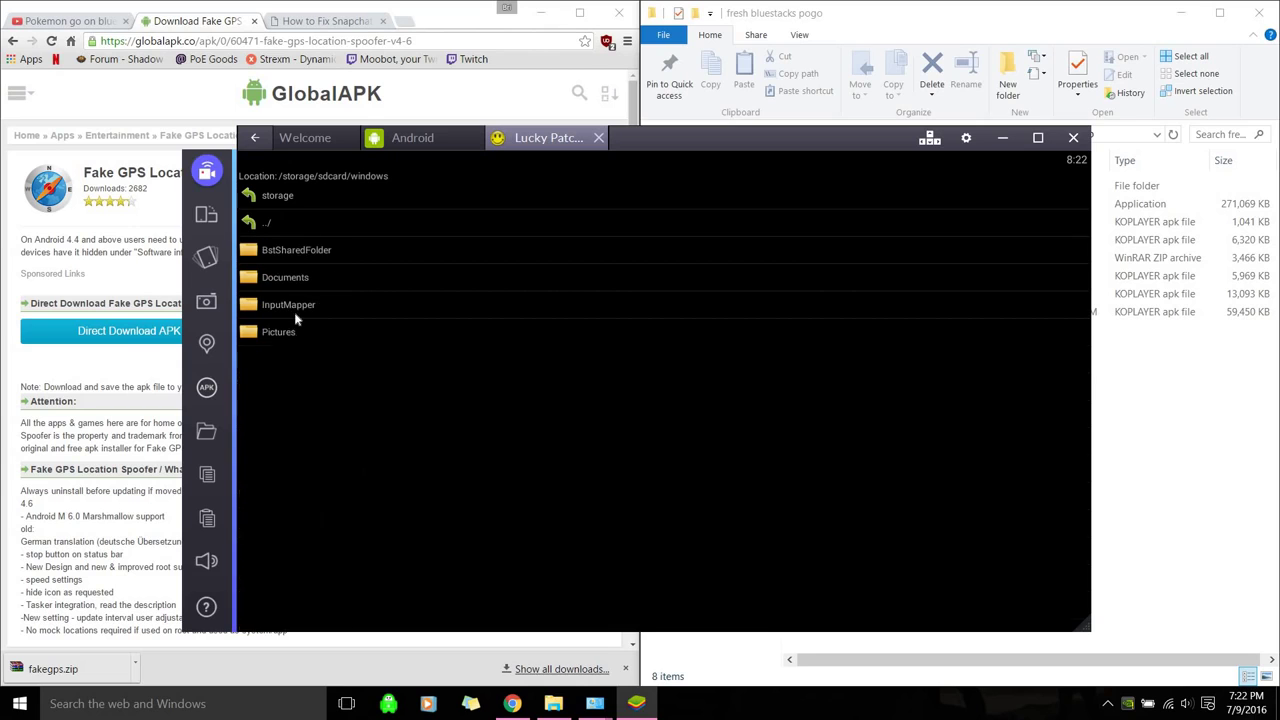
left_click(319, 279)
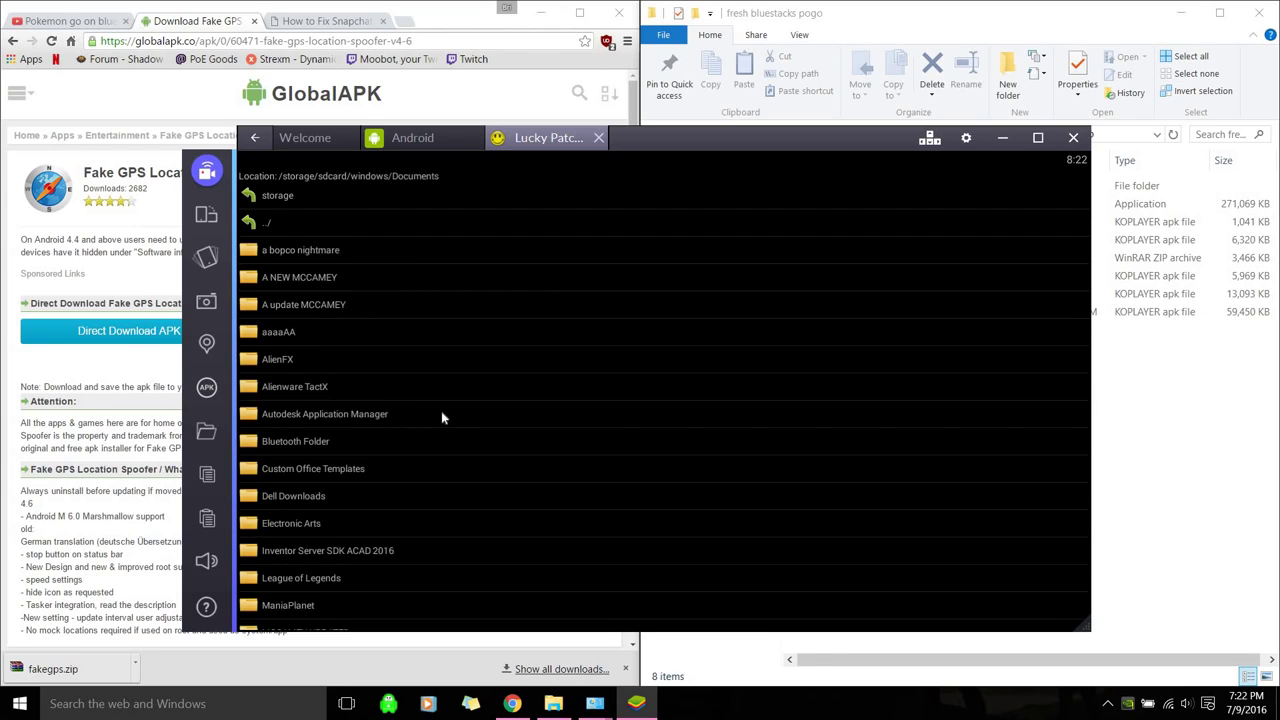
scroll(441, 411, "down", 5)
scroll(437, 408, "down", 2)
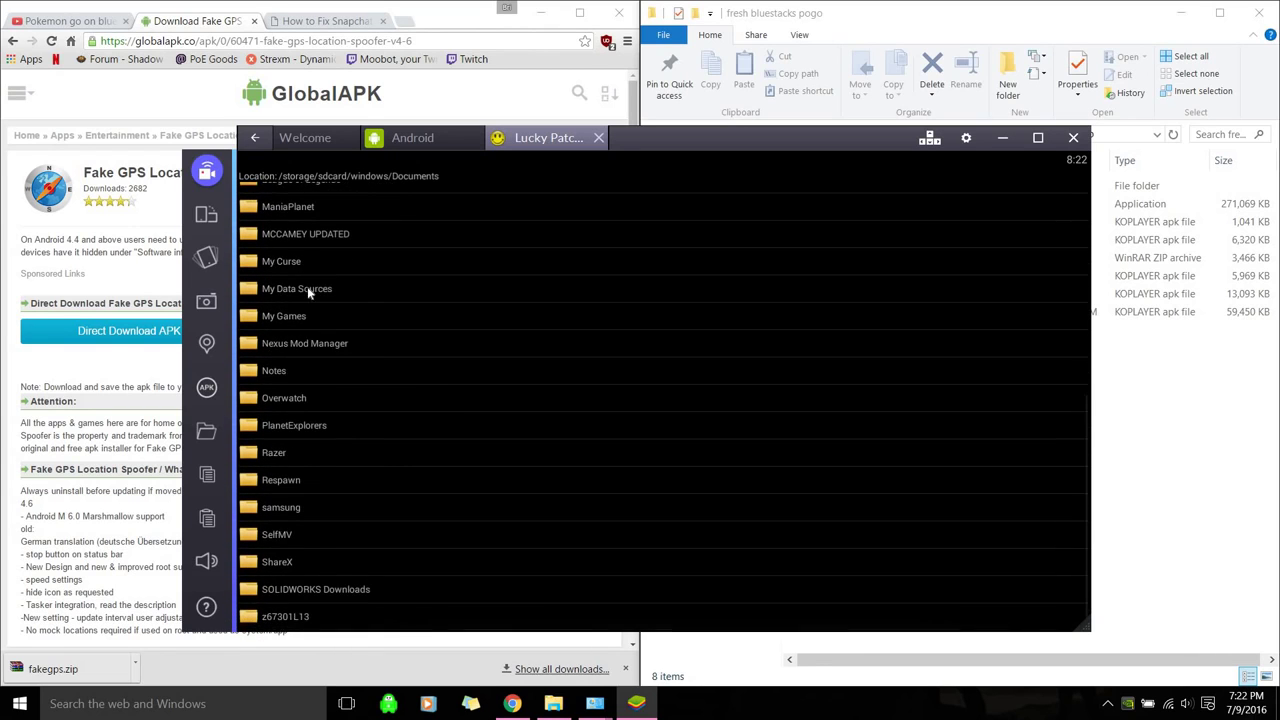
scroll(290, 285, "up", 8)
left_click(302, 226)
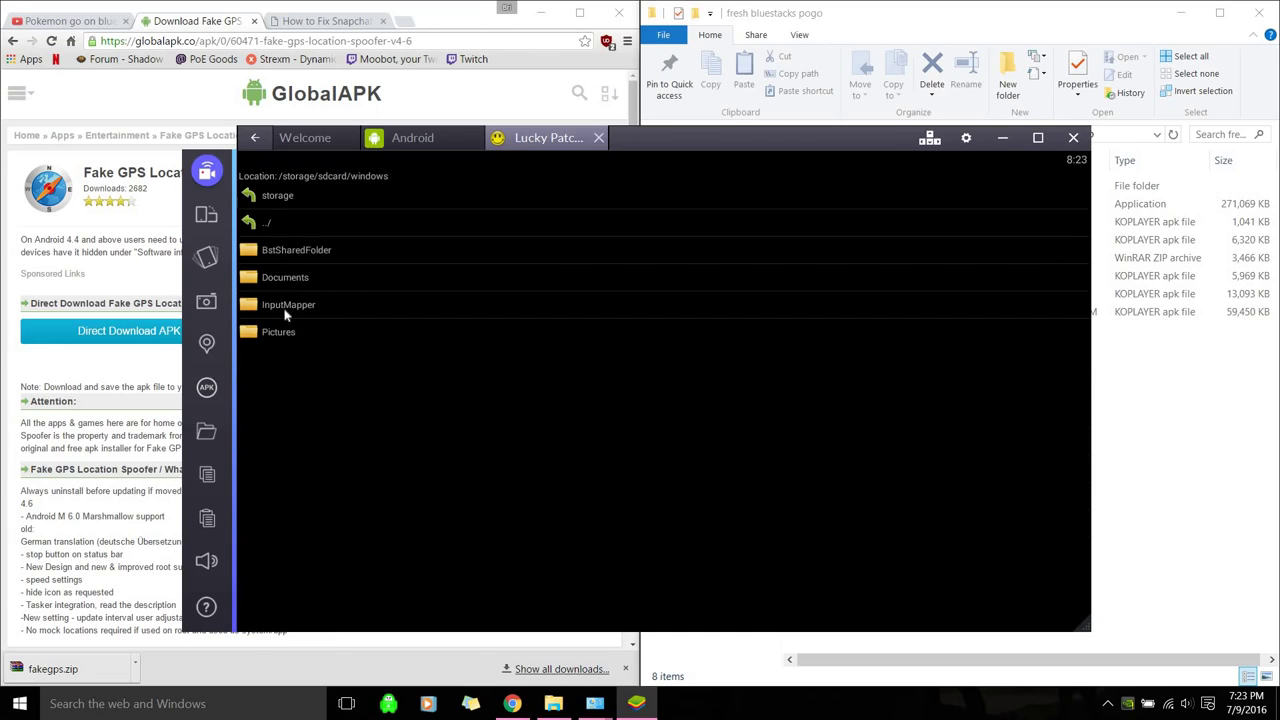
- Install the com.incorporateapps.fakegps.v4.6 APK from BstSharedFolder as a system app, declining the immediate reboot
left_click(316, 254)
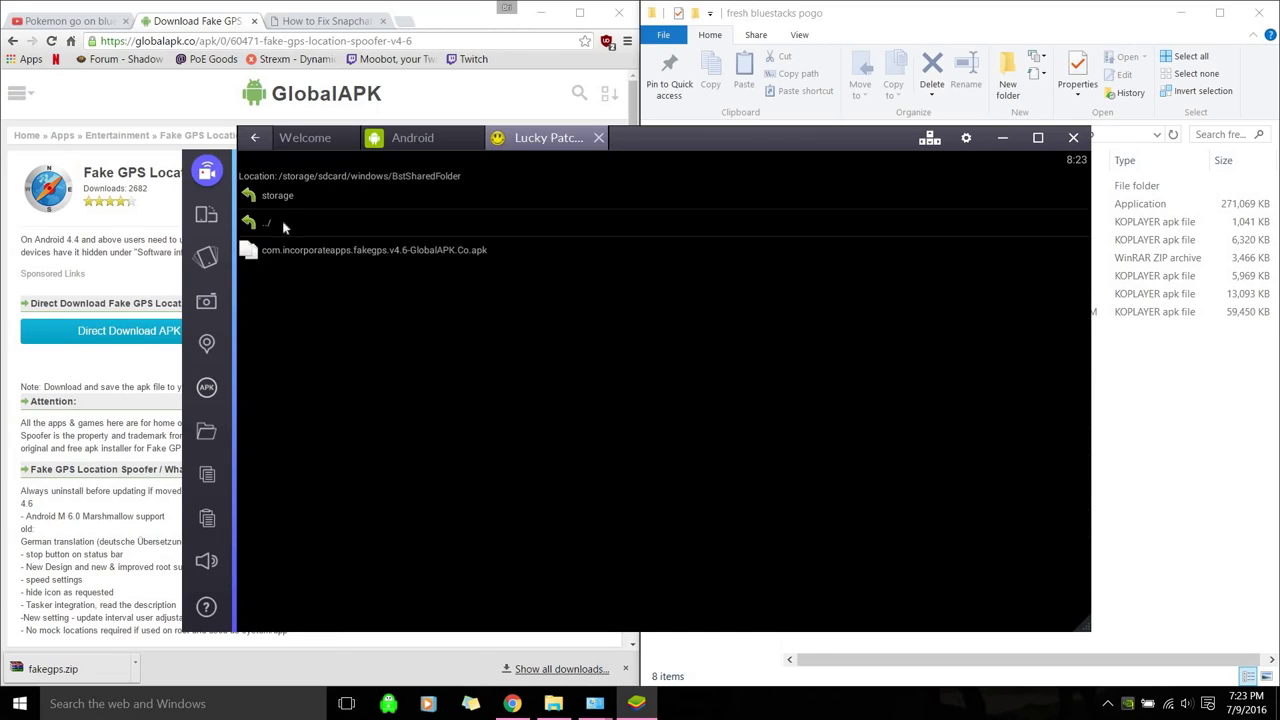
left_click(297, 228)
left_click(302, 250)
left_click(302, 256)
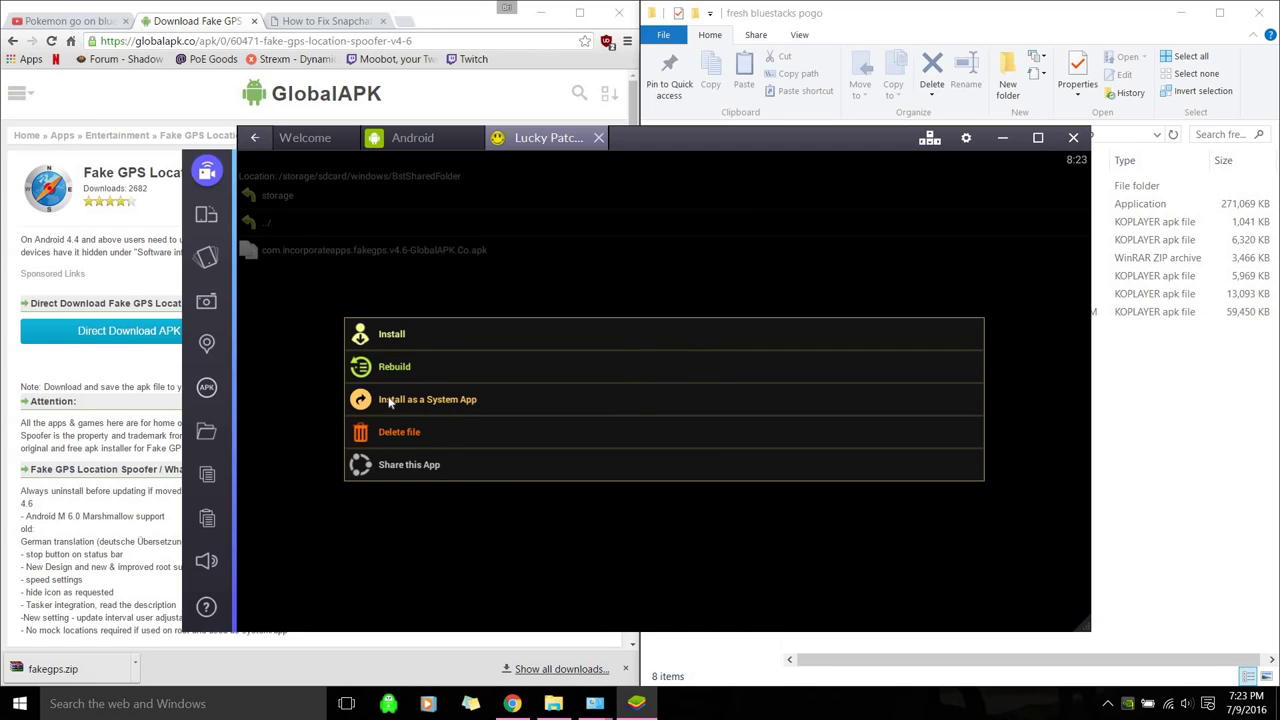
left_click(433, 401)
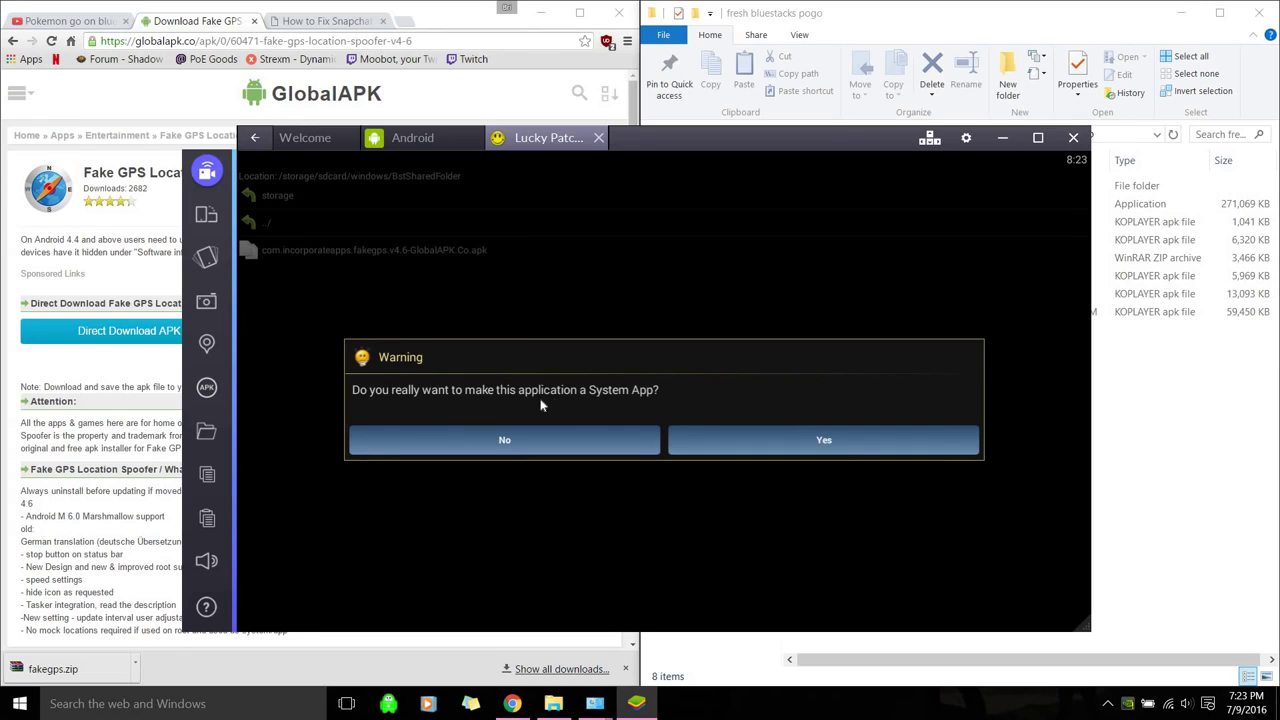
left_click(826, 442)
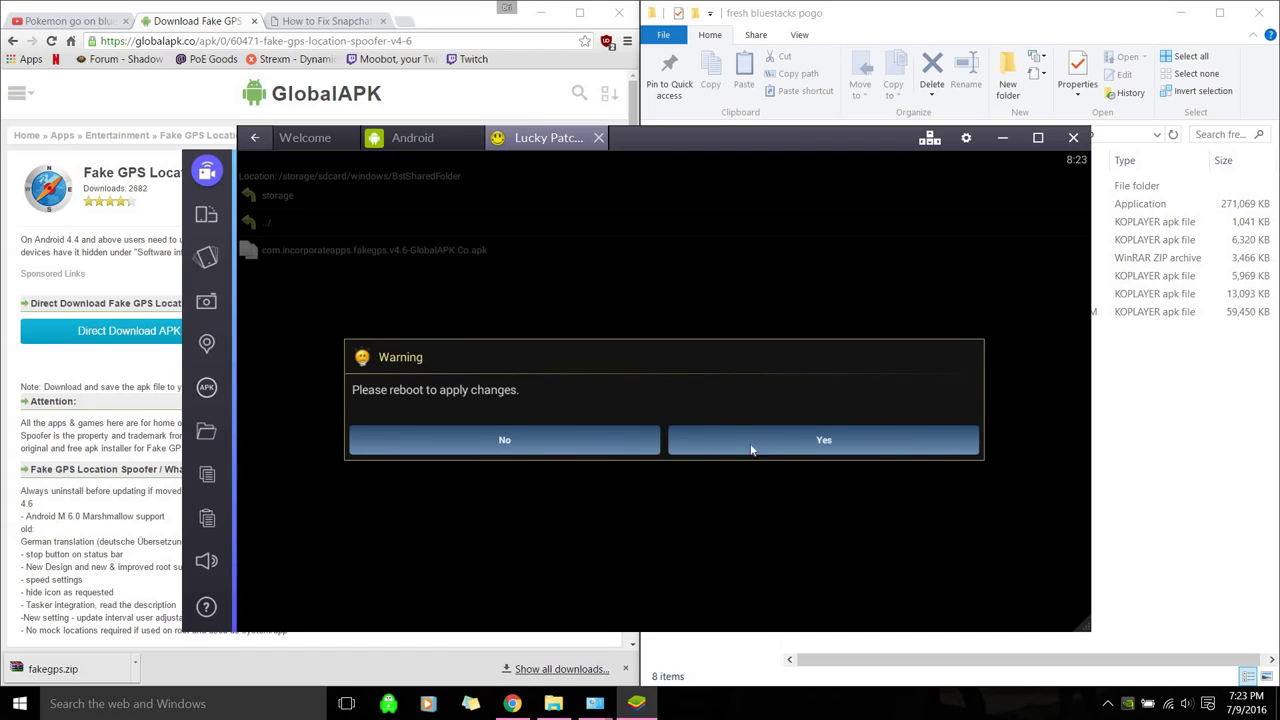
left_click(520, 445)
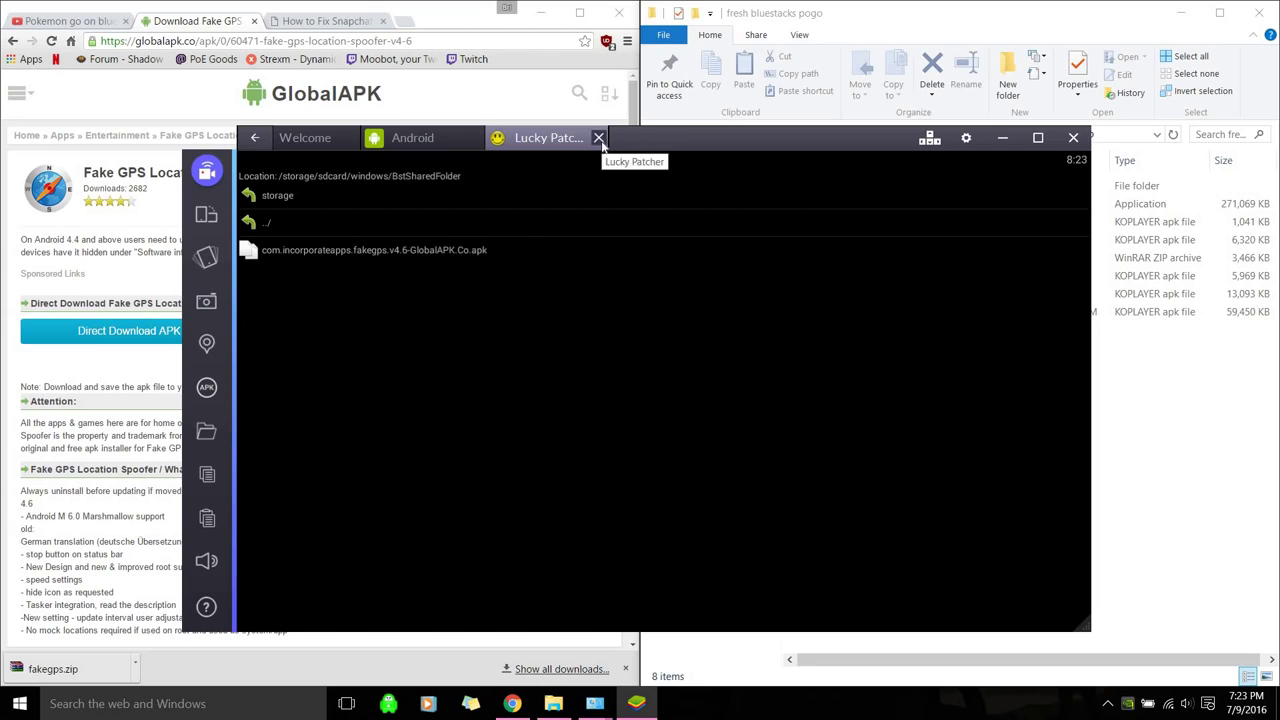
- Close Lucky Patcher and restart the emulator's Android system
left_click(599, 139)
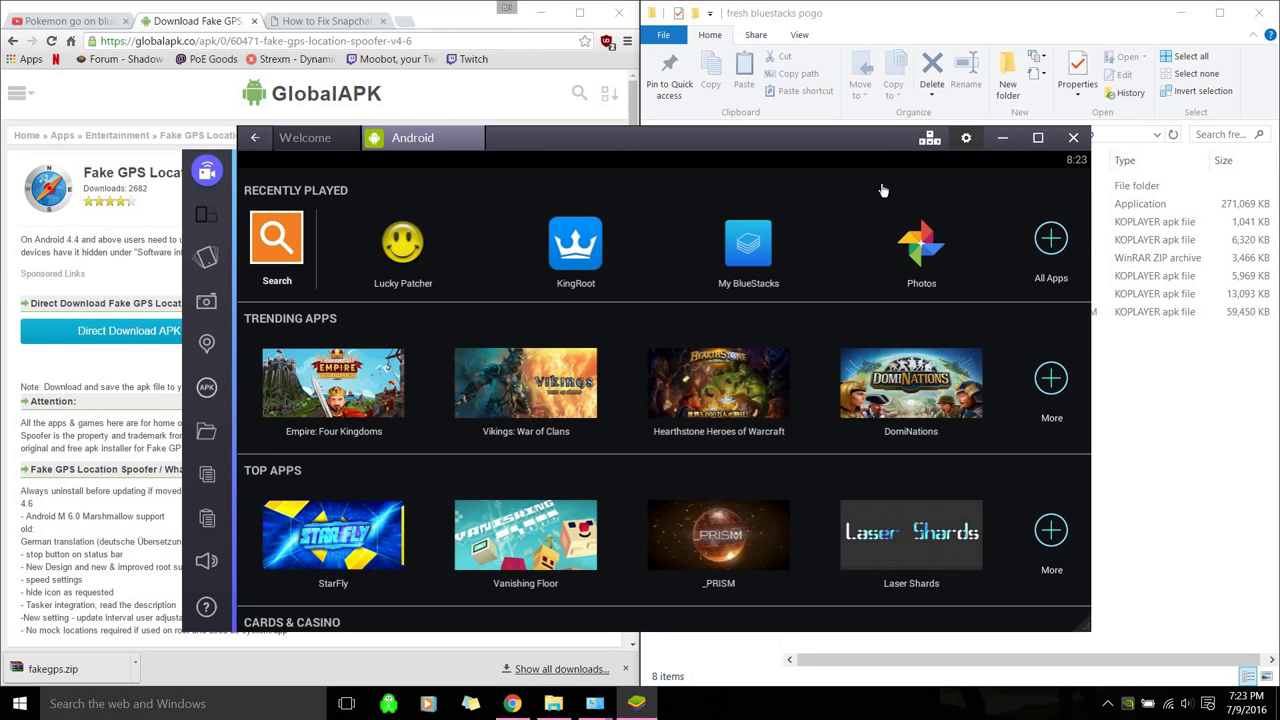
left_click(965, 138)
left_click(877, 195)
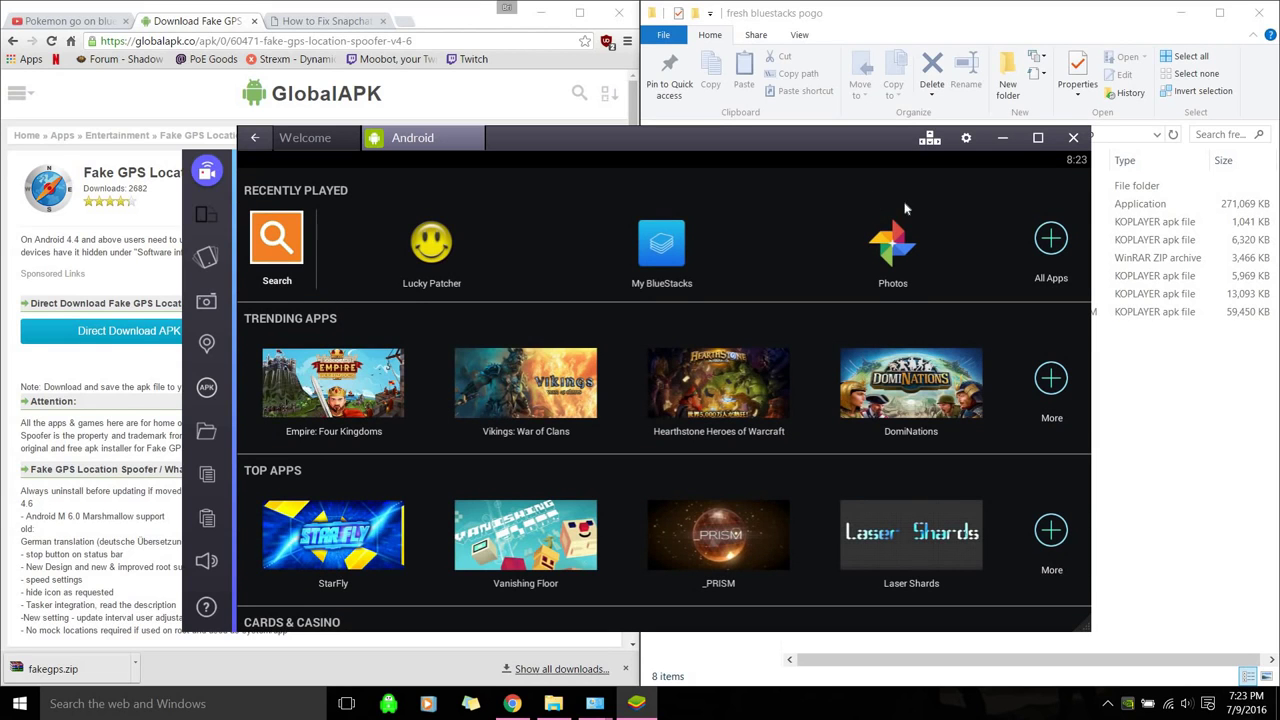
- Check the full list of installed apps from the Android home page
left_click(1055, 248)
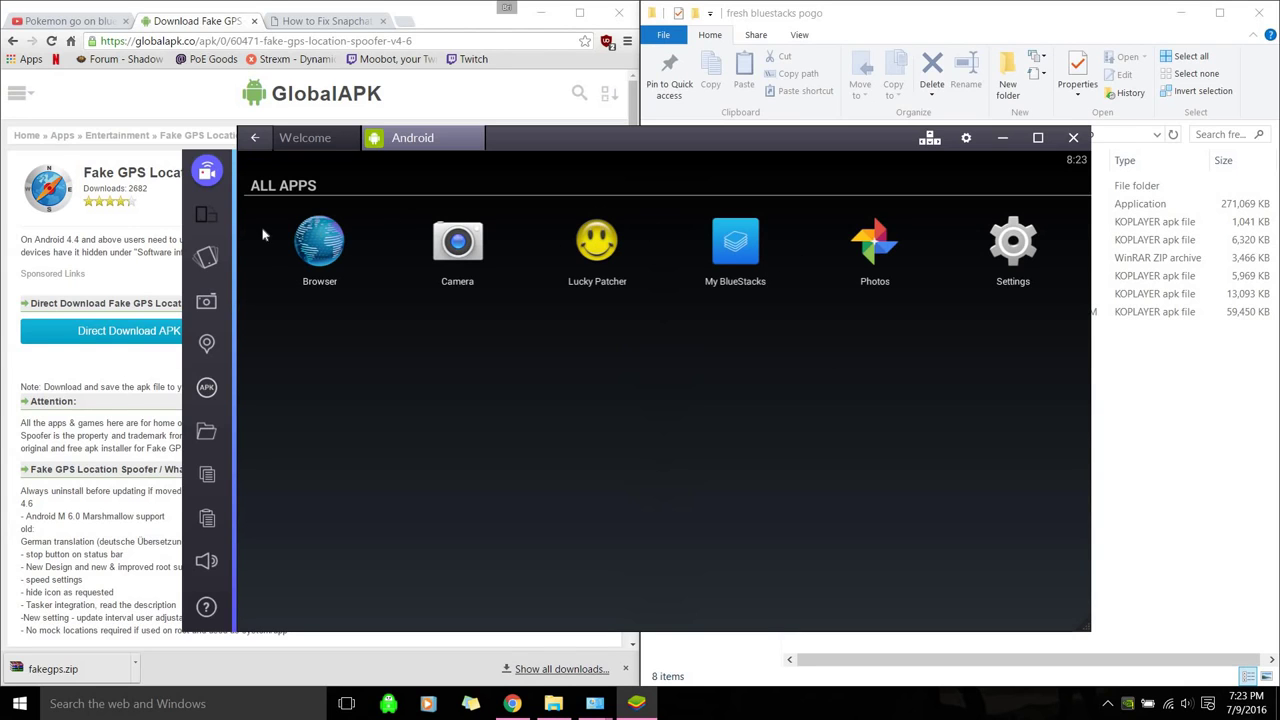
left_click(254, 137)
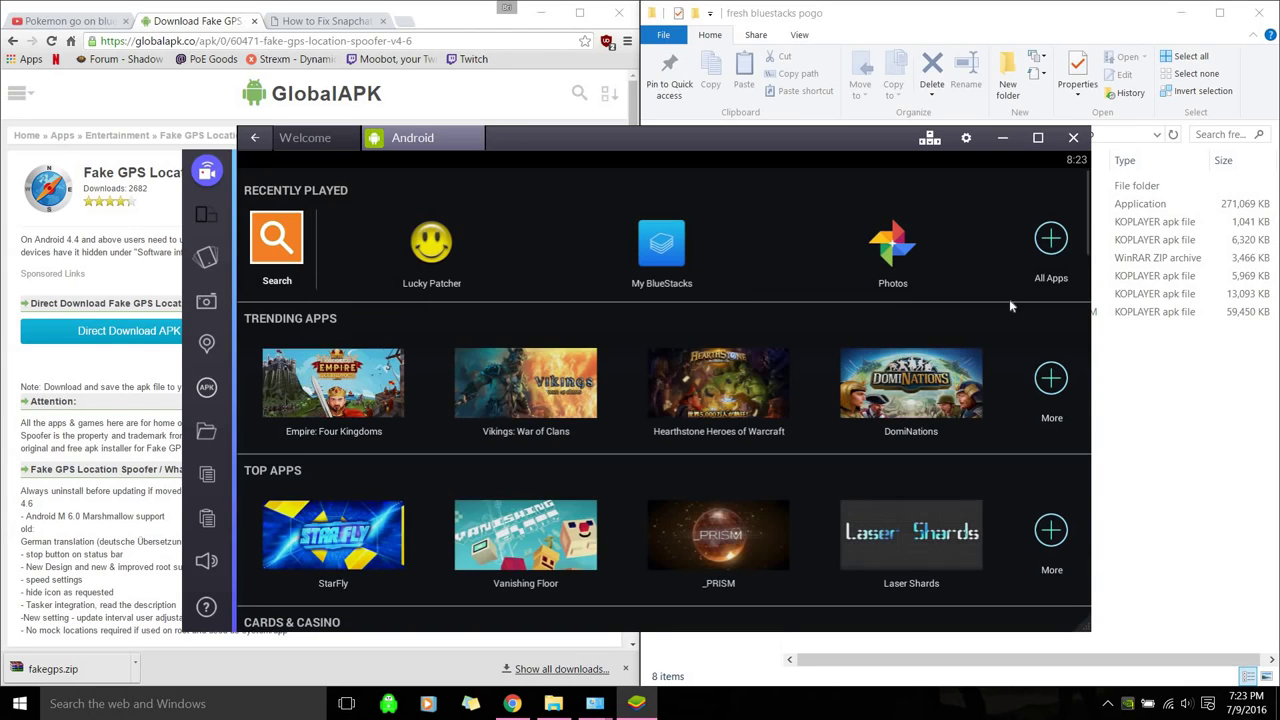
left_click(1052, 237)
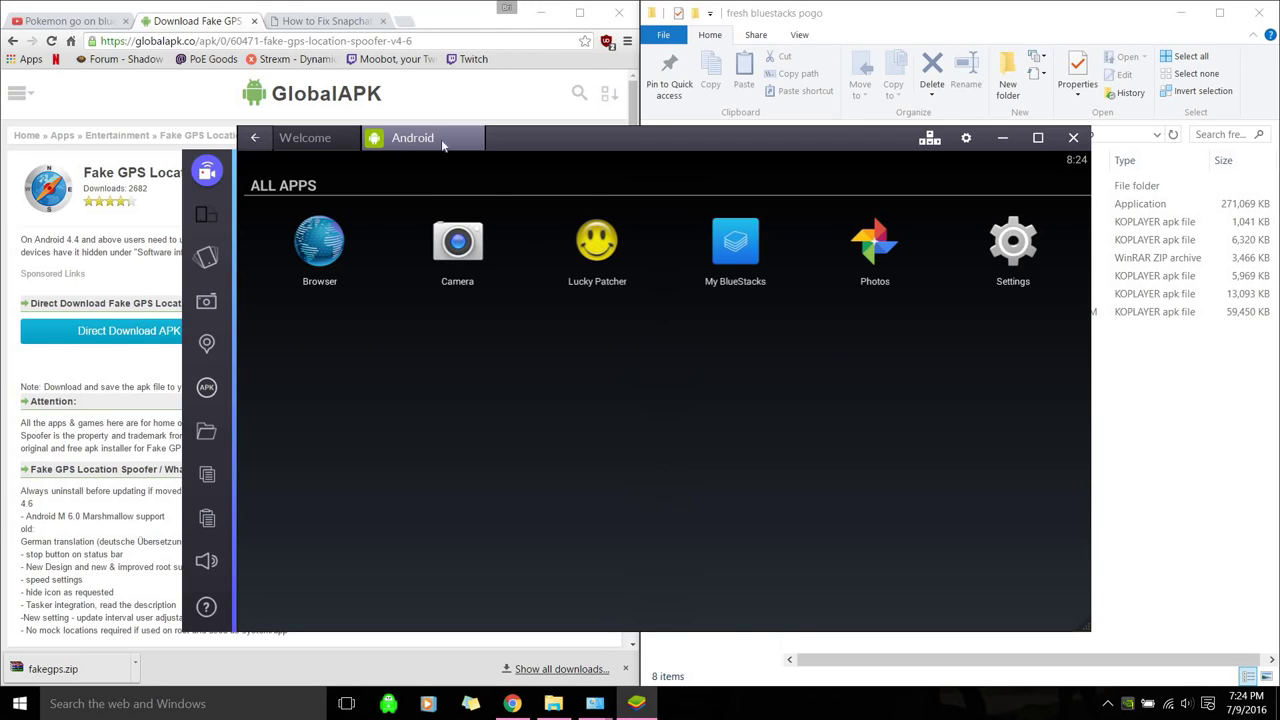
- Install the Pokémon GO_v0.29.0_apkpure.com.apk file from the fresh bluestacks pogo folder and return to the Android home page
left_click(324, 140)
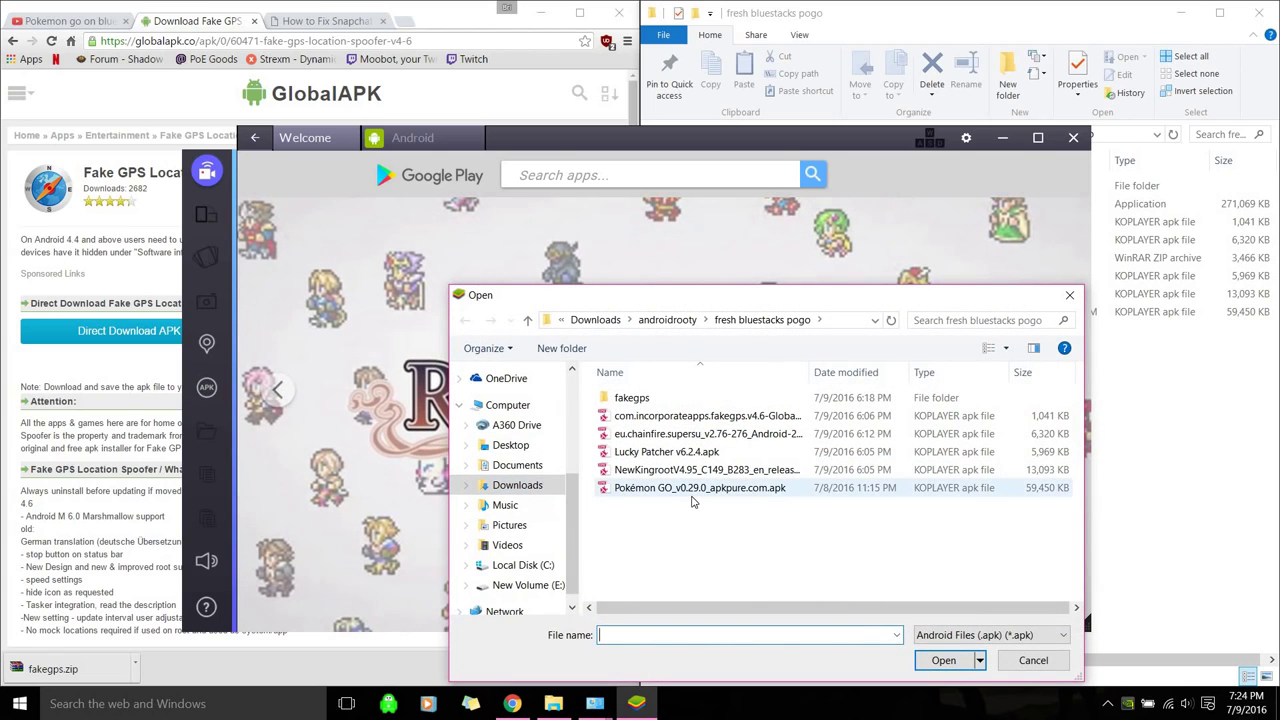
double_click(686, 490)
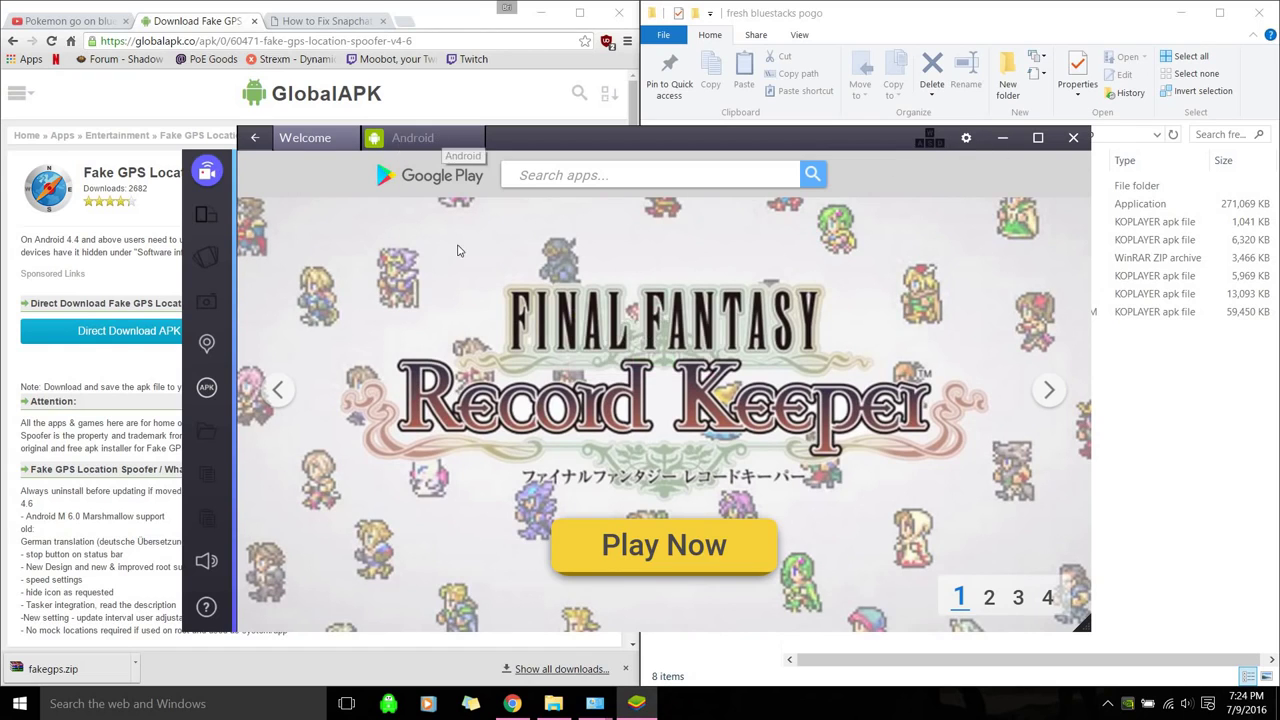
left_click(440, 139)
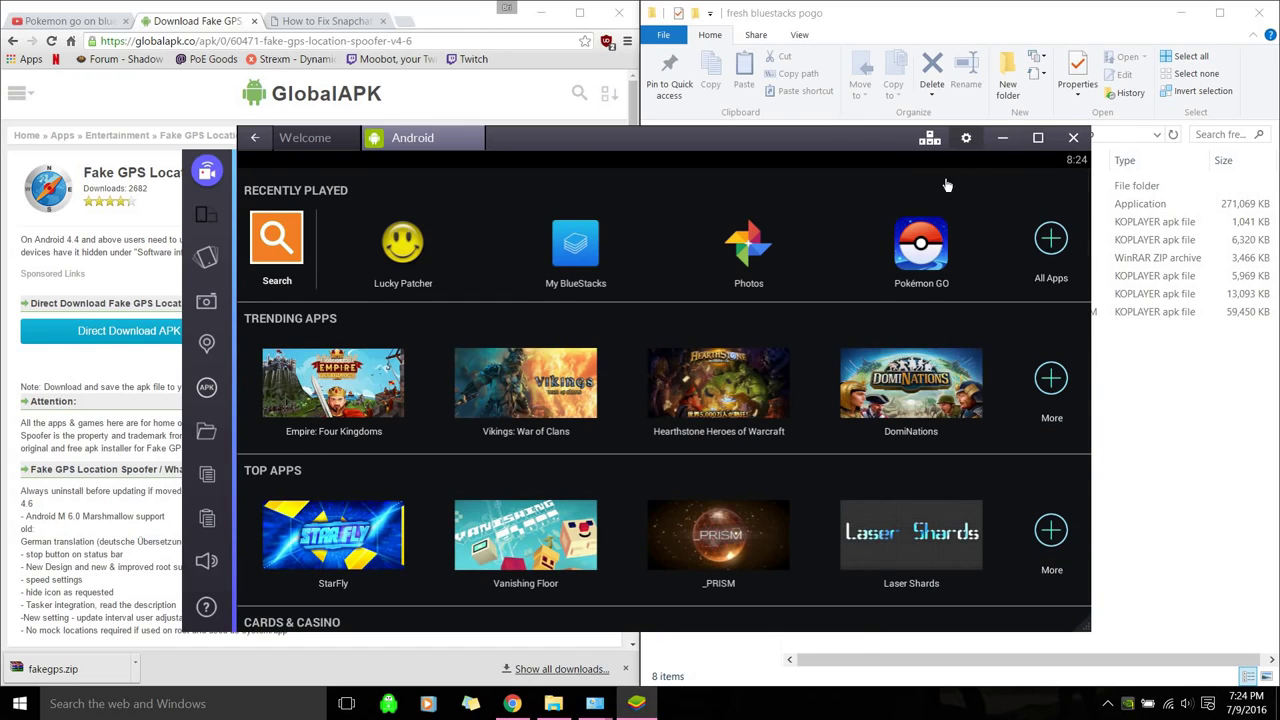
- Set the location mode to High accuracy in the emulator's Android location settings
left_click(966, 138)
left_click(811, 248)
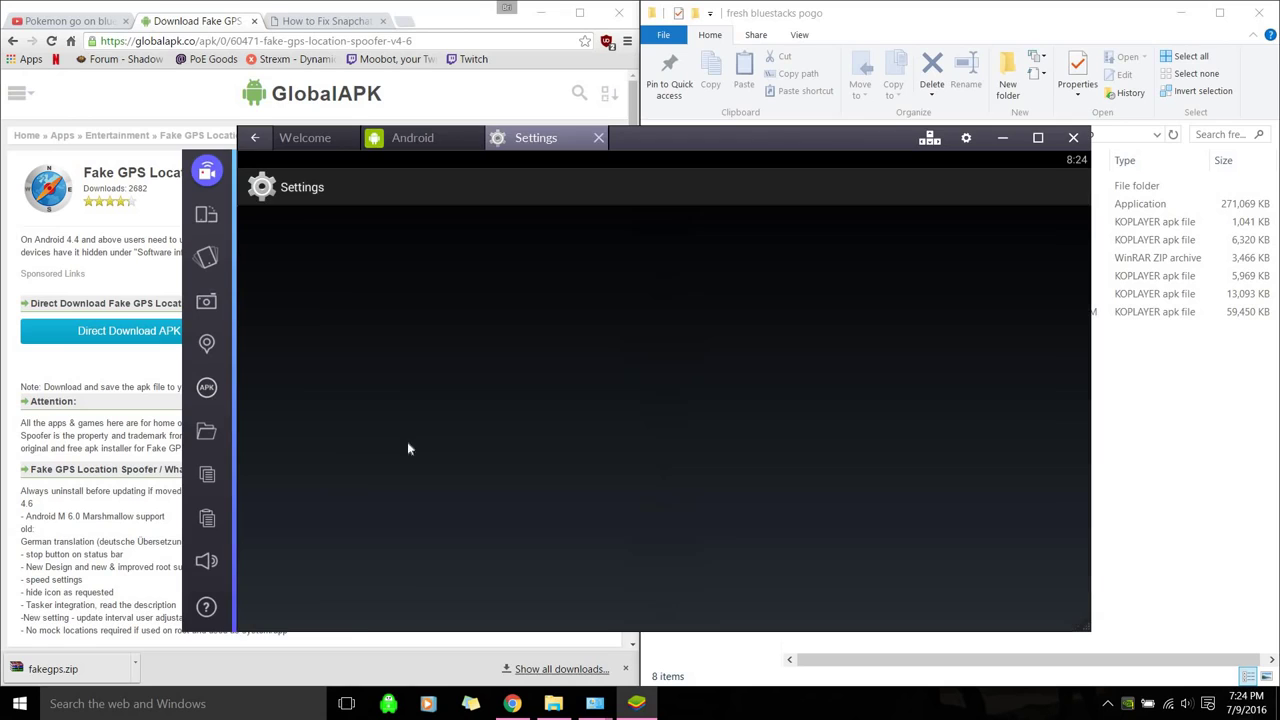
left_click(335, 345)
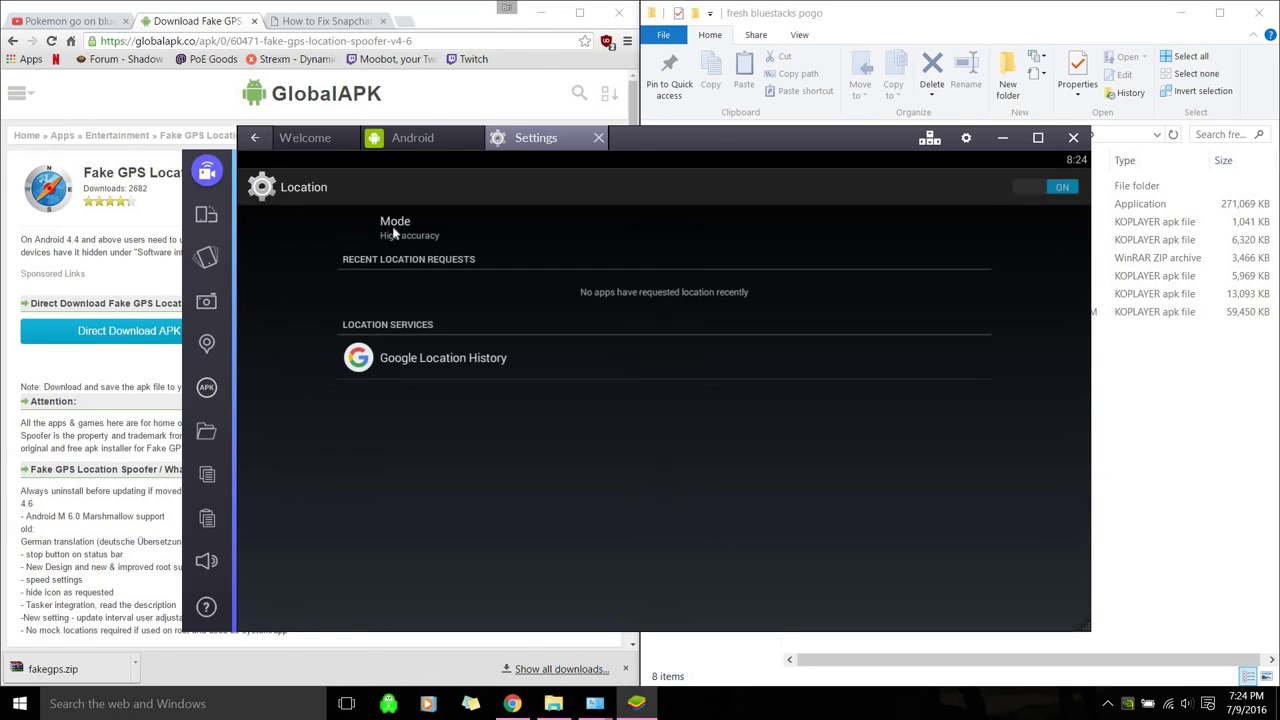
left_click(397, 224)
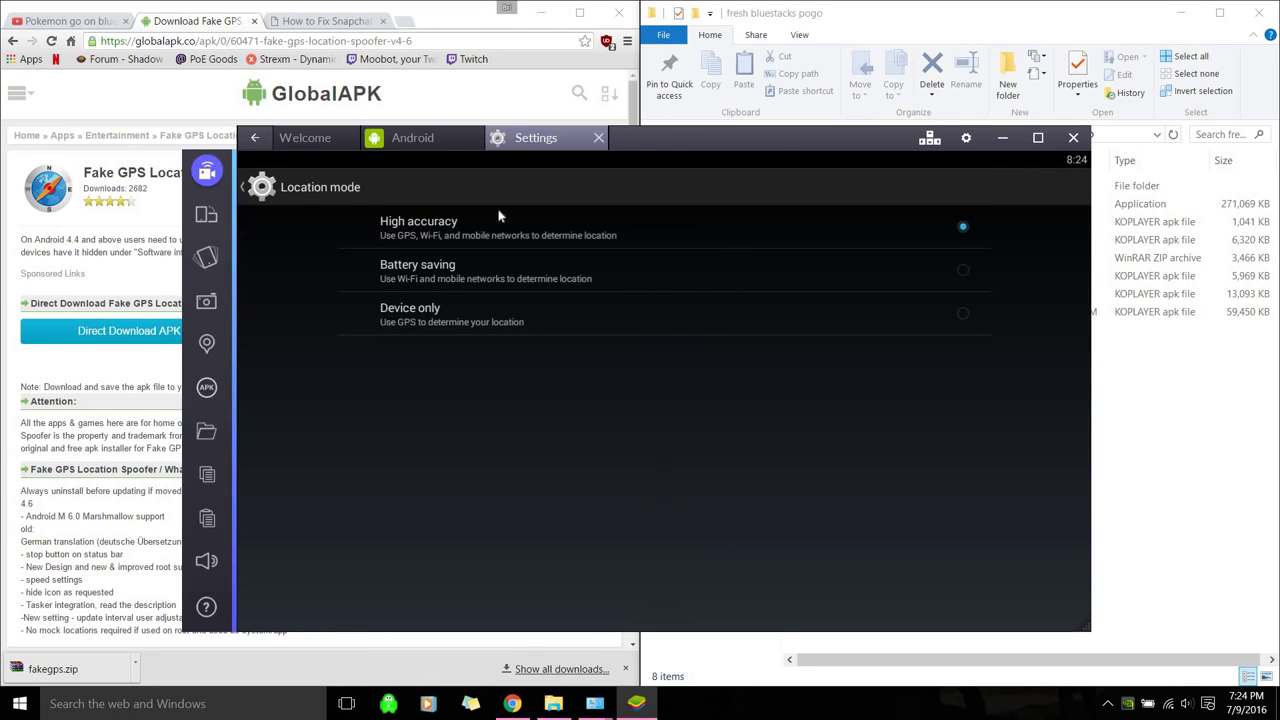
left_click(420, 228)
left_click(260, 187)
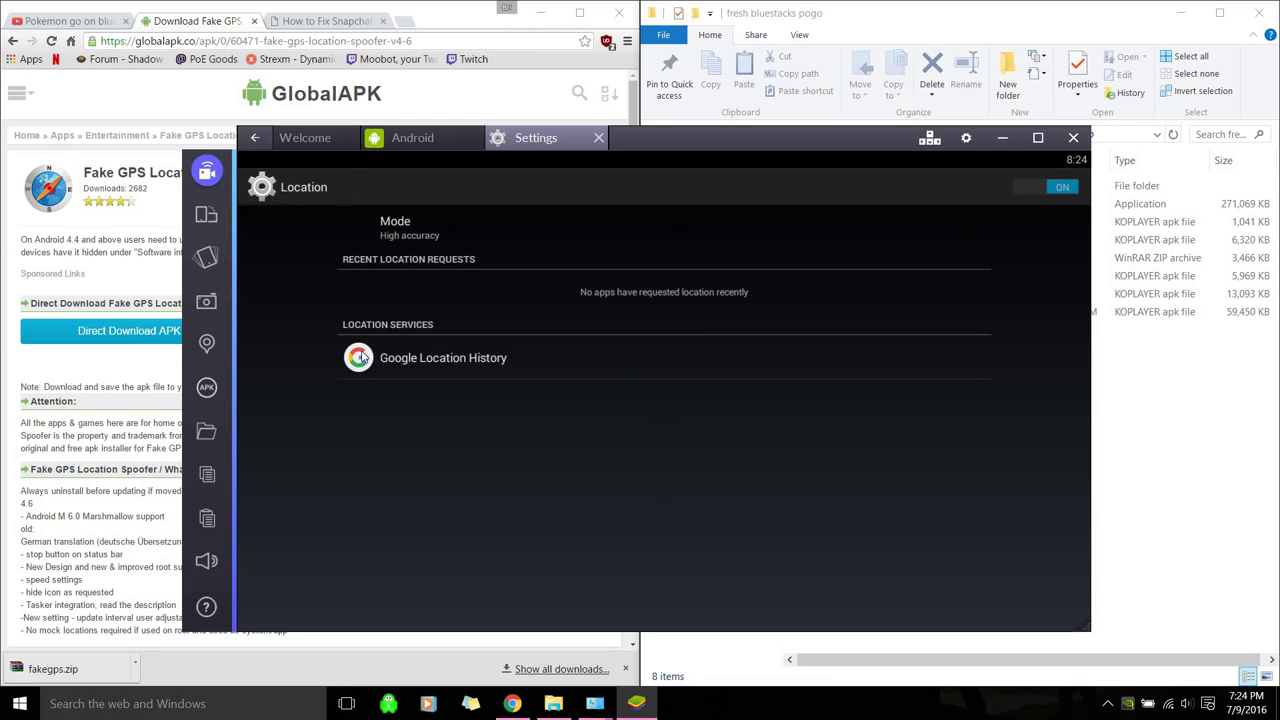
- Try to open Google Location History from the location settings, declining to send diagnostic data
left_click(458, 361)
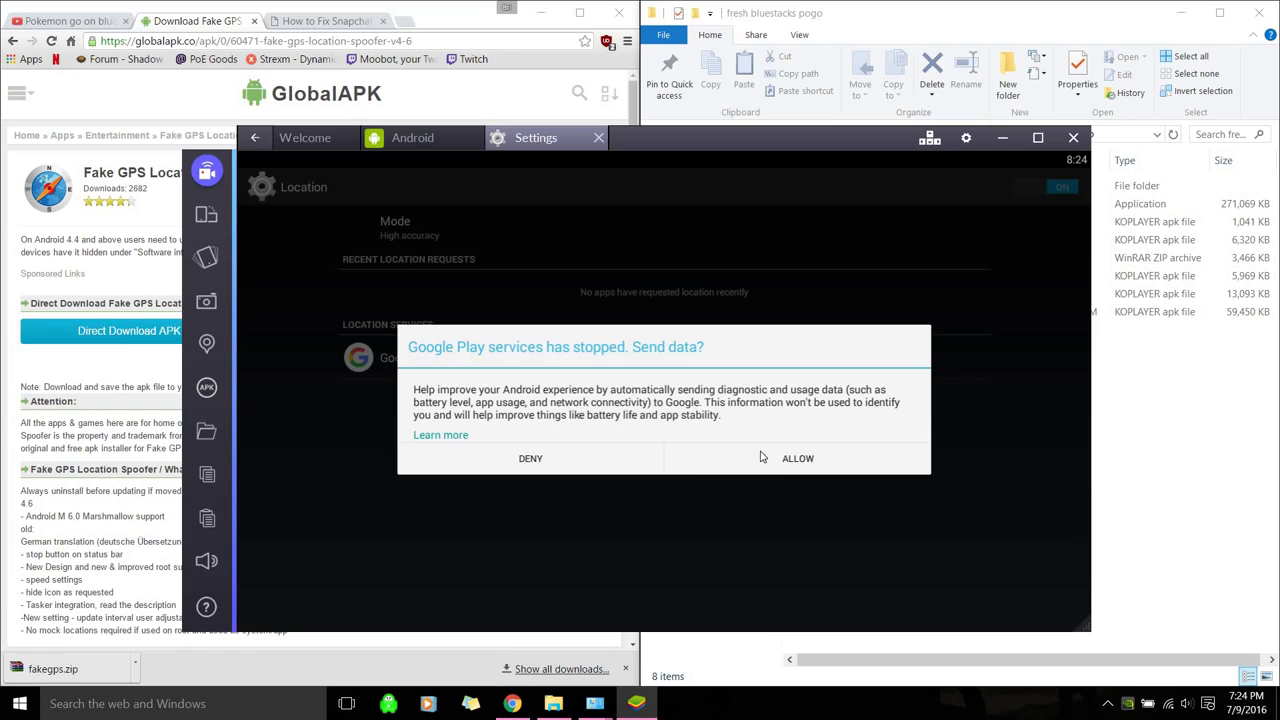
left_click(546, 463)
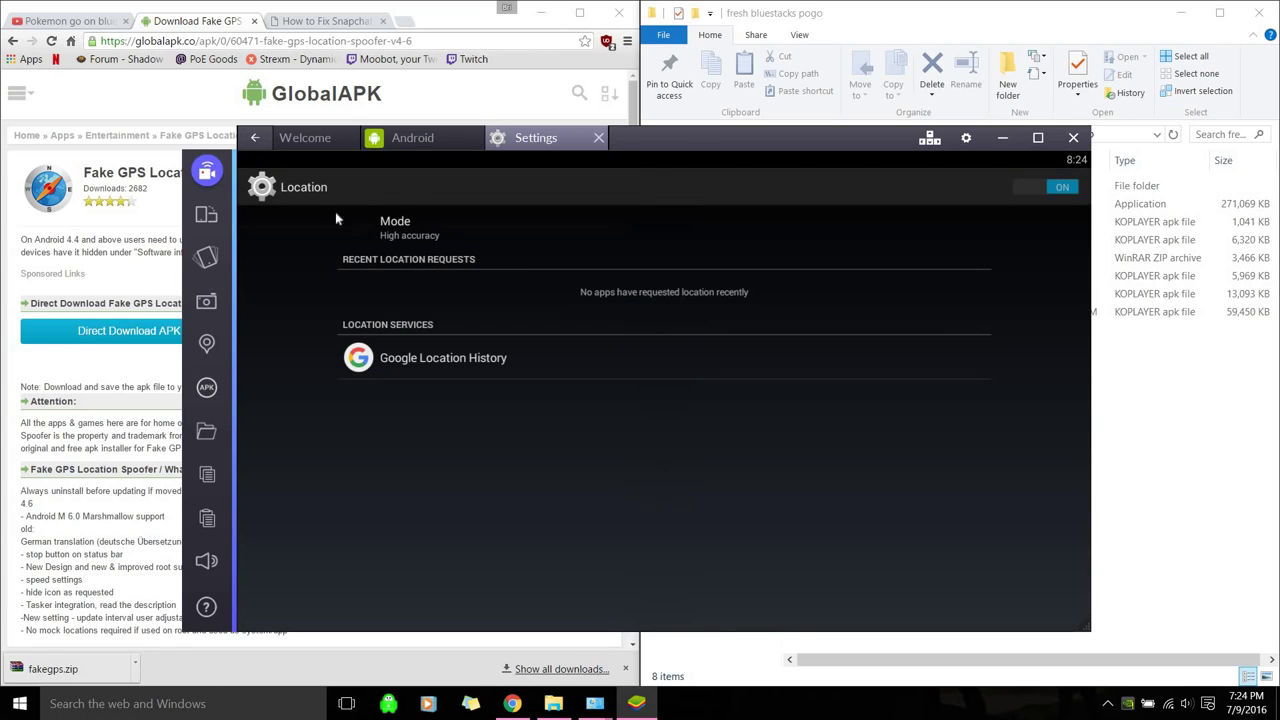
left_click(431, 355)
- Search Windows for location, open the Location privacy settings to check the device's location switch, and view the hidden tray icons
key("super")
key("super")
left_click_drag(748, 148, 703, 107)
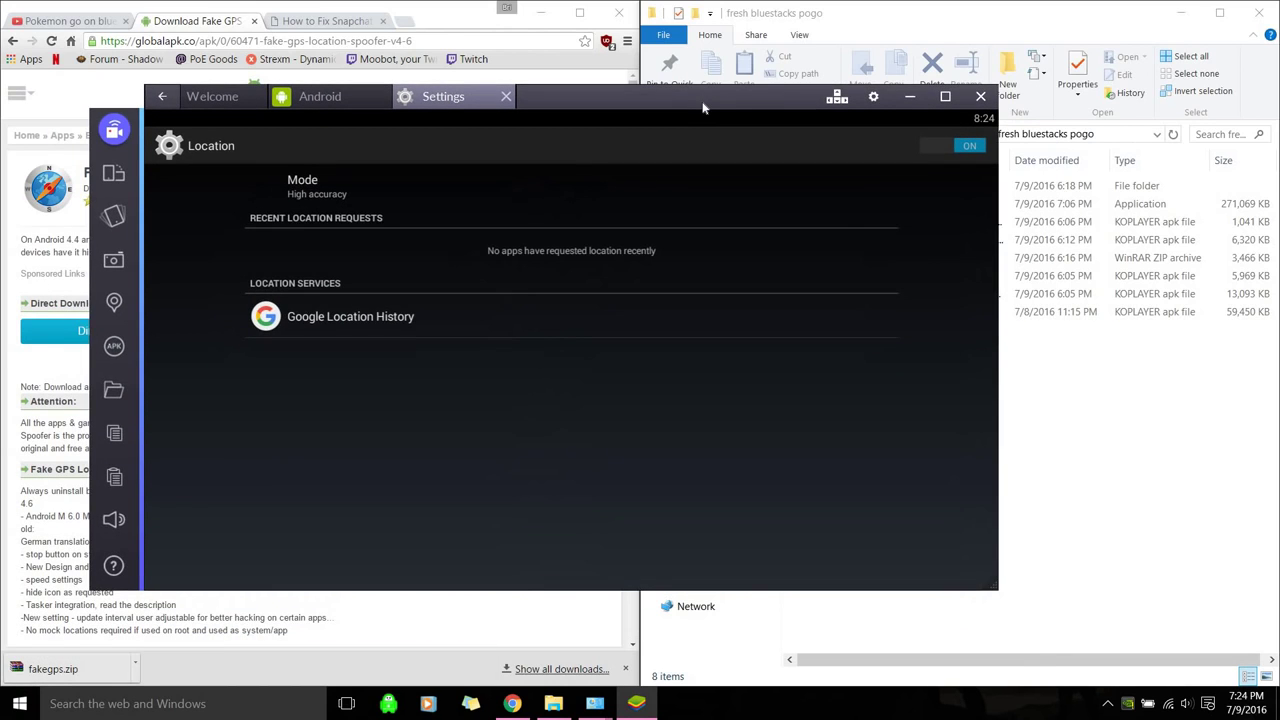
key("super")
type("location")
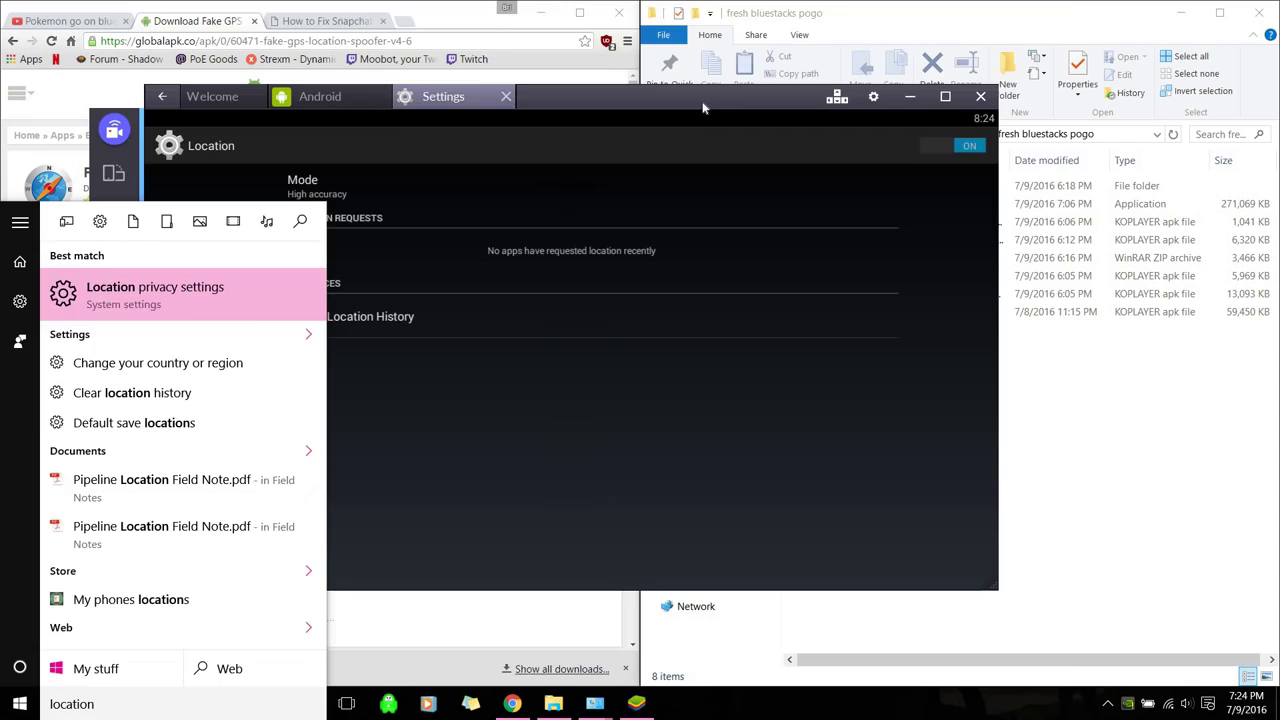
key("Return")
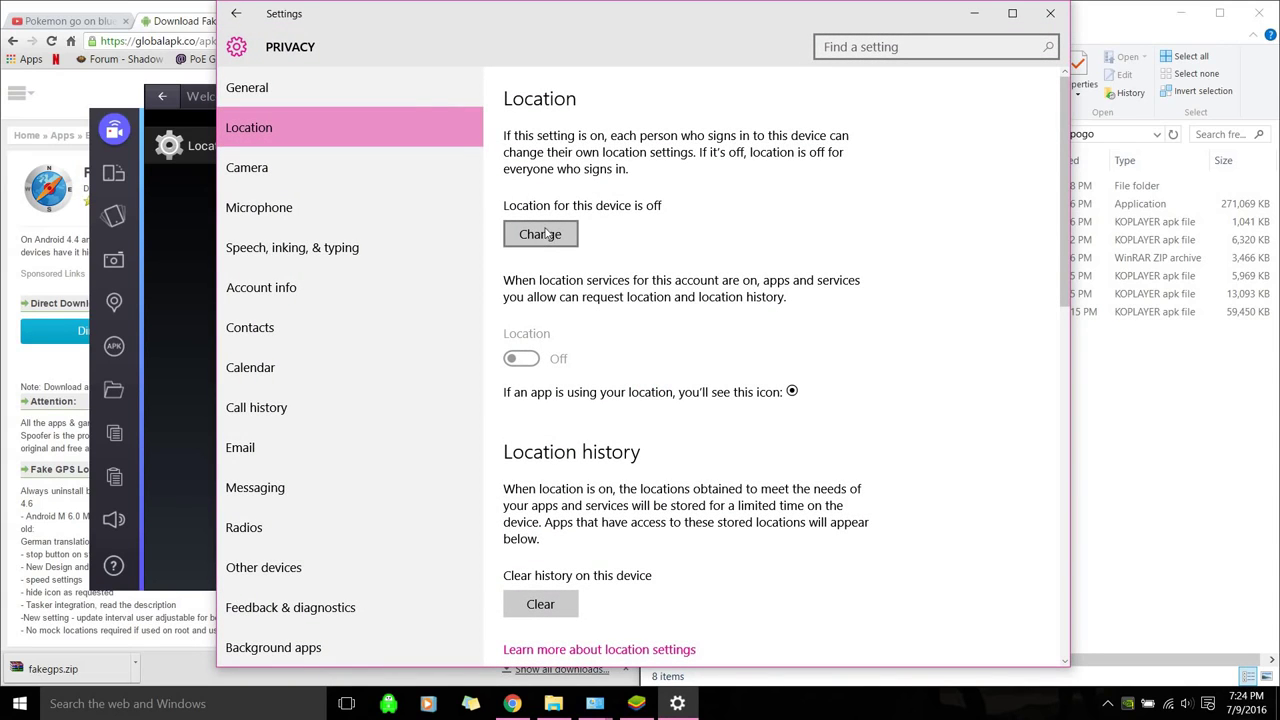
left_click(548, 230)
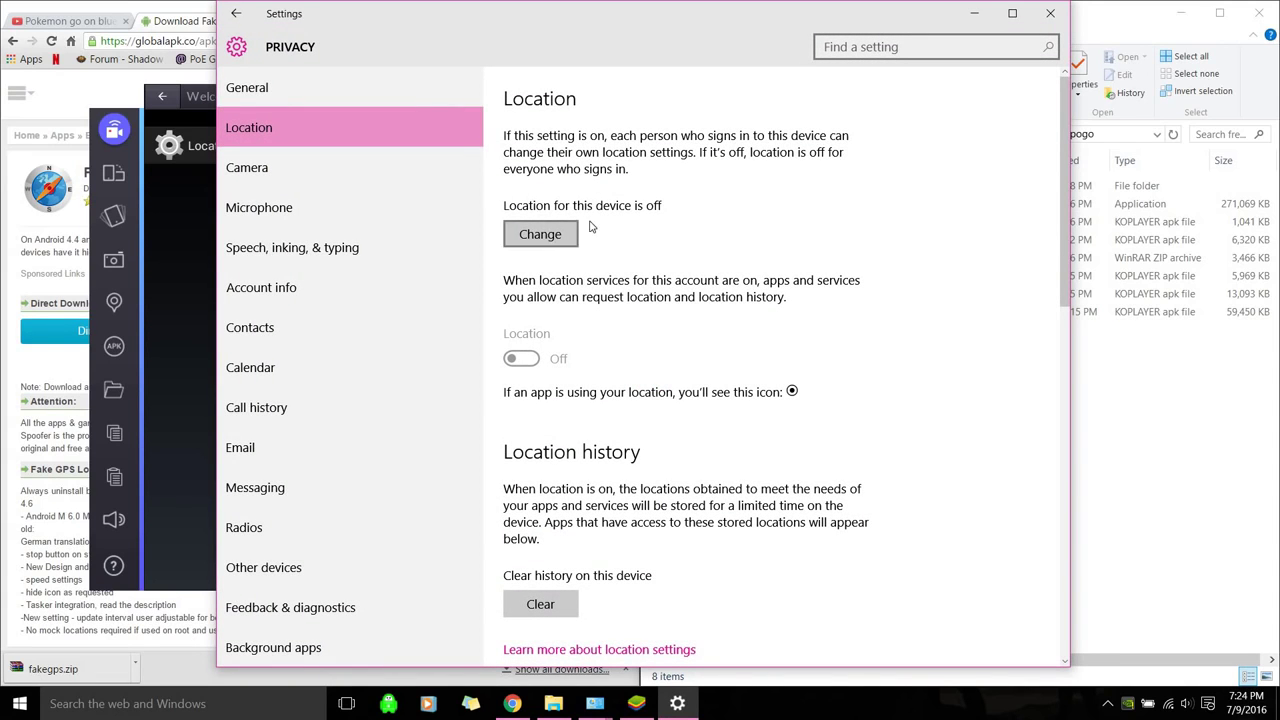
left_click(545, 245)
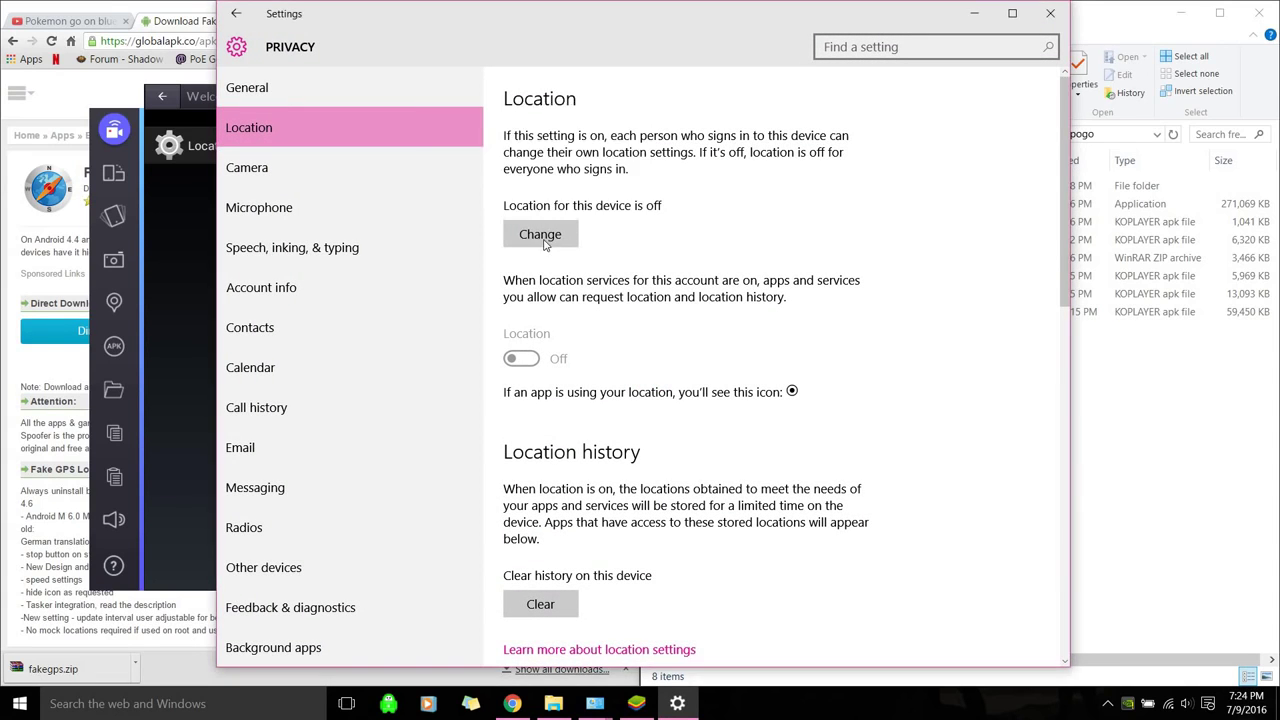
left_click(1107, 703)
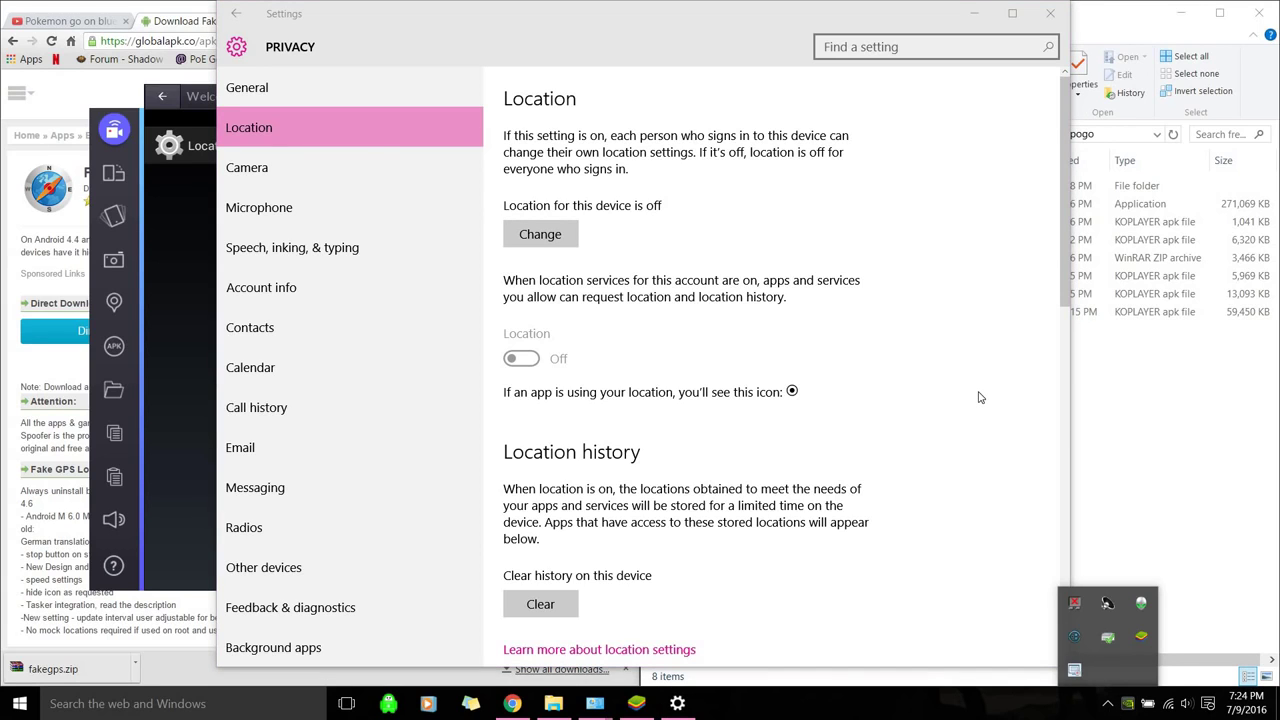
left_click(980, 397)
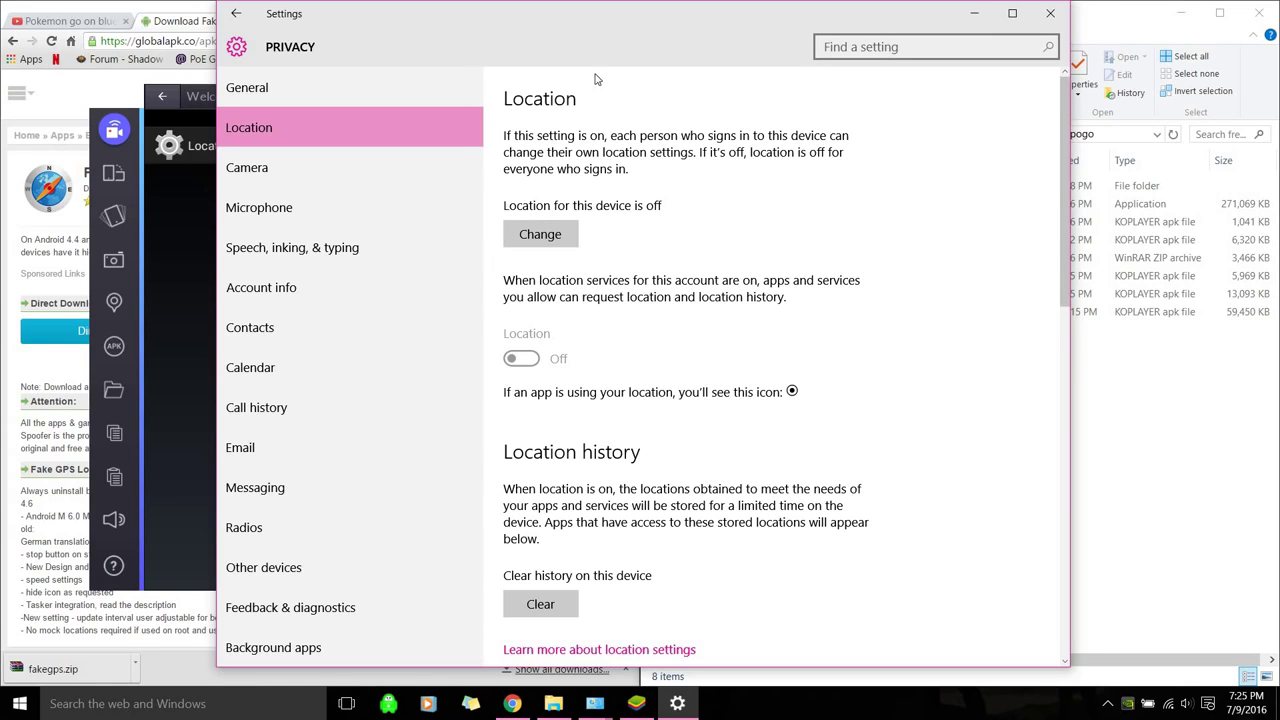
- Return to BlueStacks and close the Android Settings app, going back to the Android home page
left_click(195, 228)
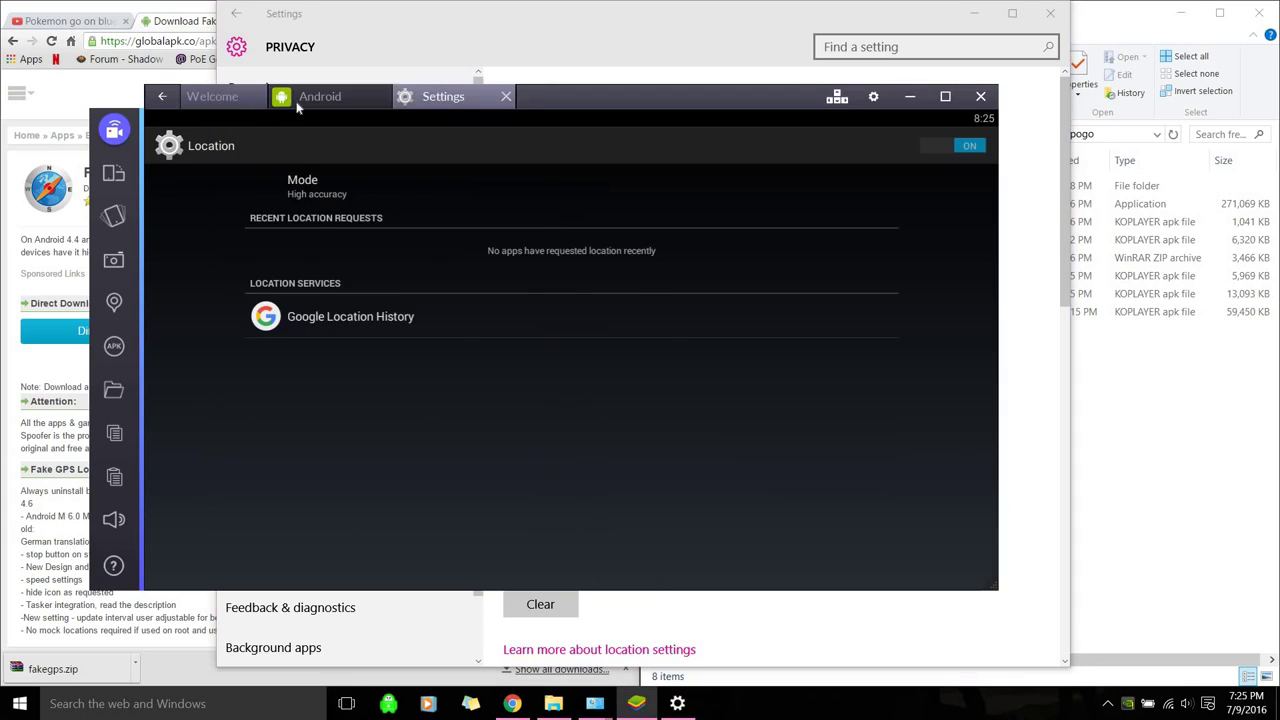
left_click(873, 96)
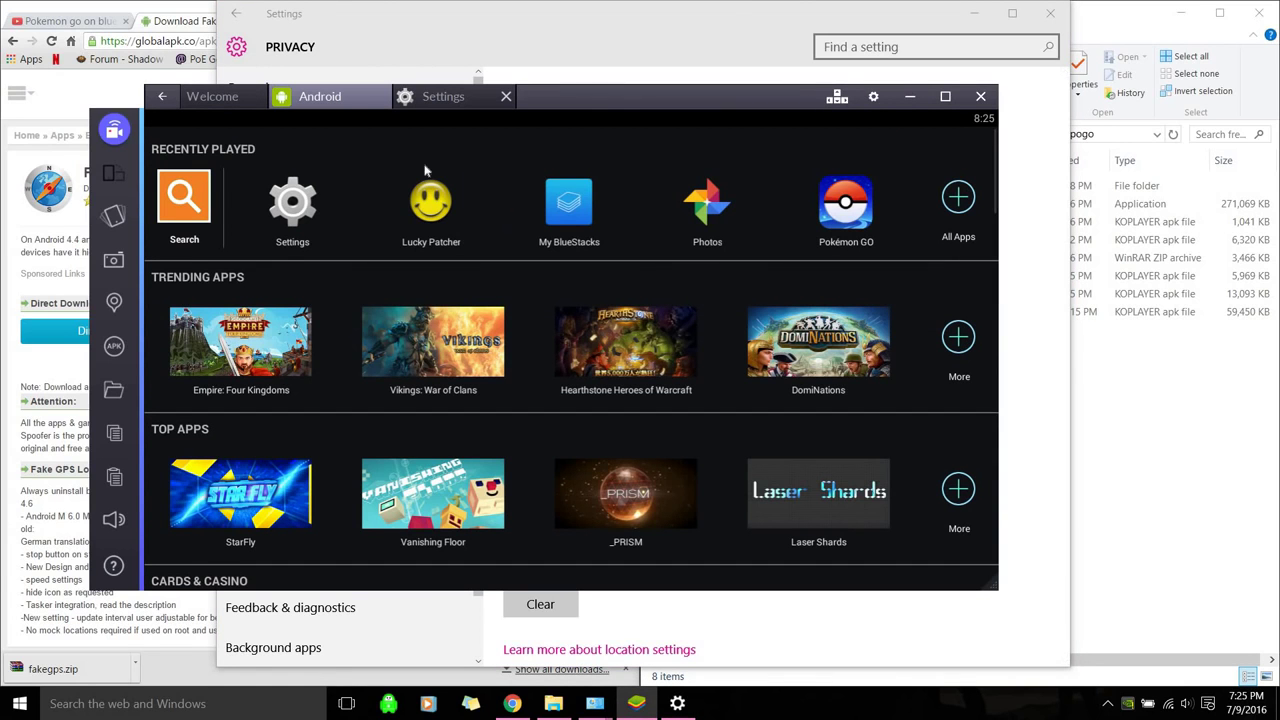
left_click(506, 97)
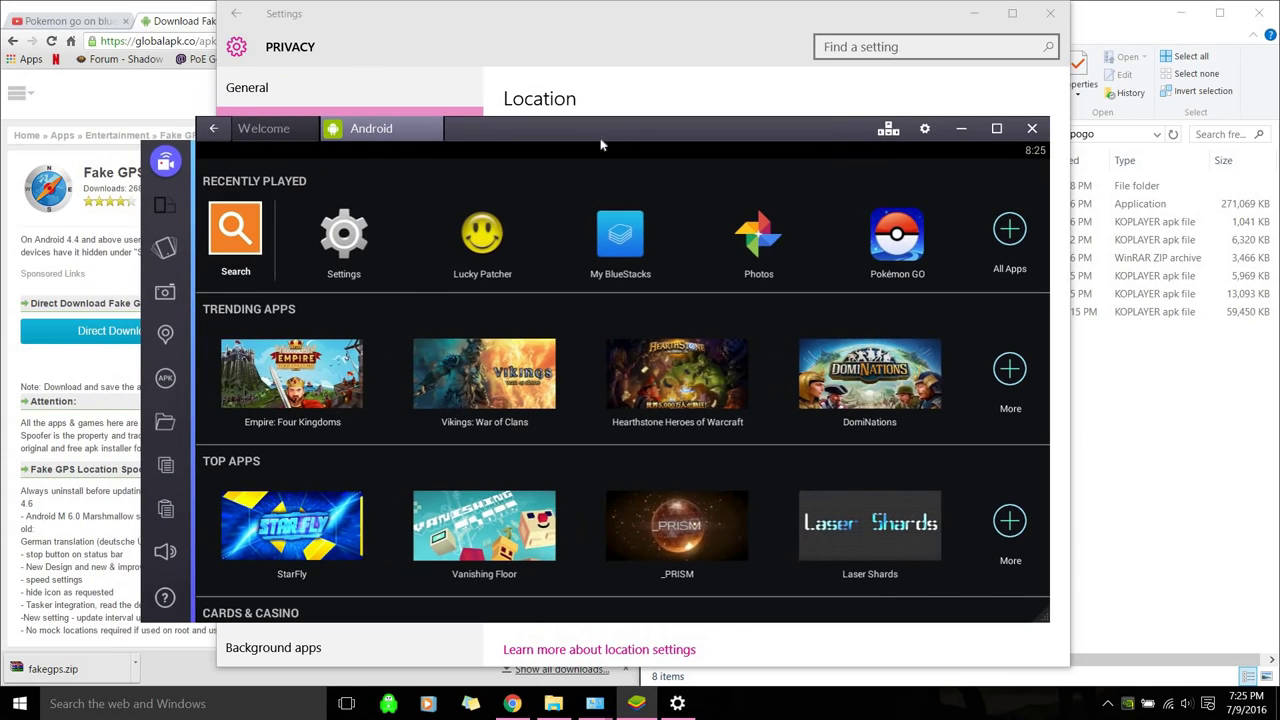
- Reopen Lucky Patcher and look at the actions available for the FakeGPS entry
left_click(480, 240)
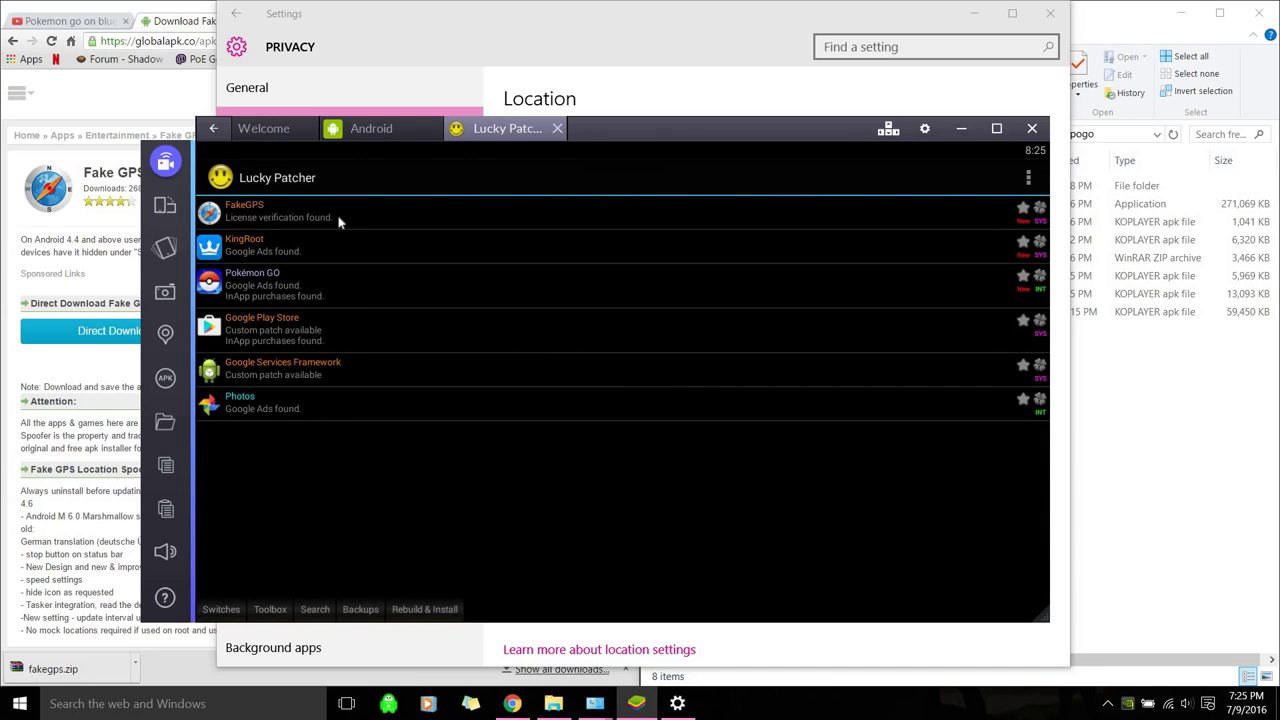
left_click(330, 215)
left_click(308, 212)
left_click(285, 219)
left_click(285, 219)
- Filter Lucky Patcher's app list to show only System Apps
left_click(318, 609)
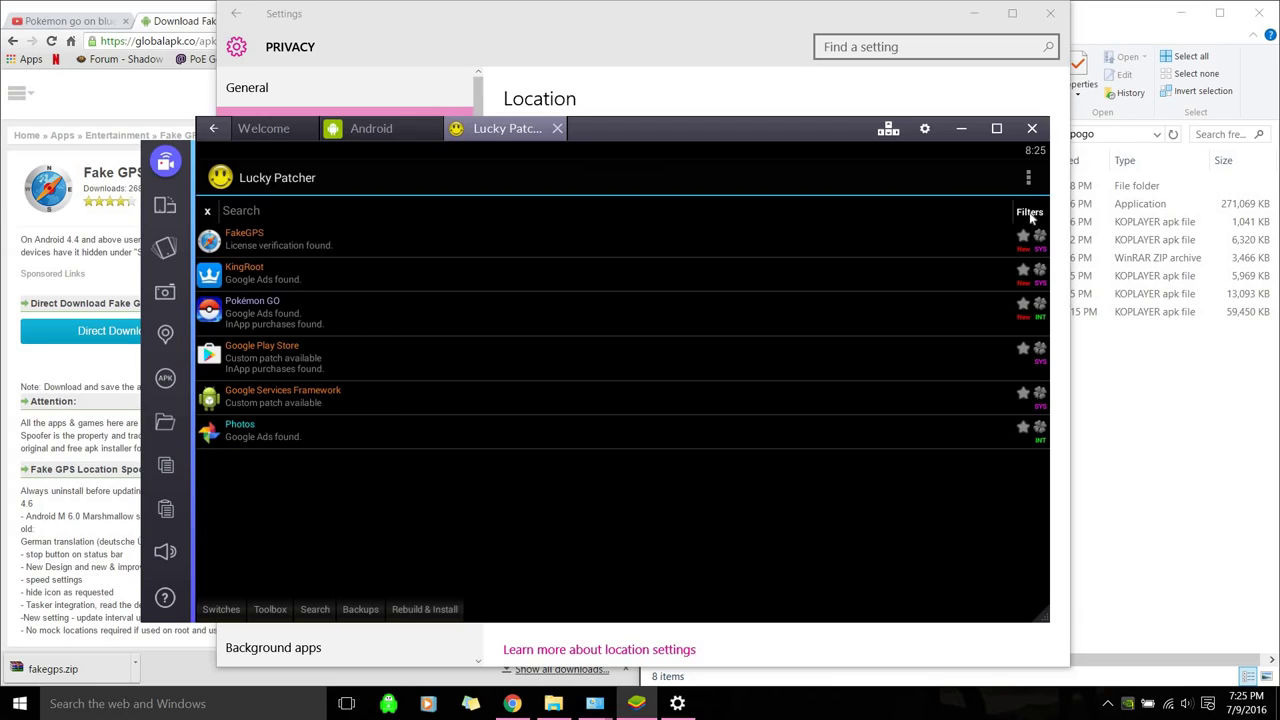
left_click(1030, 213)
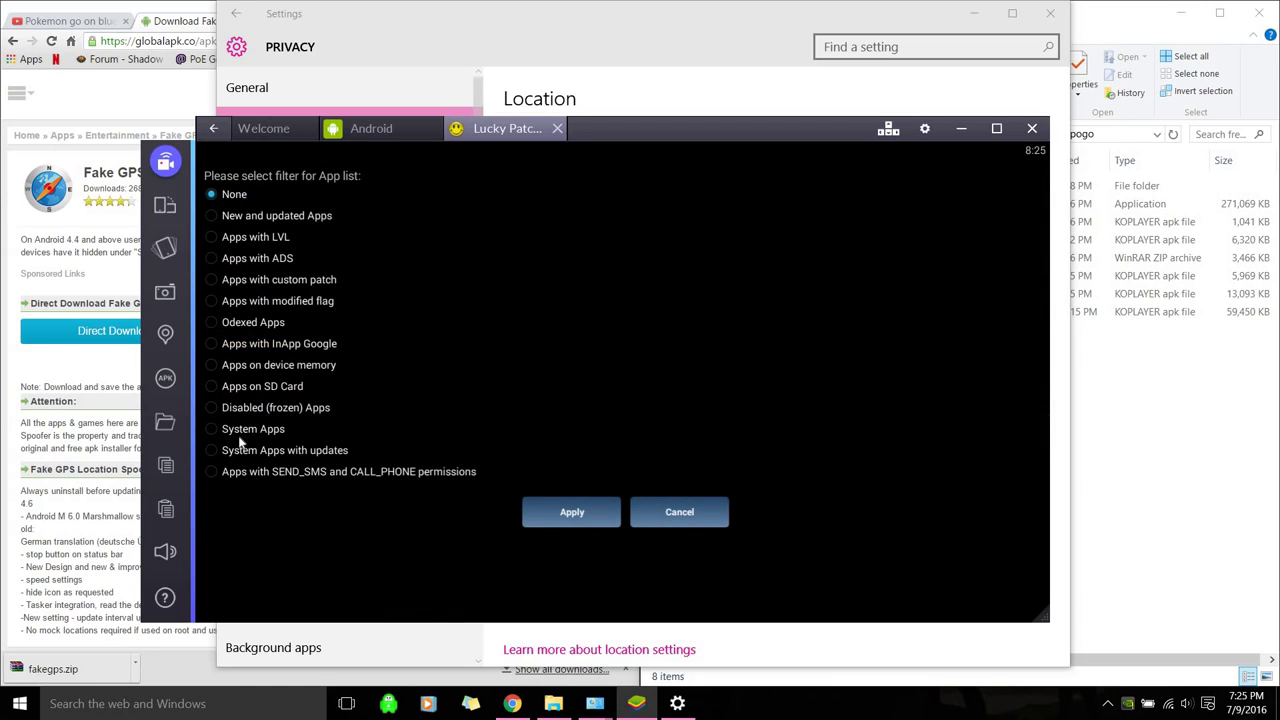
left_click(235, 438)
left_click(541, 506)
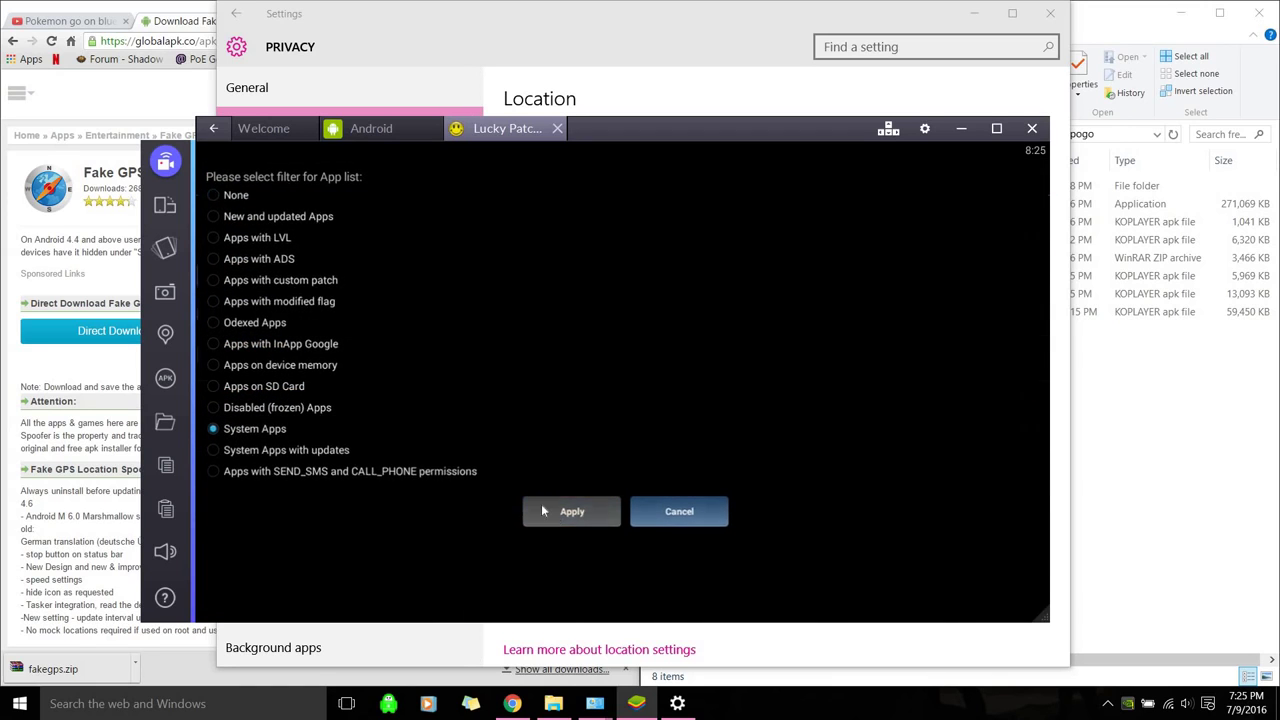
- Launch FakeGPS from its entry in Lucky Patcher's filtered list and dismiss the How to operate instructions
left_click(300, 242)
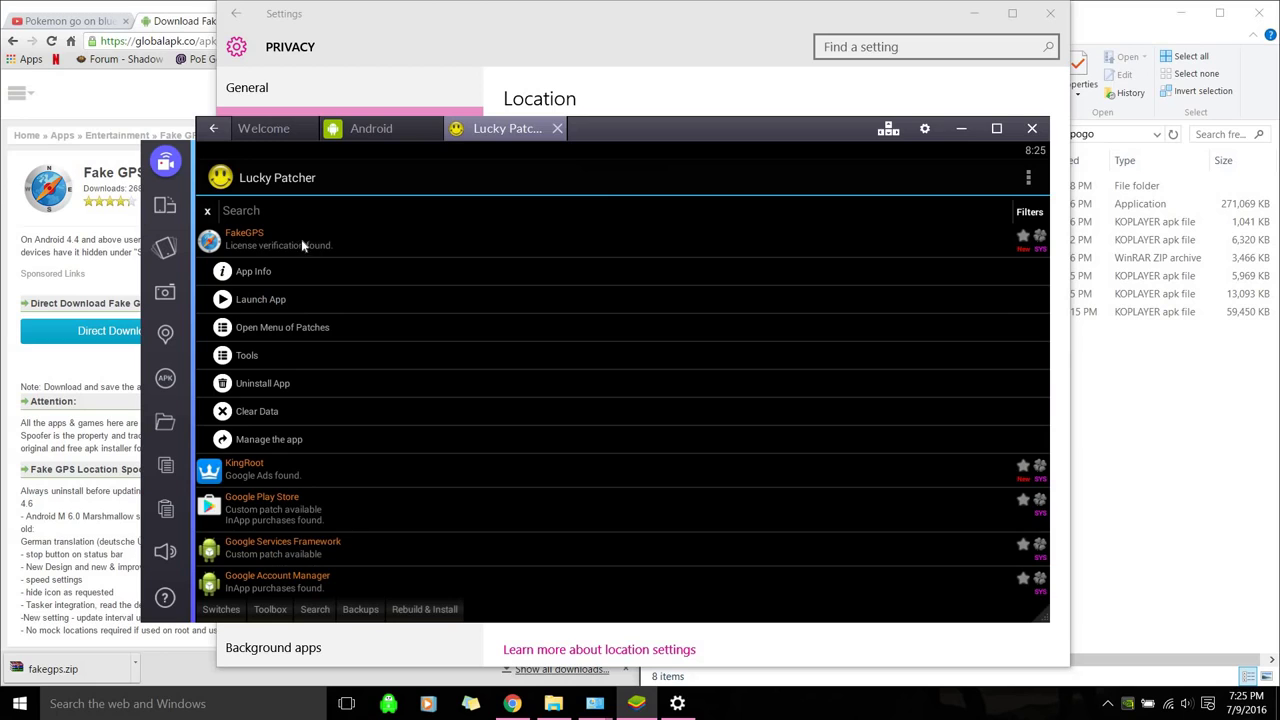
left_click(320, 236)
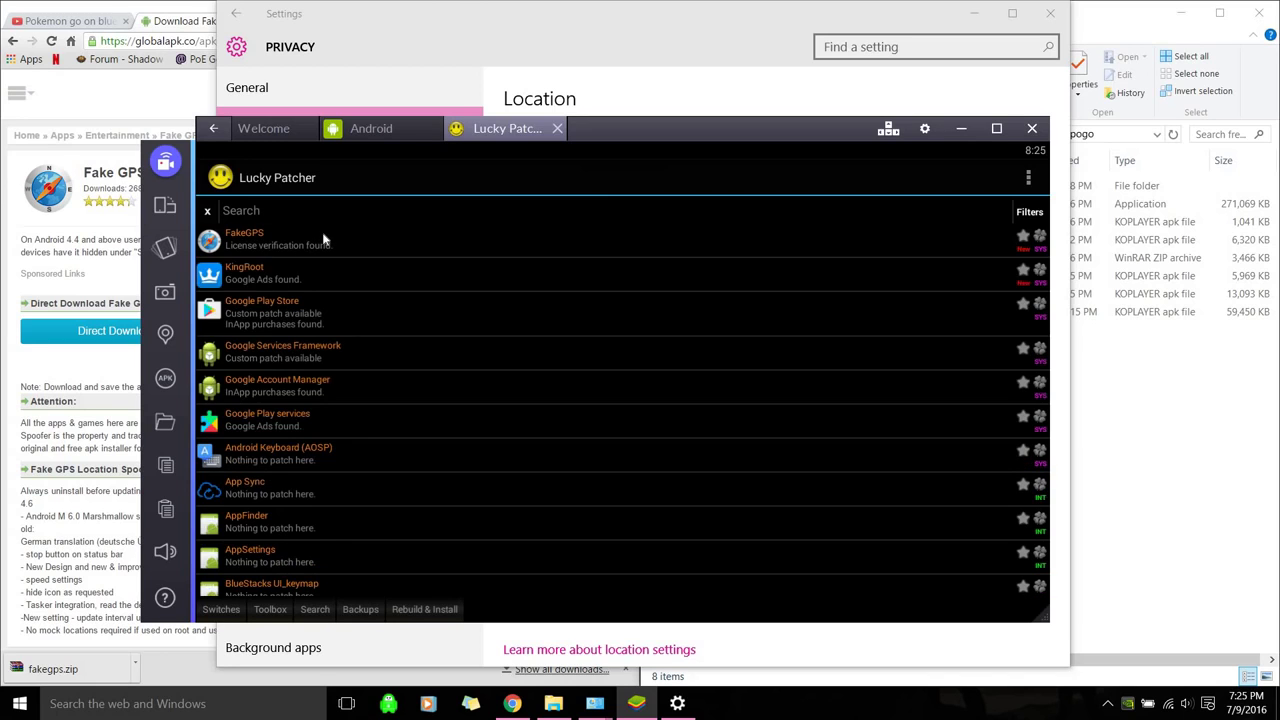
left_click(240, 236)
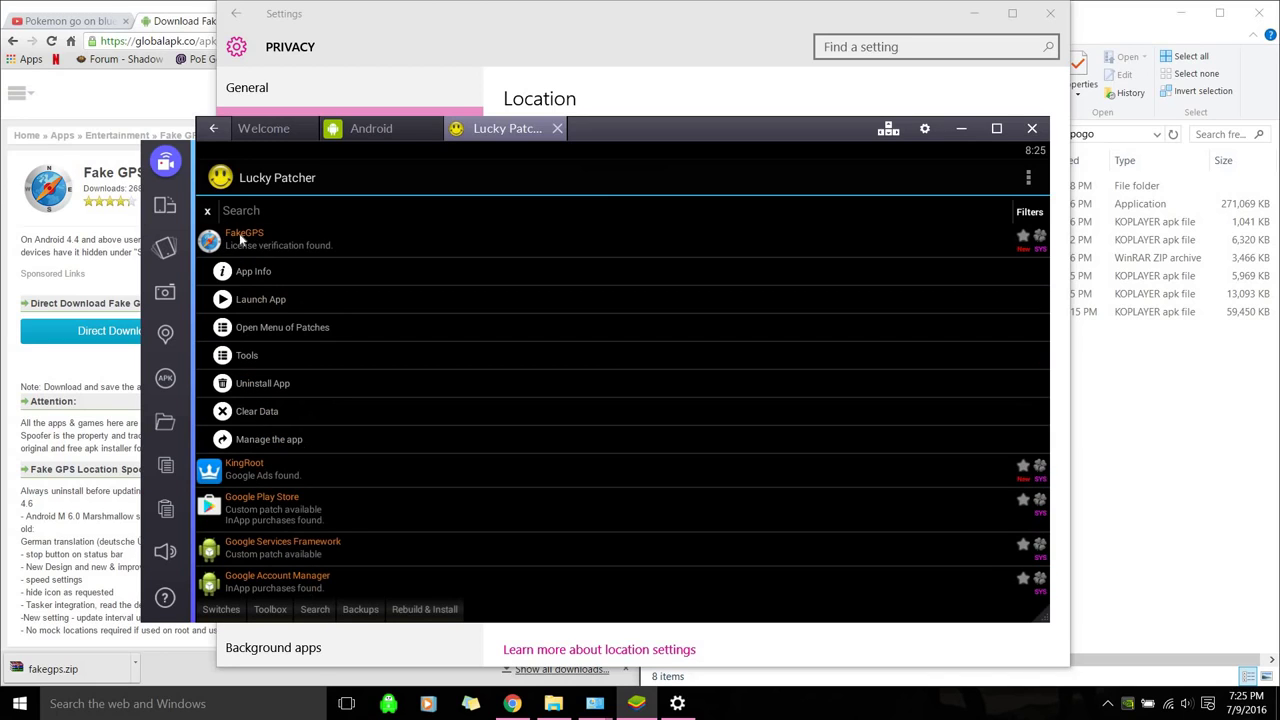
left_click(274, 305)
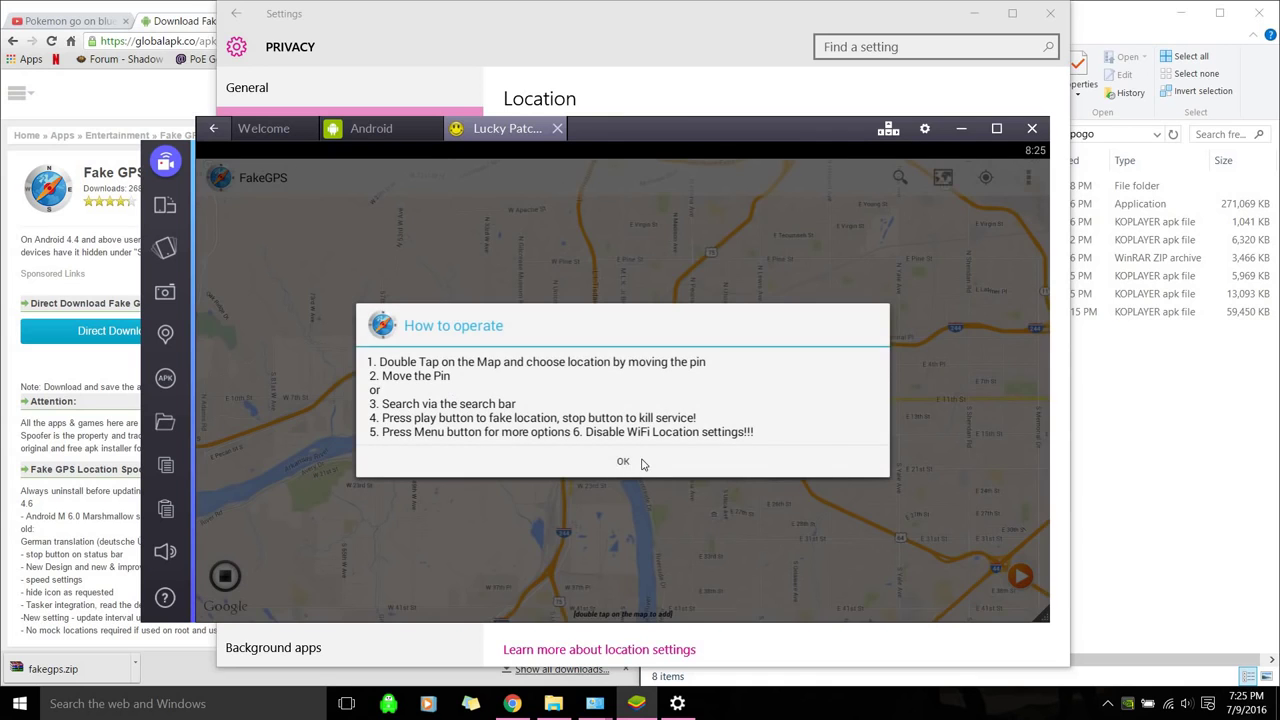
left_click(669, 477)
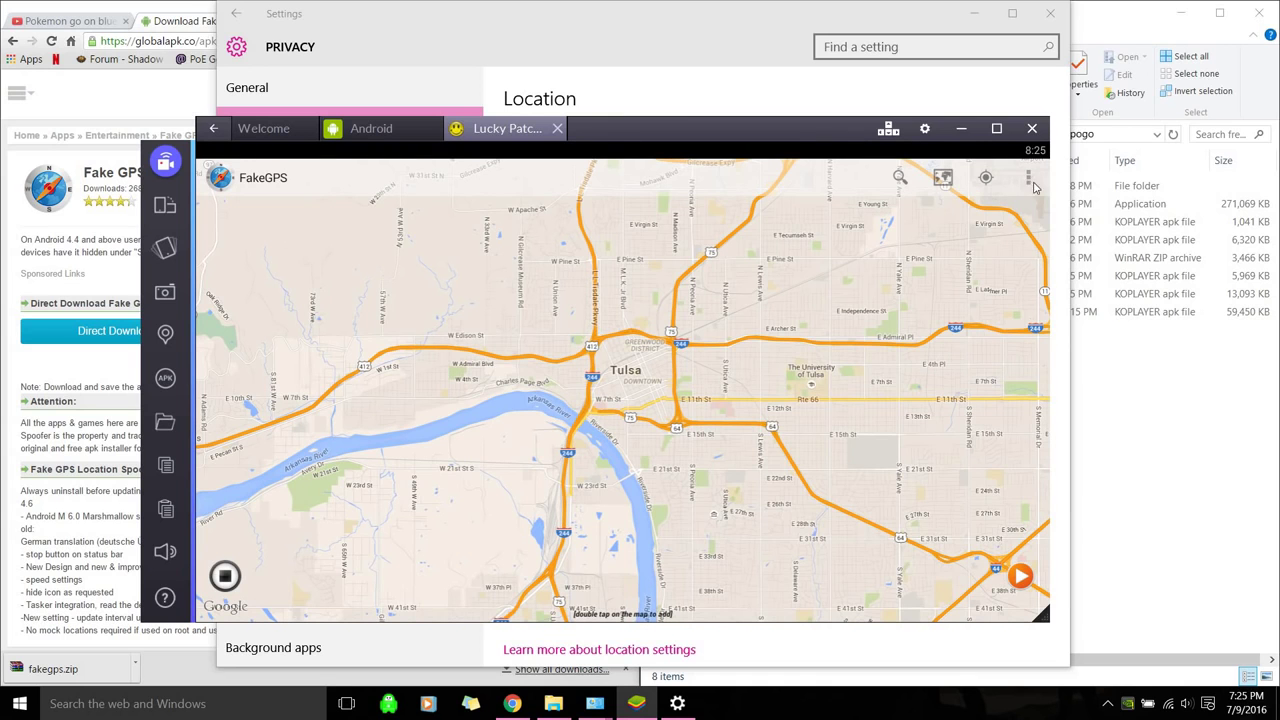
- Maximize the BlueStacks window and enable Expert Mode in FakeGPS's settings, accepting the notice
left_click(996, 128)
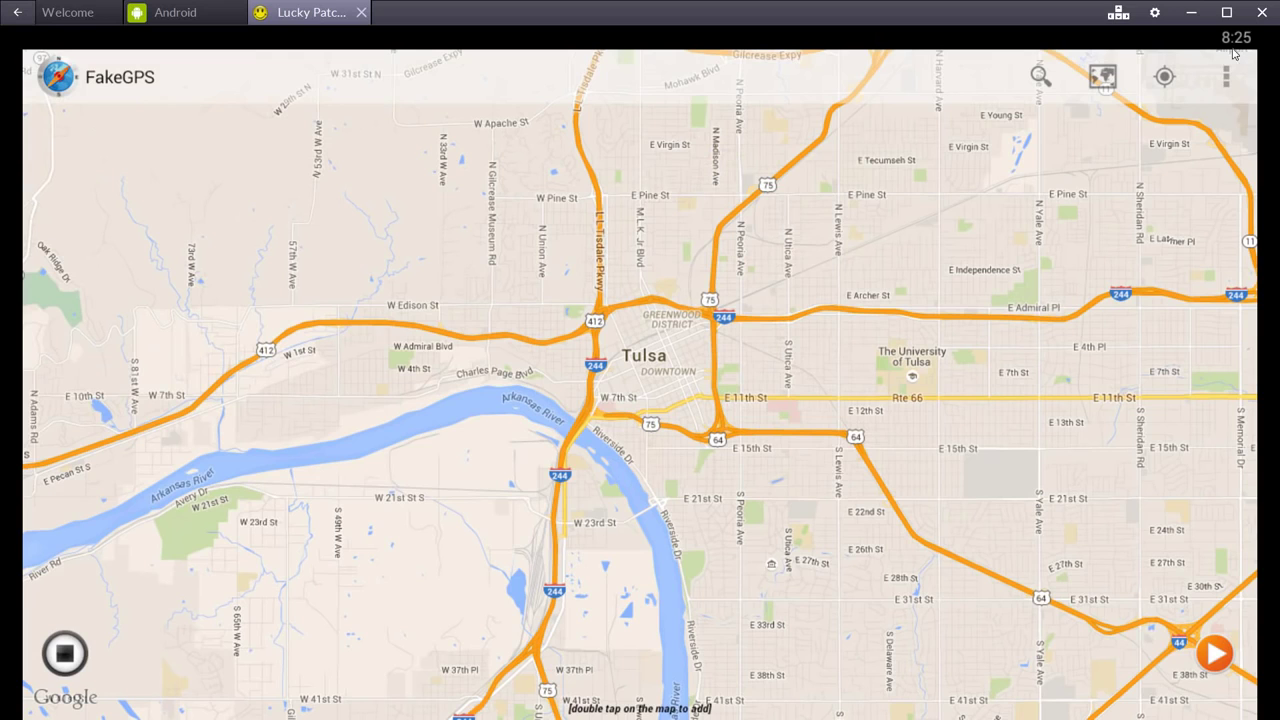
left_click(1226, 76)
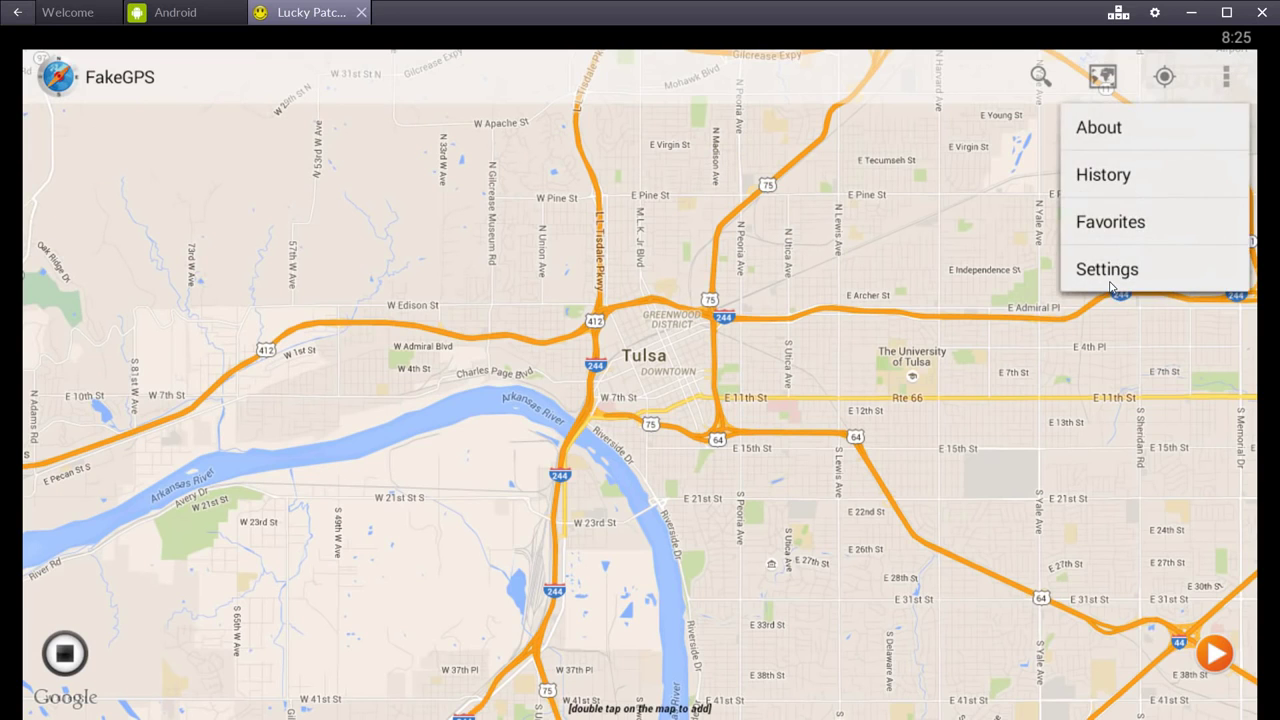
left_click(1116, 272)
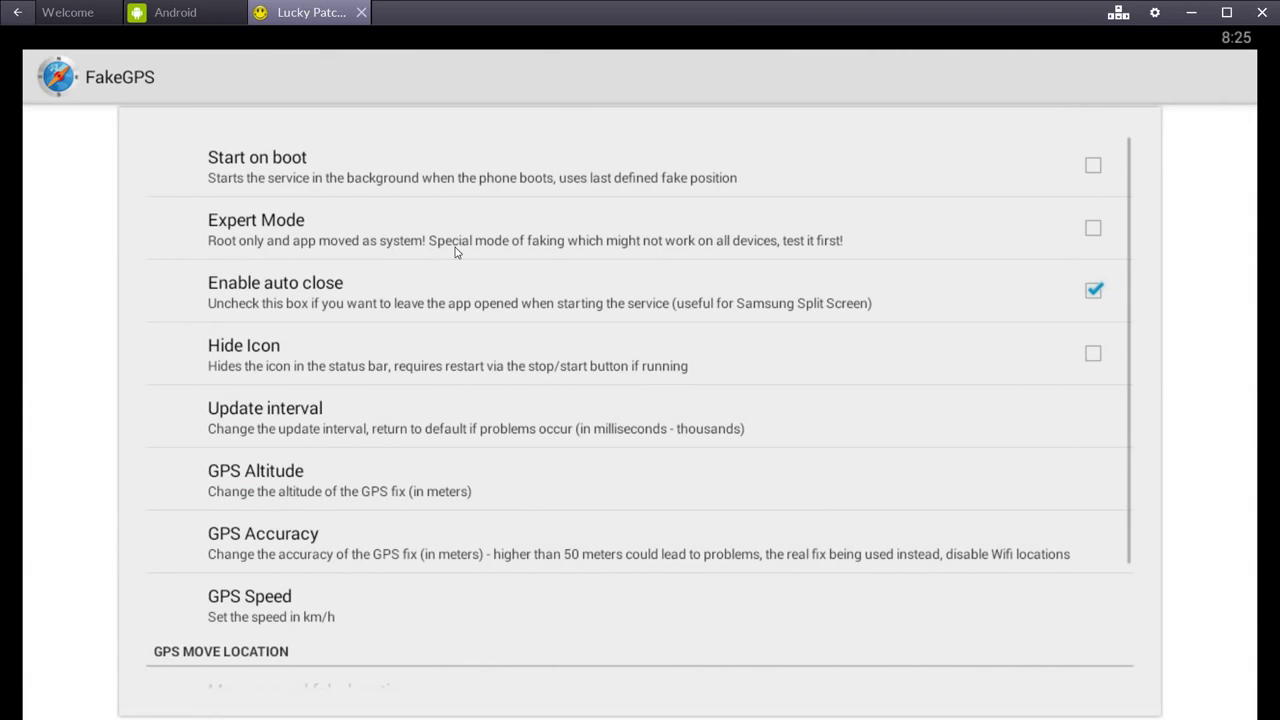
left_click(1094, 233)
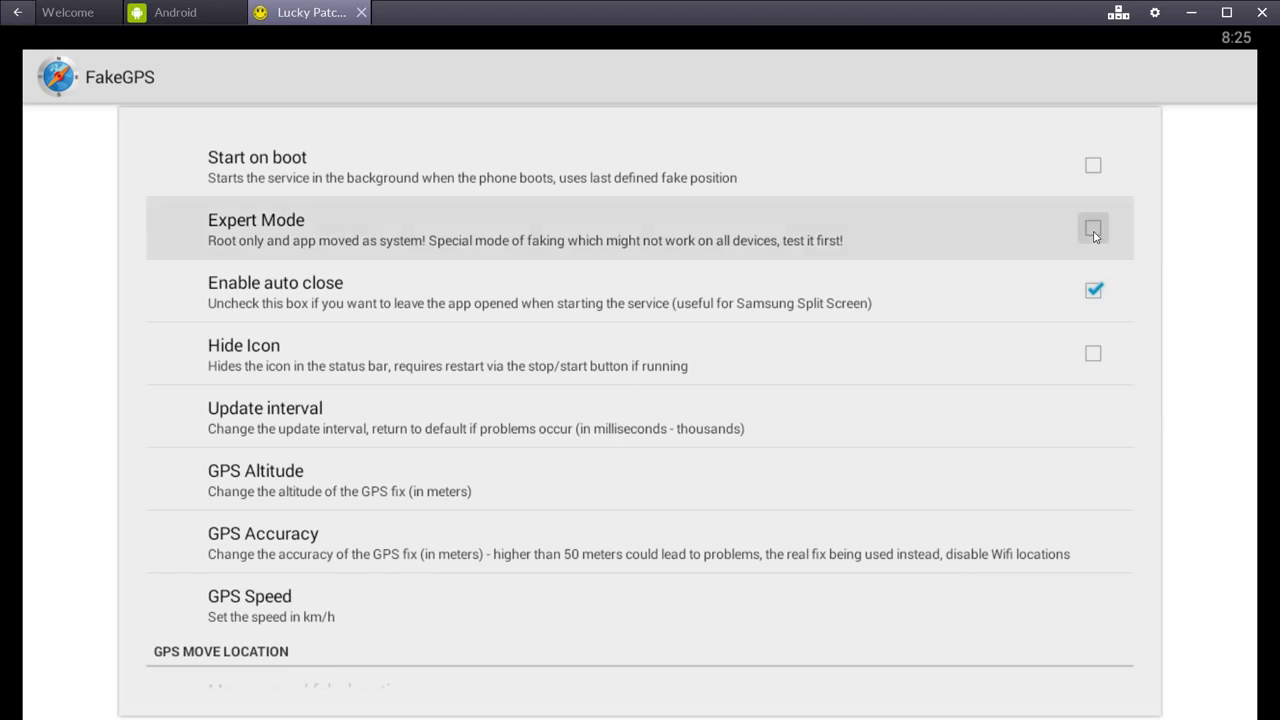
left_click(640, 497)
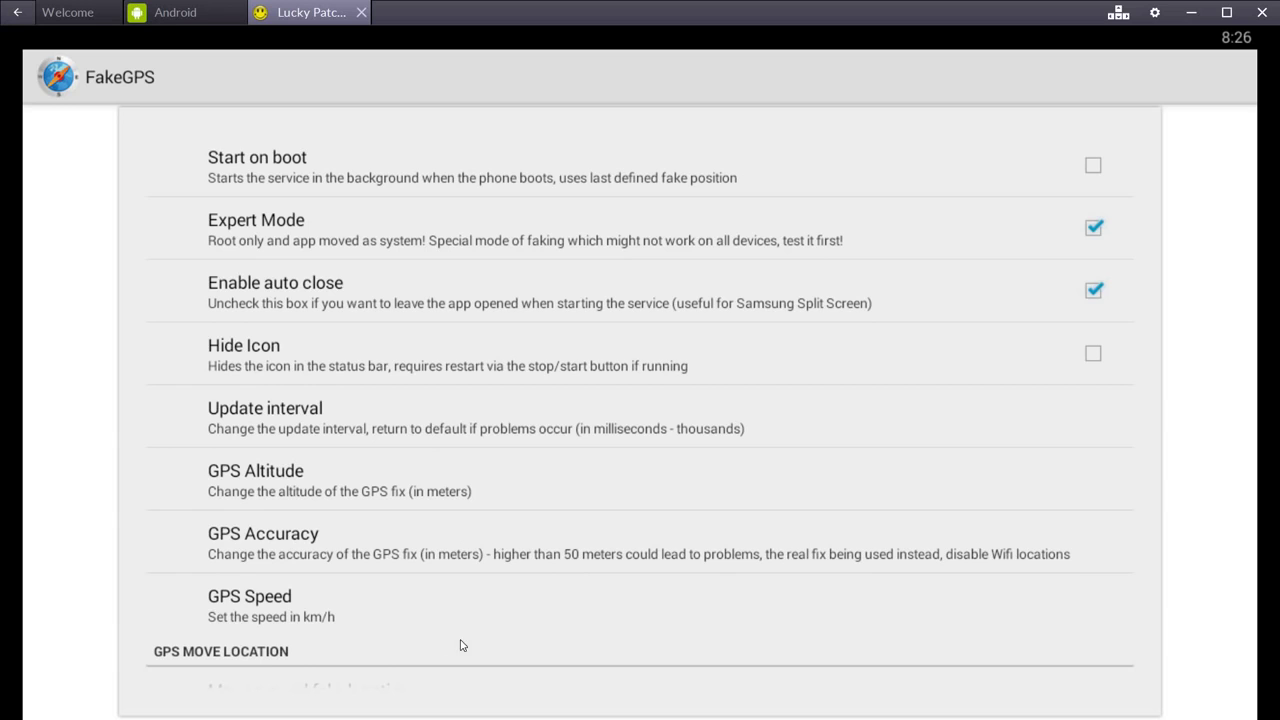
scroll(500, 491, "down", 3)
scroll(474, 474, "up", 4)
- Close and reopen Lucky Patcher, and filter its app list to show only system apps
left_click(358, 16)
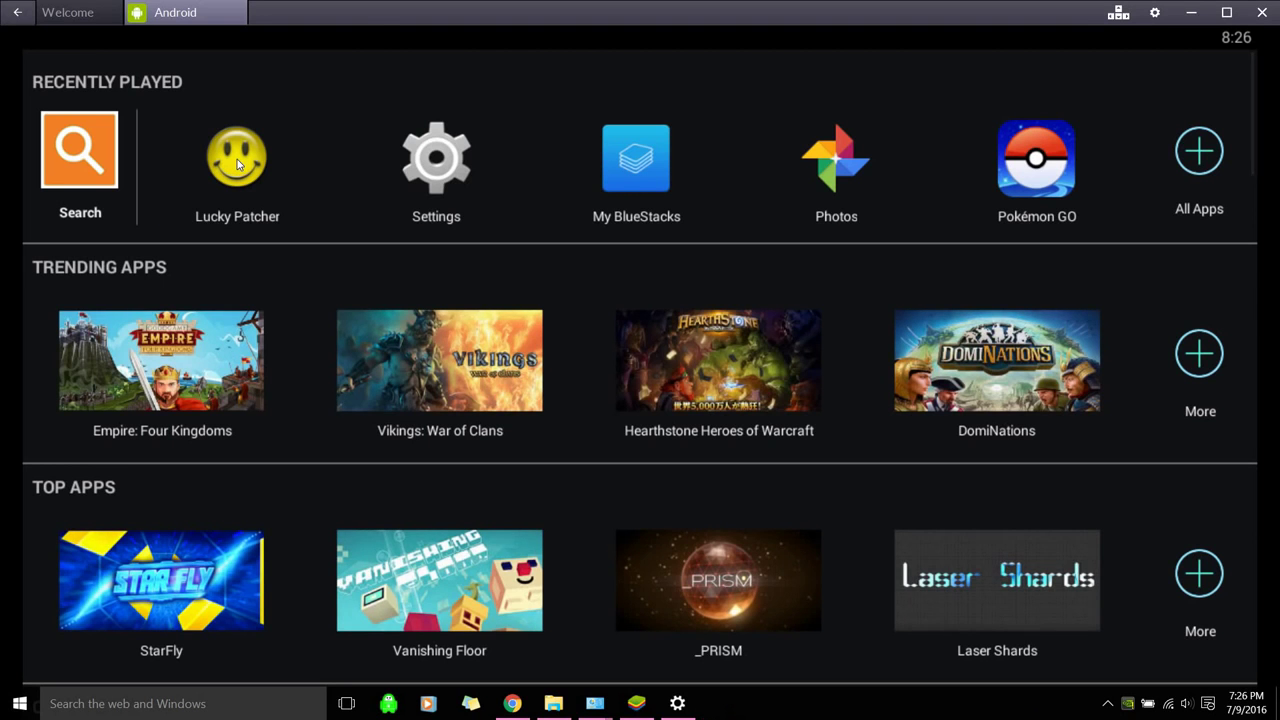
left_click(238, 160)
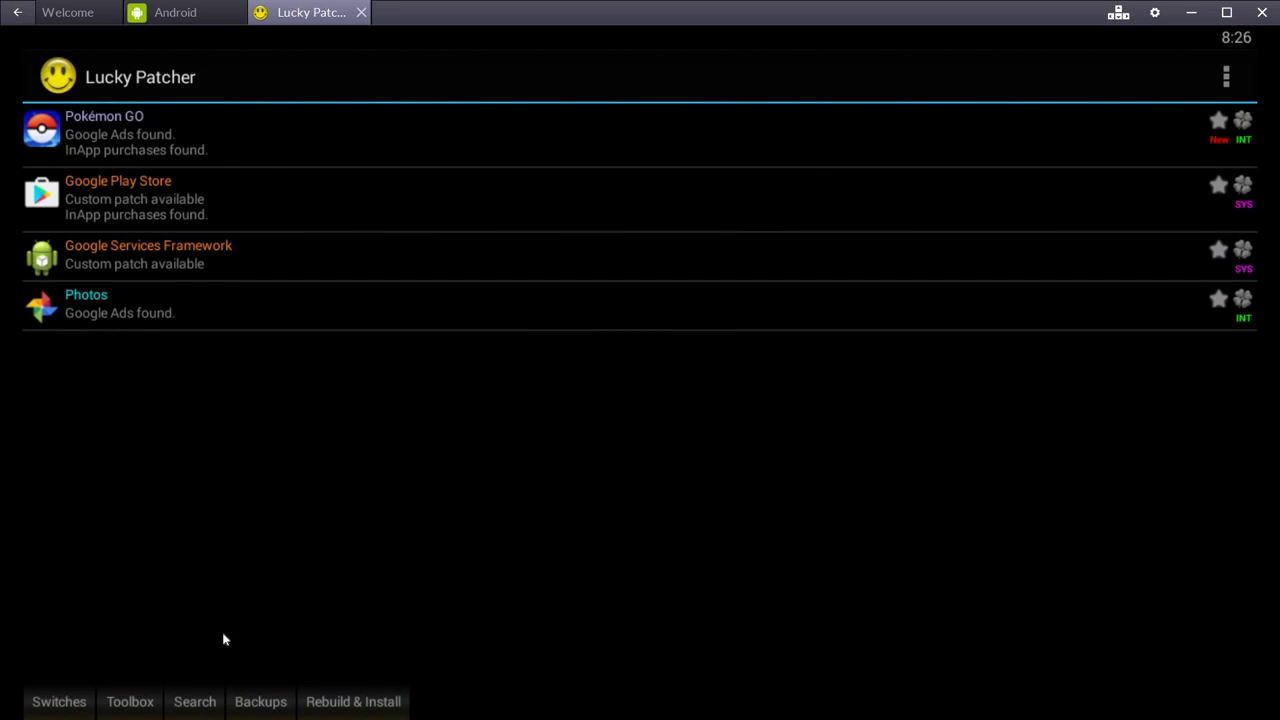
left_click(195, 701)
left_click(1220, 128)
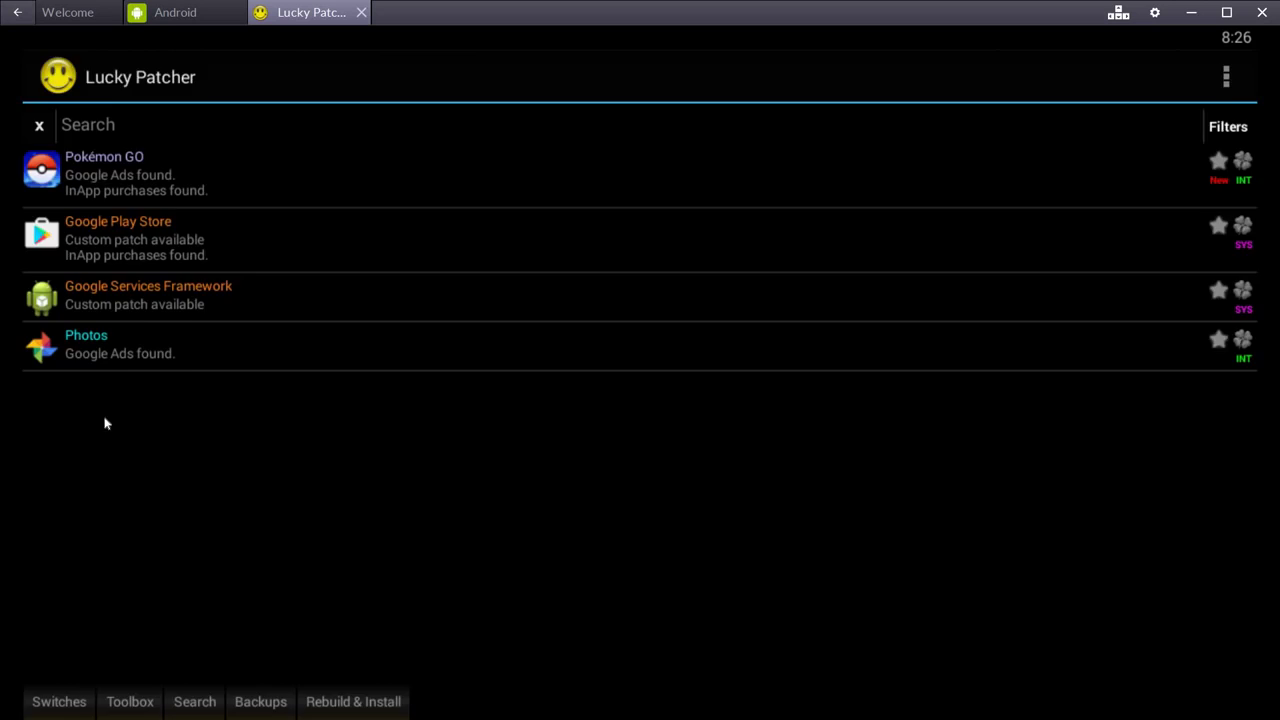
left_click(565, 563)
- Launch FakeGPS from Lucky Patcher again, look through its settings and return to the map
left_click(108, 266)
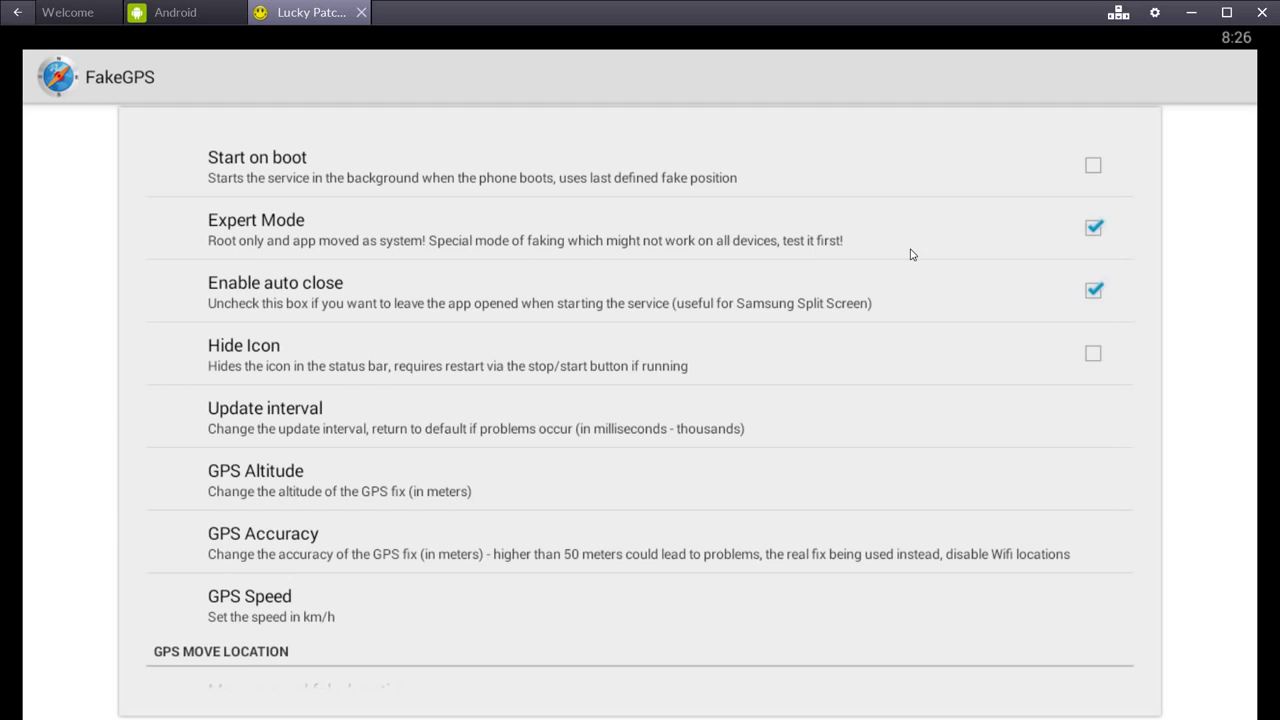
scroll(909, 256, "down", 3)
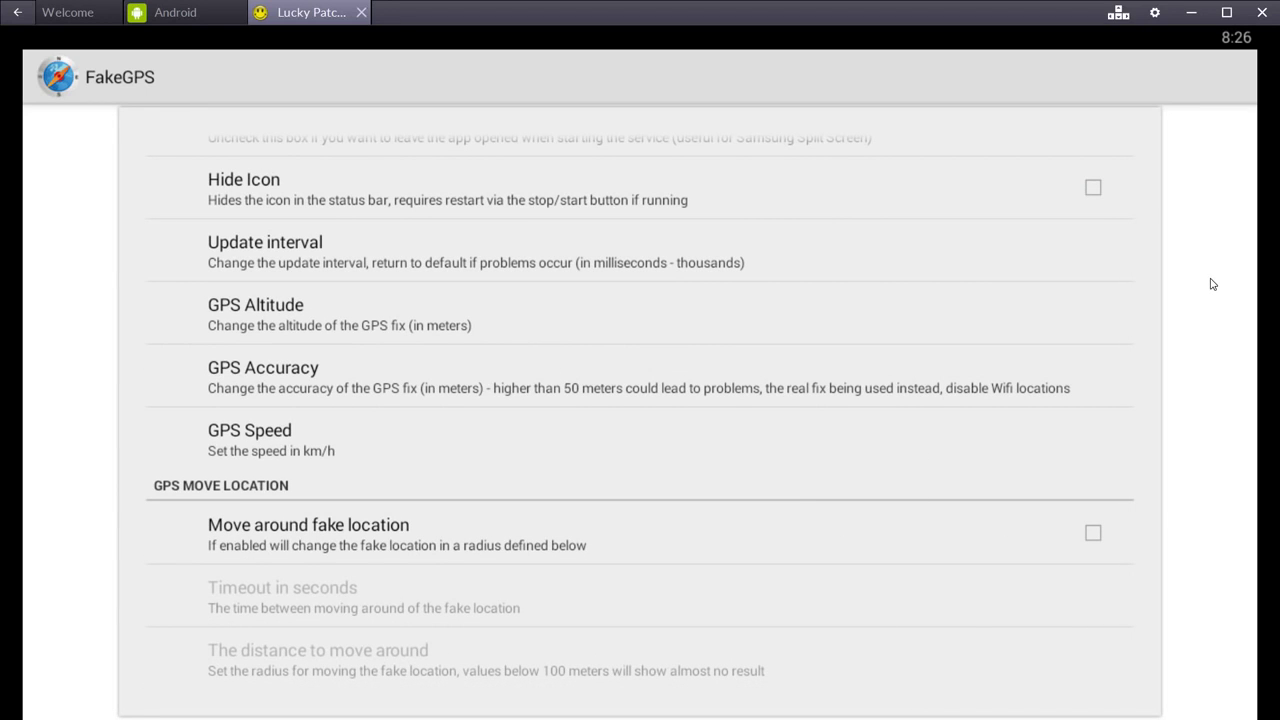
left_click(17, 12)
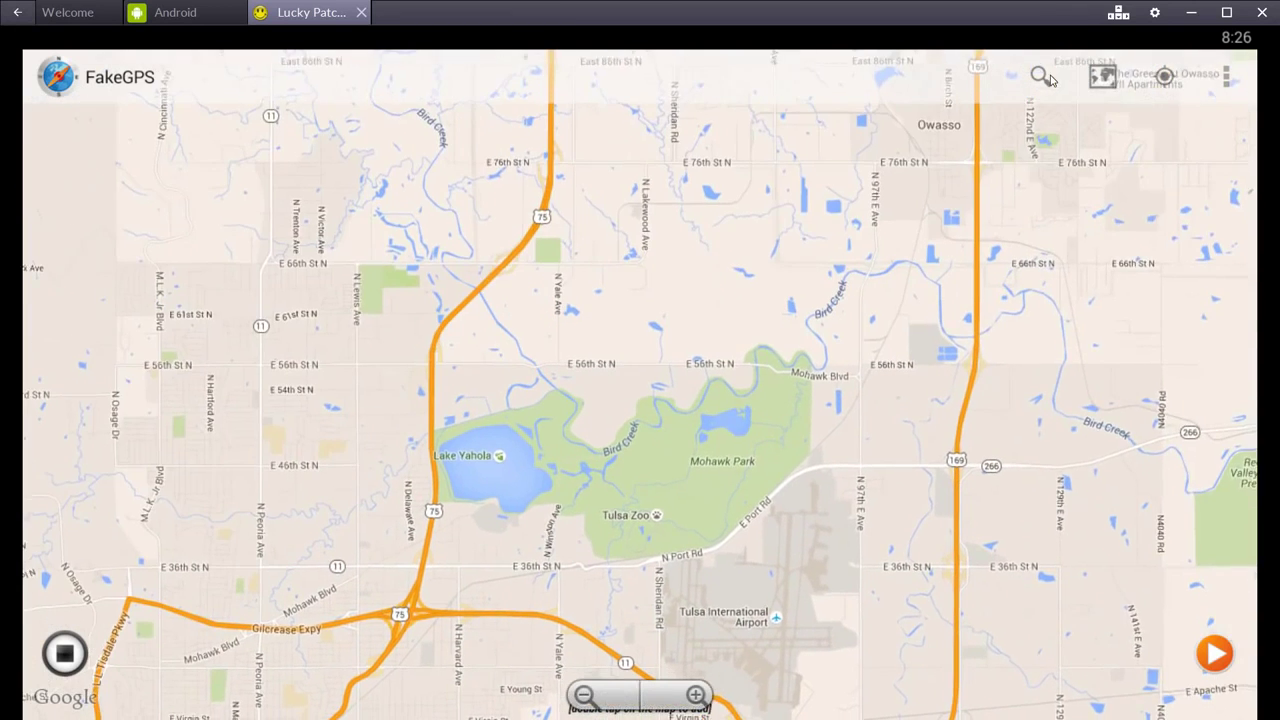
- Search the FakeGPS map for "central park"
left_click(1040, 77)
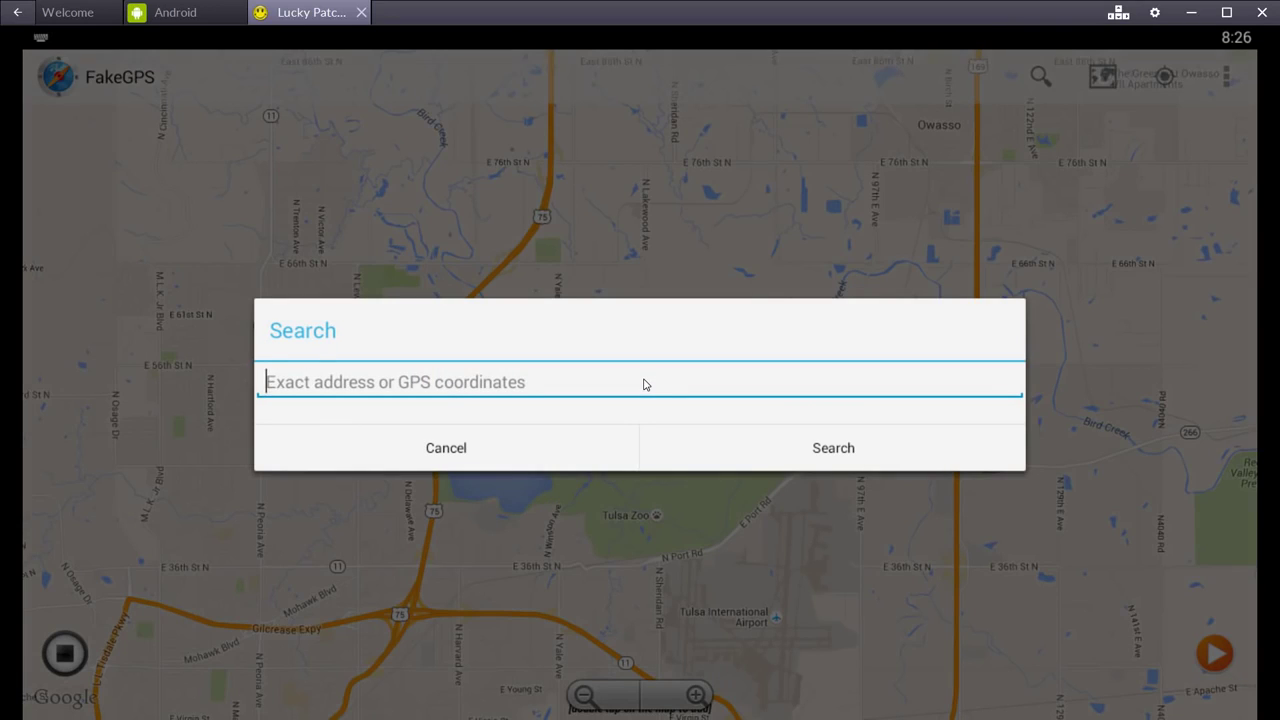
type("central")
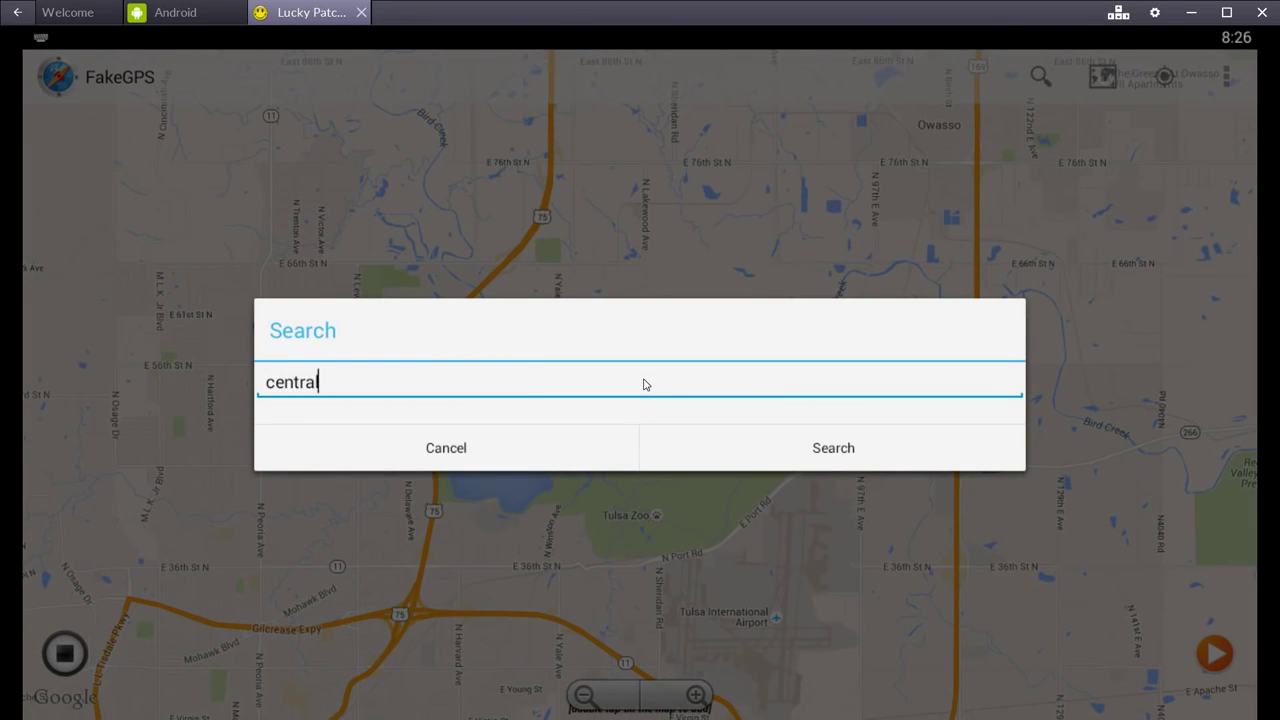
type("park")
key("Return")
key("BackSpace")
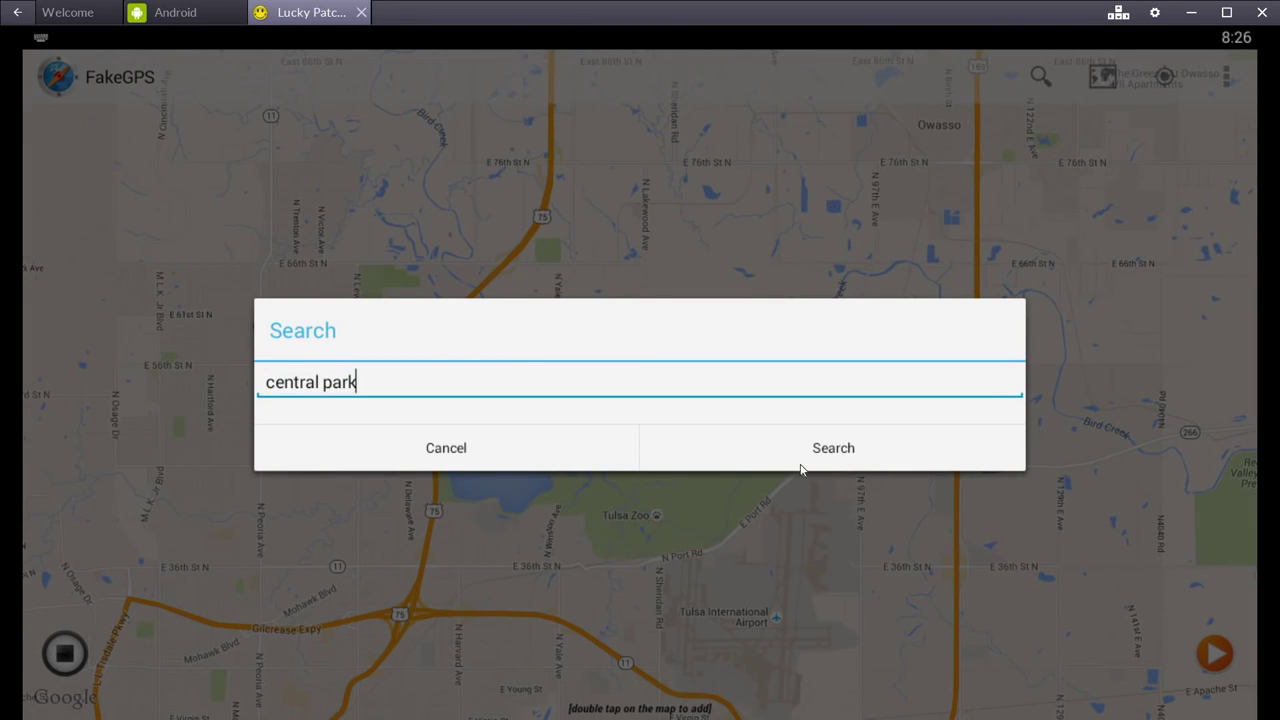
left_click(771, 446)
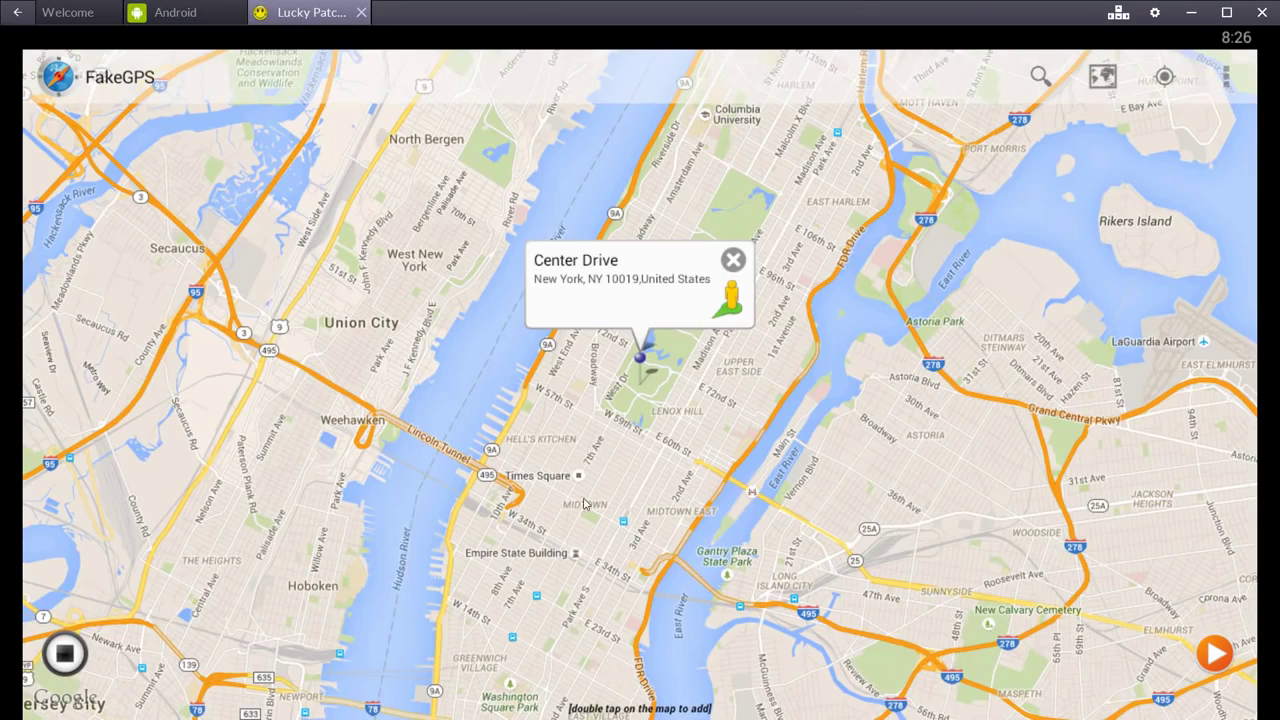
- Position the location marker inside Central Park in New York, next to Untermyer Fountain
left_click(655, 435)
left_click_drag(655, 435, 714, 354)
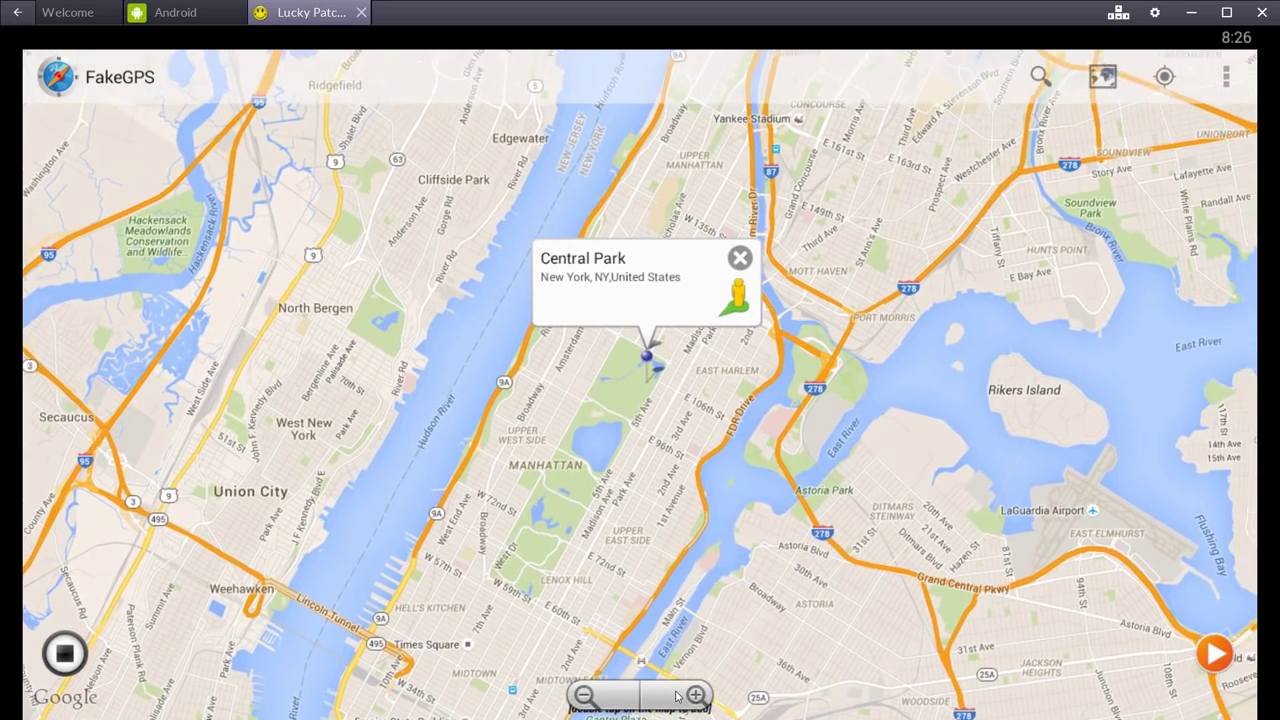
left_click(677, 695)
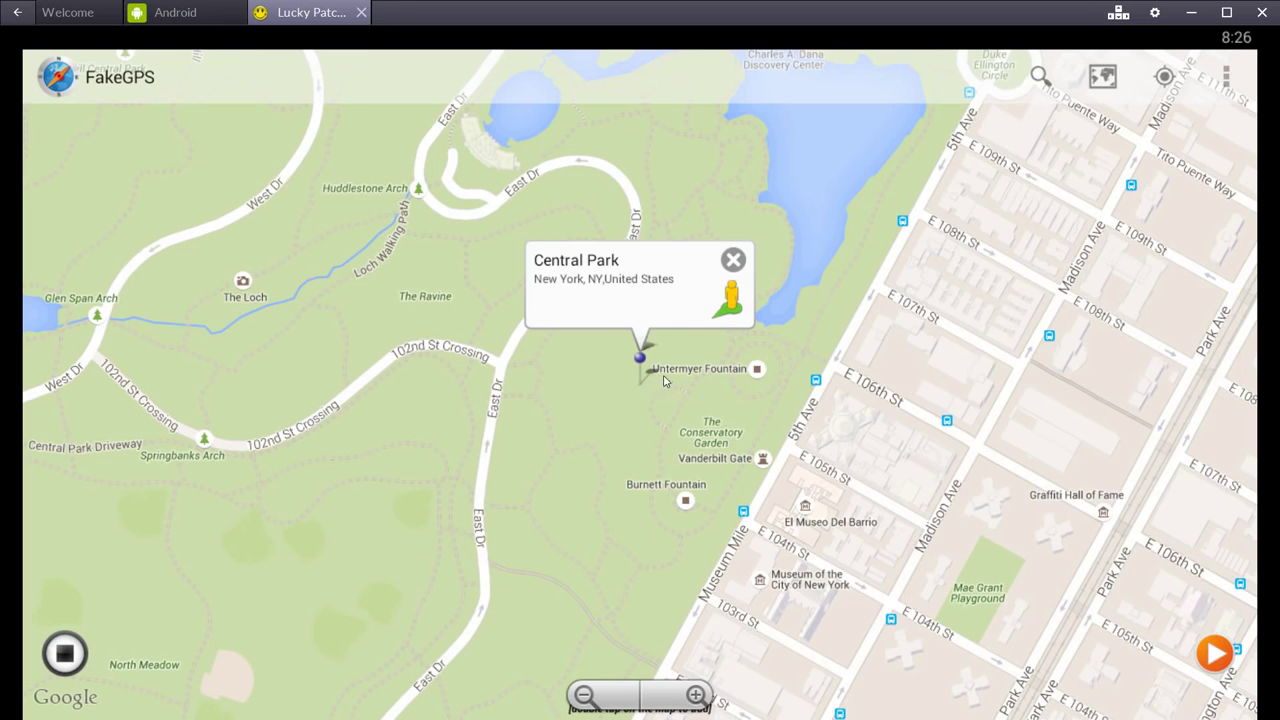
left_click_drag(663, 380, 674, 383)
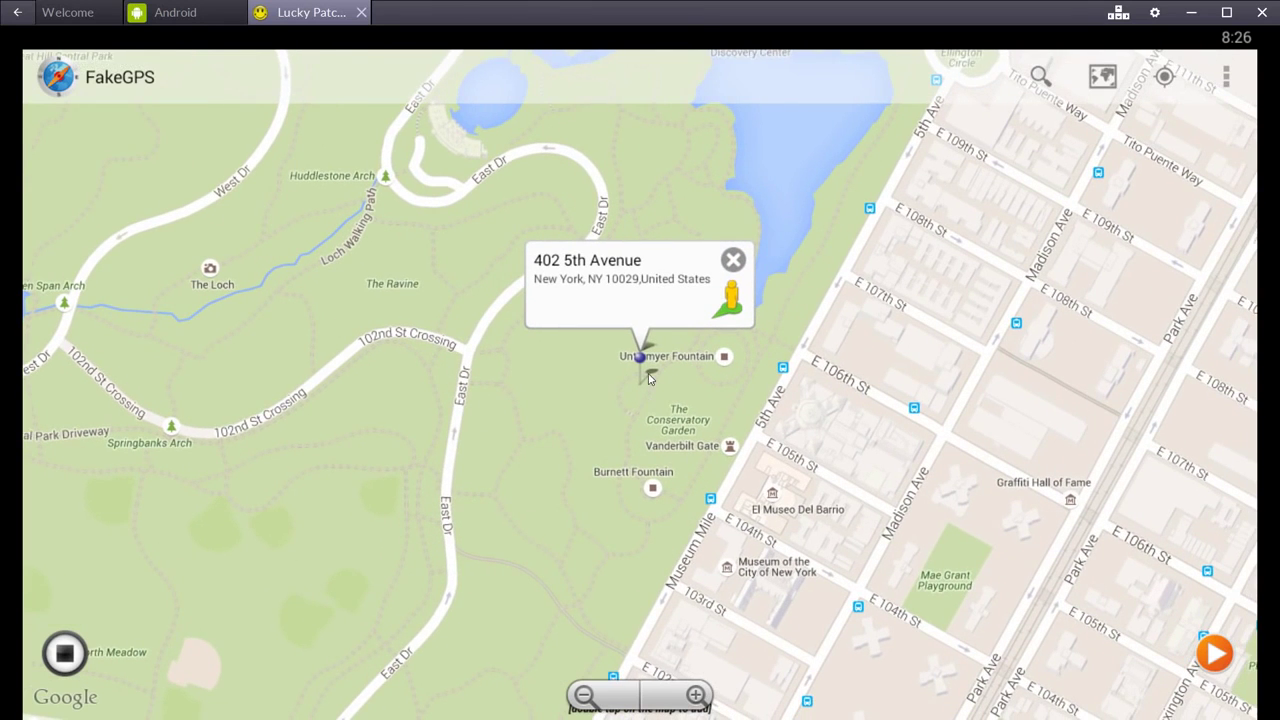
left_click(643, 379)
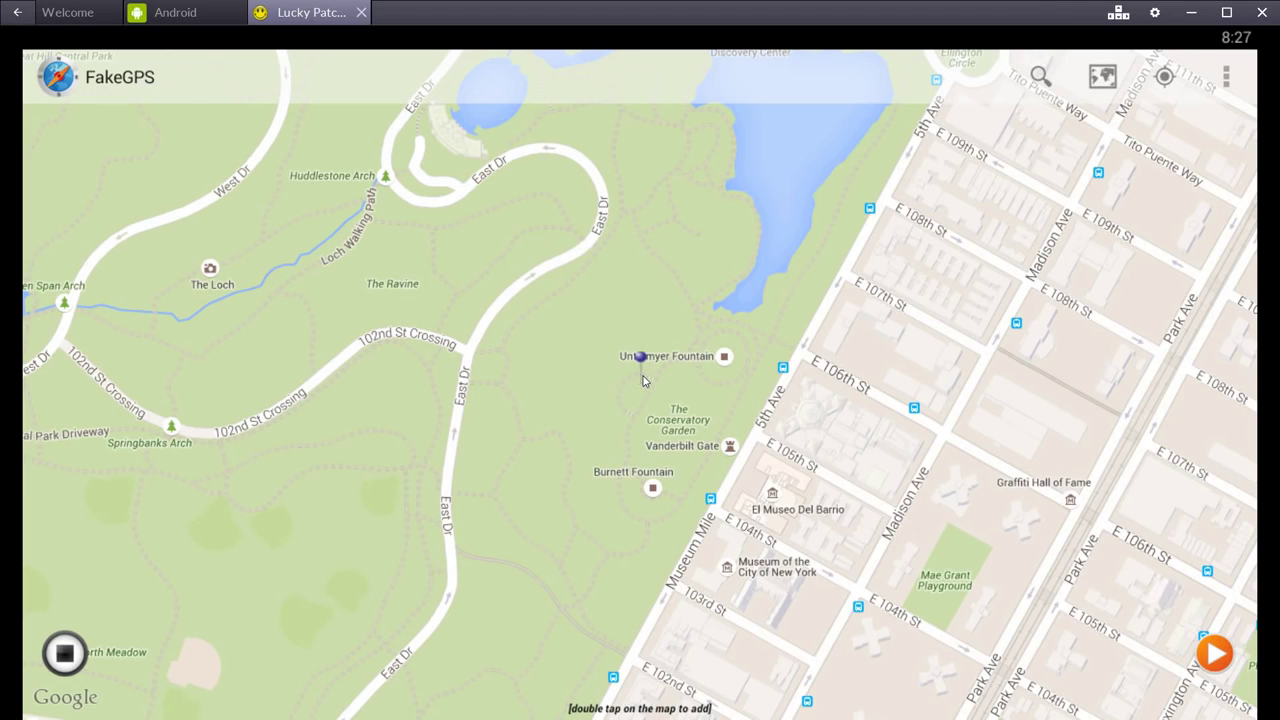
left_click(634, 388)
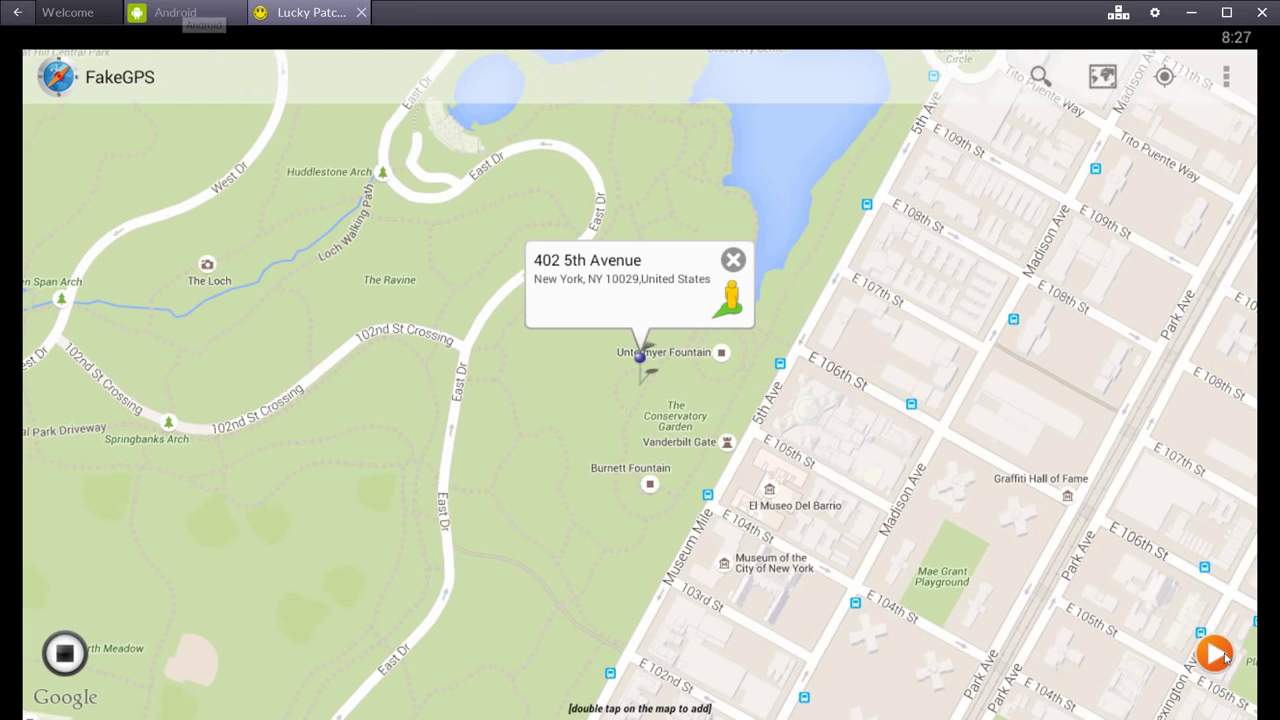
- Save the marked Central Park location to favorites and start the fake location service
left_click(641, 383)
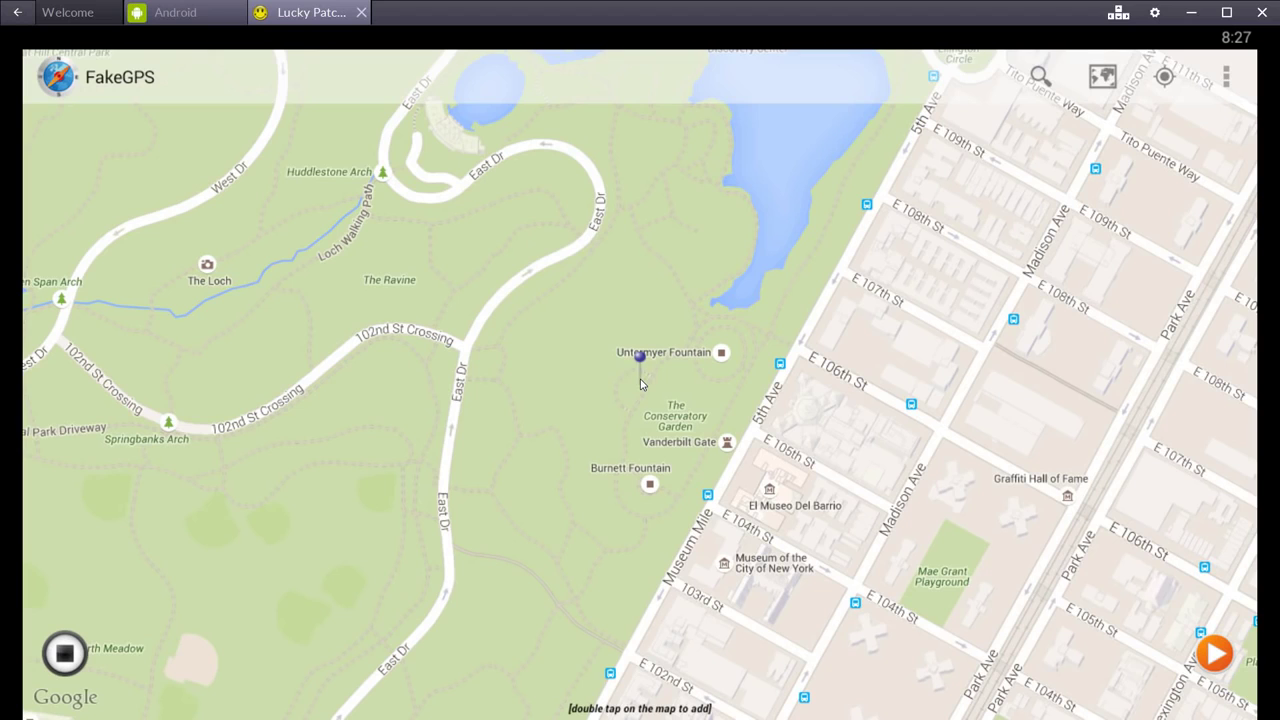
left_click(641, 383)
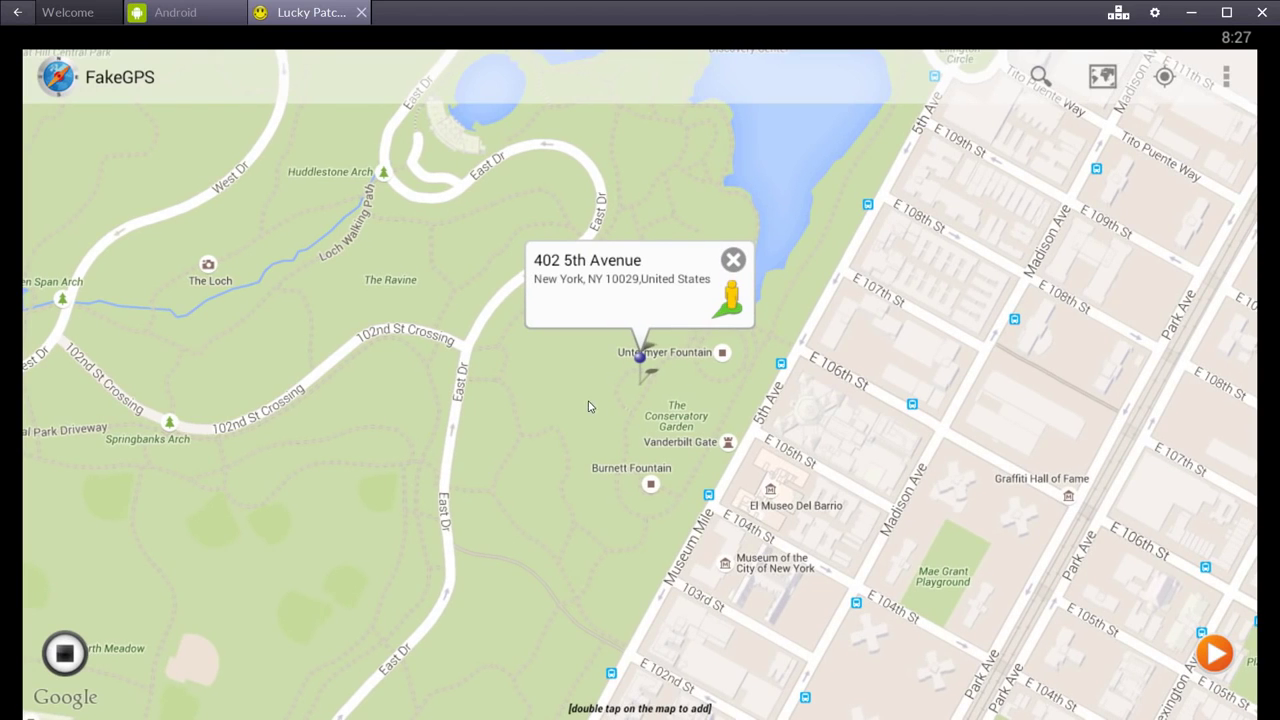
left_click(580, 264)
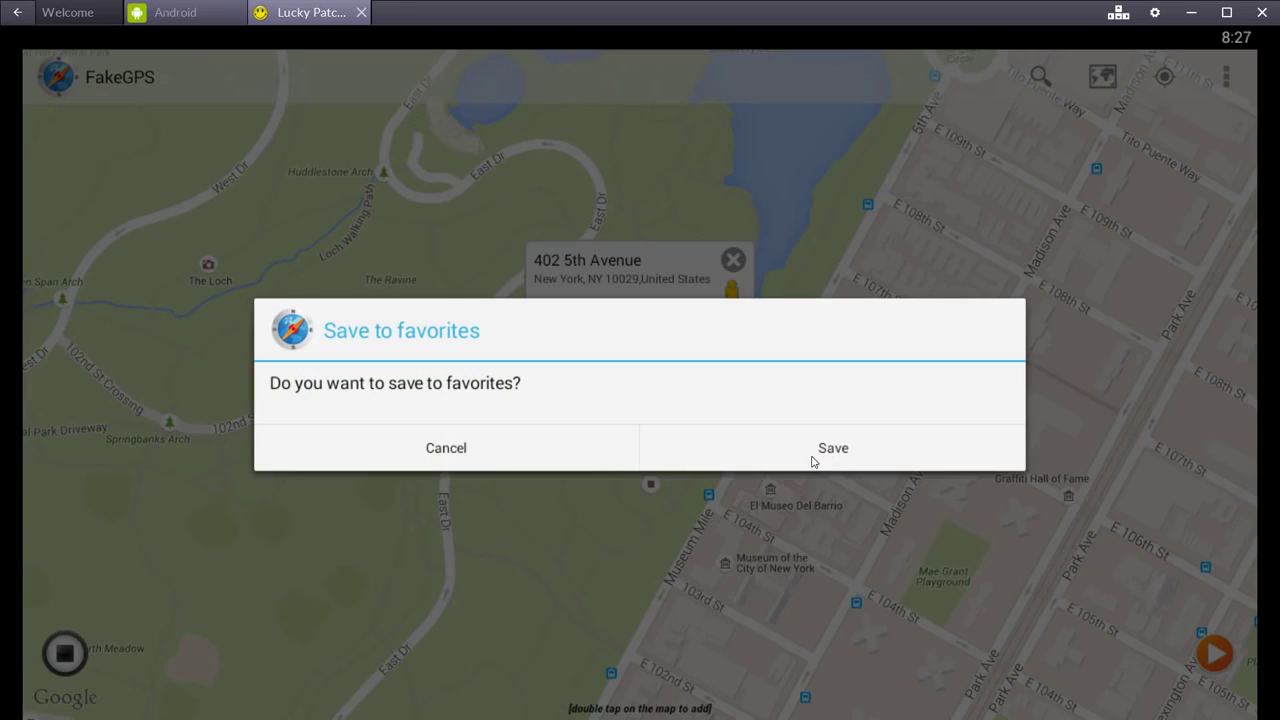
left_click(783, 449)
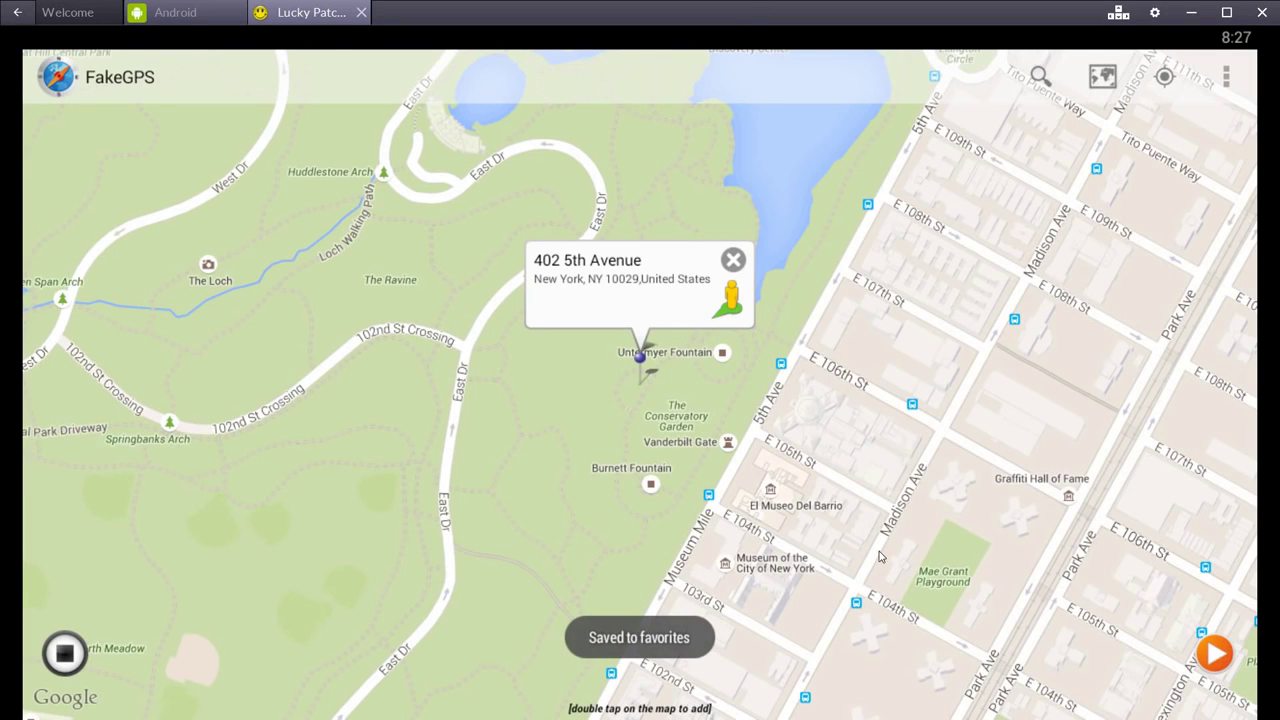
left_click(1212, 655)
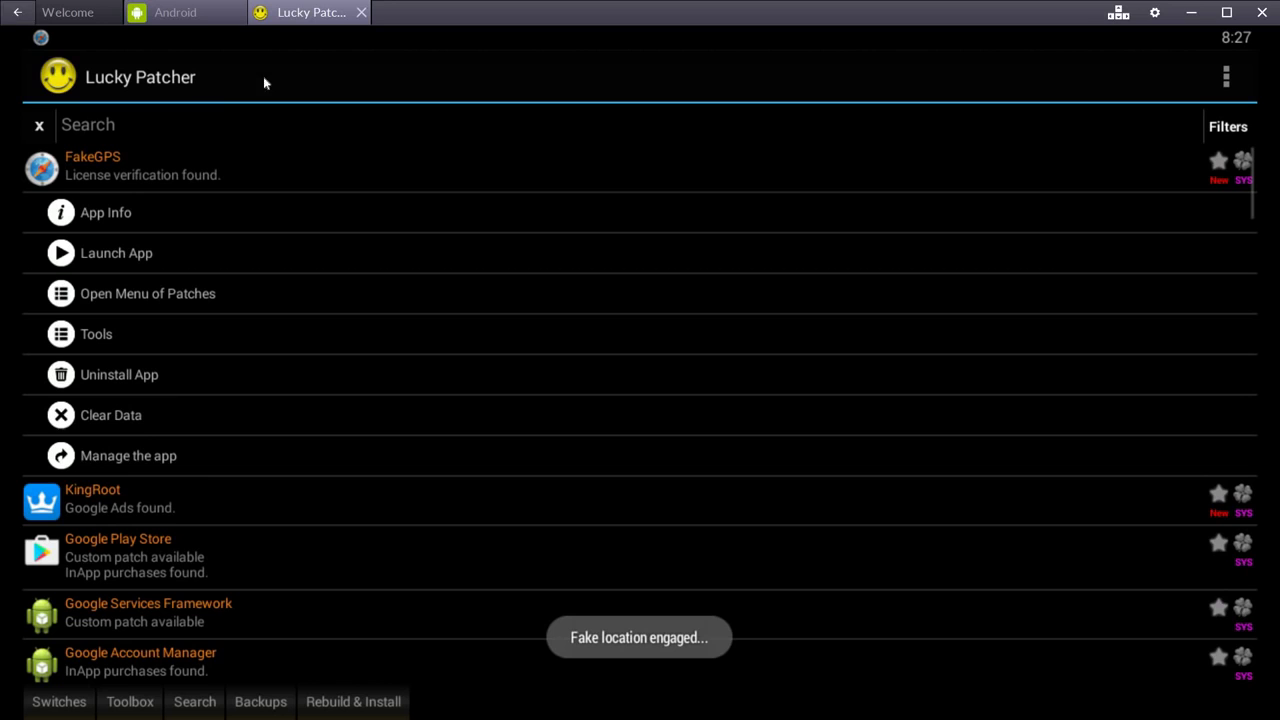
- Launch Pokémon GO from the Android home page and open the birth month choices
left_click(188, 14)
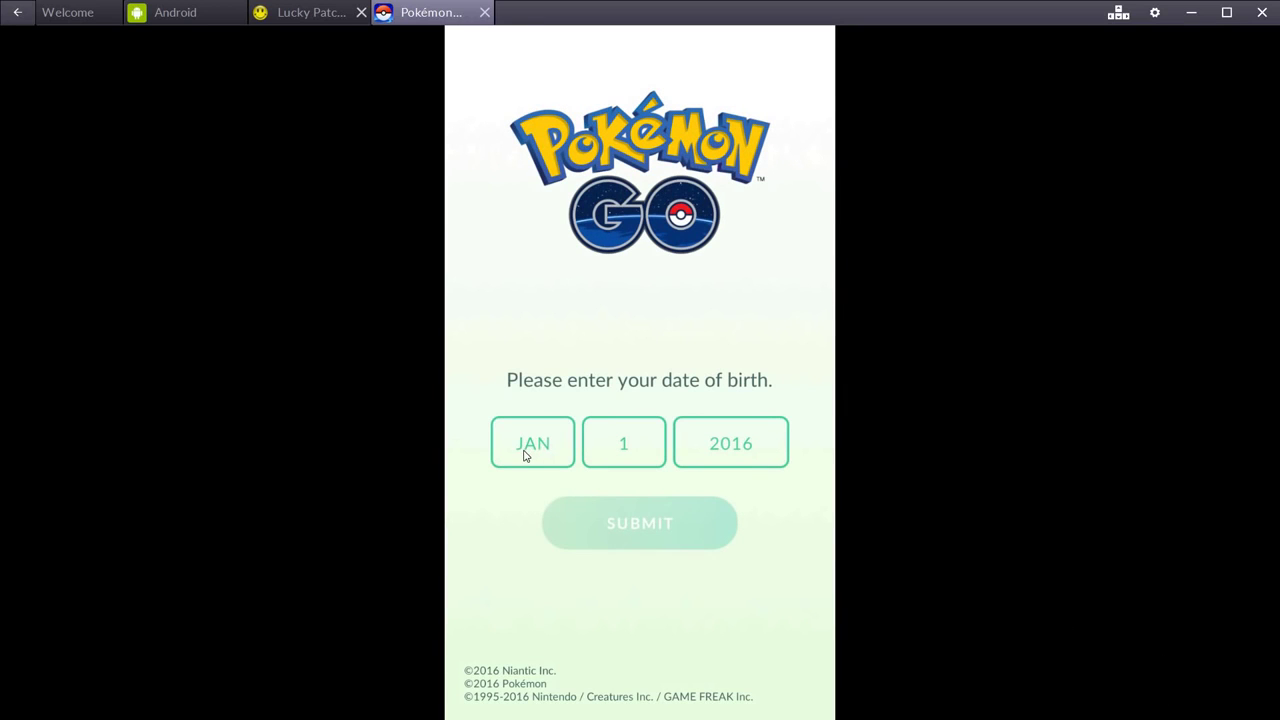
left_click(524, 456)
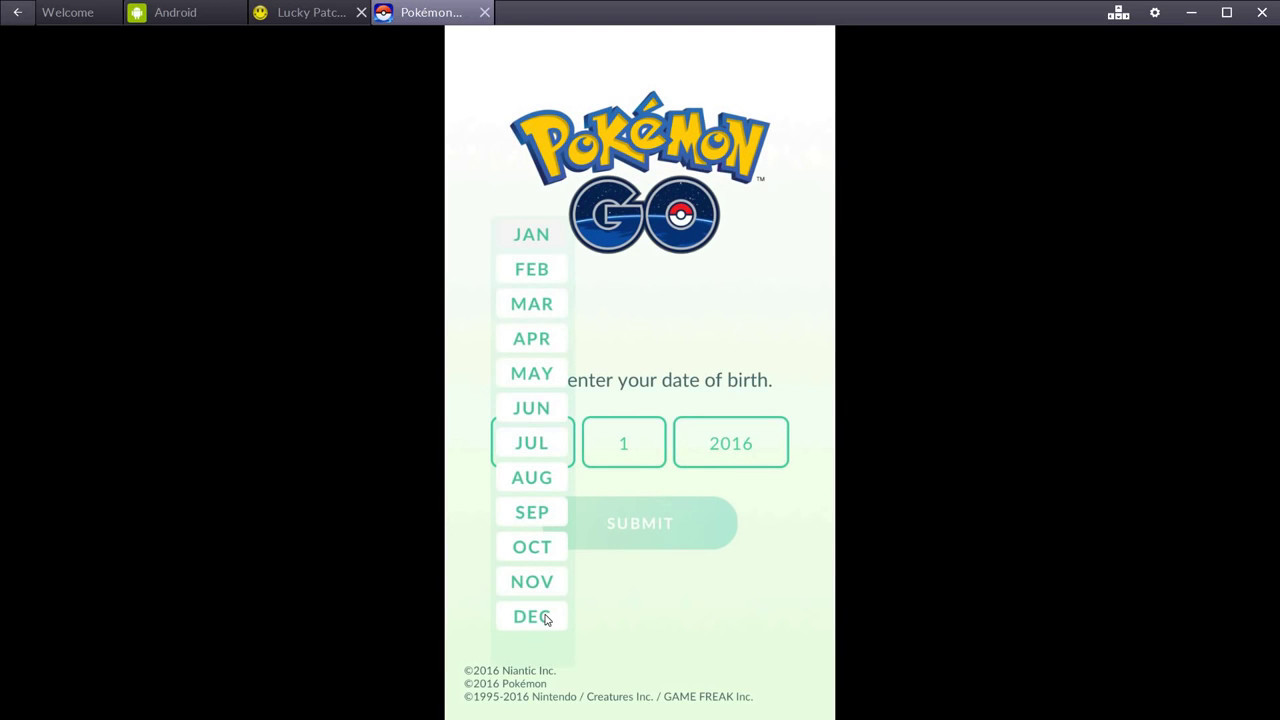
- Lower the volume of the unnamed application in the Windows Volume Mixer, then return to Pokémon GO
key("super")
right_click(1186, 703)
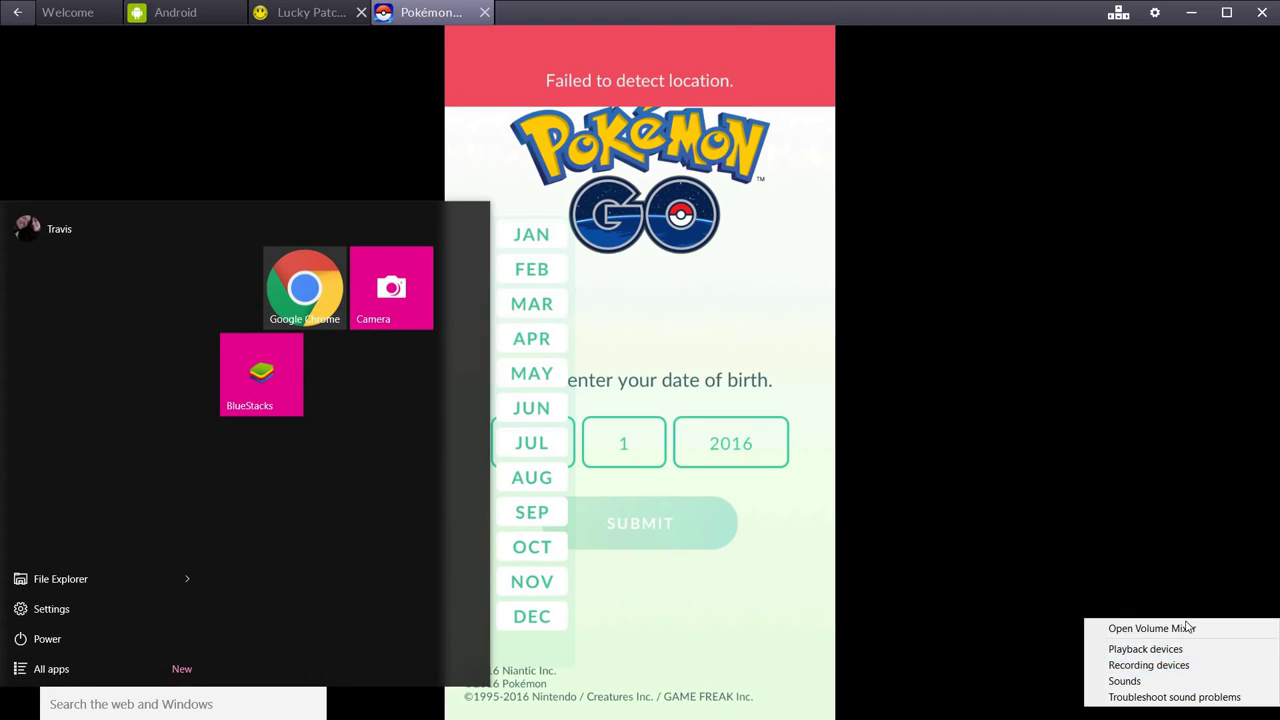
left_click(1150, 628)
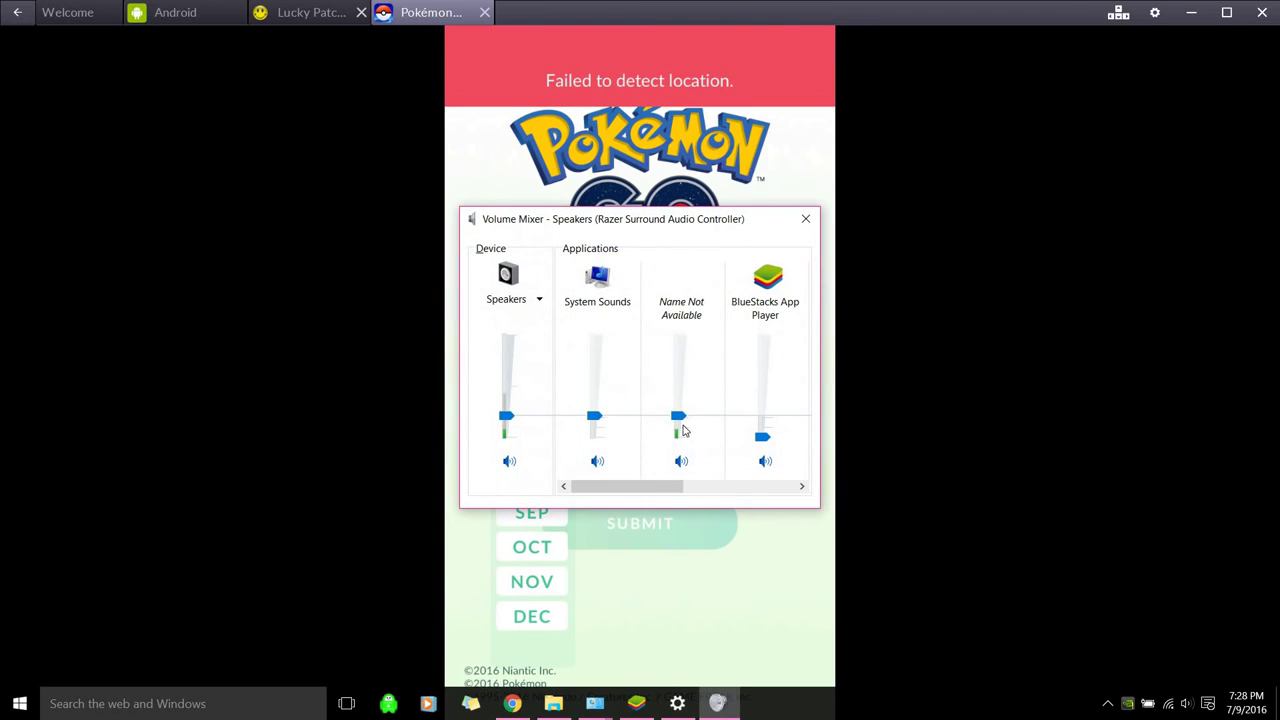
left_click_drag(684, 430, 685, 436)
left_click(980, 432)
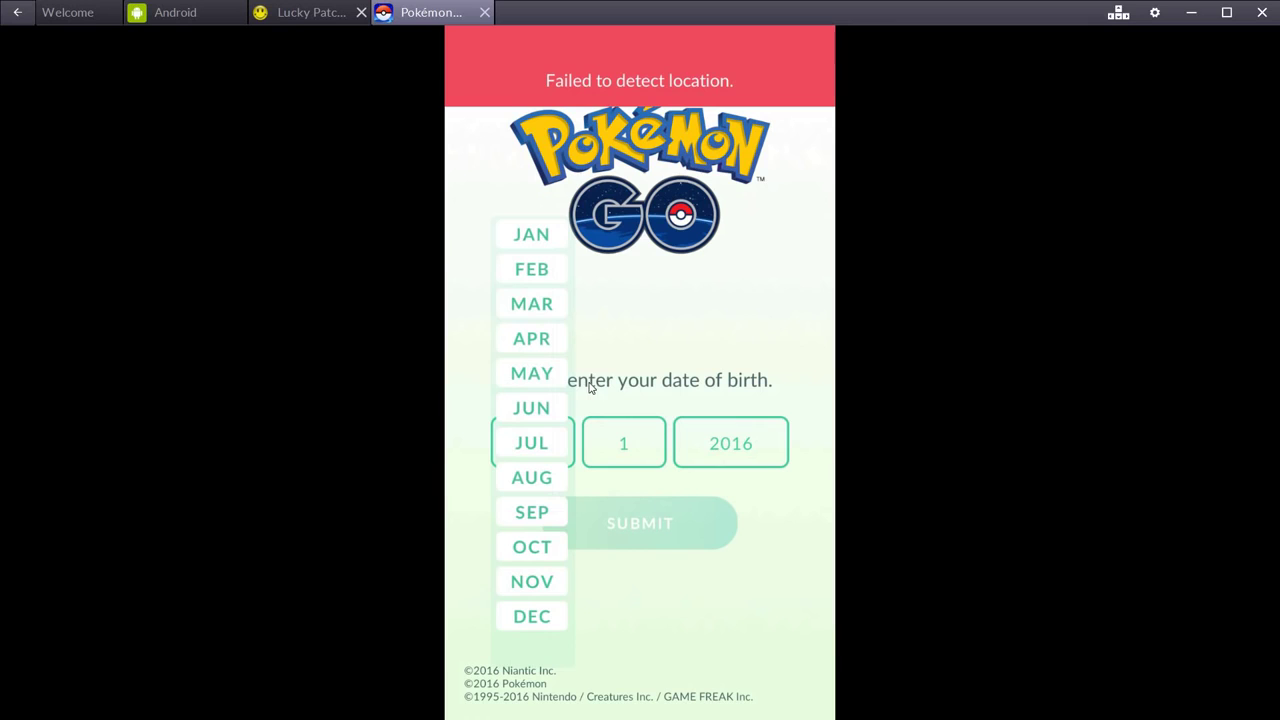
- Choose the birth month and day in Pokémon GO's date of birth form
left_click(532, 616)
left_click(623, 447)
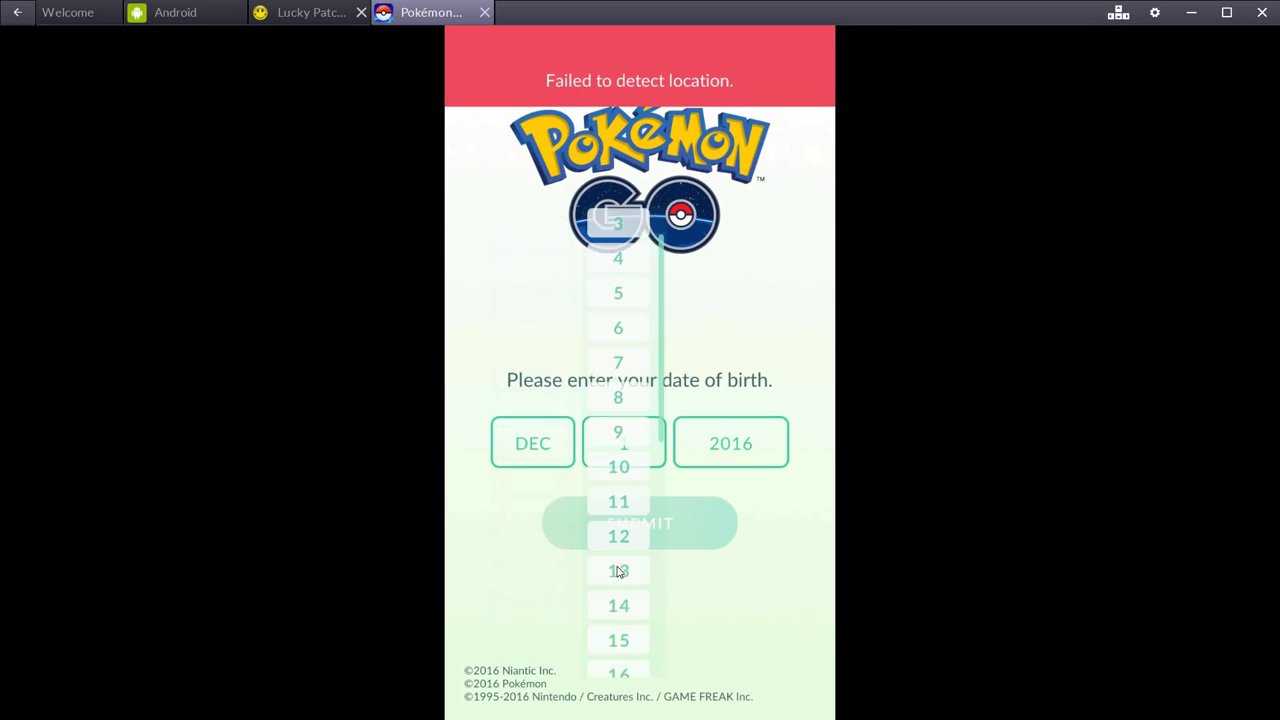
left_click(635, 510)
left_click(623, 443)
scroll(618, 500, "down", 5)
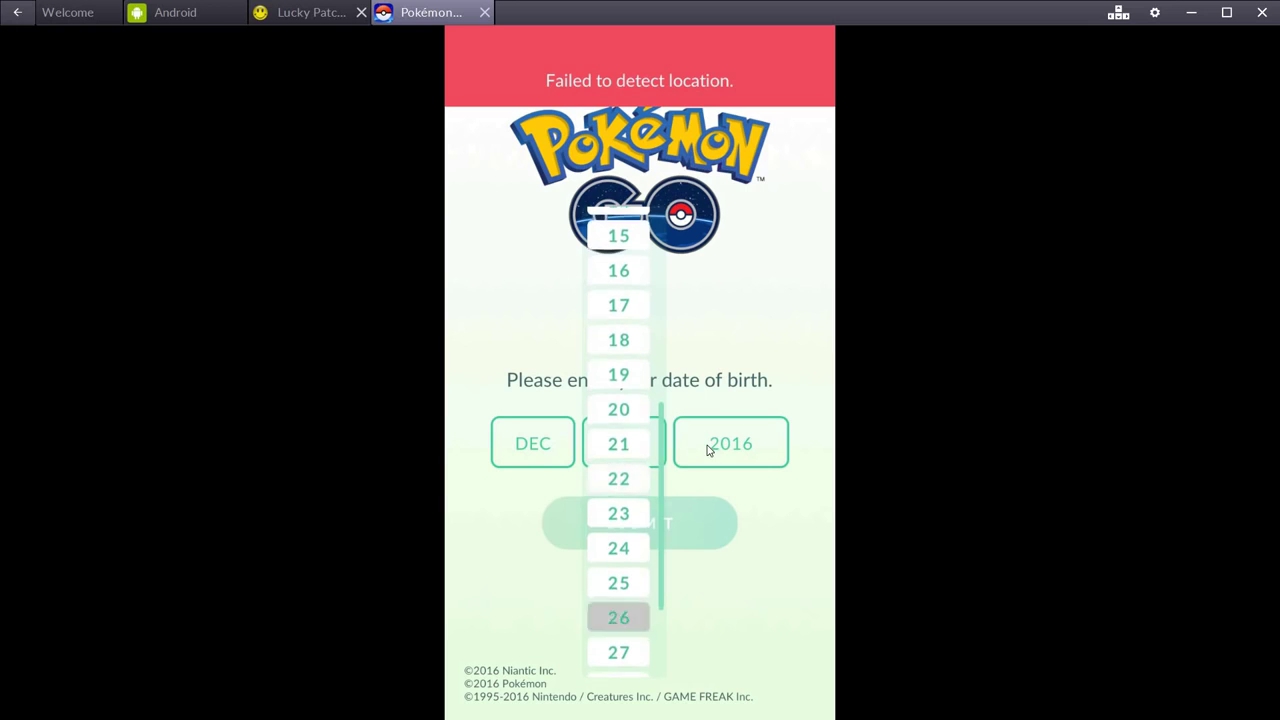
left_click(617, 615)
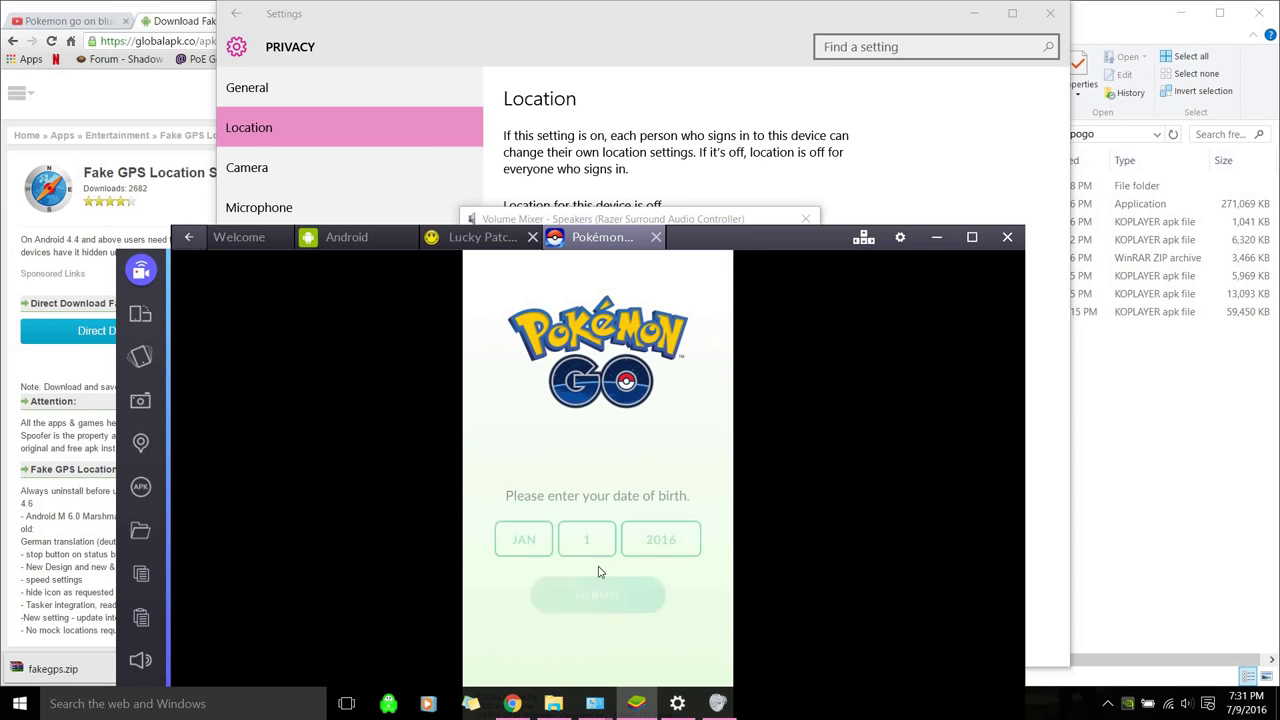
- Complete and submit the date of birth in Pokémon GO and sign up with Google
left_click(523, 541)
left_click(515, 660)
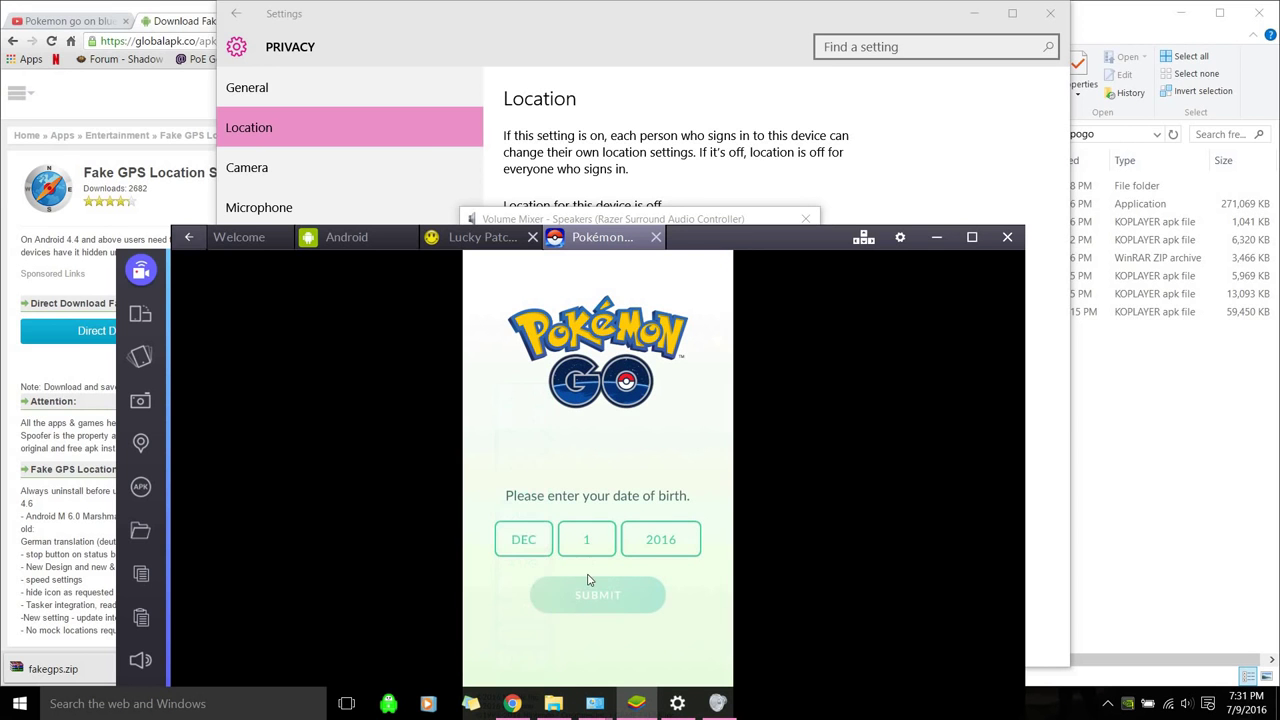
left_click(587, 550)
left_click(586, 539)
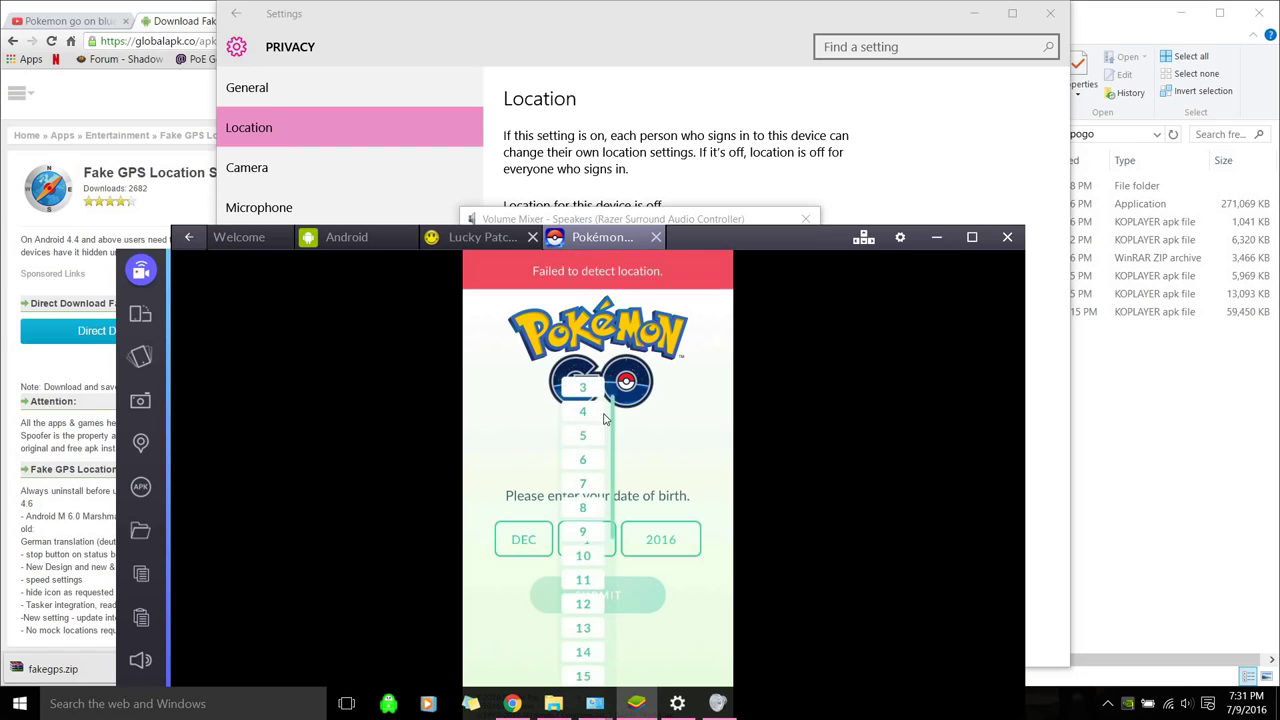
scroll(590, 540, "down", 4)
scroll(596, 540, "down", 2)
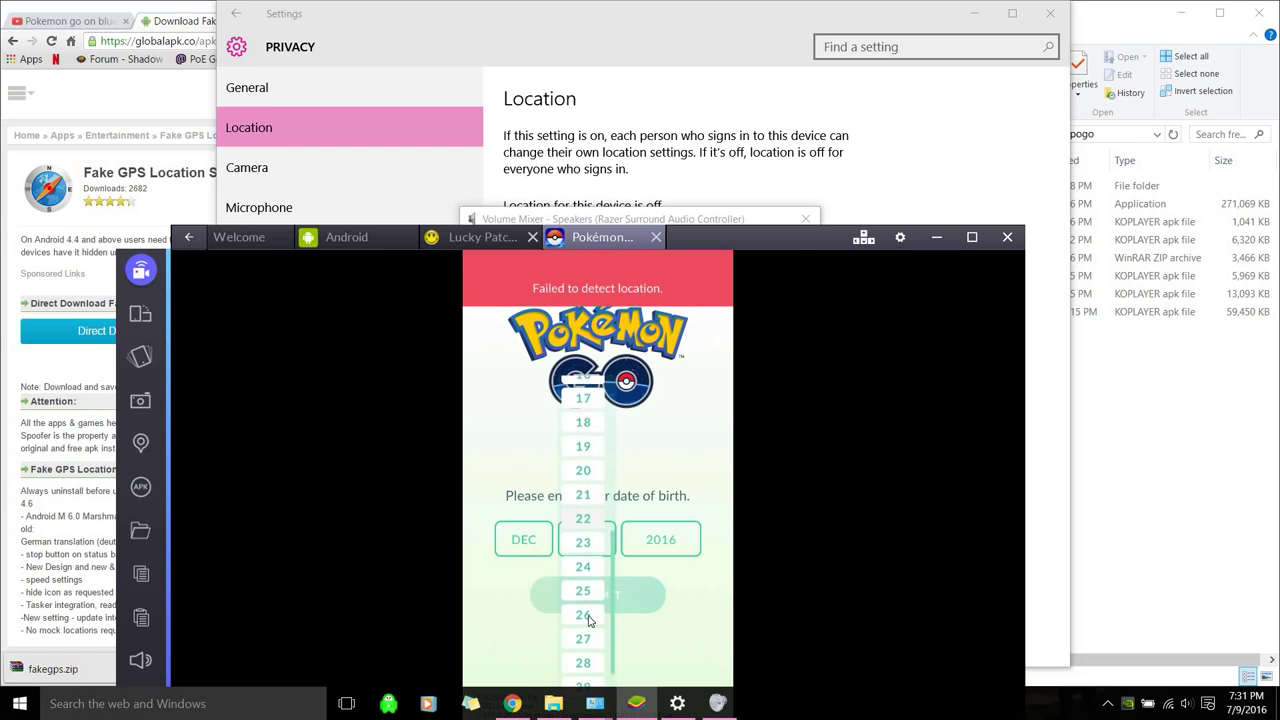
left_click(588, 612)
left_click(660, 539)
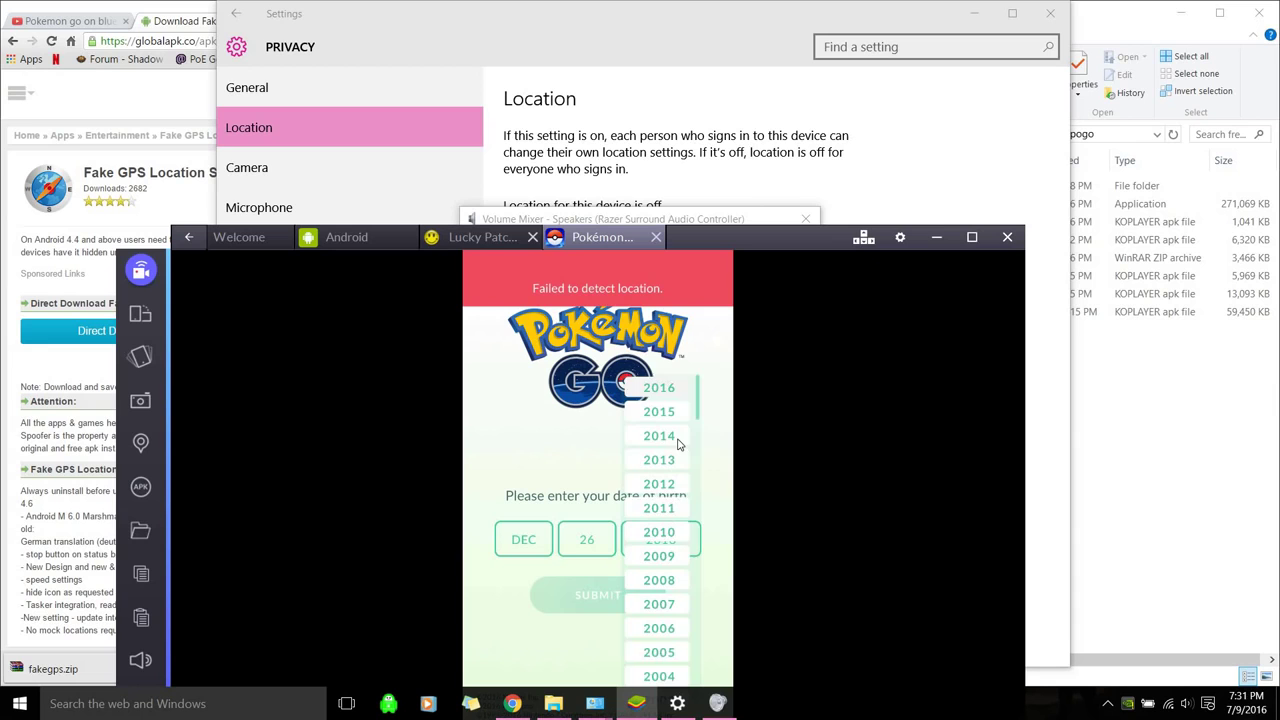
scroll(677, 443, "down", 8)
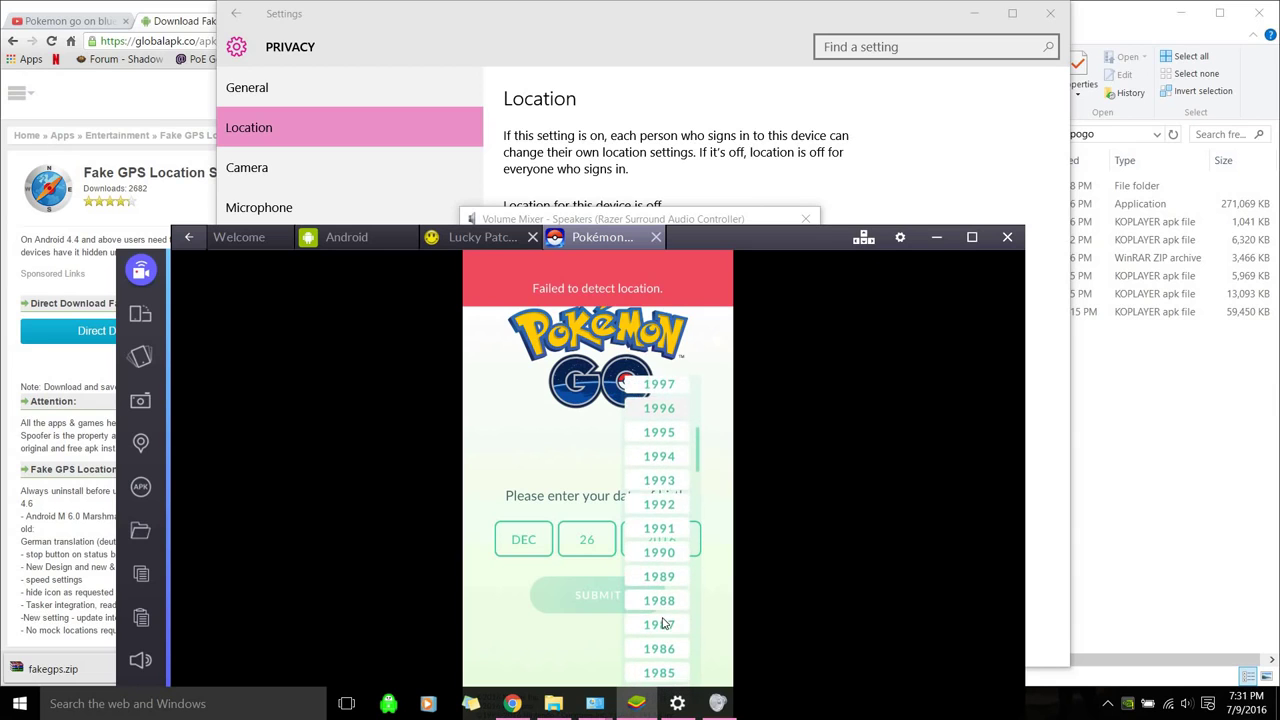
left_click(630, 600)
left_click(560, 595)
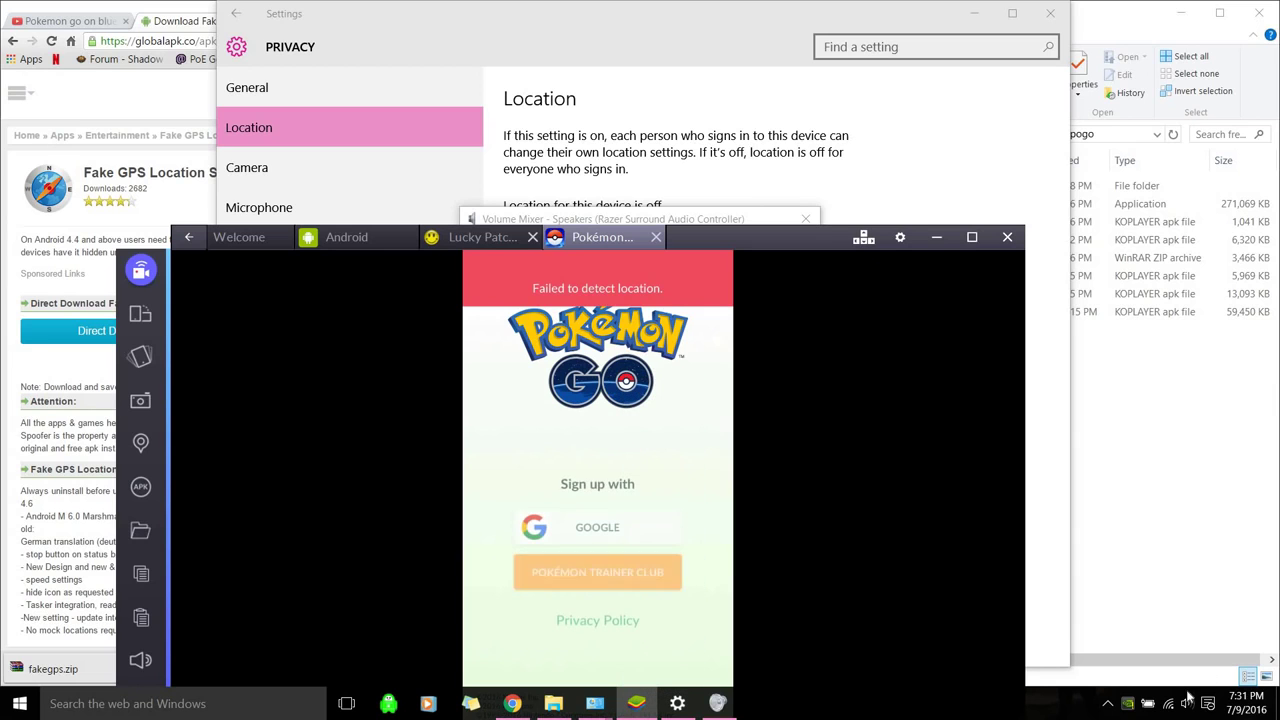
left_click(641, 527)
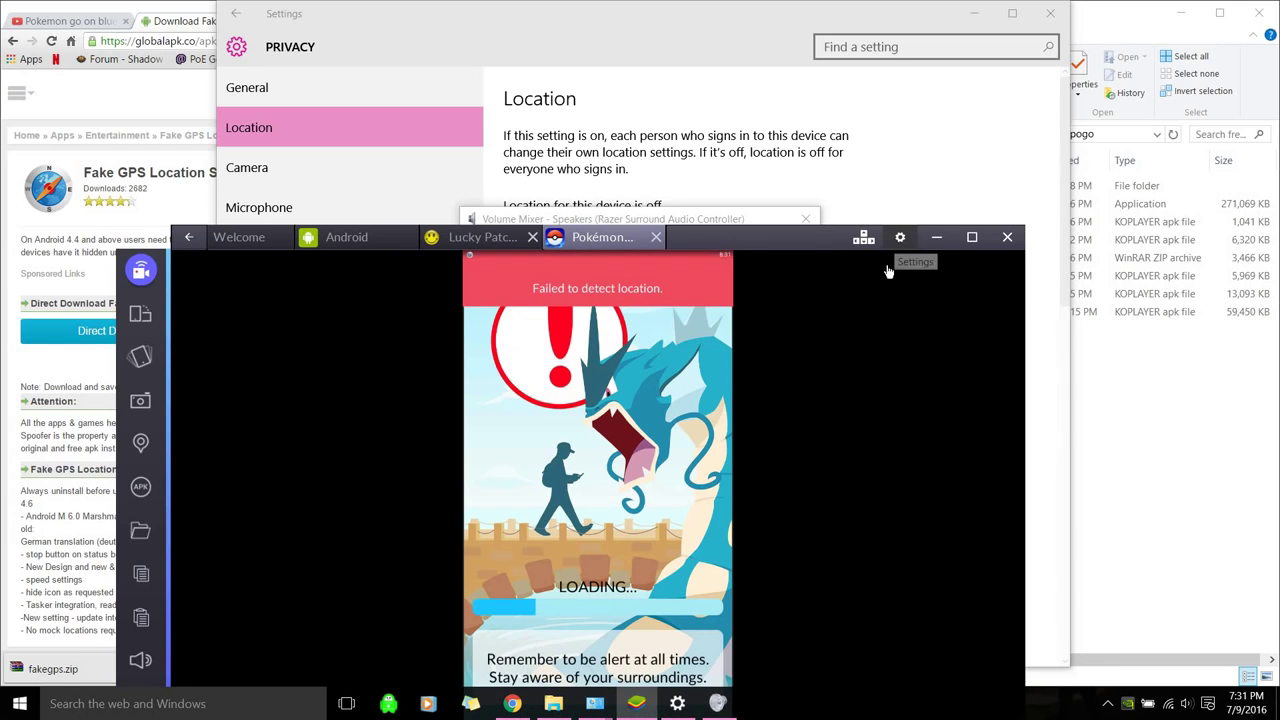
- Set the Android location mode to Device only and return to Pokémon GO
left_click(898, 242)
left_click(809, 350)
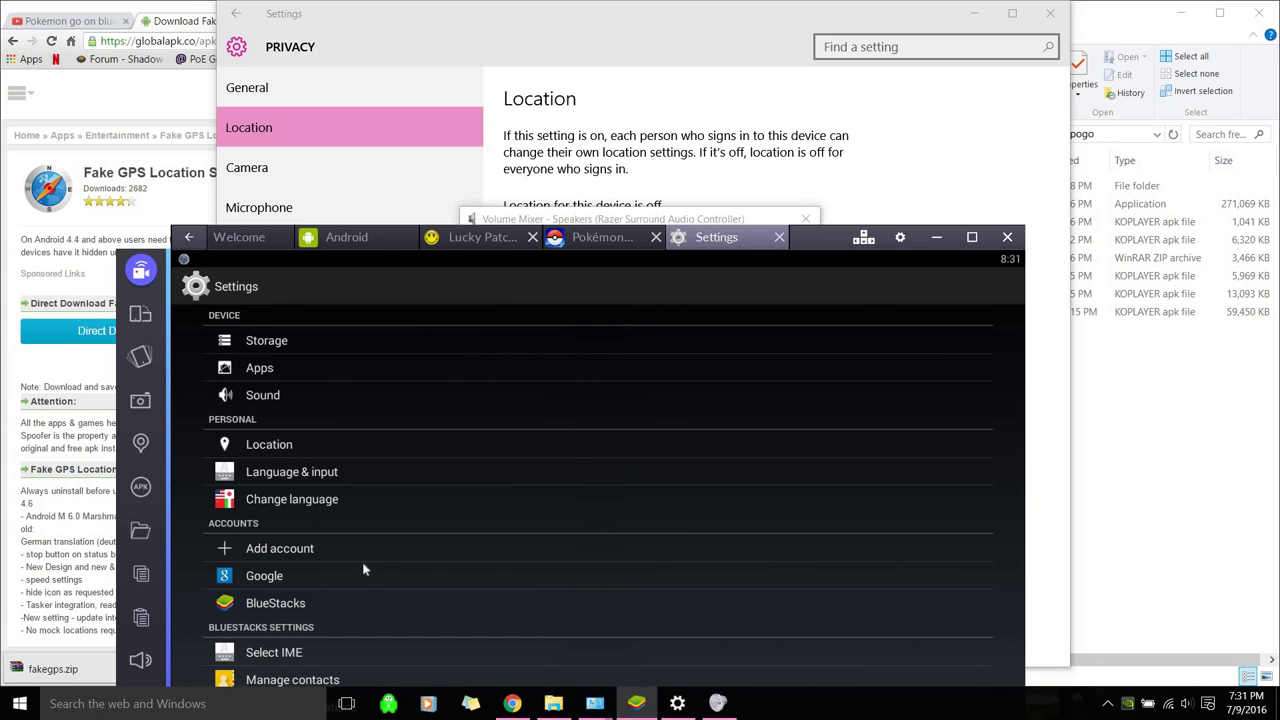
left_click(346, 503)
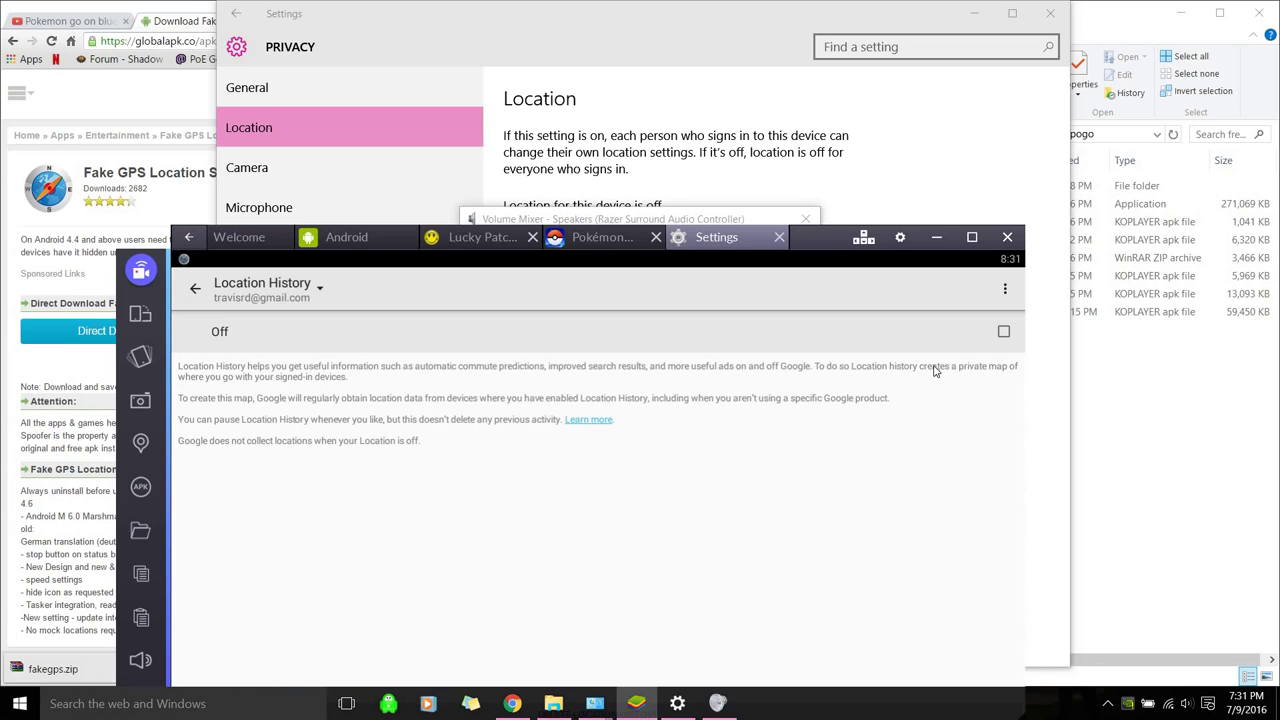
left_click(196, 289)
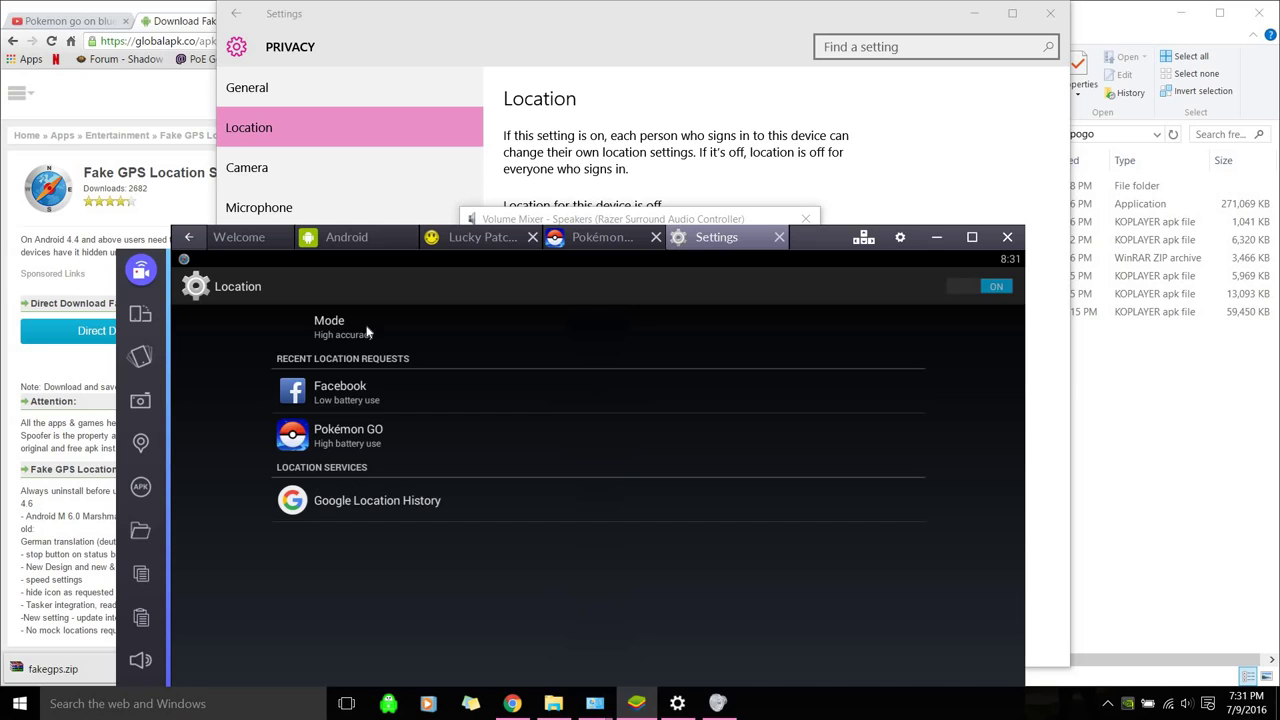
left_click(363, 414)
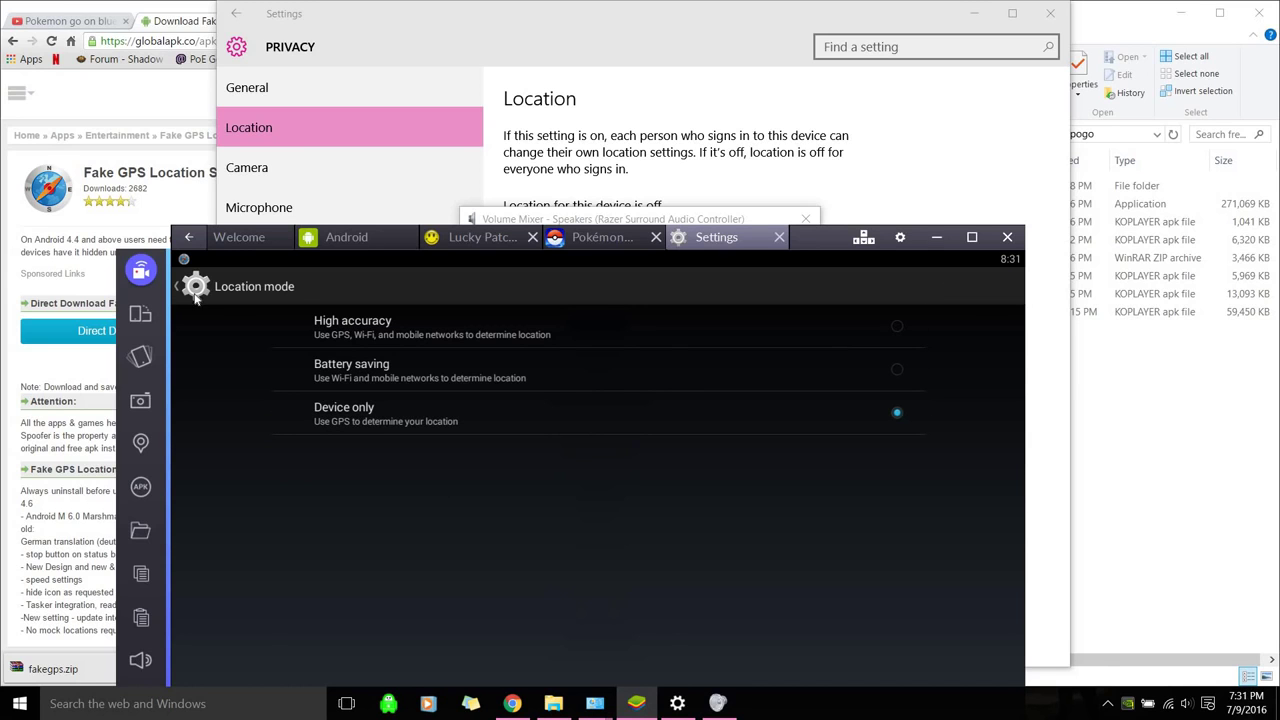
key("Escape")
left_click(593, 243)
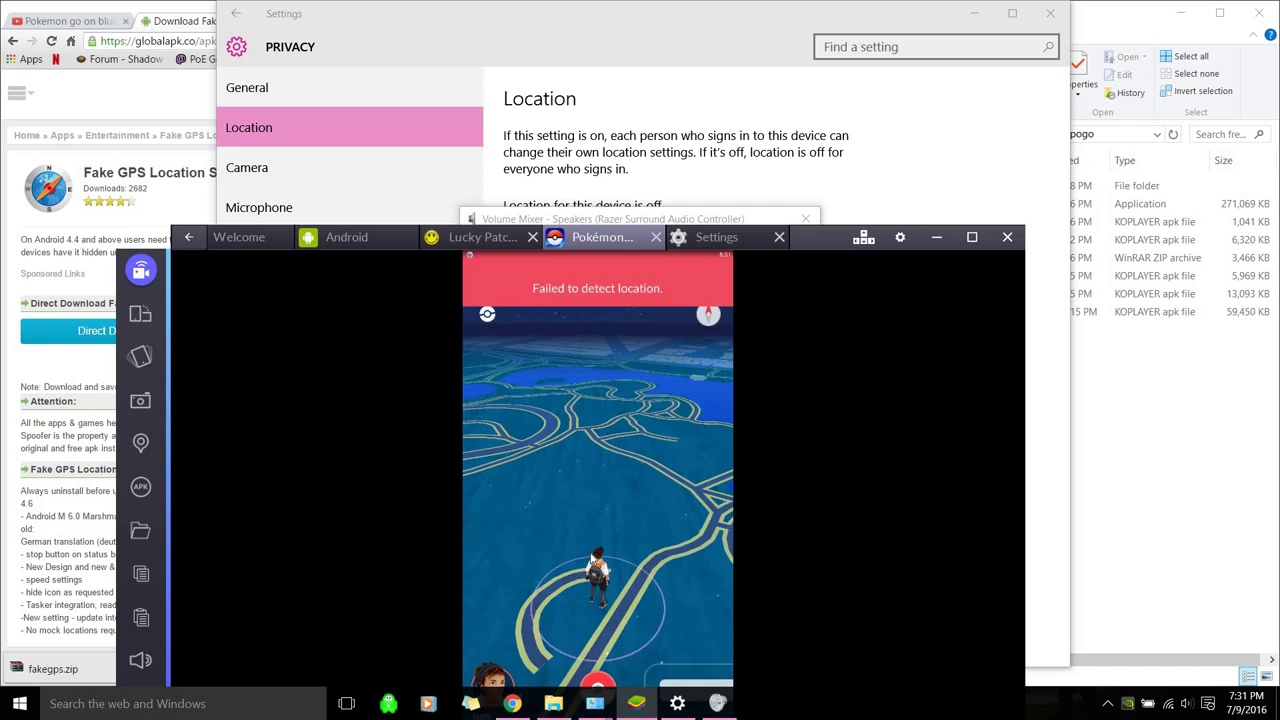
left_click_drag(660, 470, 535, 462)
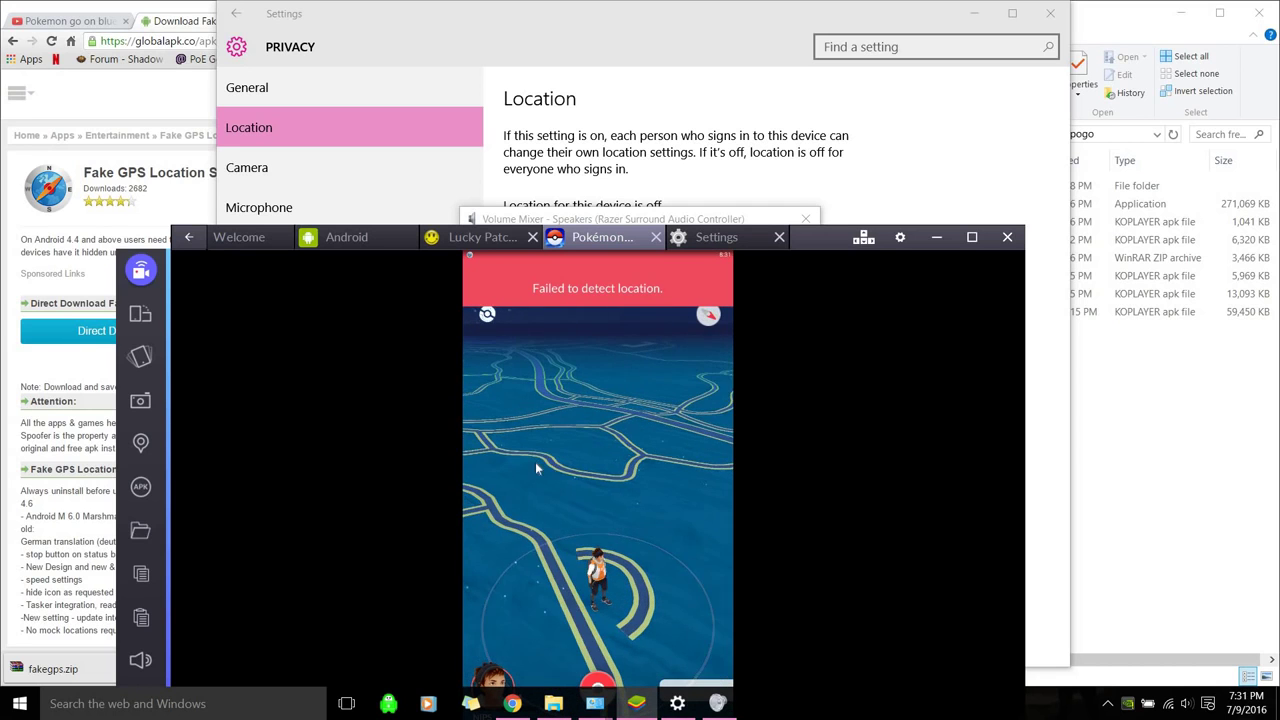
left_click_drag(661, 472, 598, 505)
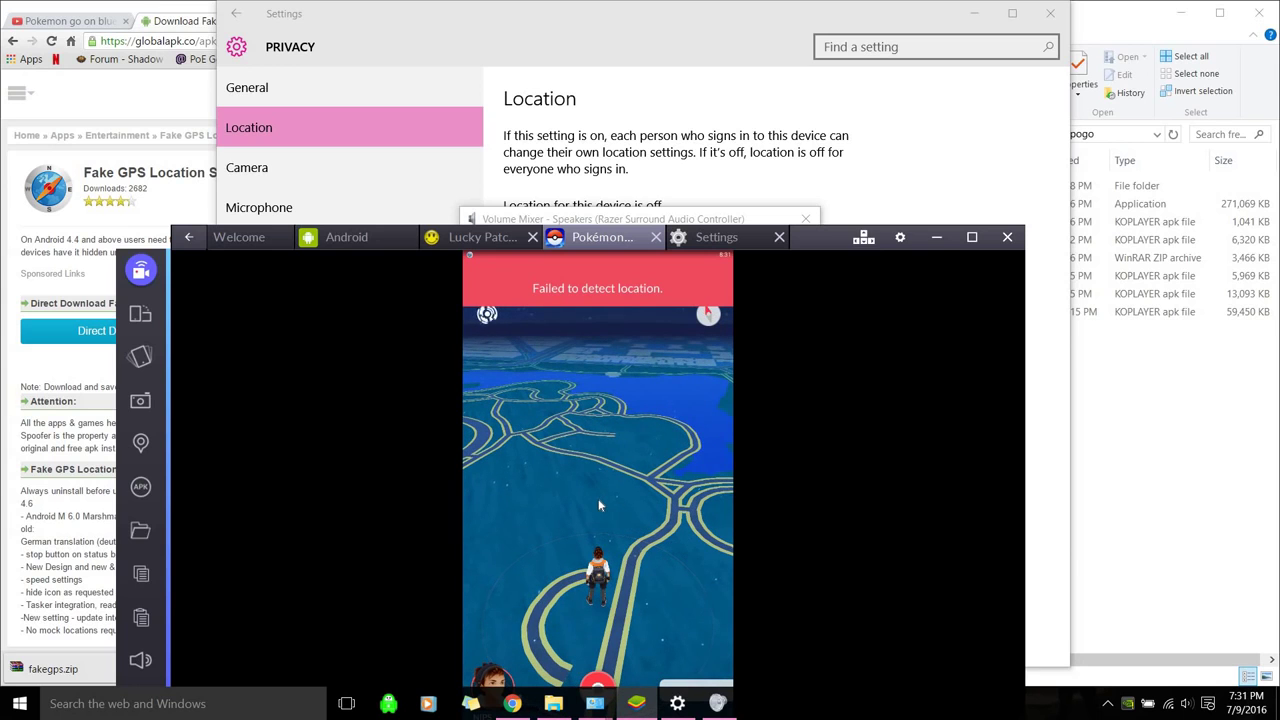
left_click(592, 238)
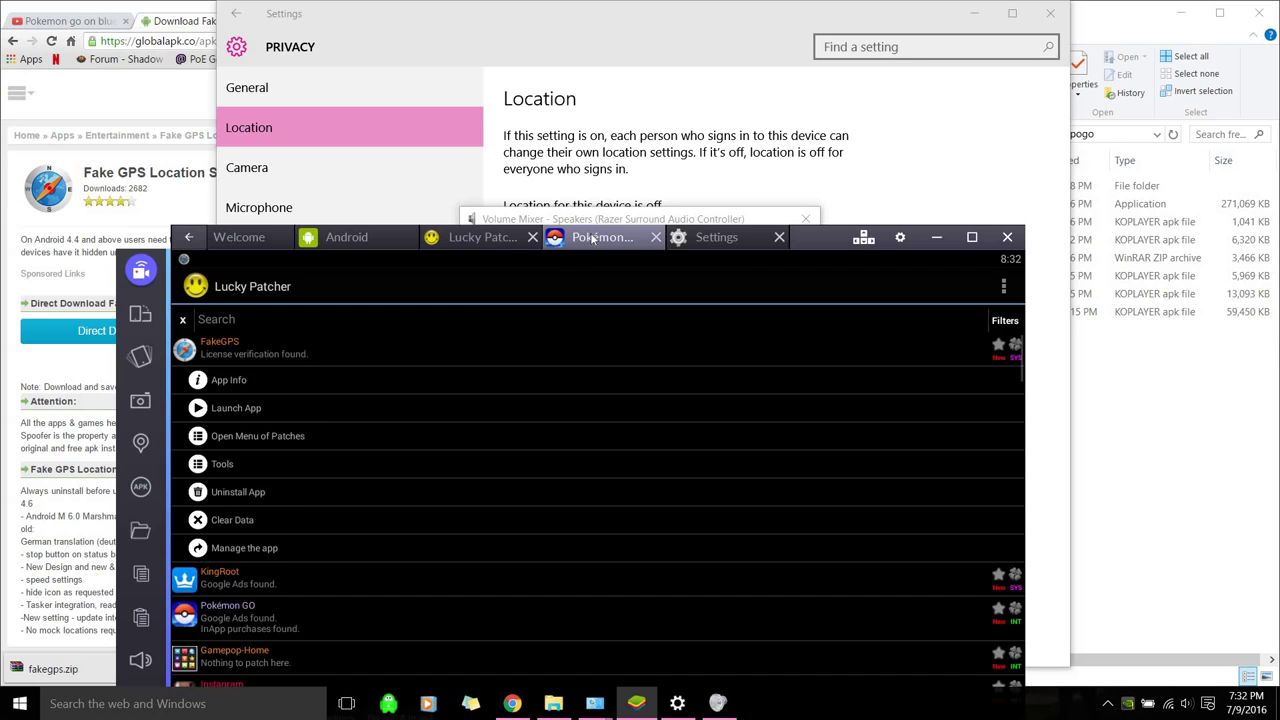
left_click(703, 238)
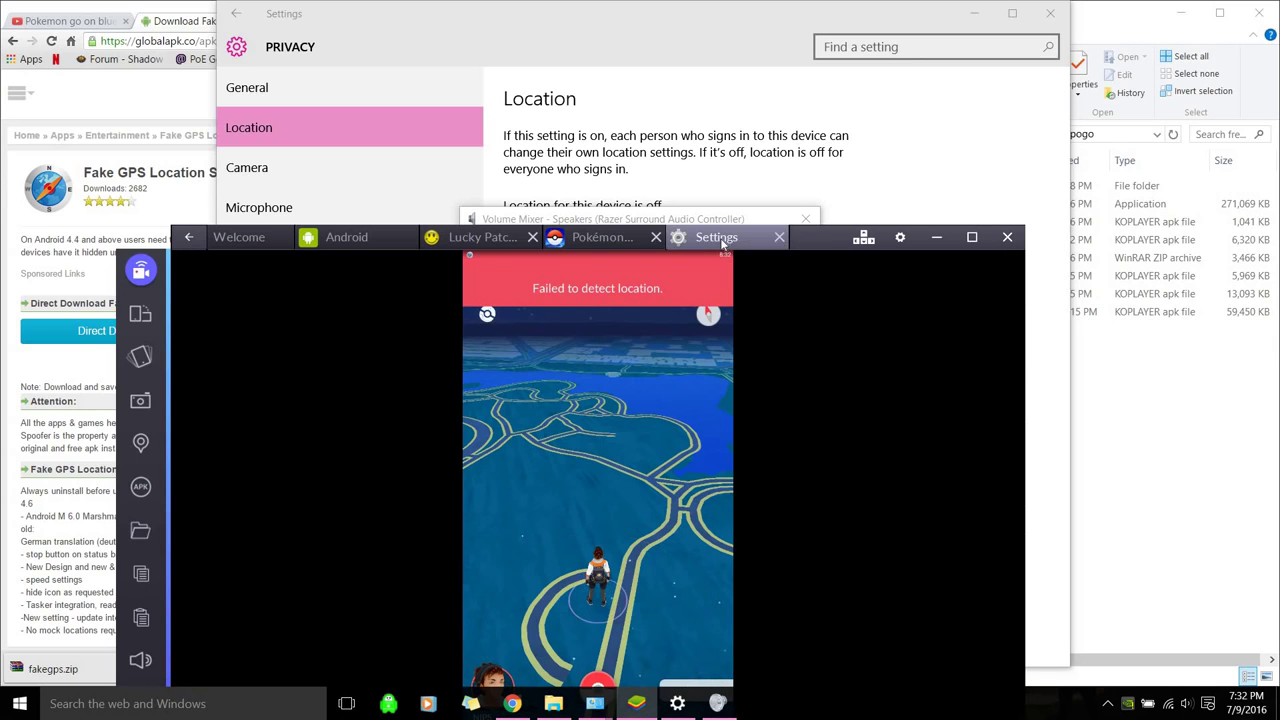
left_click(598, 240)
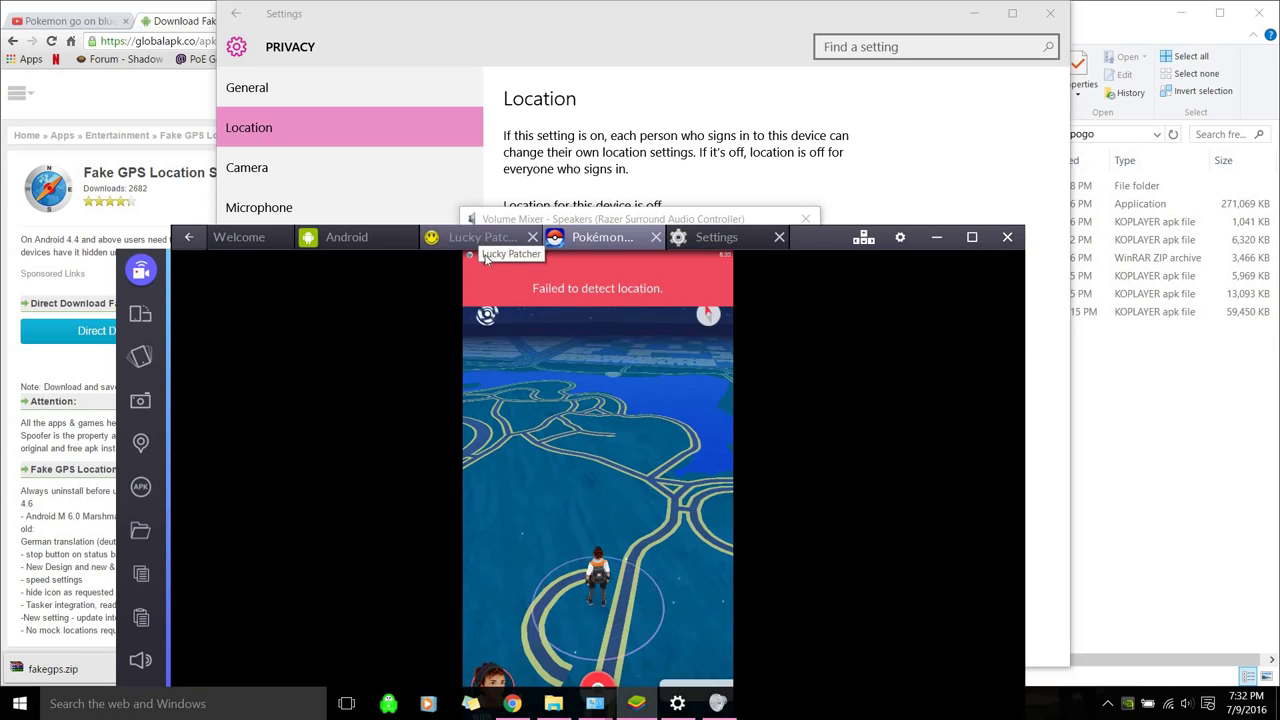
- Reopen FakeGPS from its notification, review its settings, and start faking the marked Central Park location again
left_click_drag(484, 258, 481, 444)
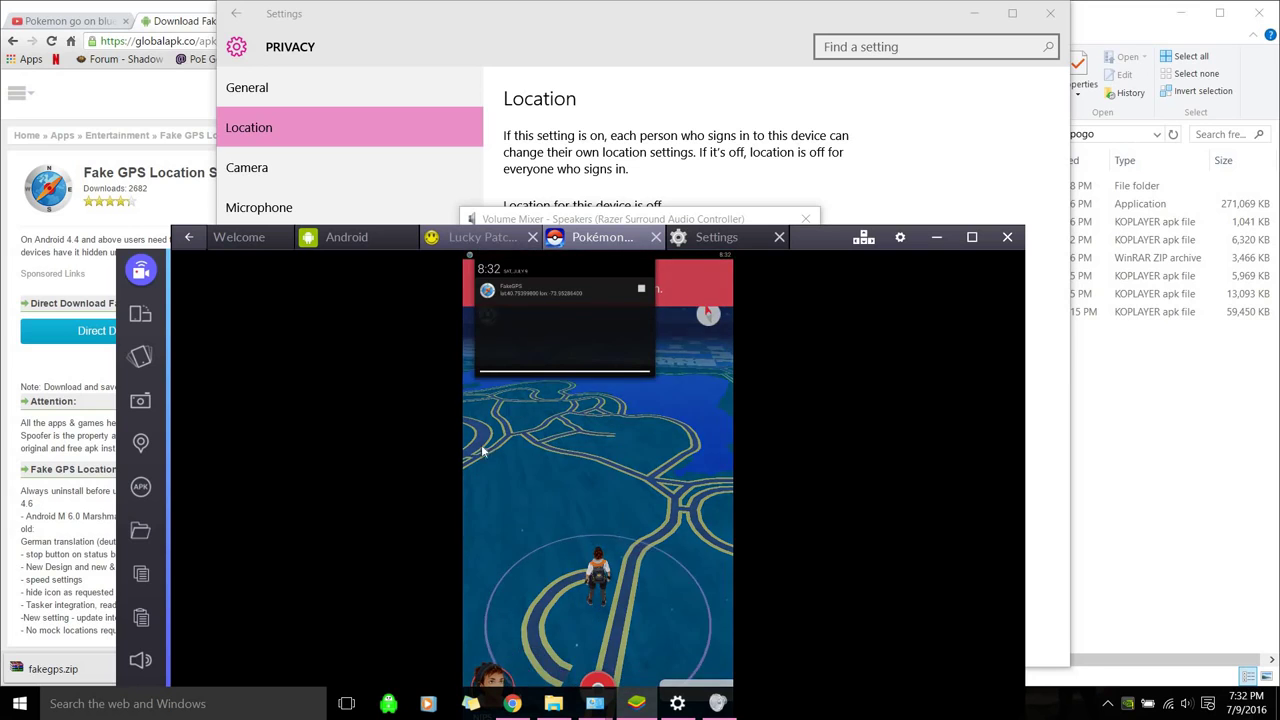
left_click(555, 286)
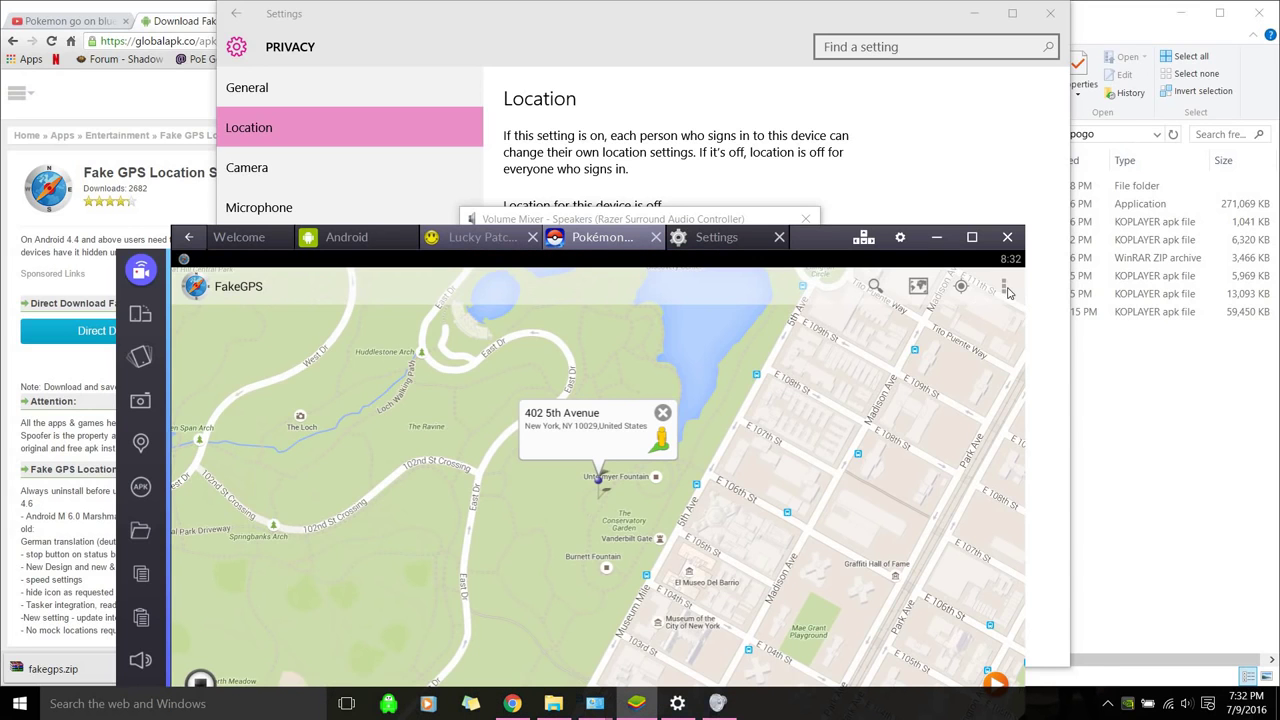
left_click(891, 417)
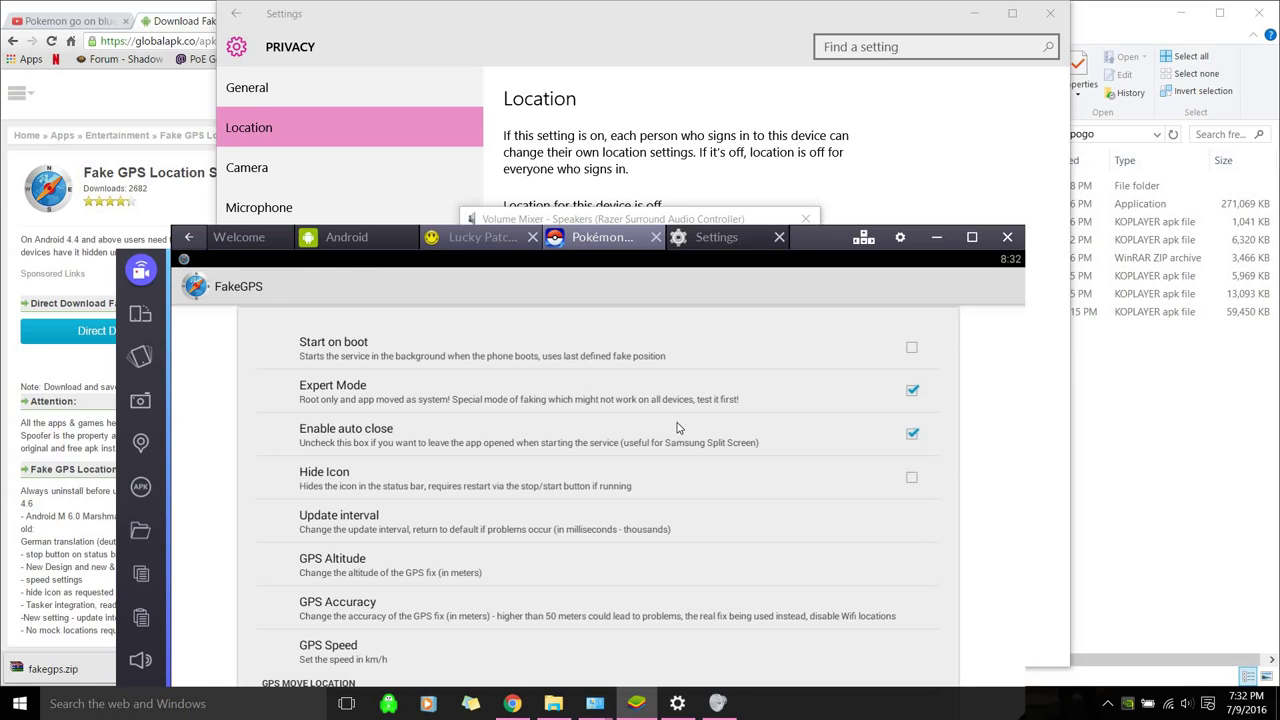
left_click(186, 238)
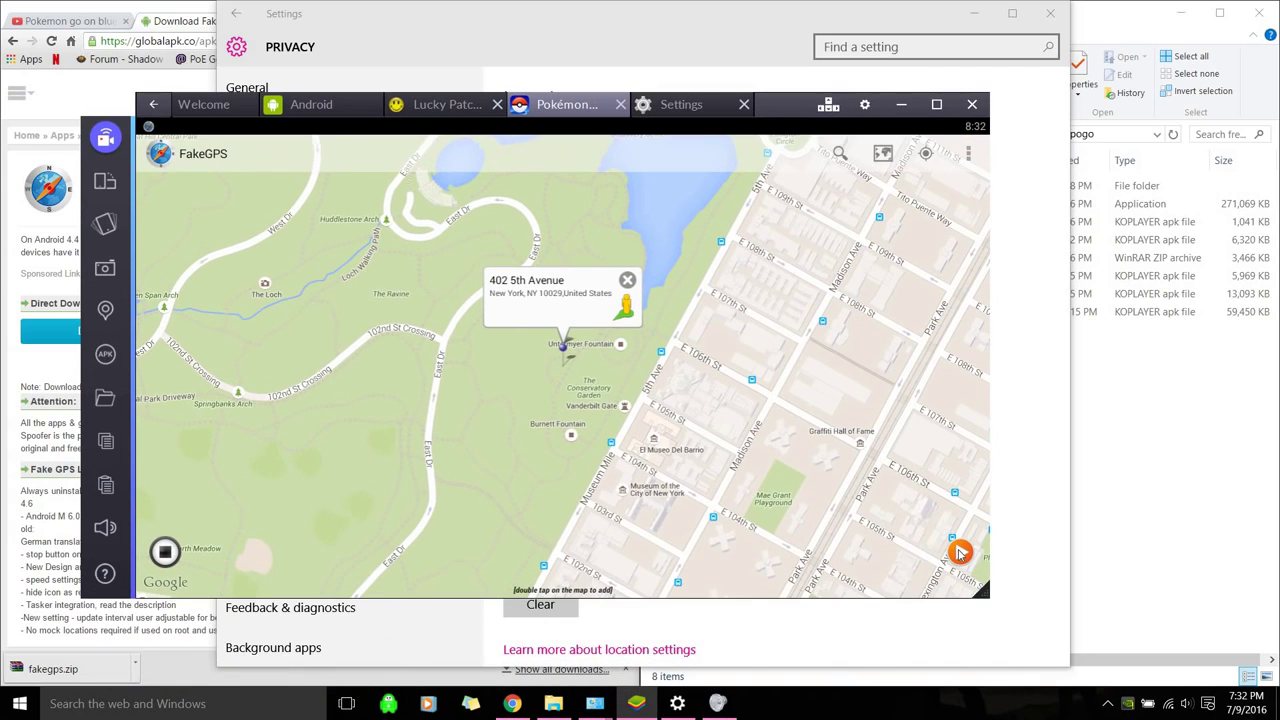
left_click(960, 551)
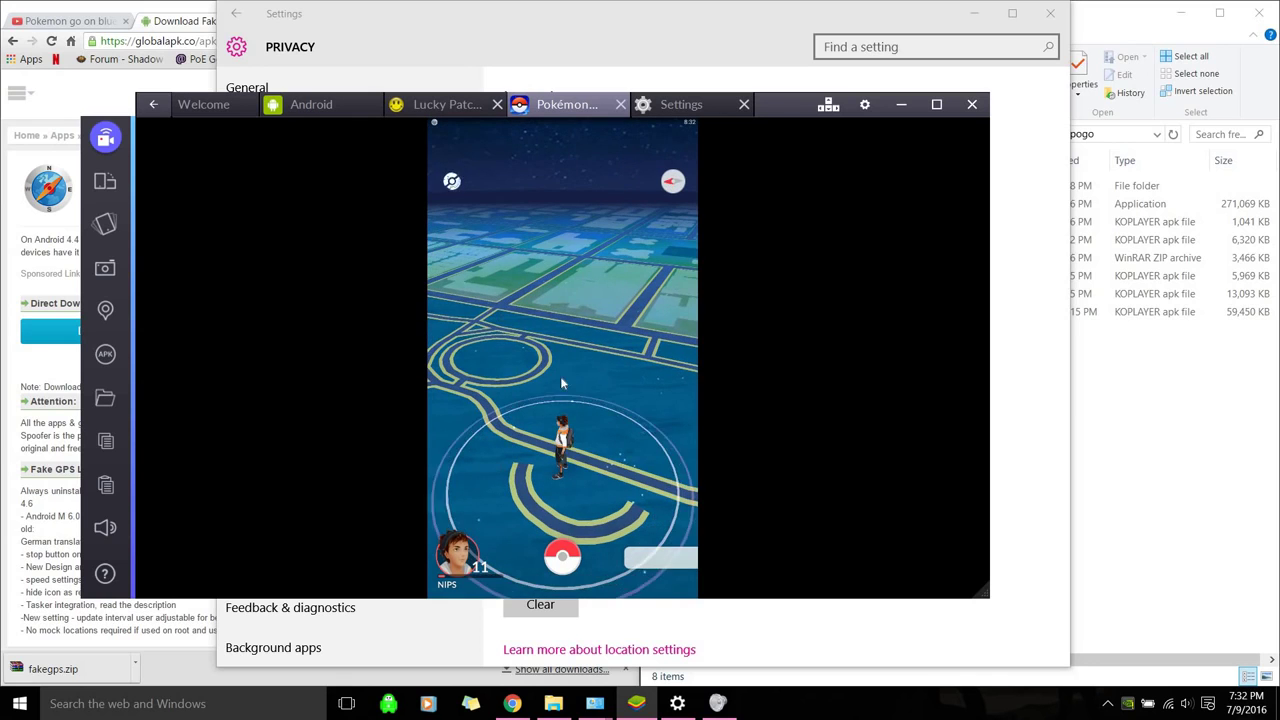
- Maximize the emulator window, move the FakeGPS marker beside Untermyer Fountain, and start faking that location
left_click(936, 106)
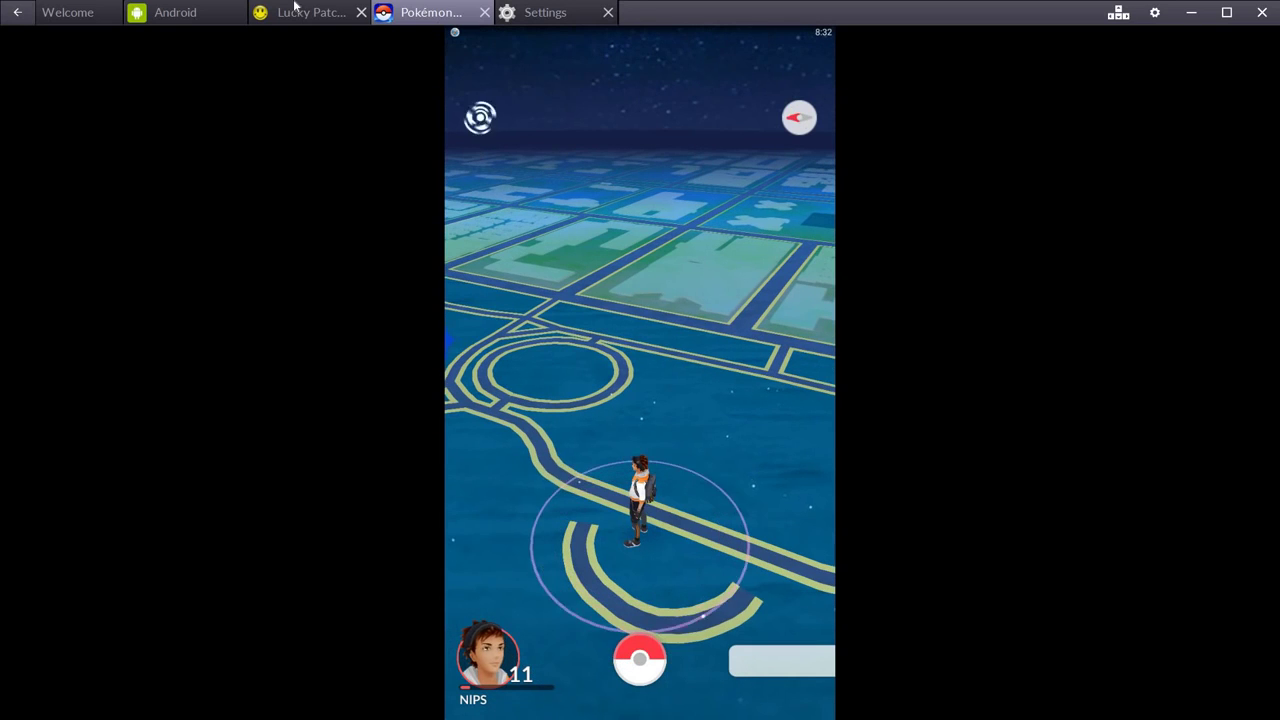
left_click_drag(491, 34, 491, 171)
left_click(543, 87)
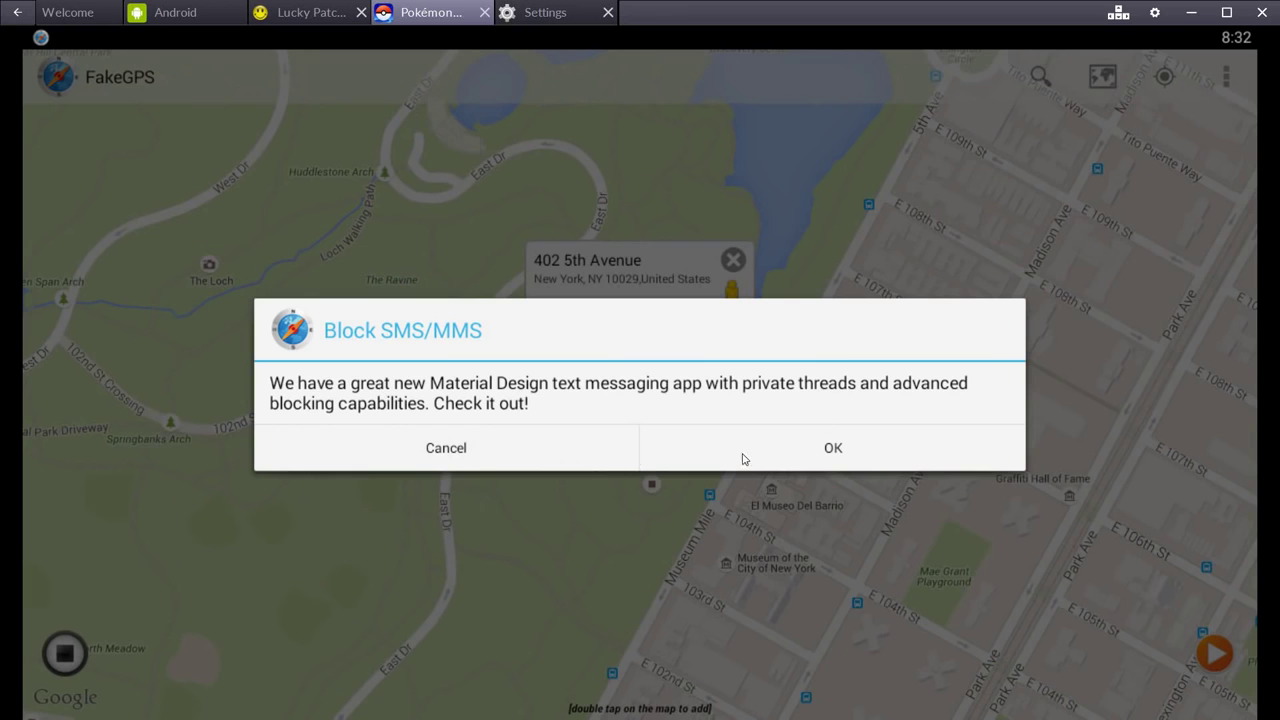
left_click(463, 453)
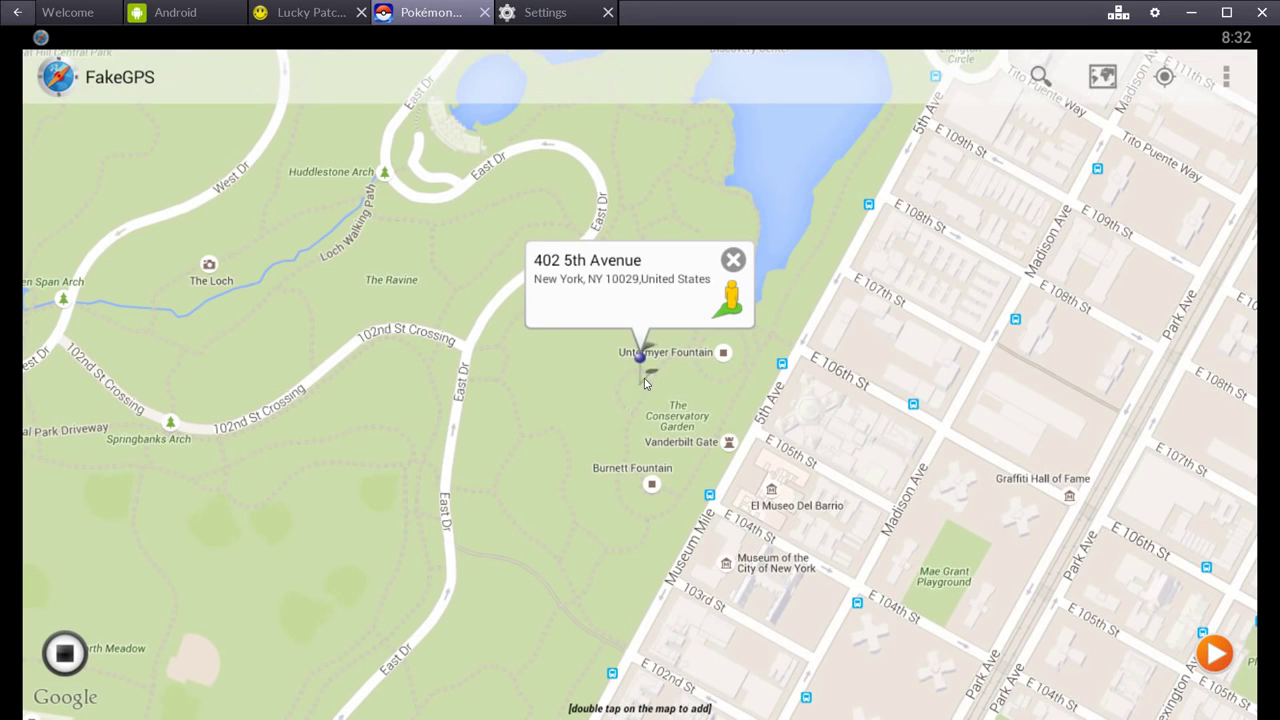
left_click(645, 383)
left_click_drag(651, 462, 722, 340)
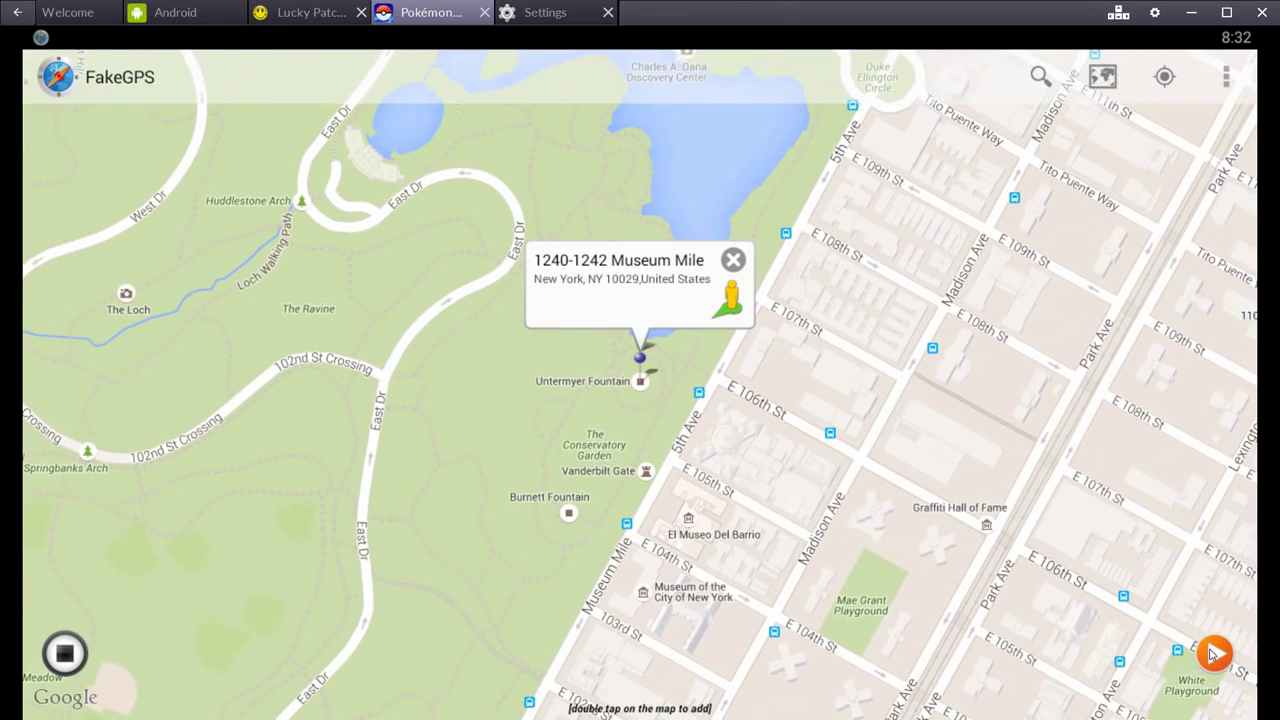
left_click(1205, 660)
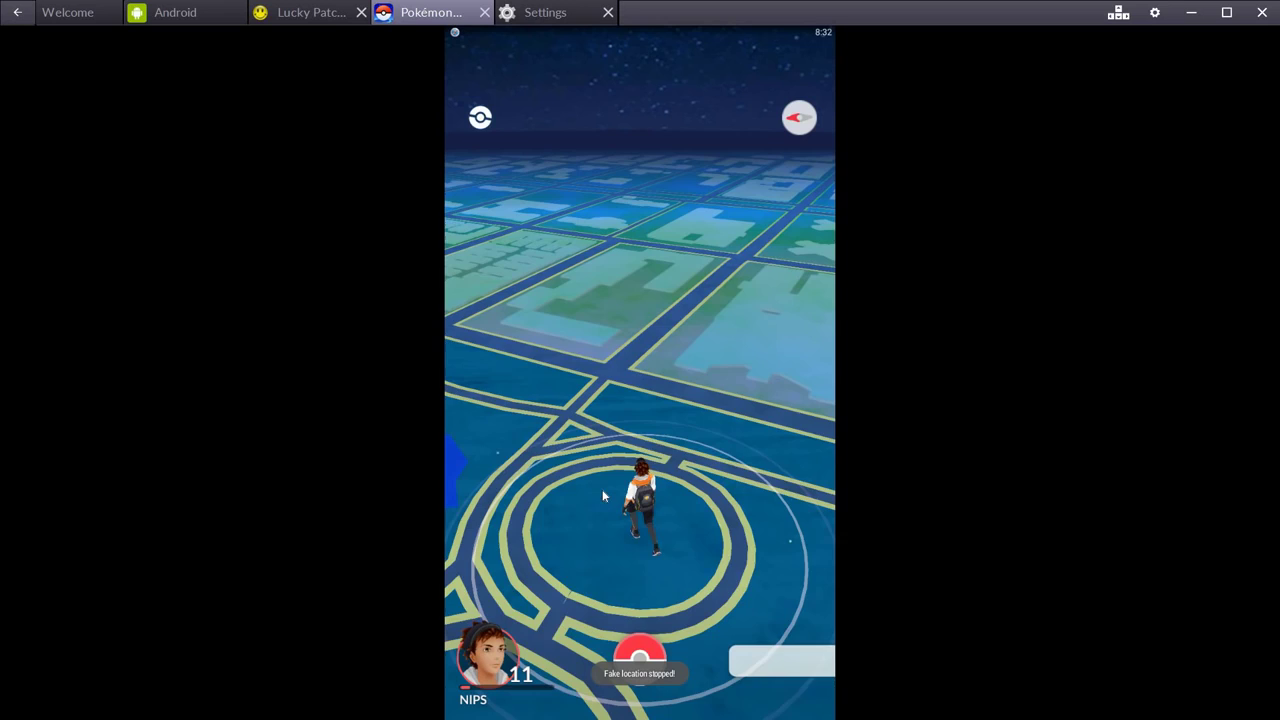
- Close Pokémon GO and relaunch it from the Android home page
left_click(485, 12)
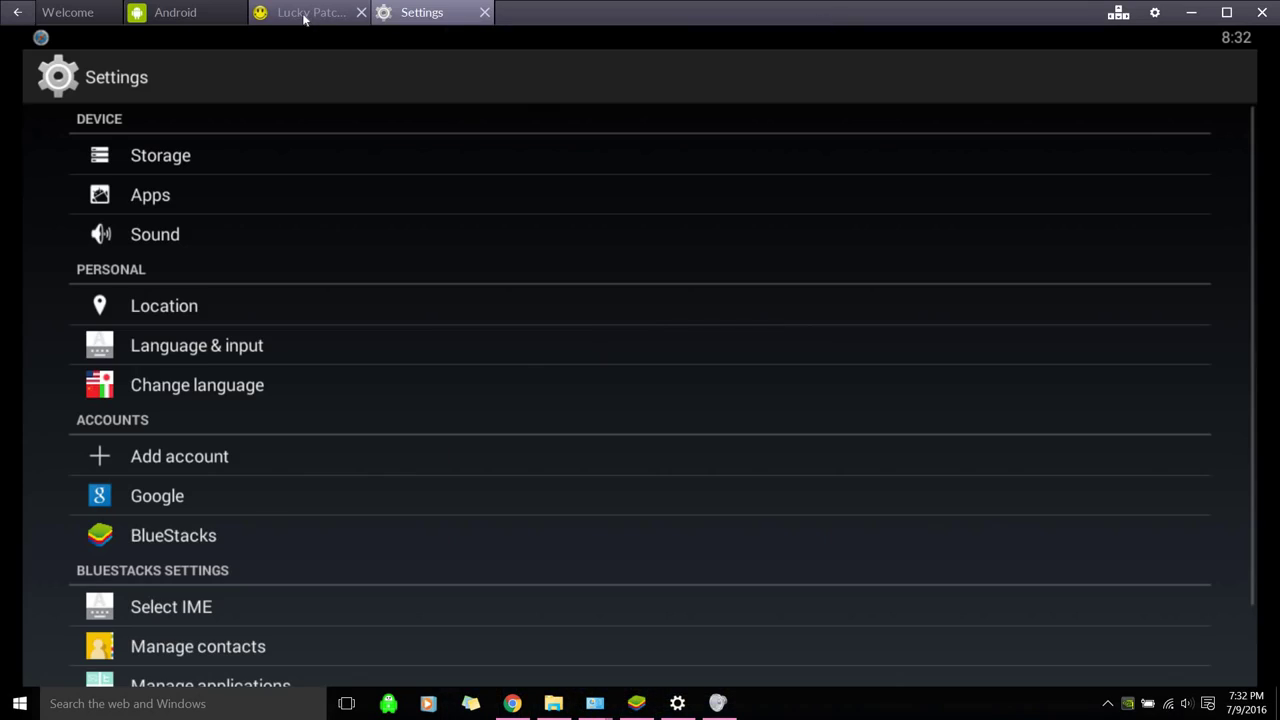
left_click(305, 16)
left_click(182, 14)
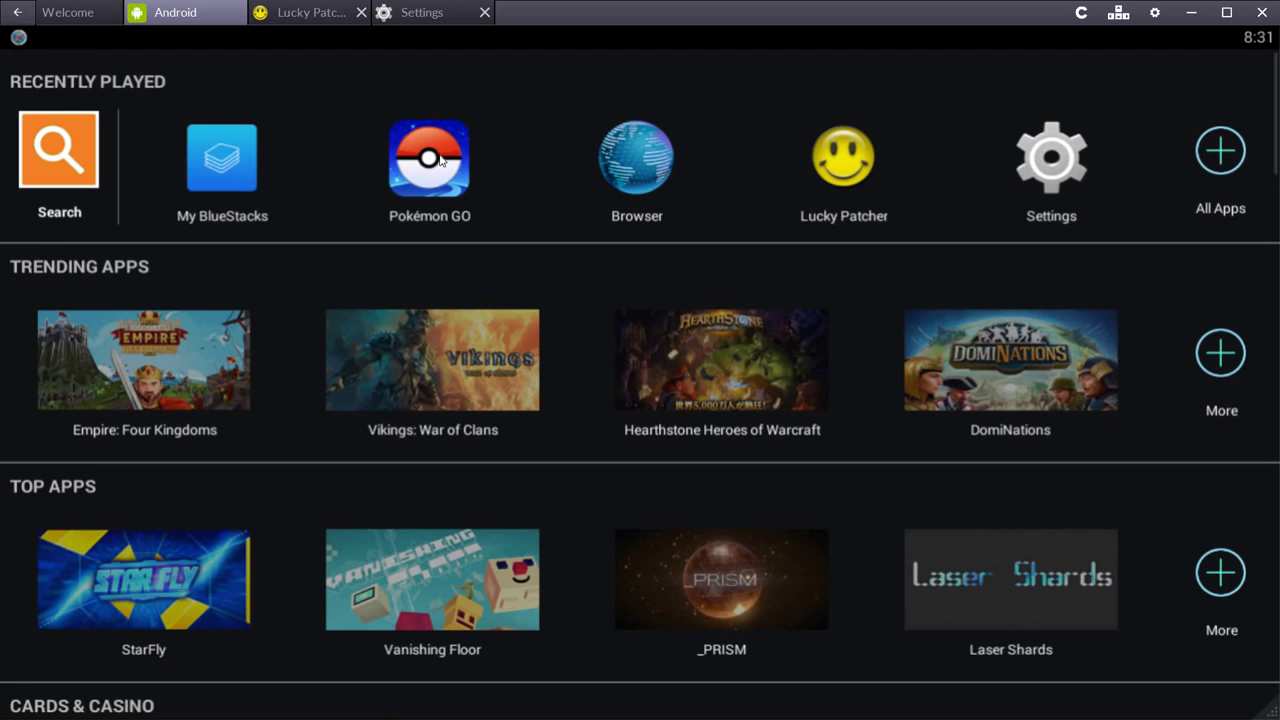
left_click(437, 158)
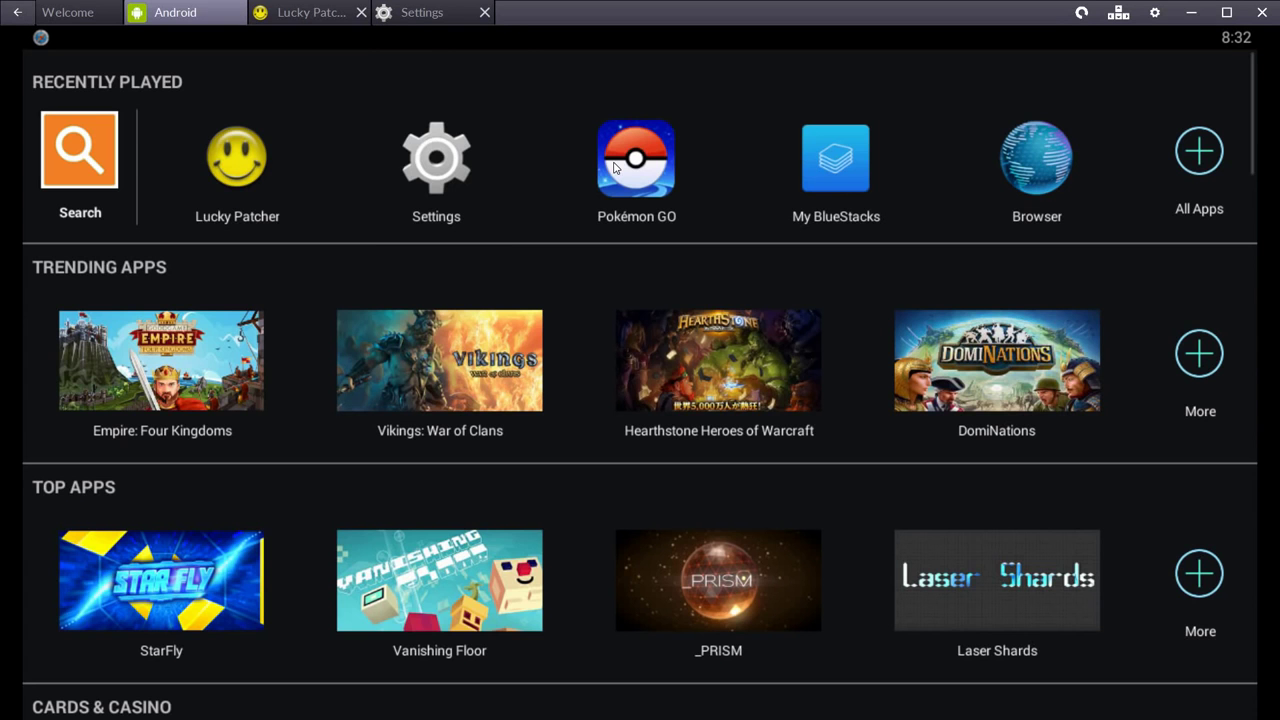
left_click(628, 154)
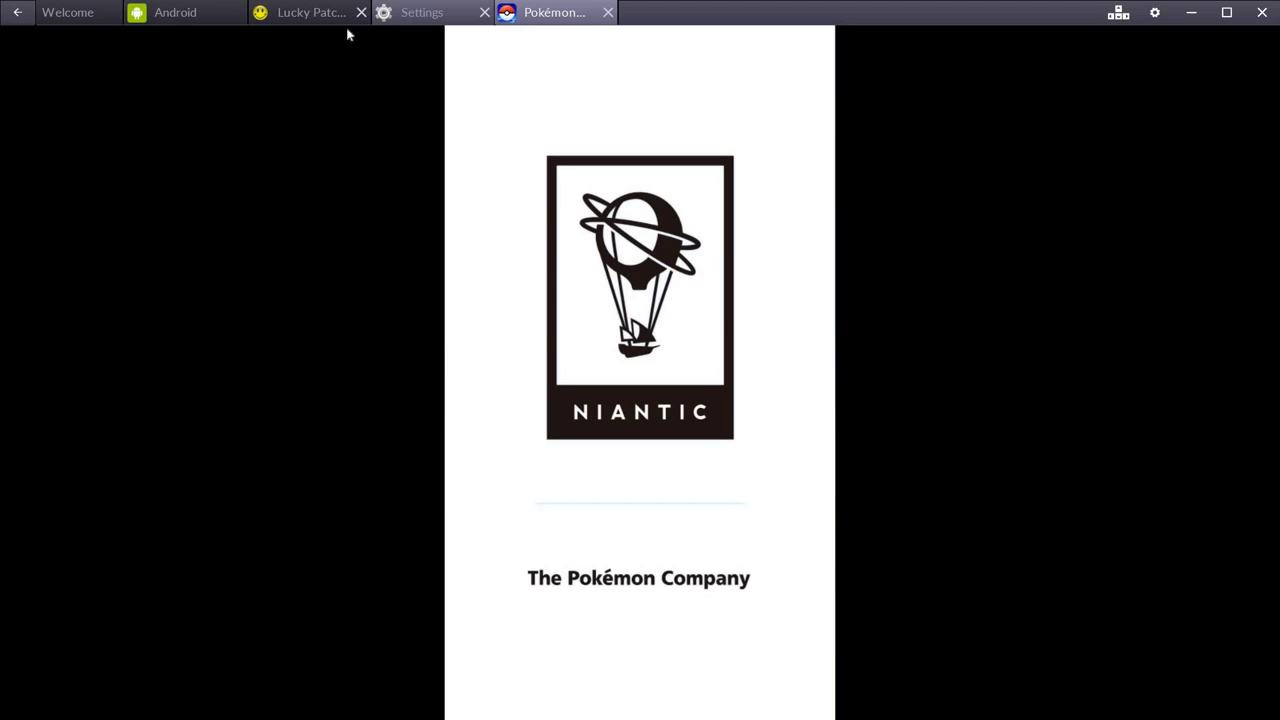
- Glance at the Android settings, then close the reopened Pokémon GO and launch it once more
left_click(411, 16)
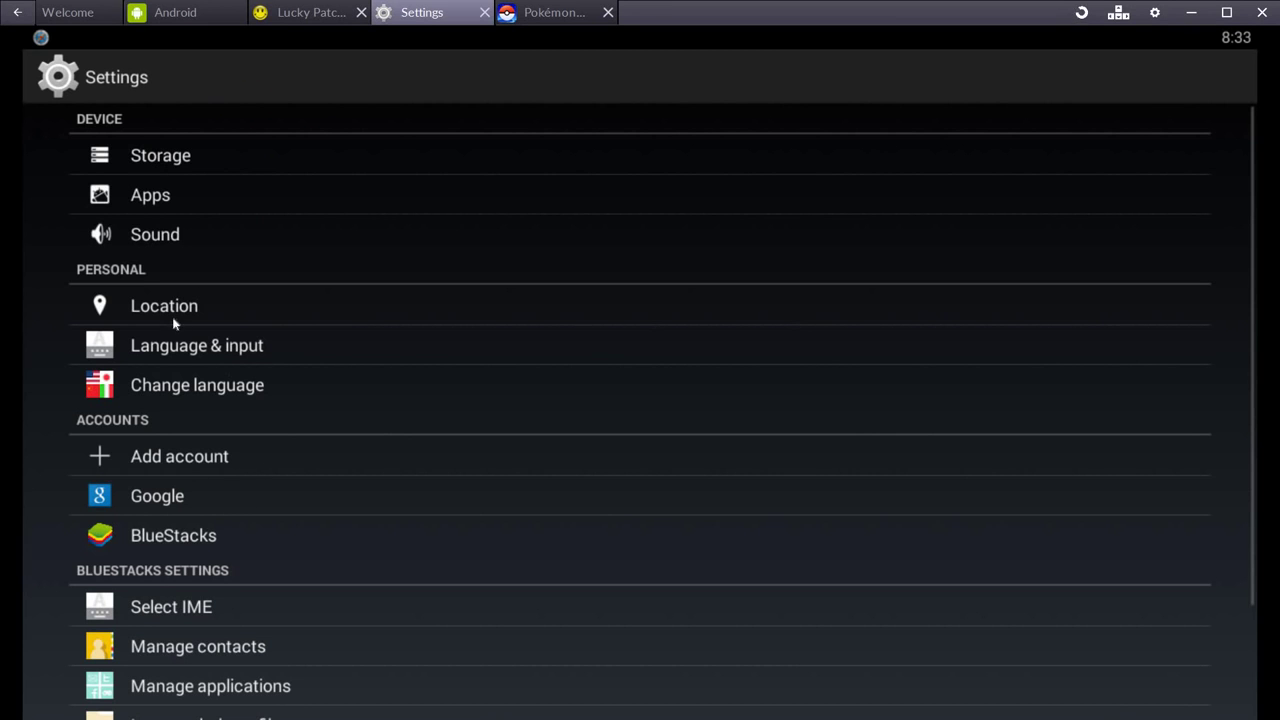
left_click(548, 10)
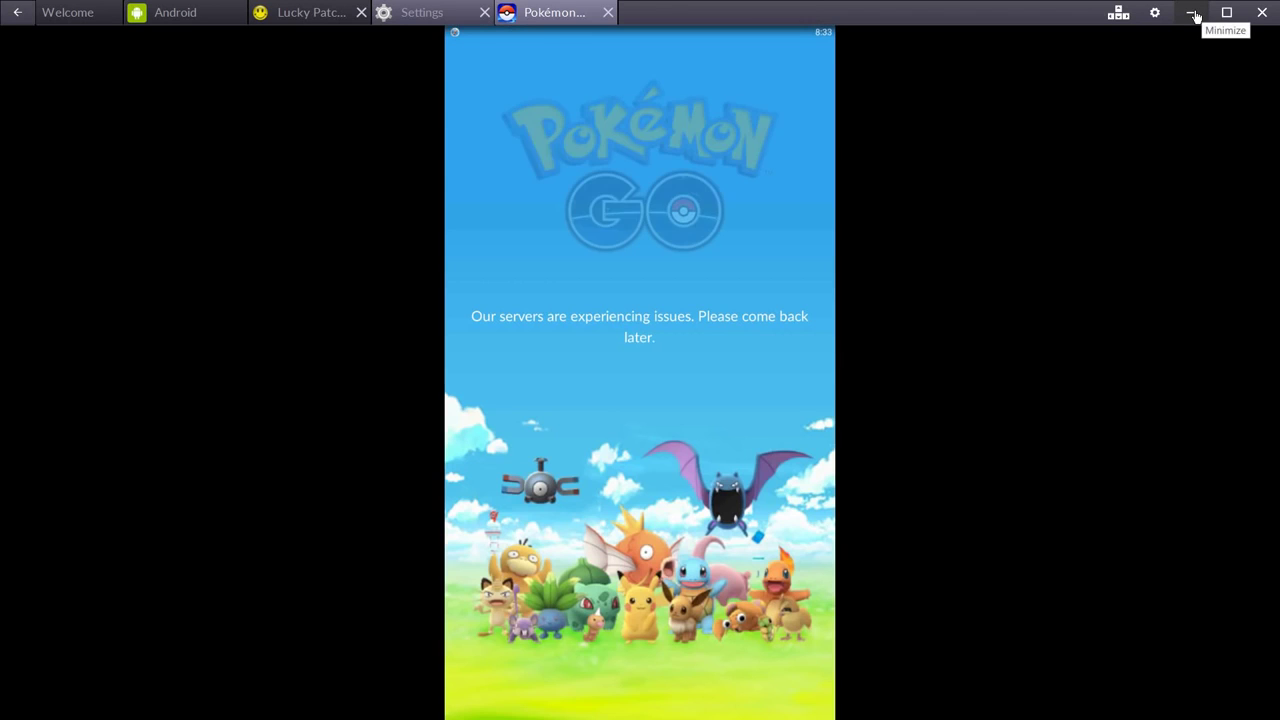
left_click(607, 12)
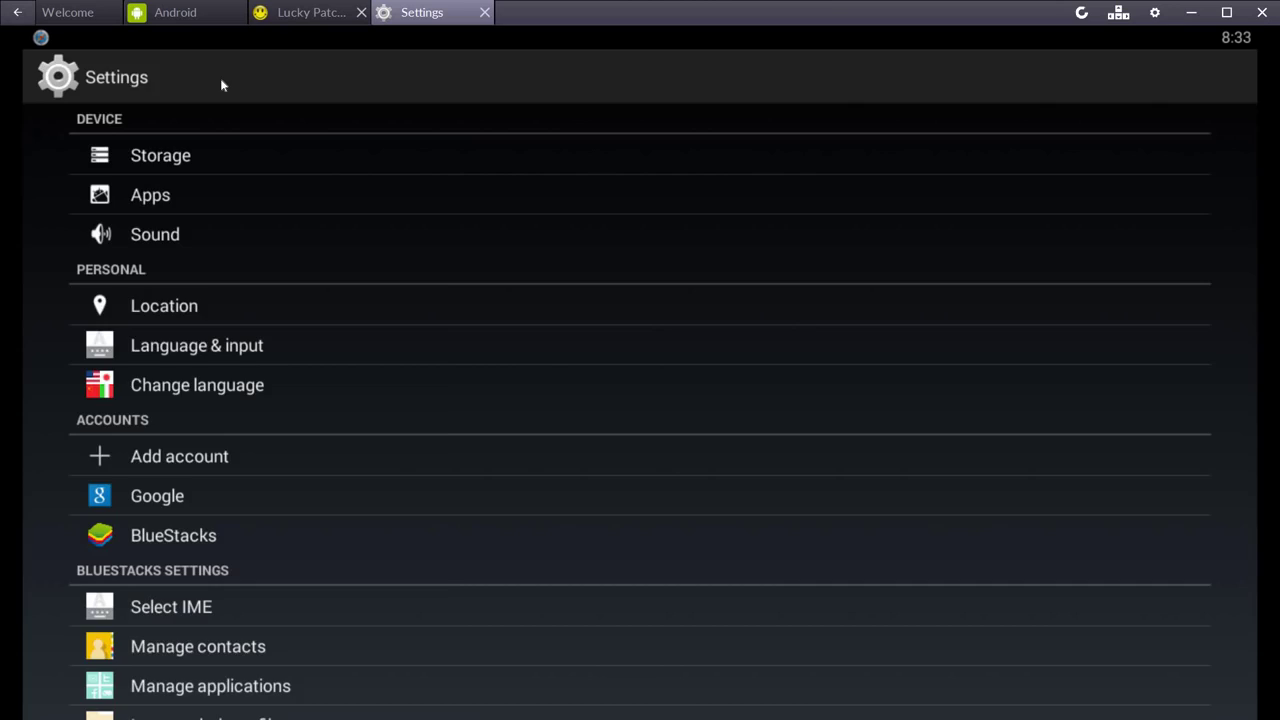
left_click(175, 12)
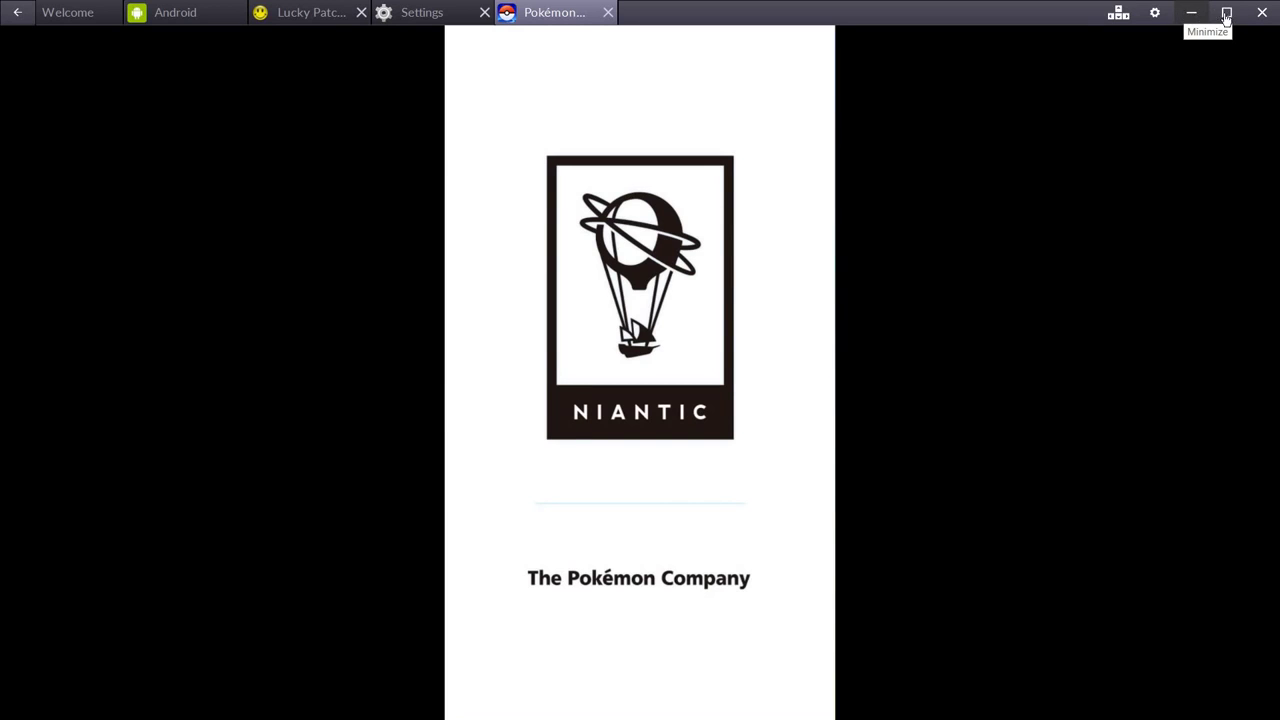
- Switch to the Snapchat camera article in Chrome, open the Registry Editor, and locate HKEY_LOCAL_MACHINE\SOFTWARE\BlueStacks\Guests\Android\Config
left_click(1226, 13)
left_click(511, 703)
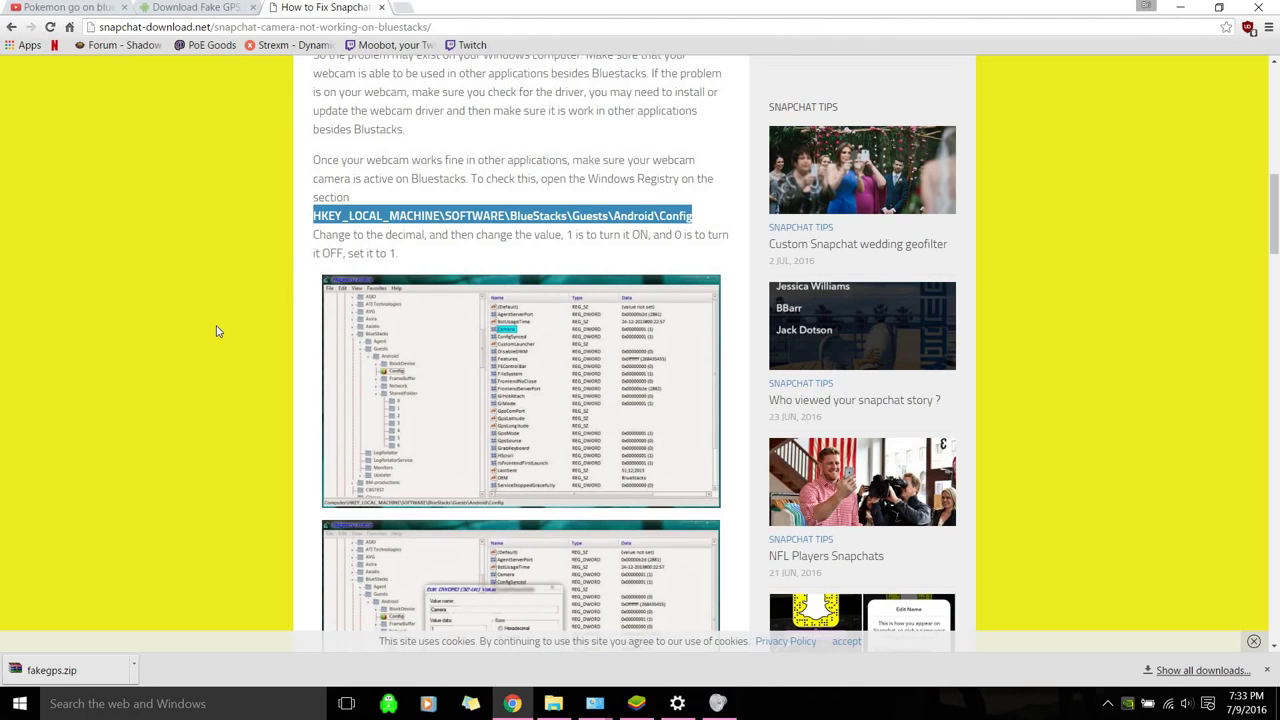
key("super")
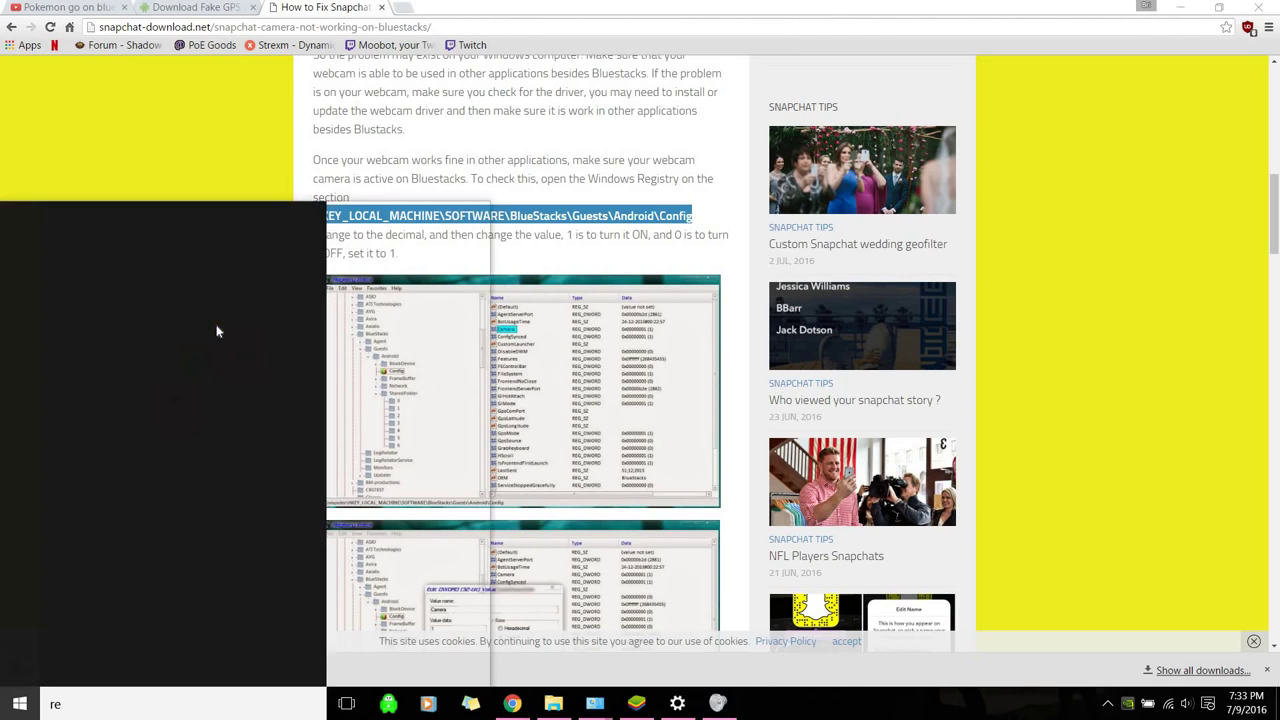
type("regedit")
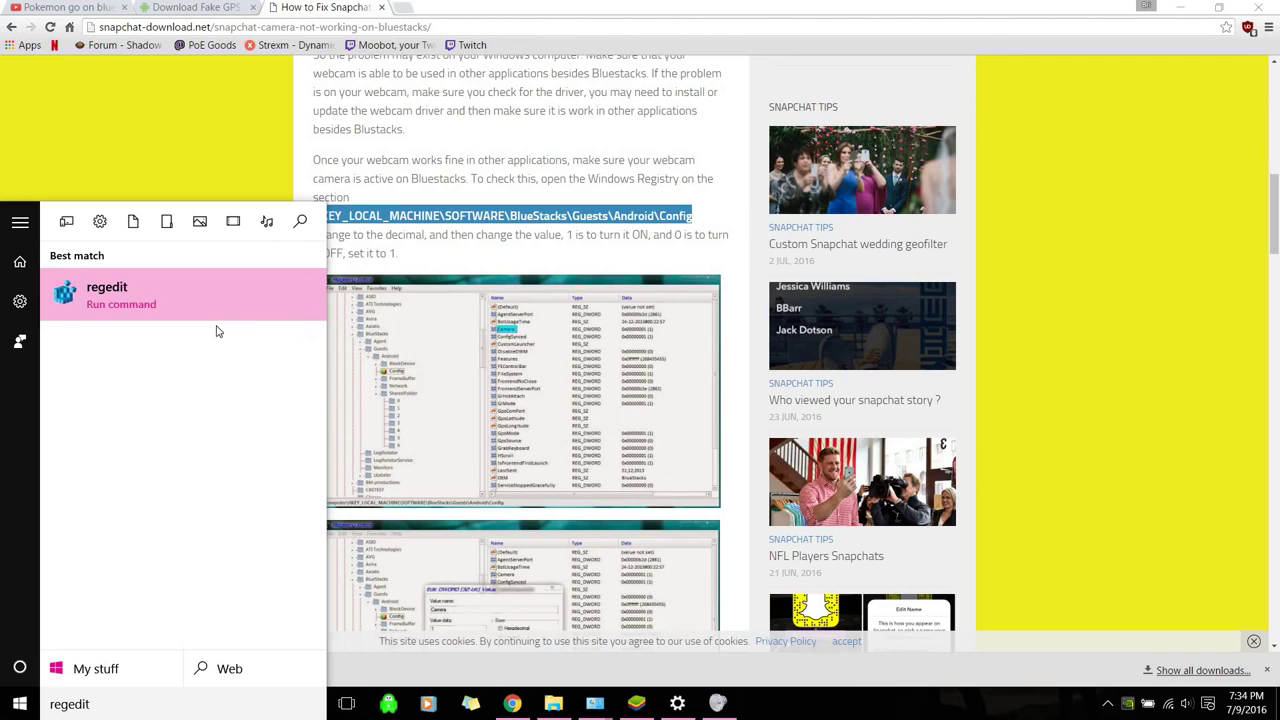
key("Return")
scroll(466, 338, "up", 6)
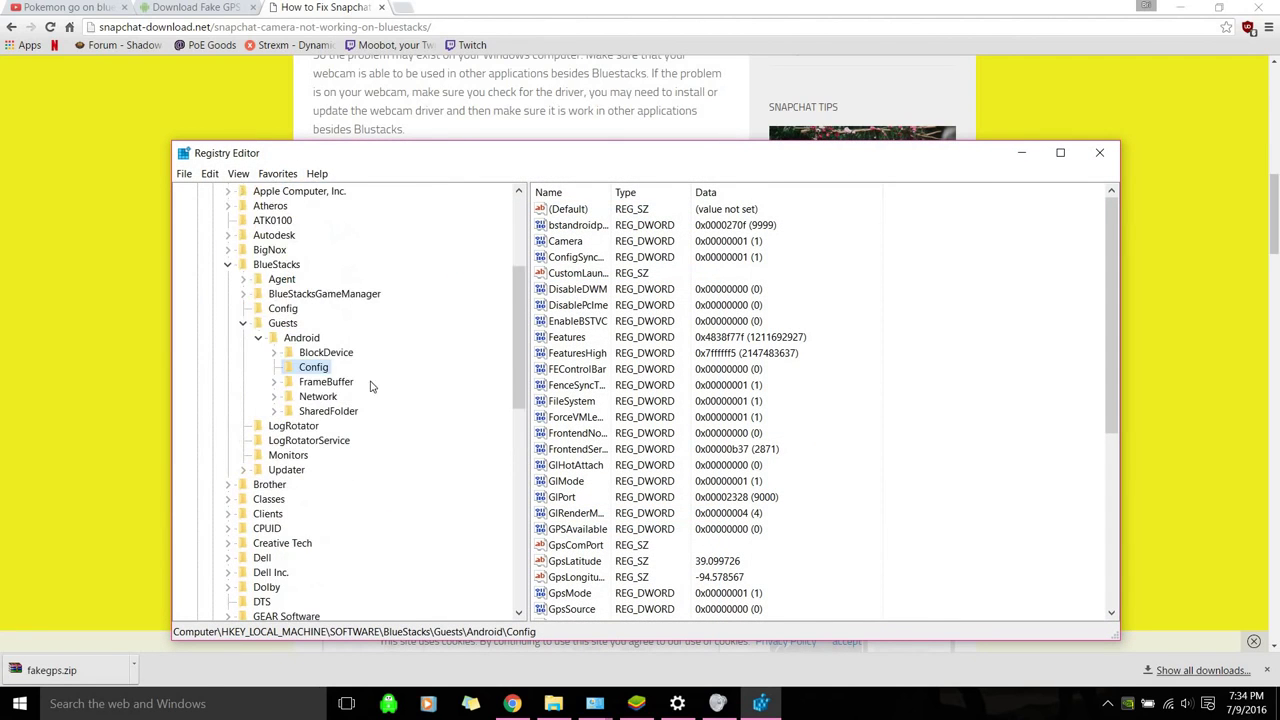
scroll(367, 281, "up", 3)
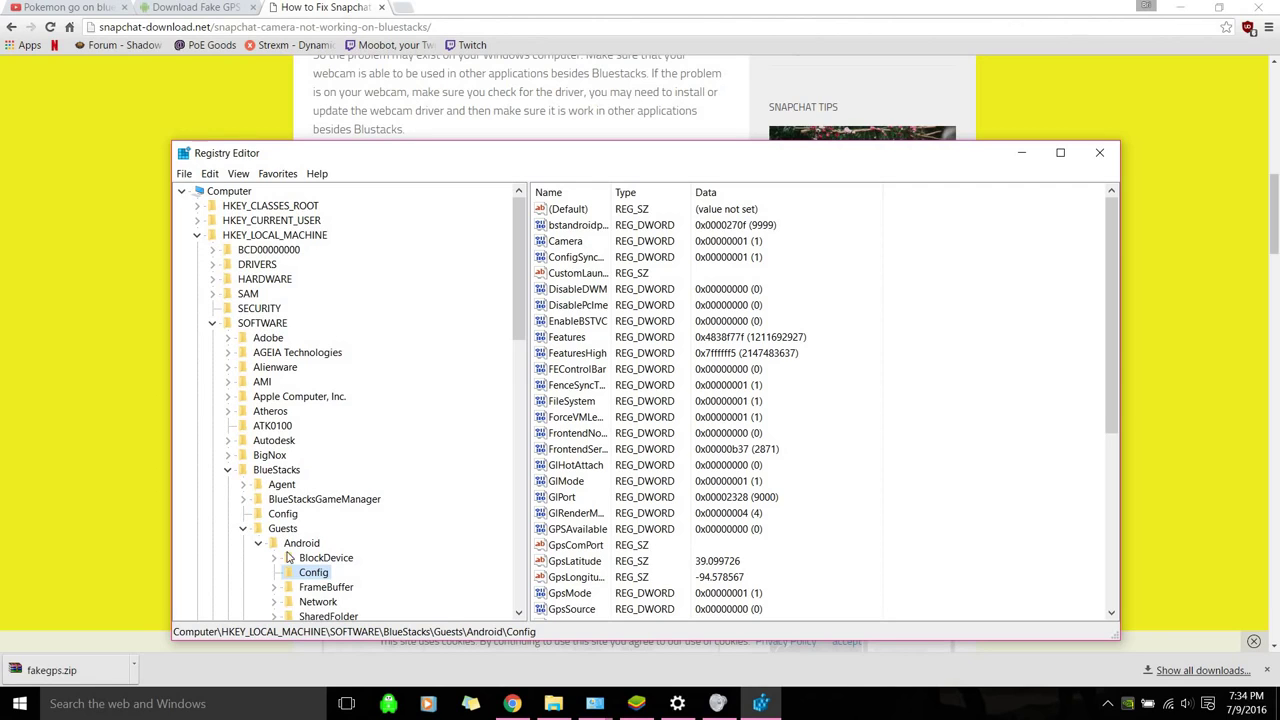
scroll(325, 540, "down", 2)
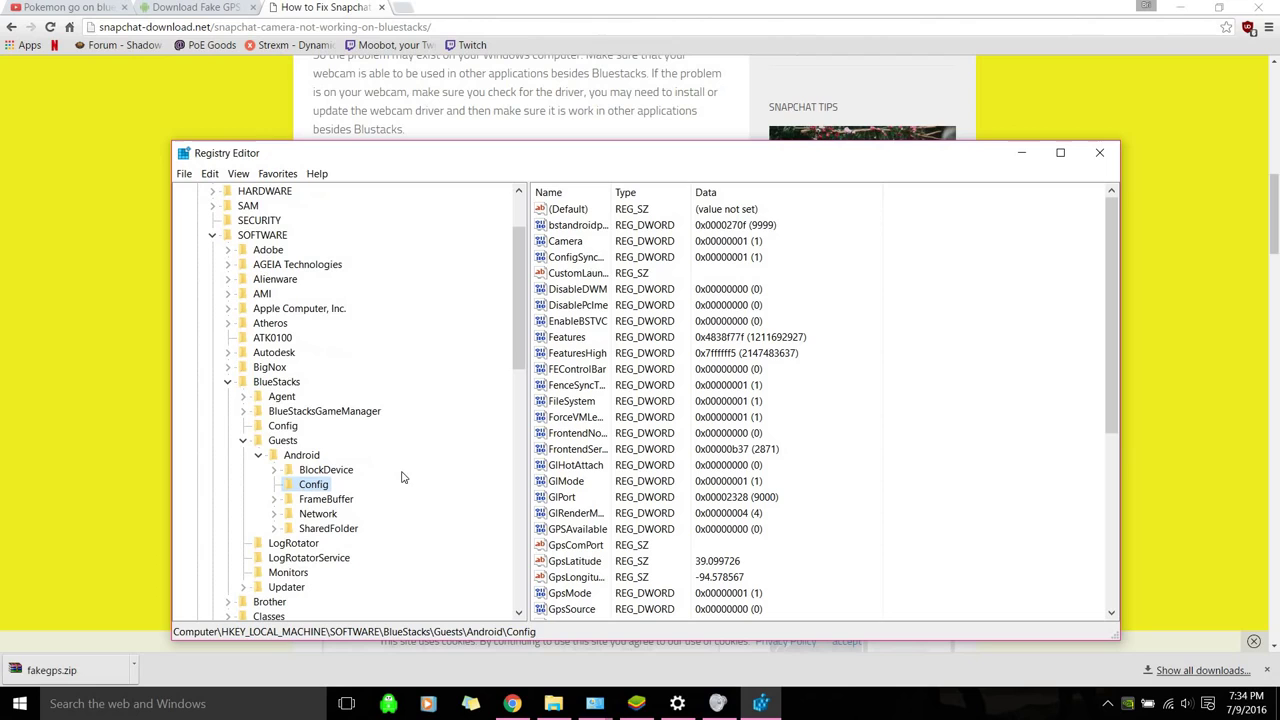
- Set the Camera value in the BlueStacks Config key to 0 and exit the Registry Editor
double_click(568, 243)
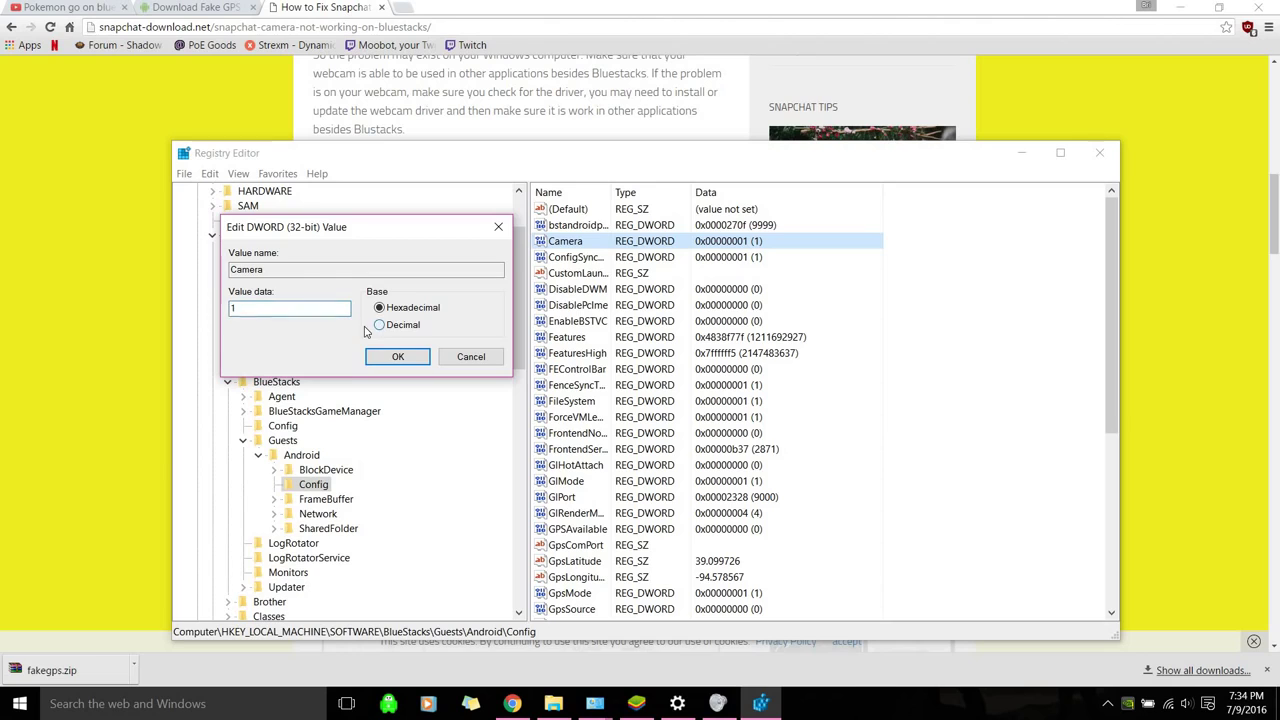
type("0")
left_click(398, 357)
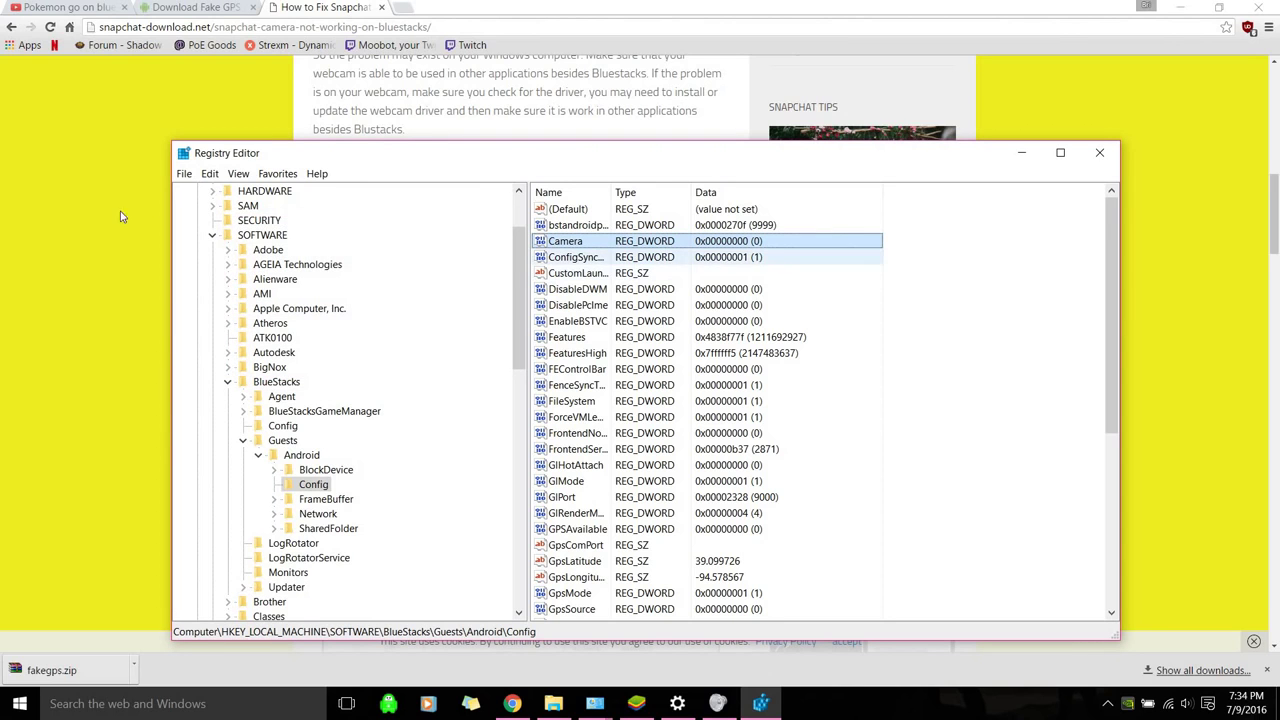
left_click(184, 173)
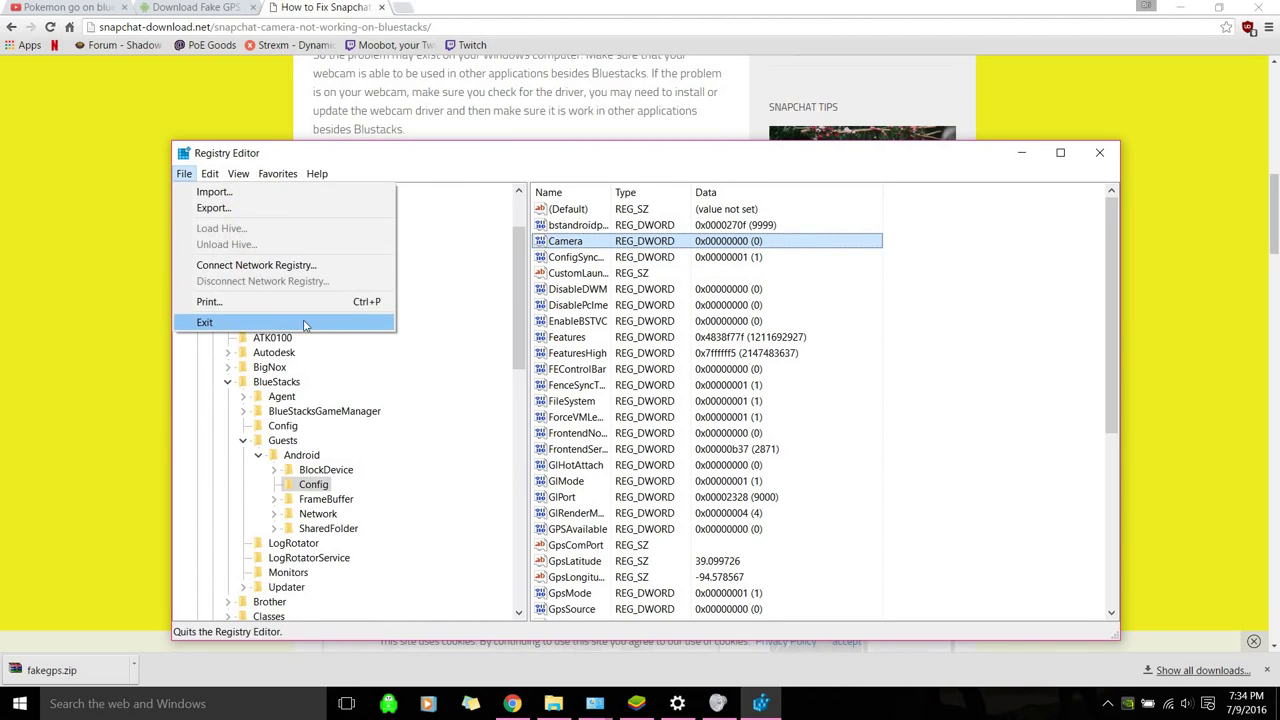
left_click(200, 323)
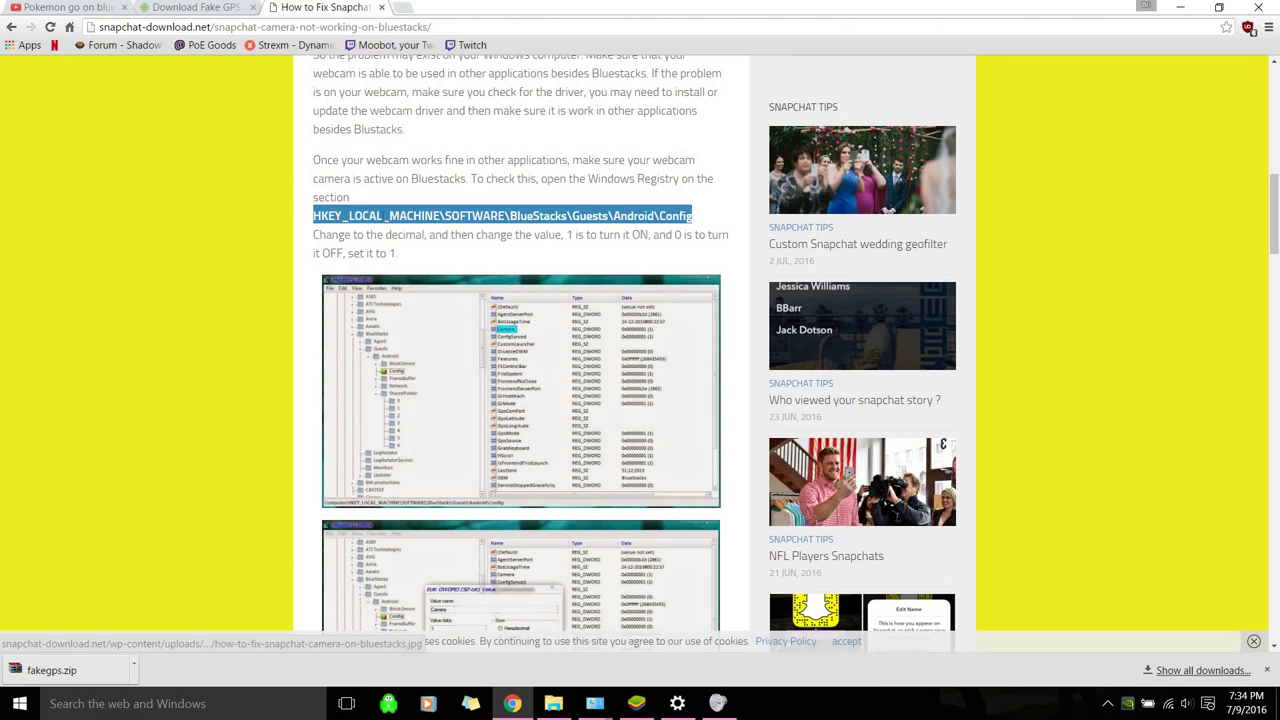
- Minimize the browser, close and relaunch Pokémon GO in BlueStacks, and maximize the emulator window
left_click_drag(377, 253, 398, 254)
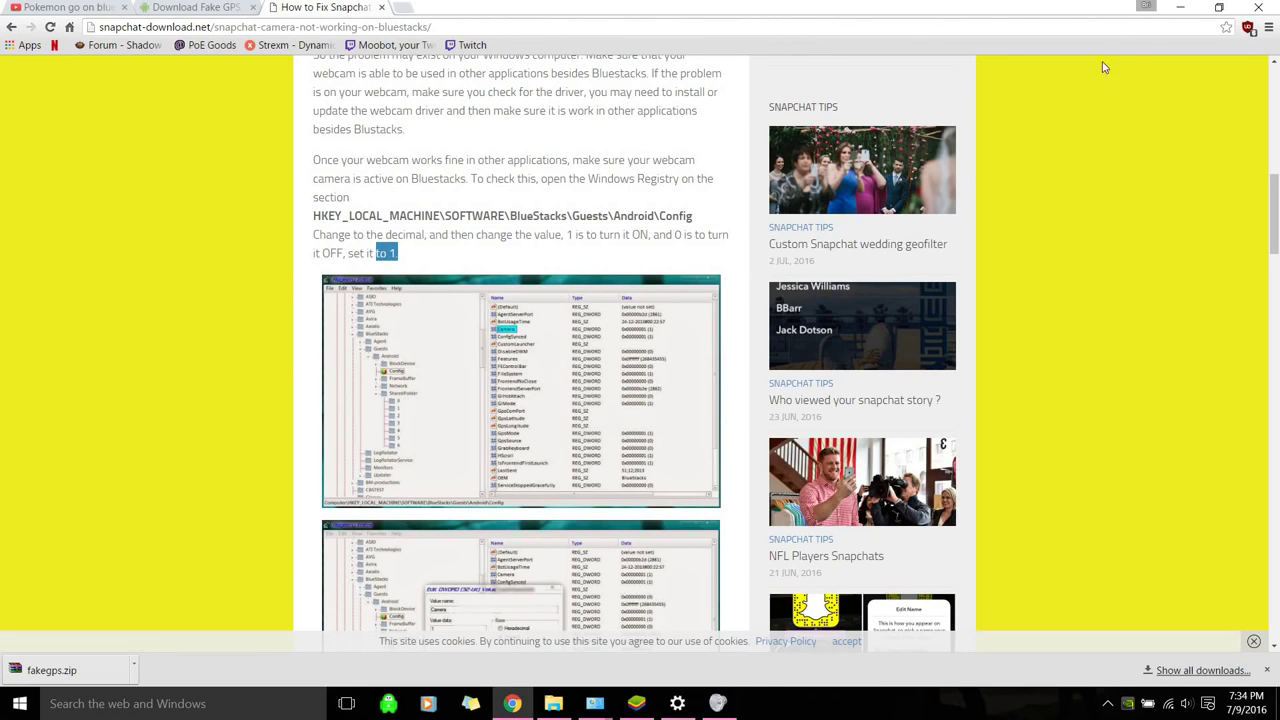
left_click(1179, 9)
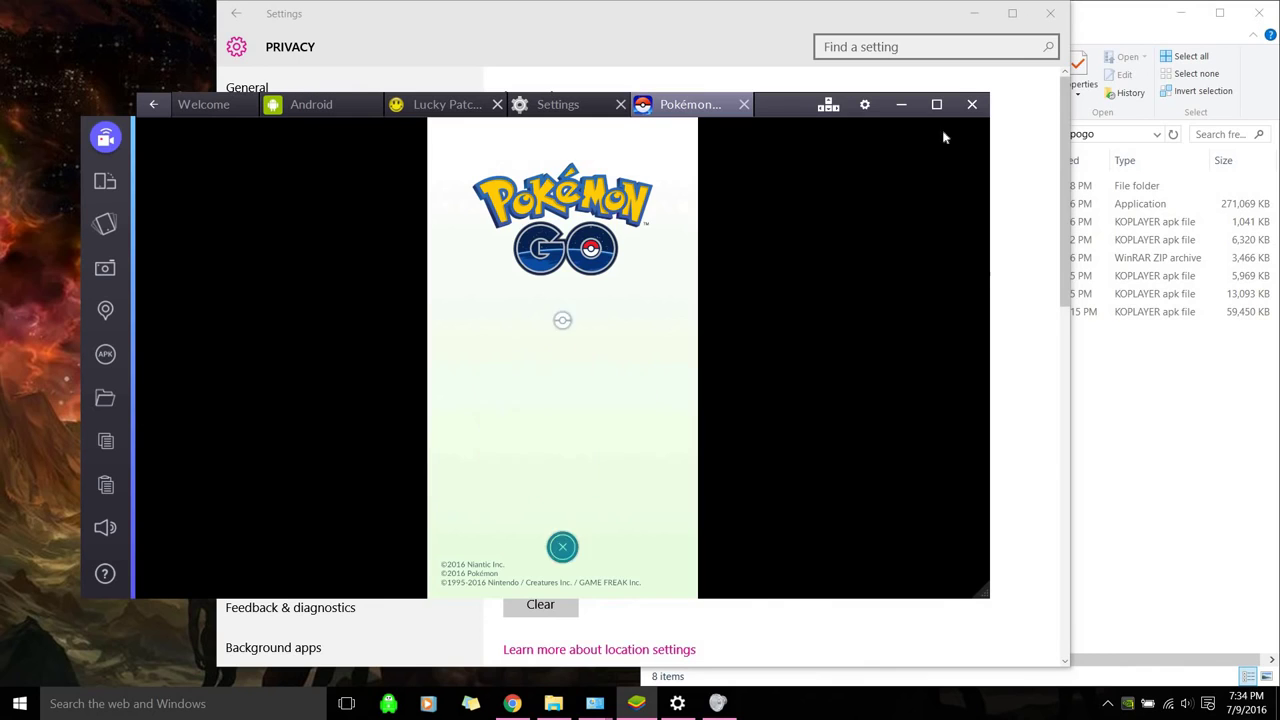
left_click(743, 104)
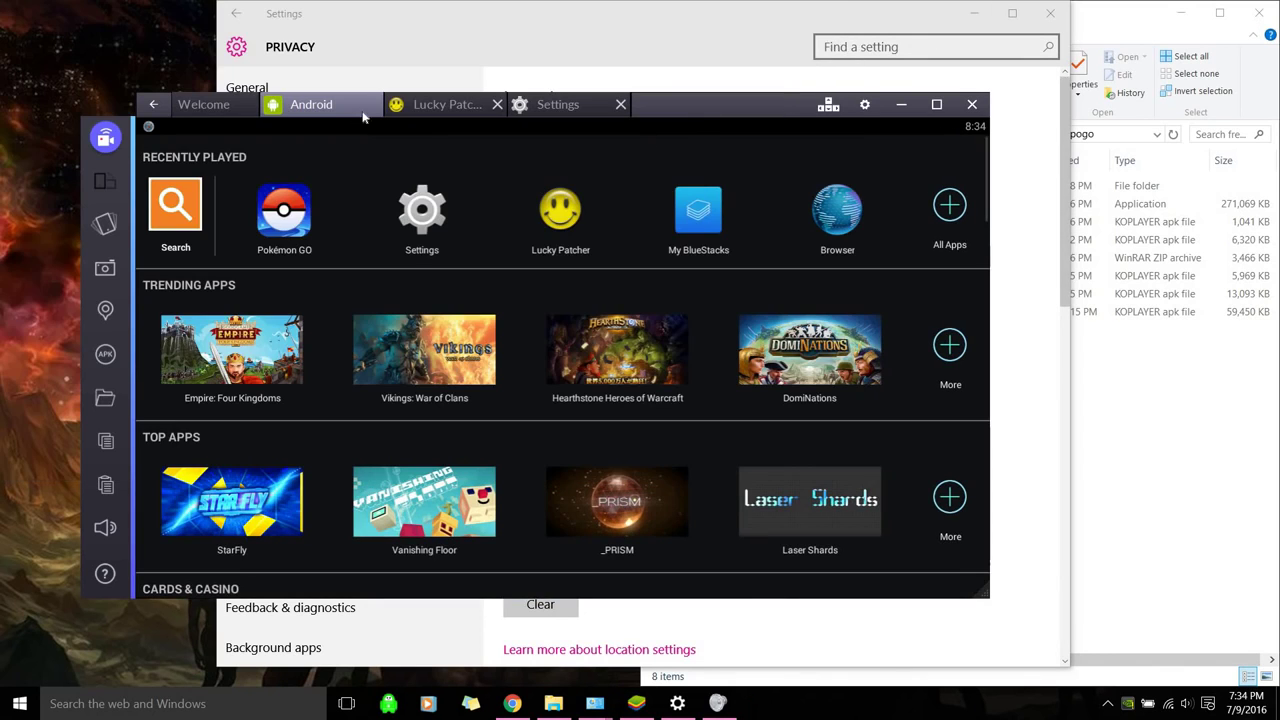
left_click(284, 210)
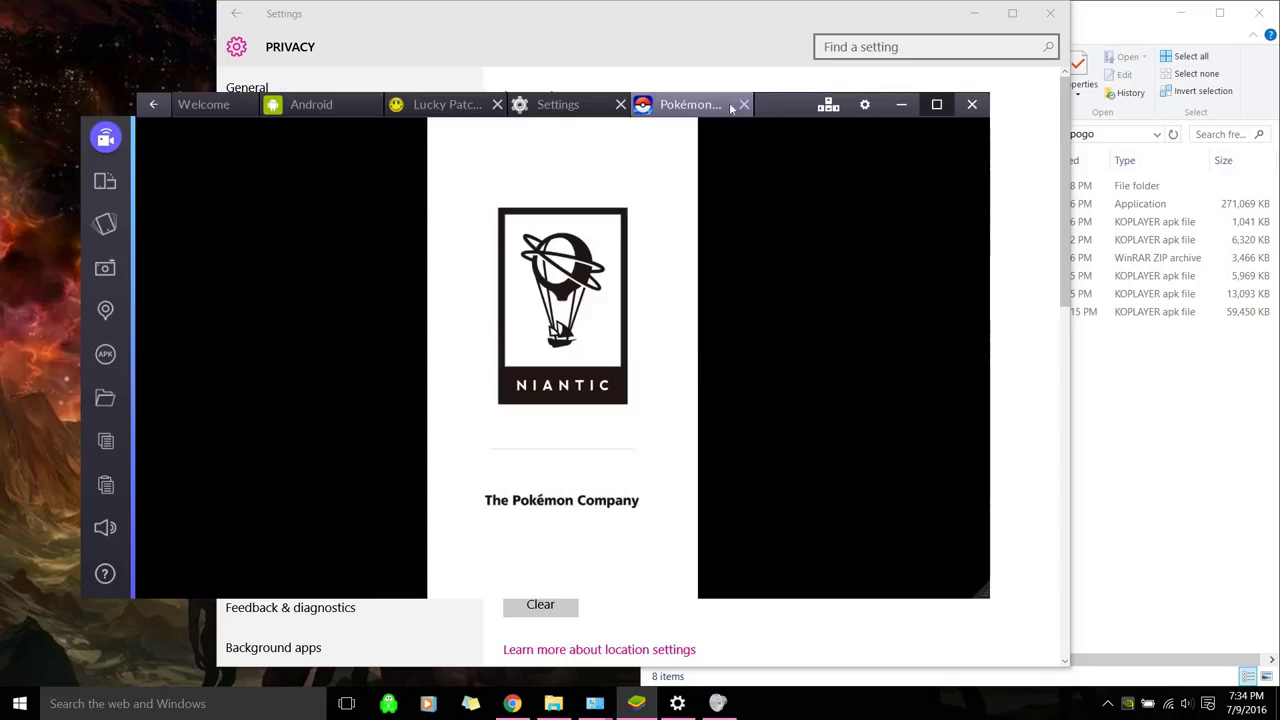
left_click(947, 108)
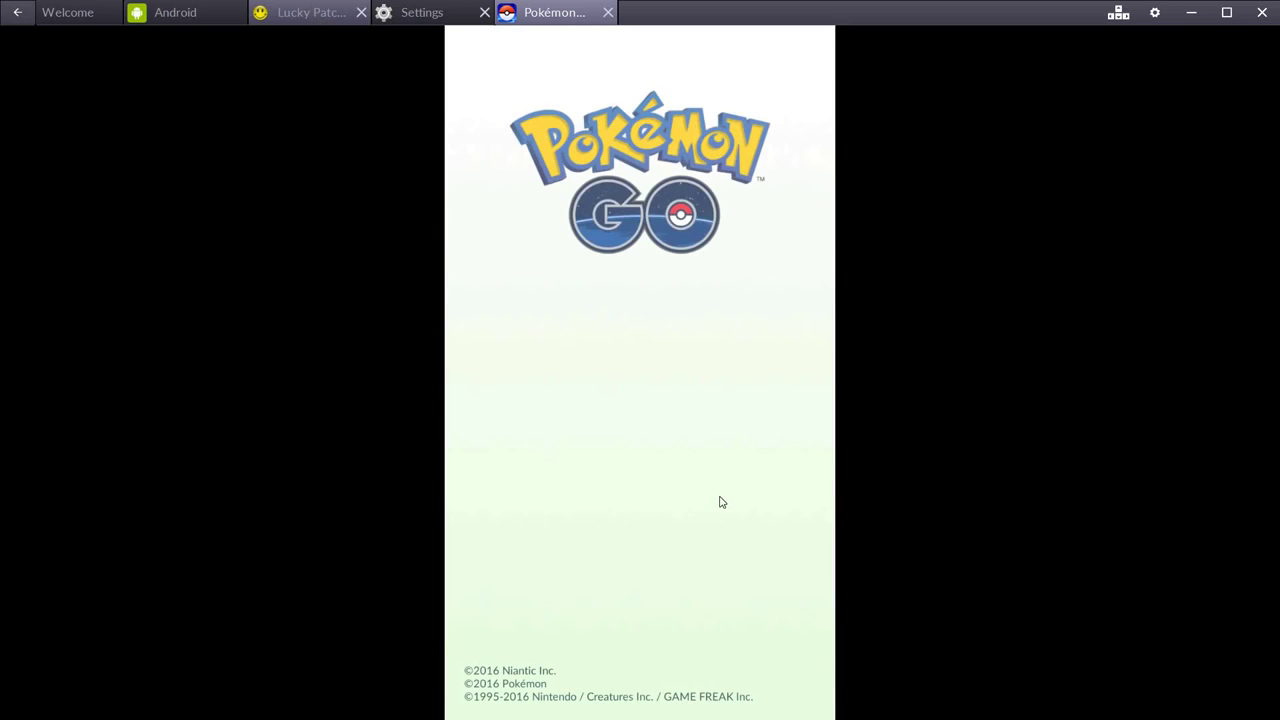
- Check the nearby Pokémon list in the game and spin the Central Park-Conservatory Gard PokéStop for items
left_click(594, 434)
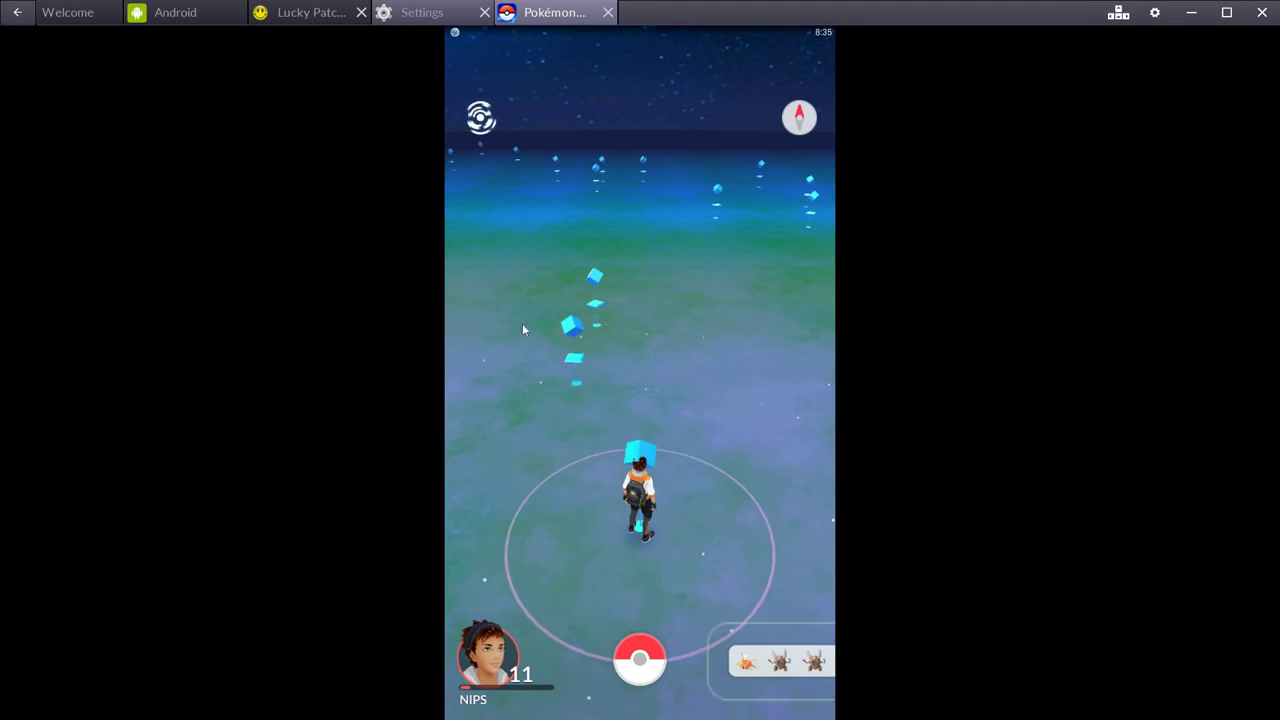
left_click_drag(641, 322, 780, 335)
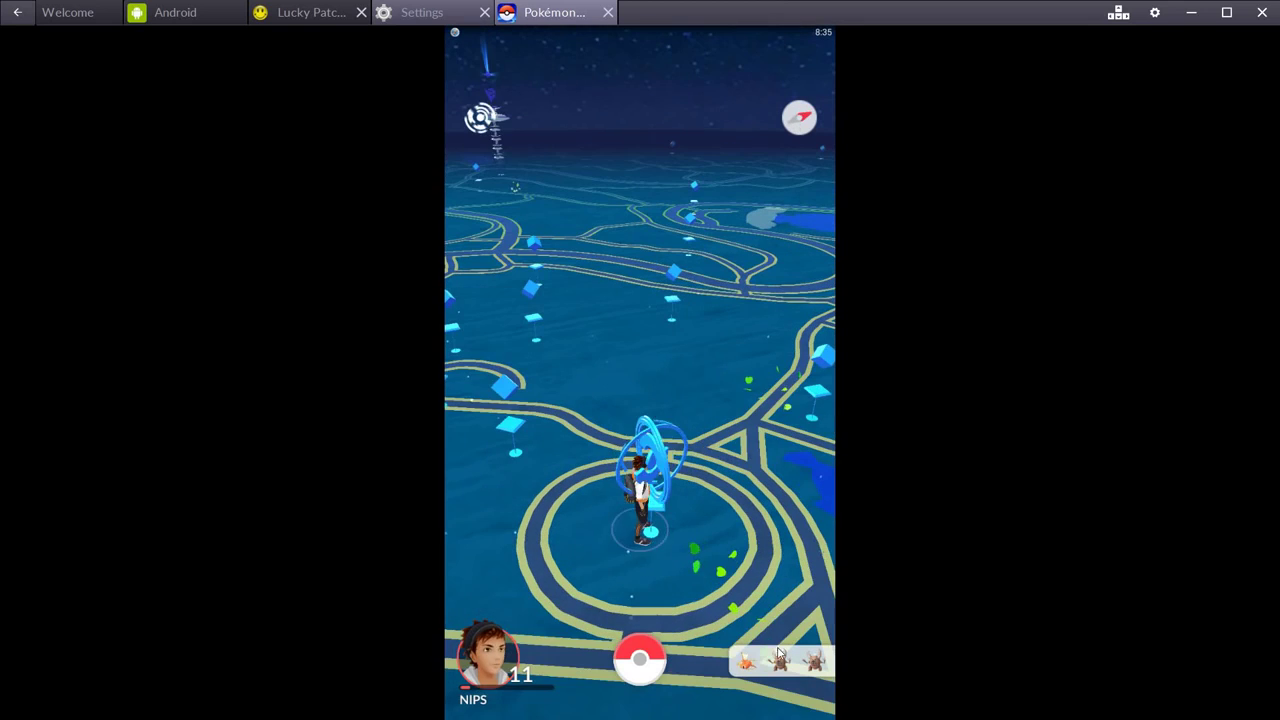
left_click(782, 660)
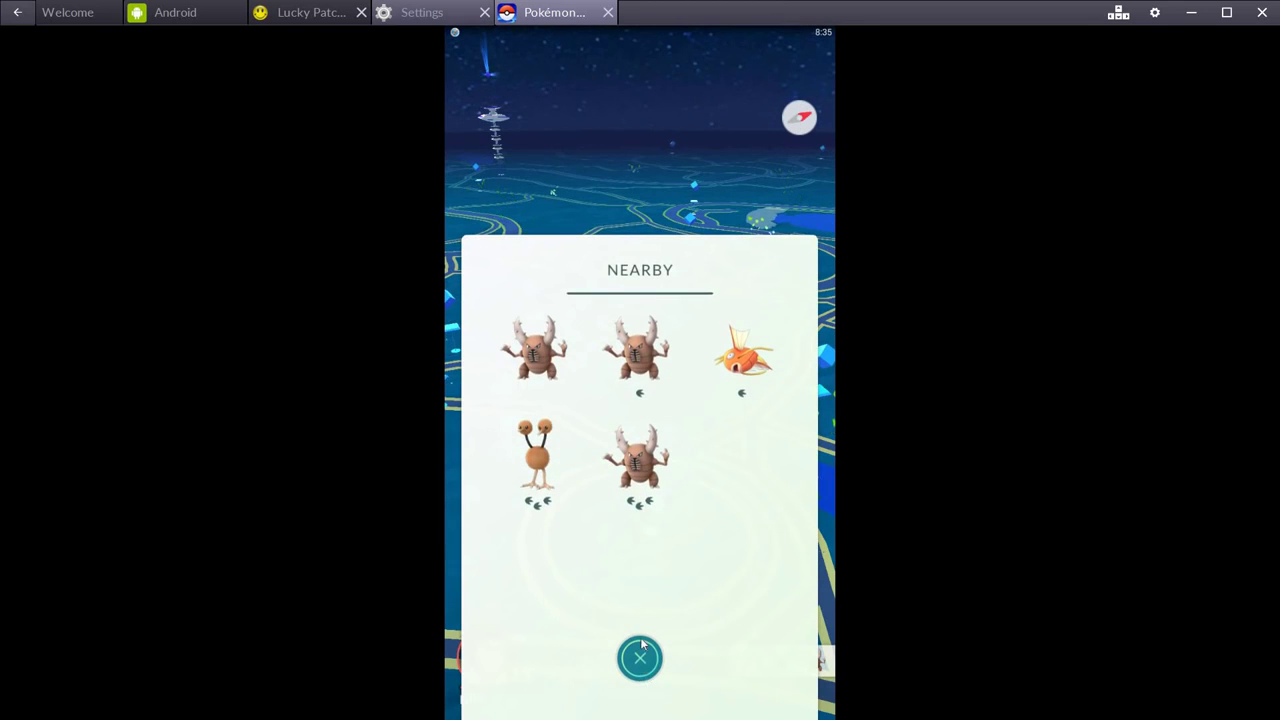
left_click(640, 655)
left_click(656, 510)
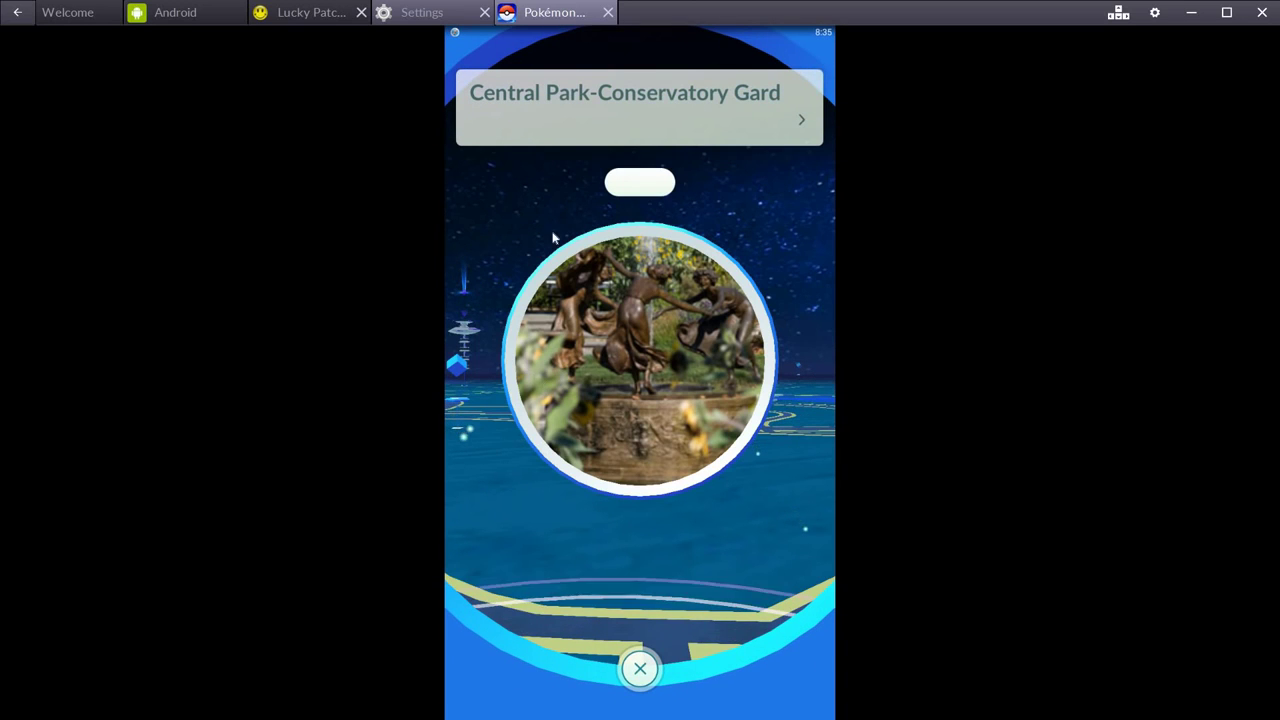
left_click_drag(543, 377, 1182, 407)
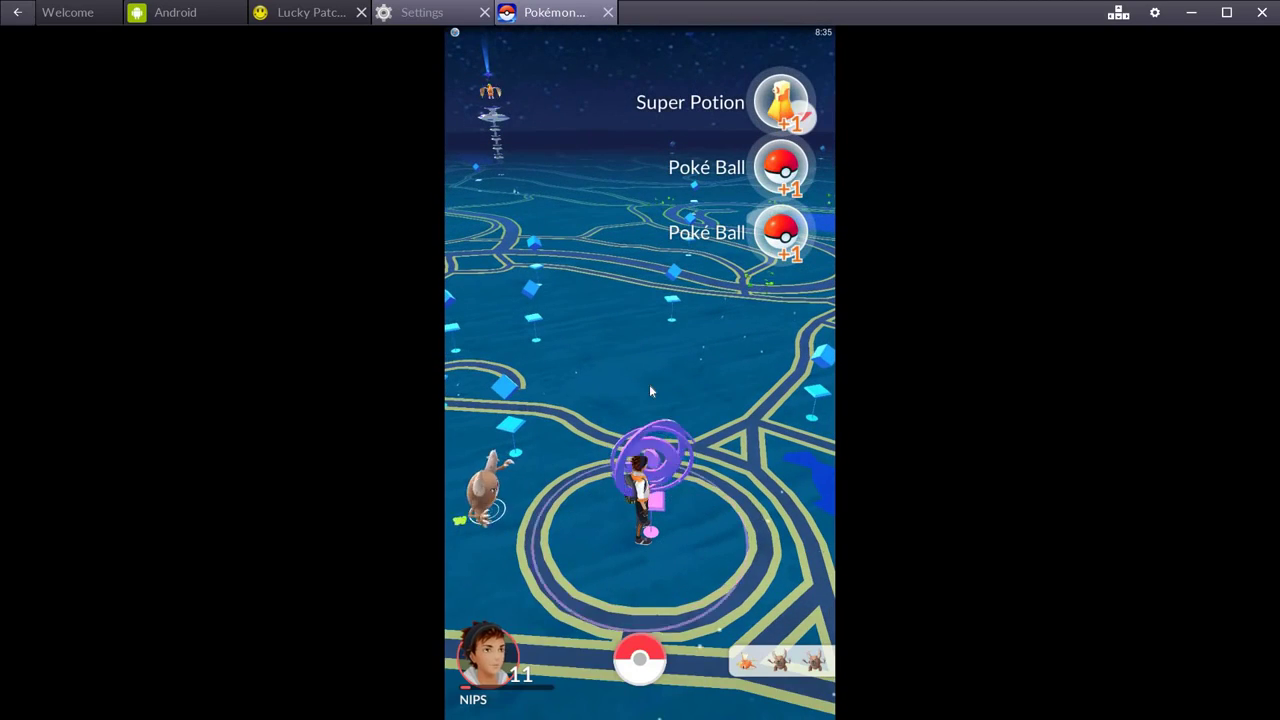
- Reopen FakeGPS, move the marker just west of Untermyer Fountain, and start faking that location
left_click_drag(586, 374, 420, 357)
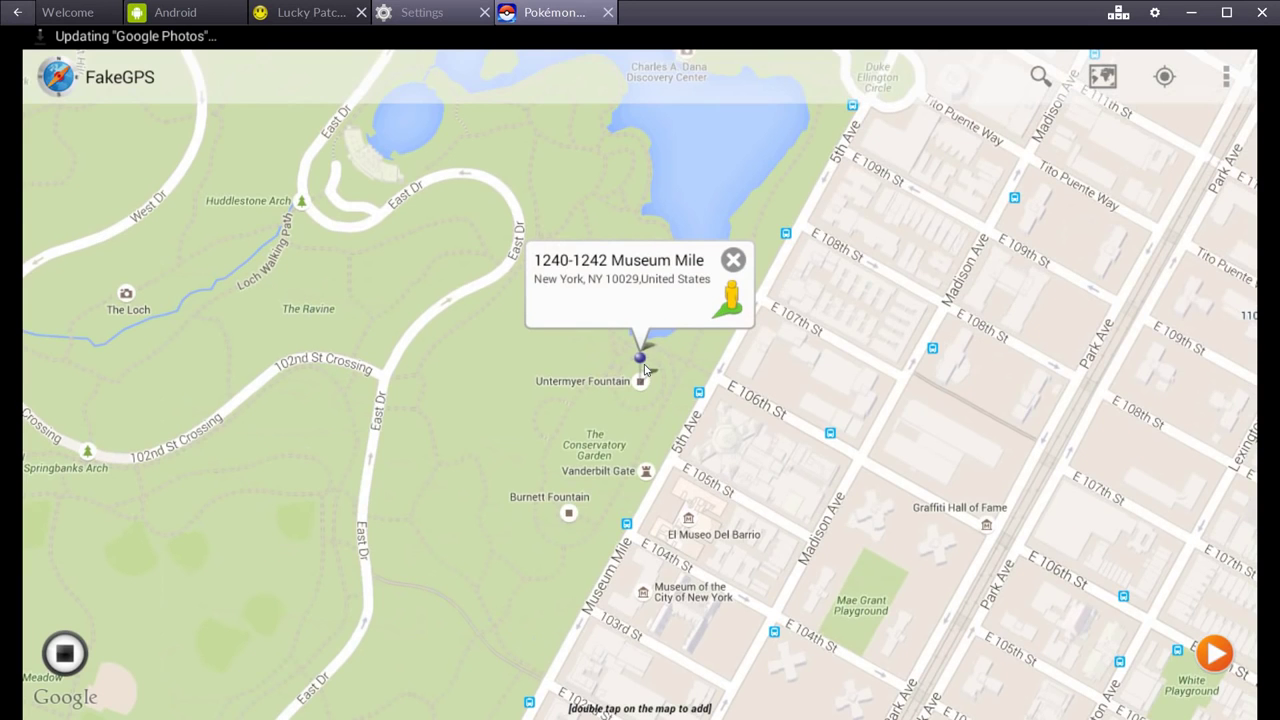
double_click(558, 394)
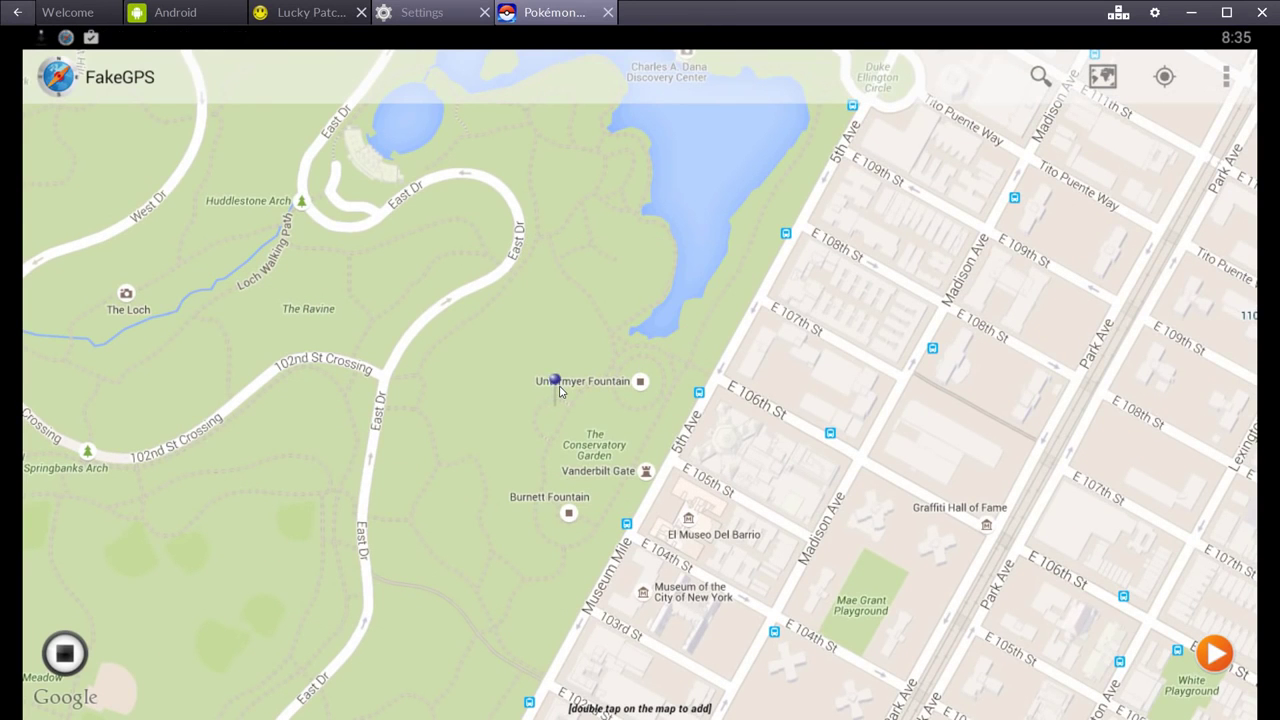
left_click(562, 392)
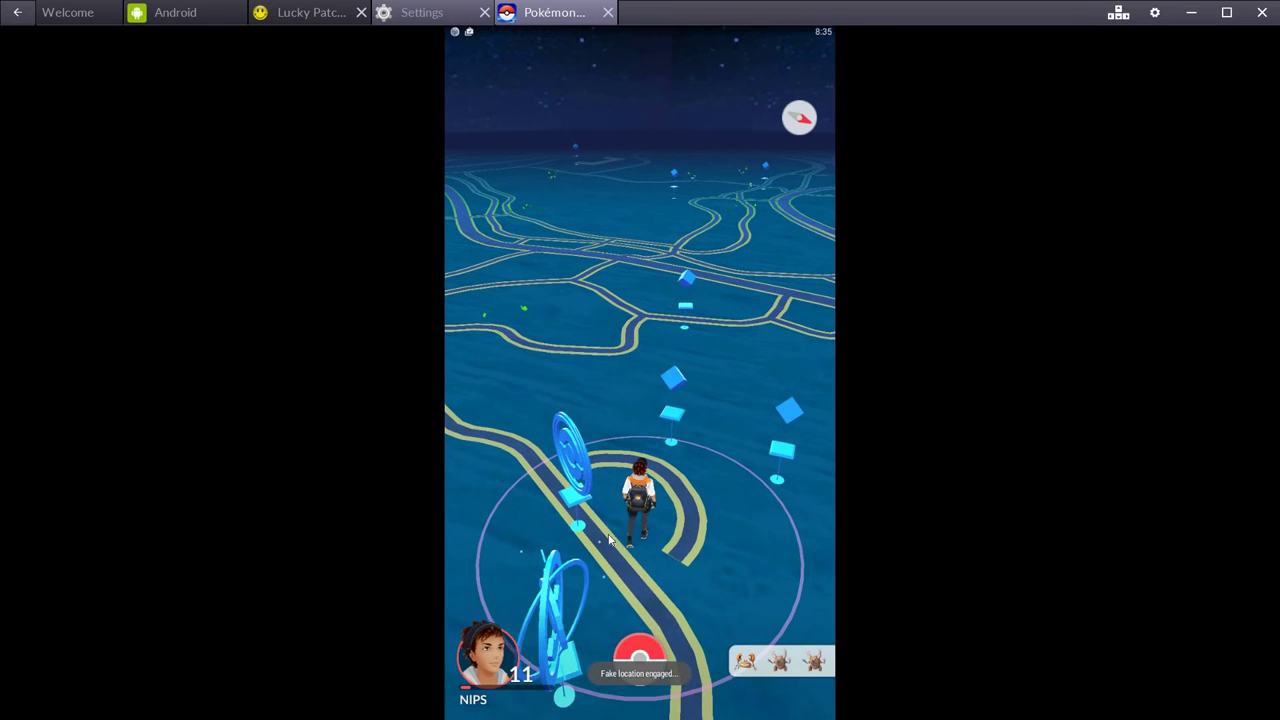
- Spin the North Carolina and New Jersey Compass PokéStops and collect their items
left_click(671, 385)
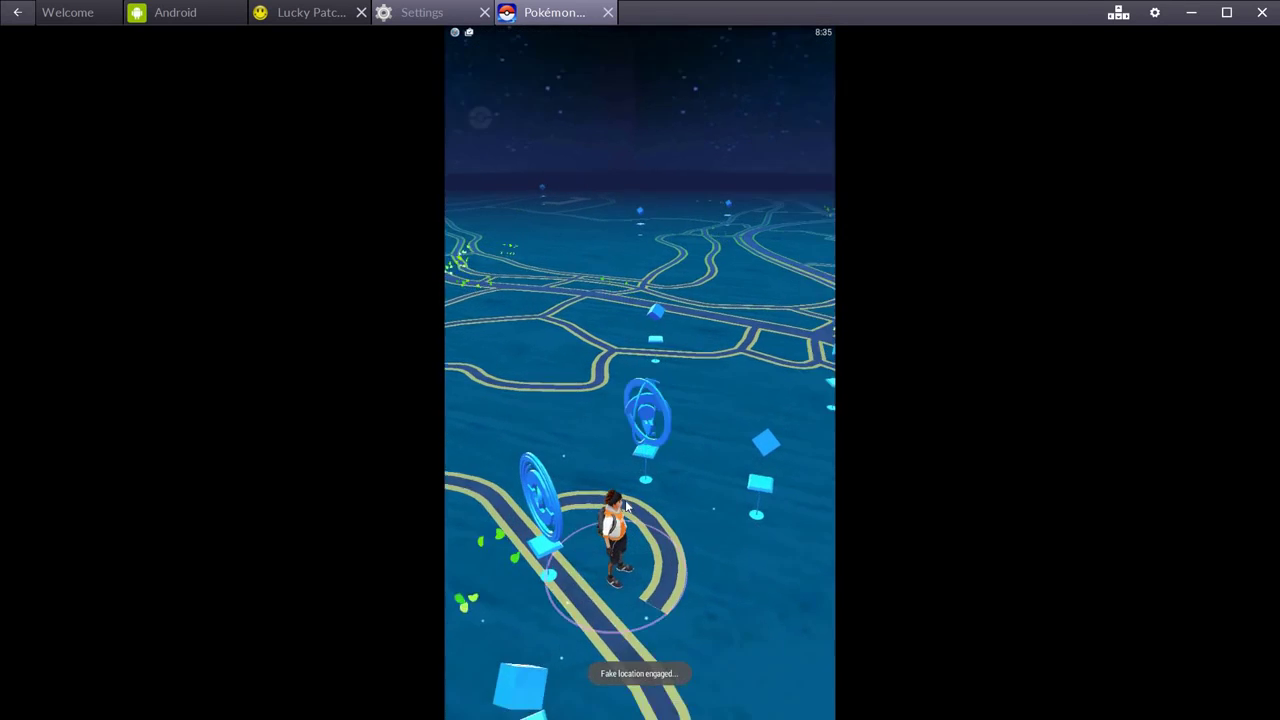
left_click_drag(720, 360, 560, 365)
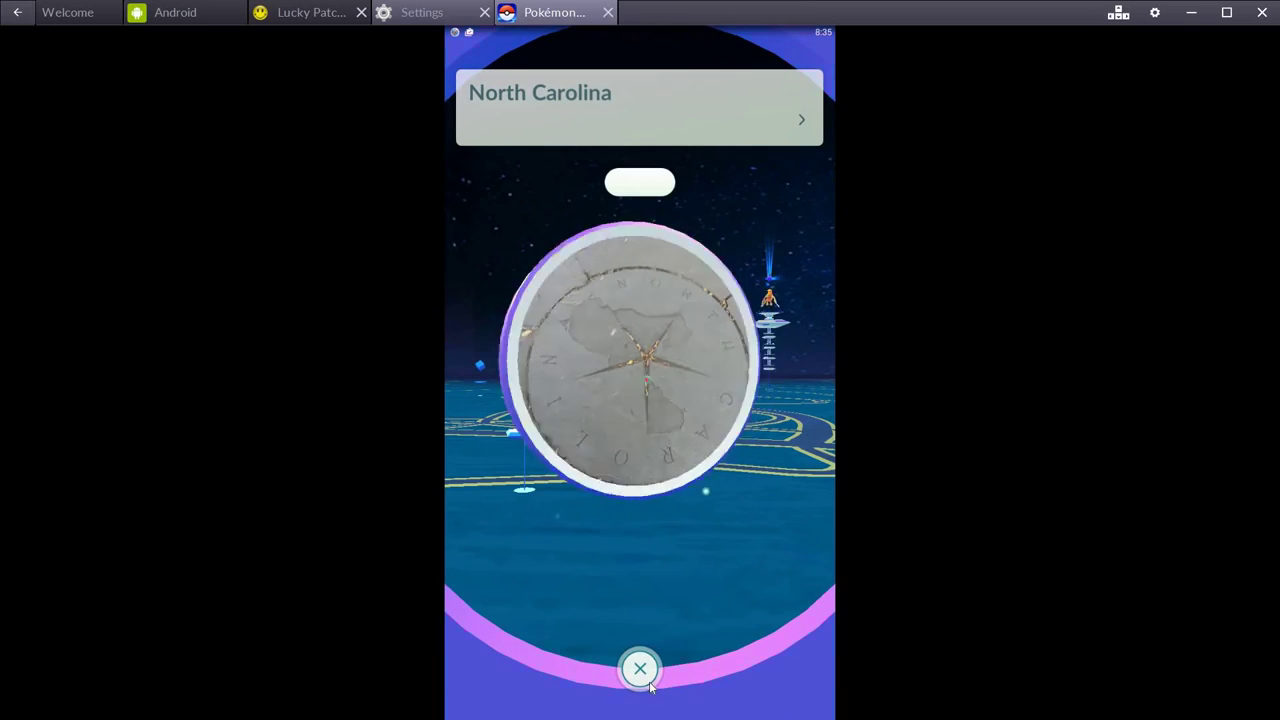
left_click(670, 533)
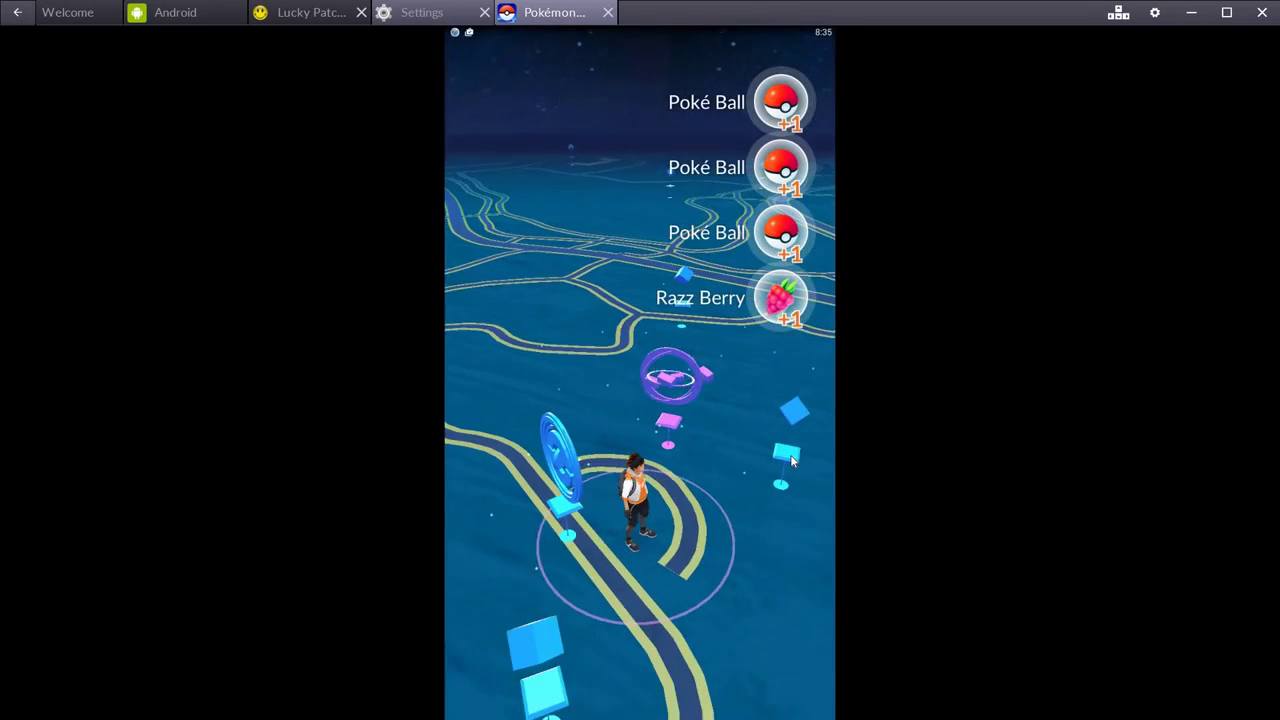
left_click(583, 438)
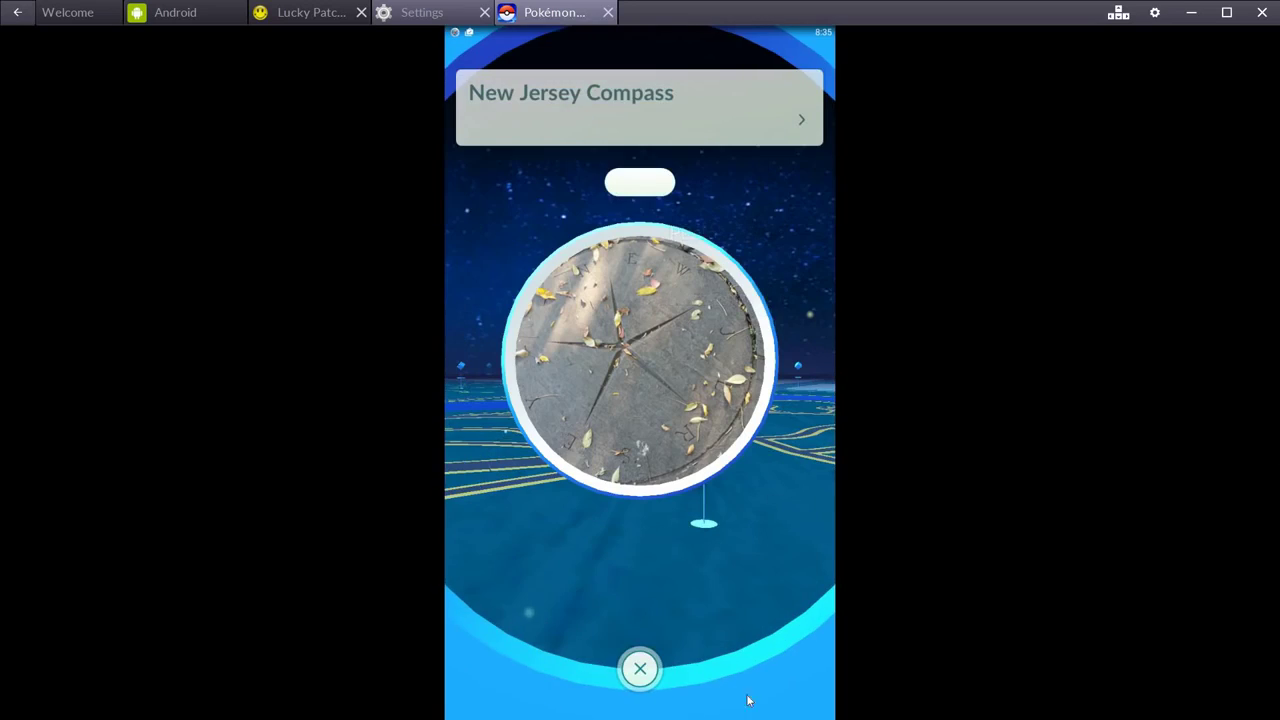
left_click_drag(720, 330, 545, 340)
left_click(640, 666)
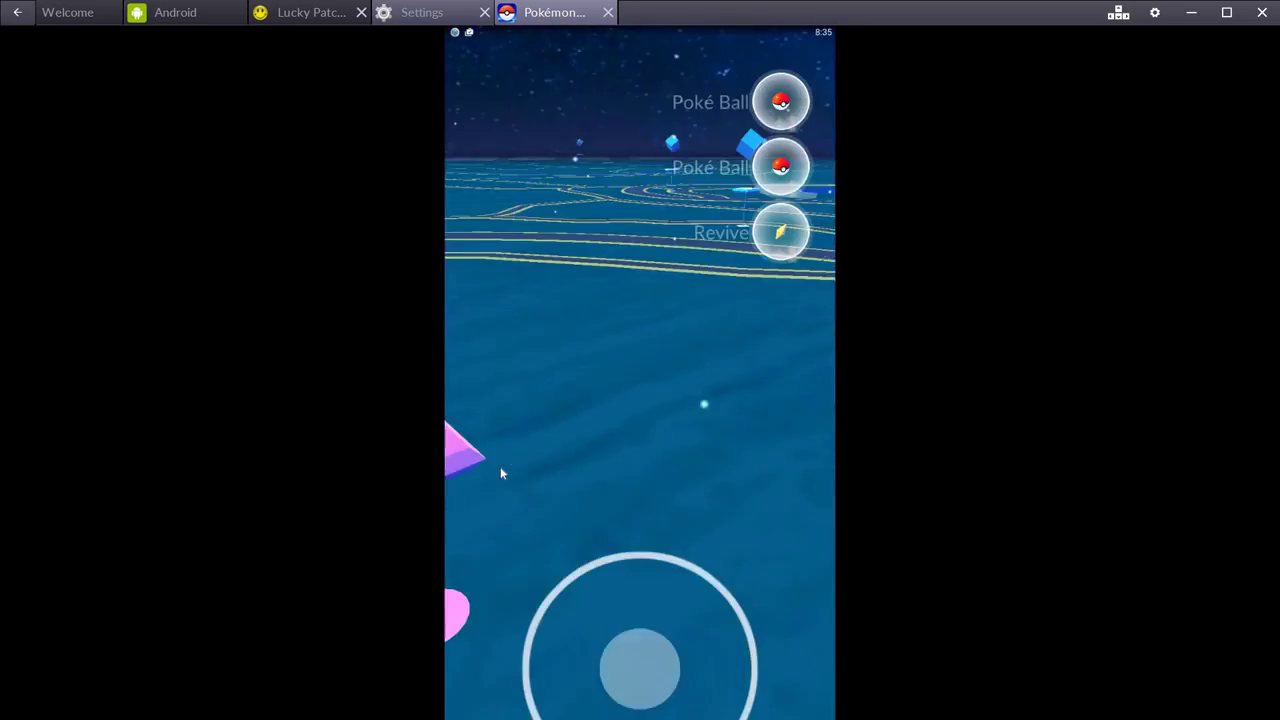
- Spin the Central Park Conservatory Garden and memorial bench PokéStops and collect their items
left_click(620, 430)
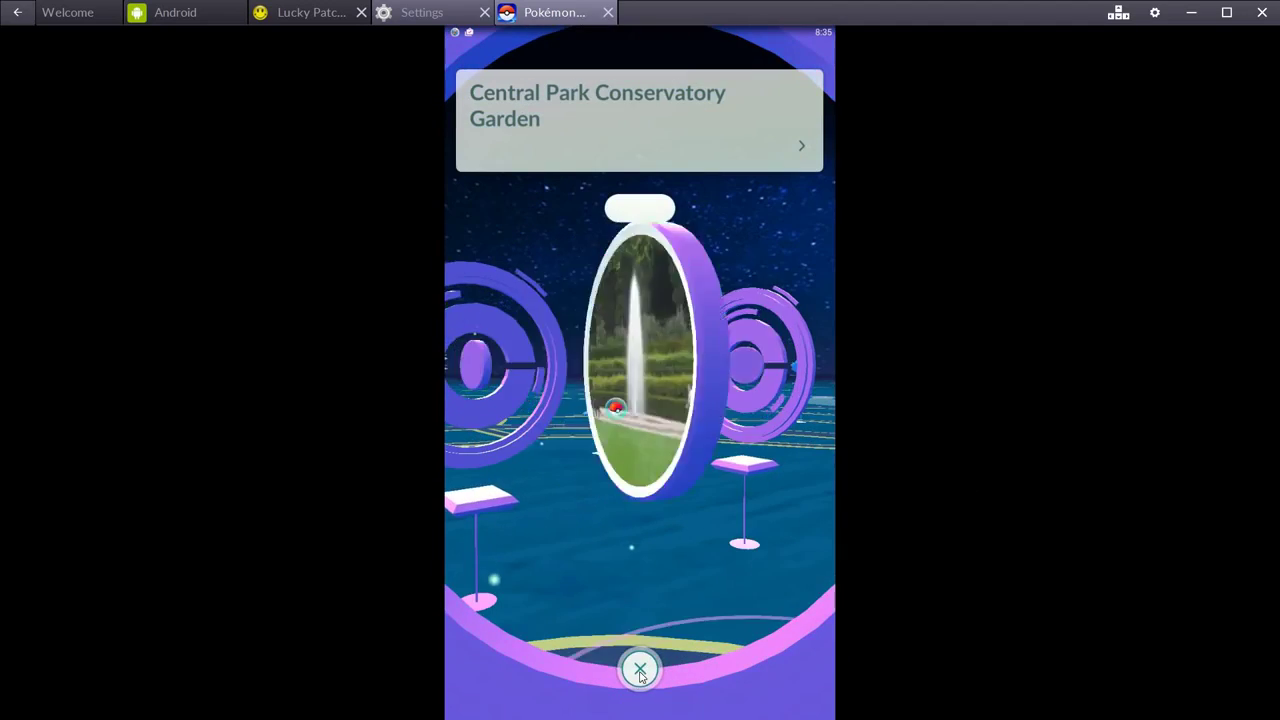
left_click(640, 670)
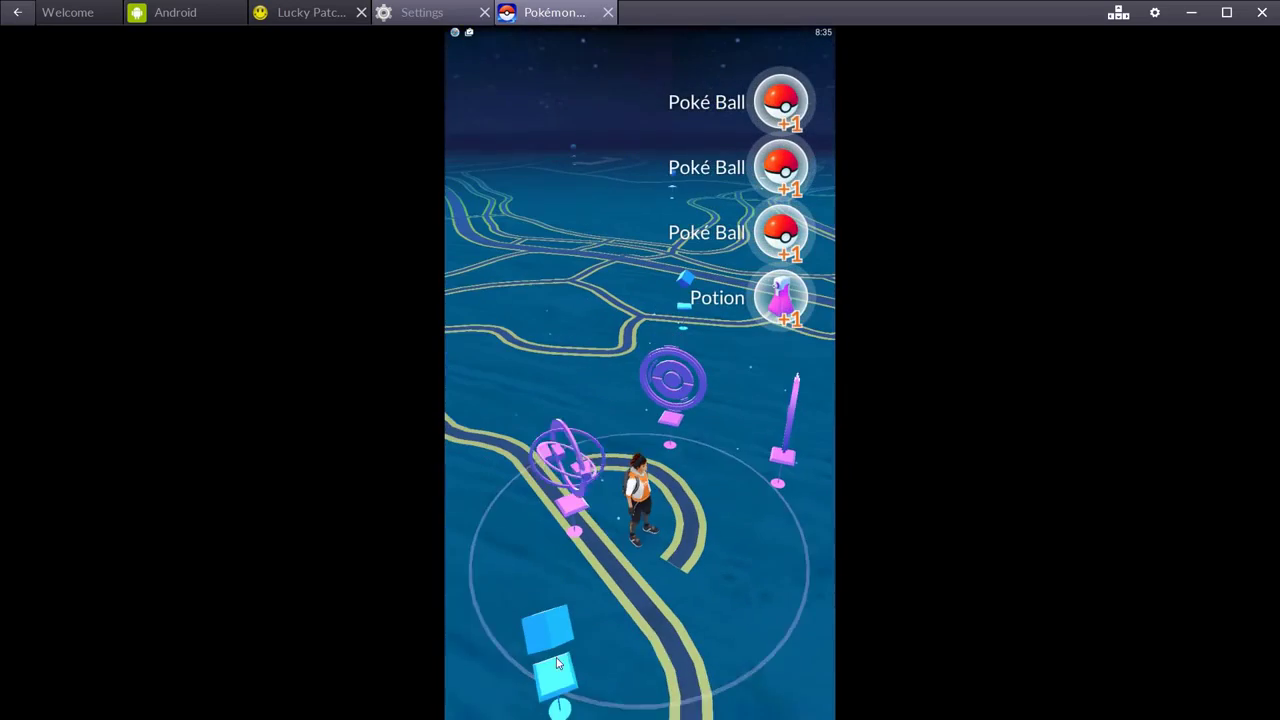
left_click_drag(795, 540, 604, 416)
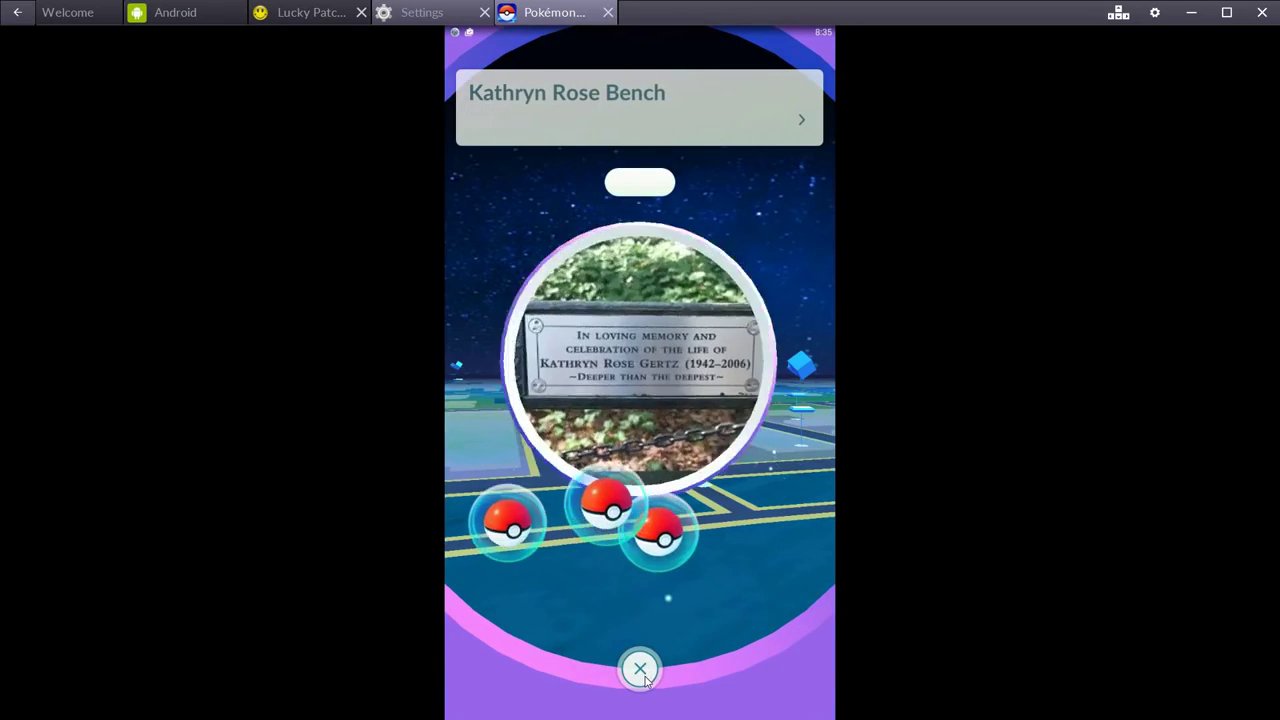
left_click(640, 668)
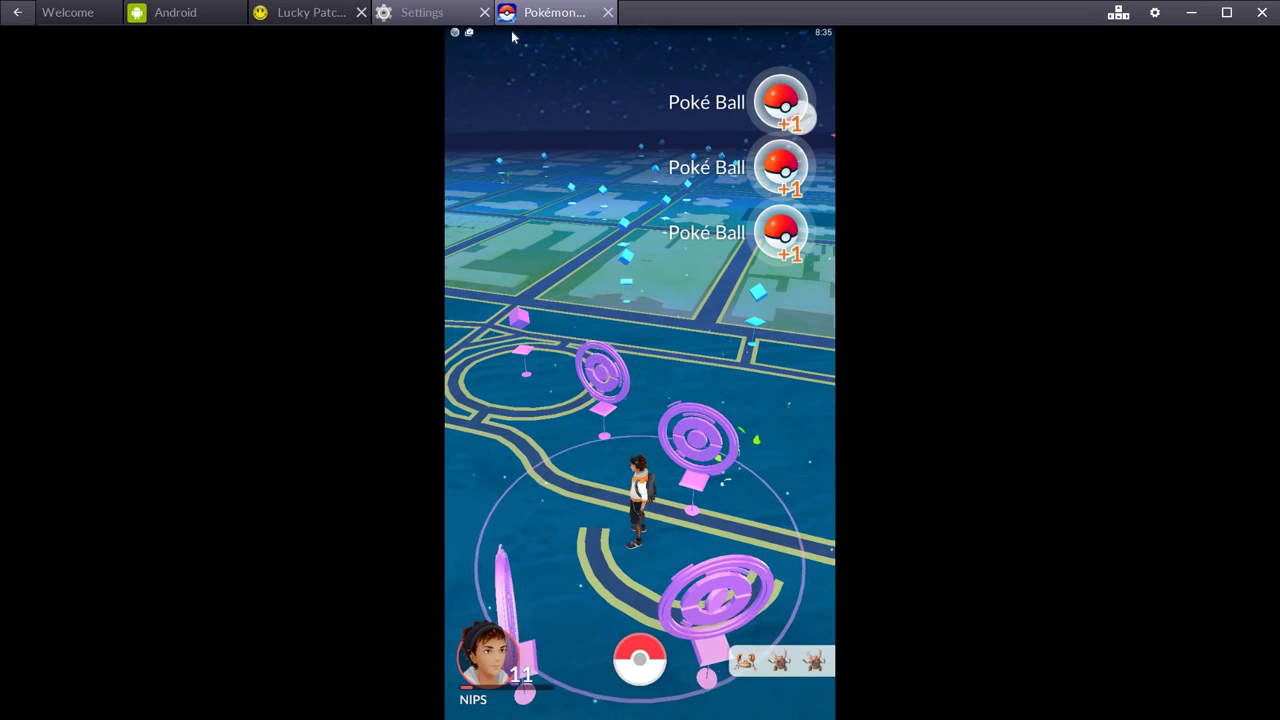
- Reopen FakeGPS, save the marked spot just west of Untermyer Fountain to favorites, and return to the game
left_click_drag(512, 36, 545, 89)
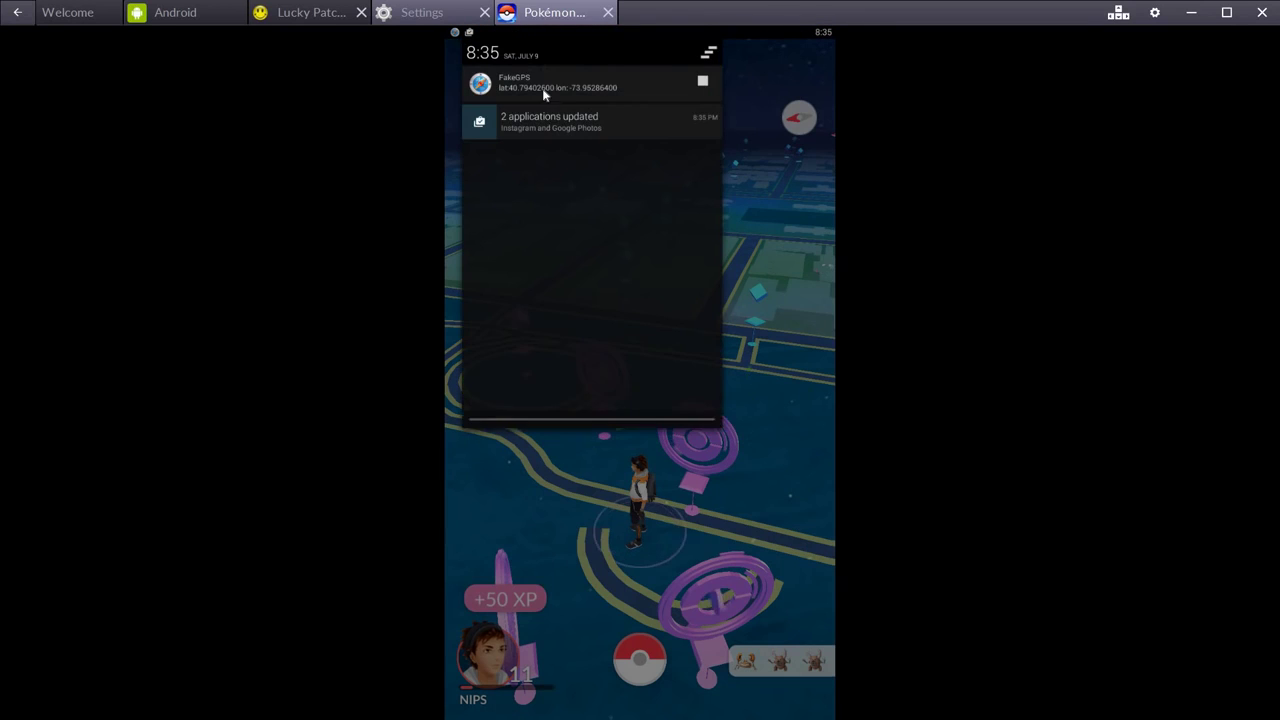
left_click(545, 89)
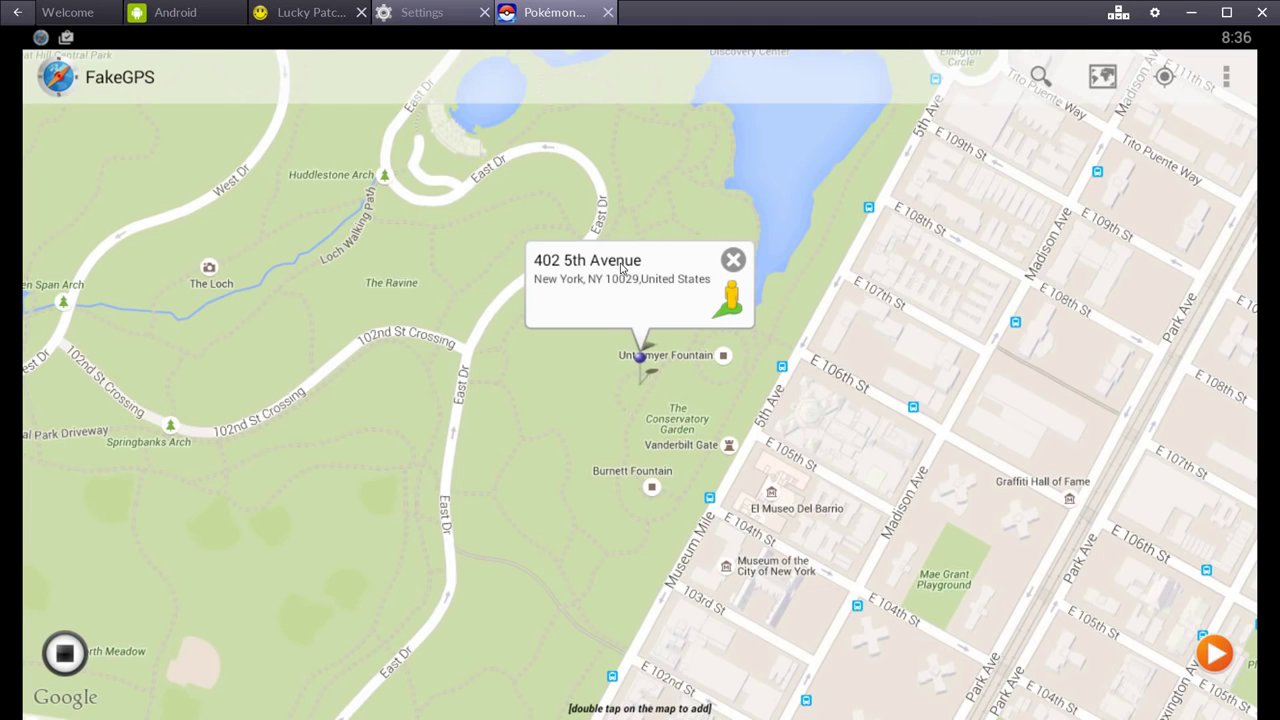
left_click(620, 263)
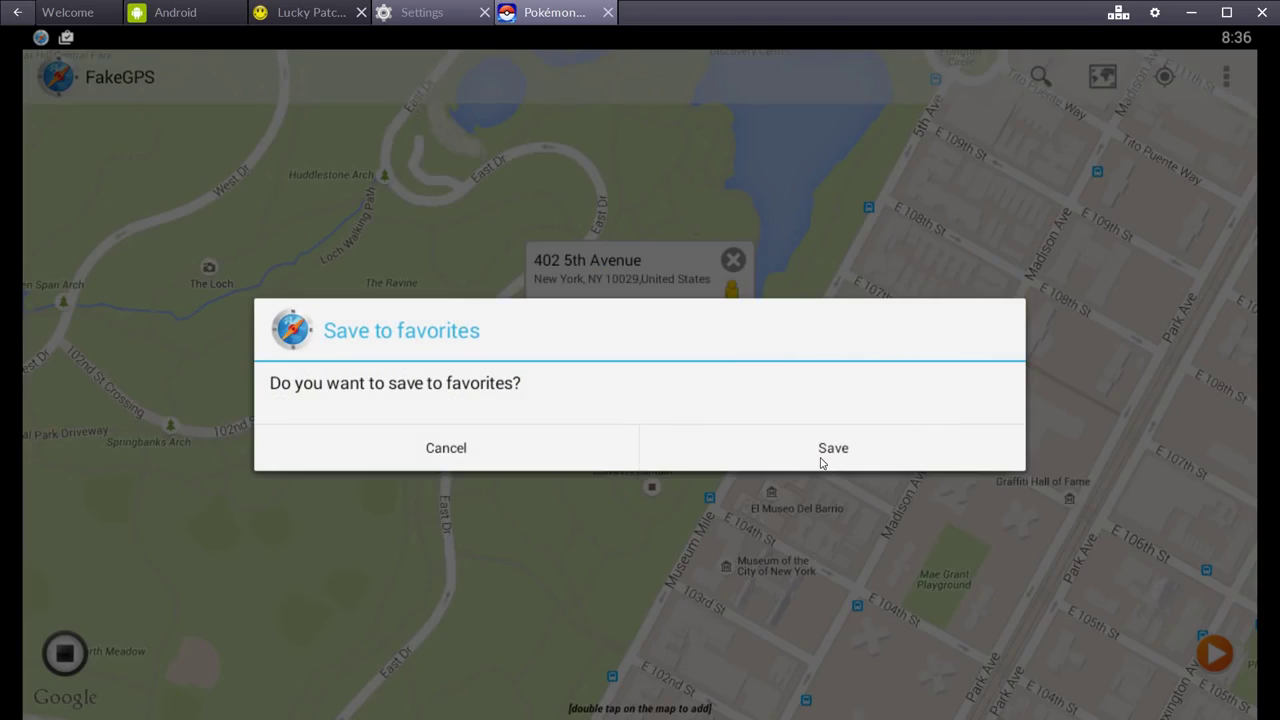
left_click(829, 451)
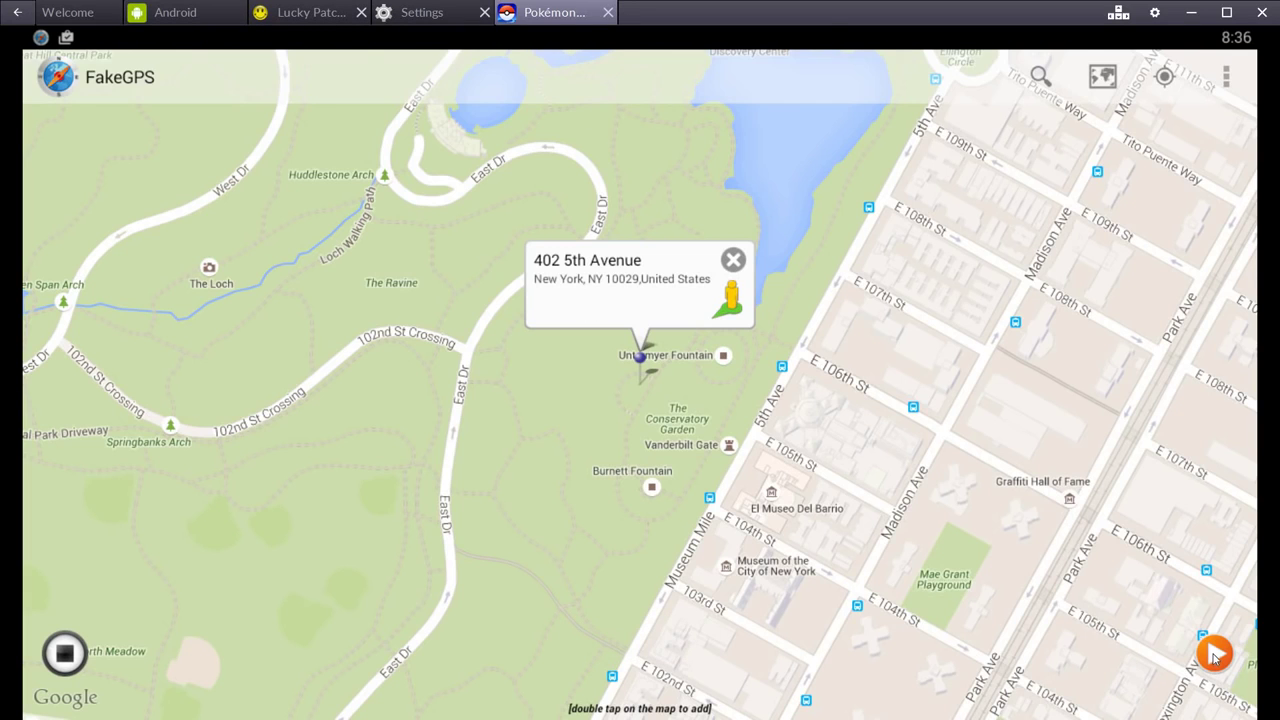
key("Escape")
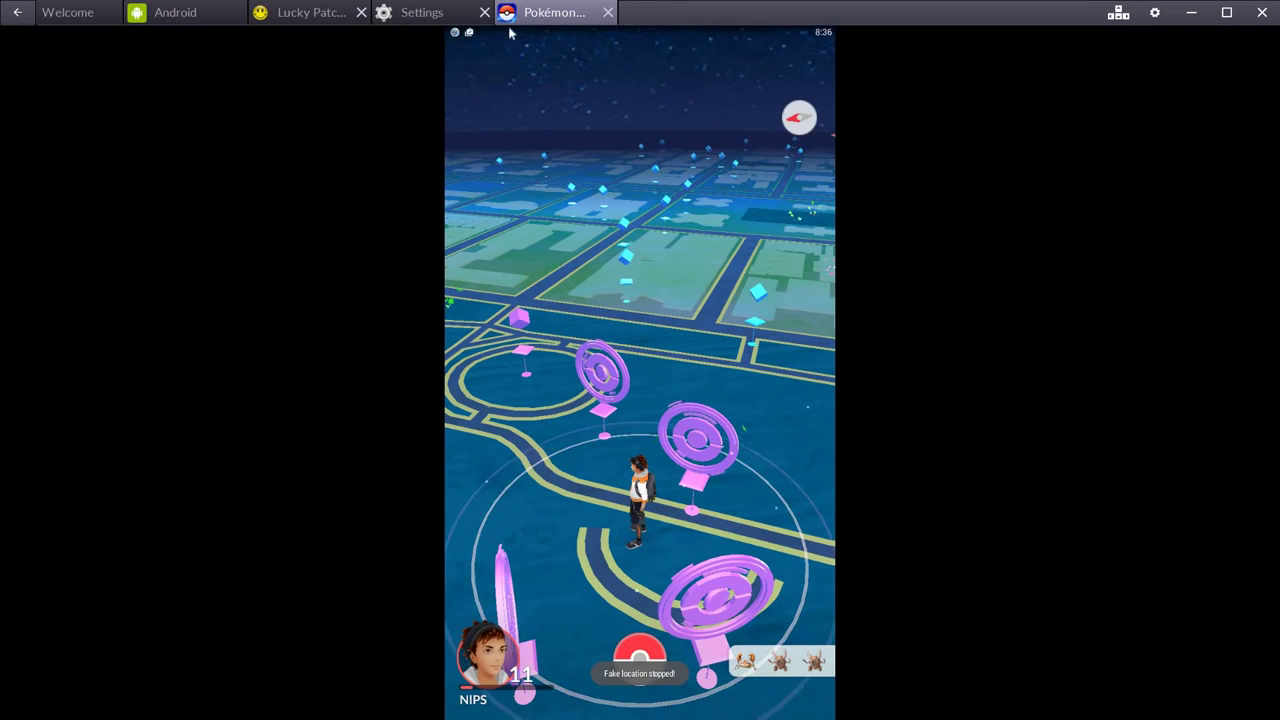
- Reopen FakeGPS, shift the marker slightly southeast beside Untermyer Fountain, and start faking that location
left_click_drag(533, 32, 535, 81)
left_click(535, 84)
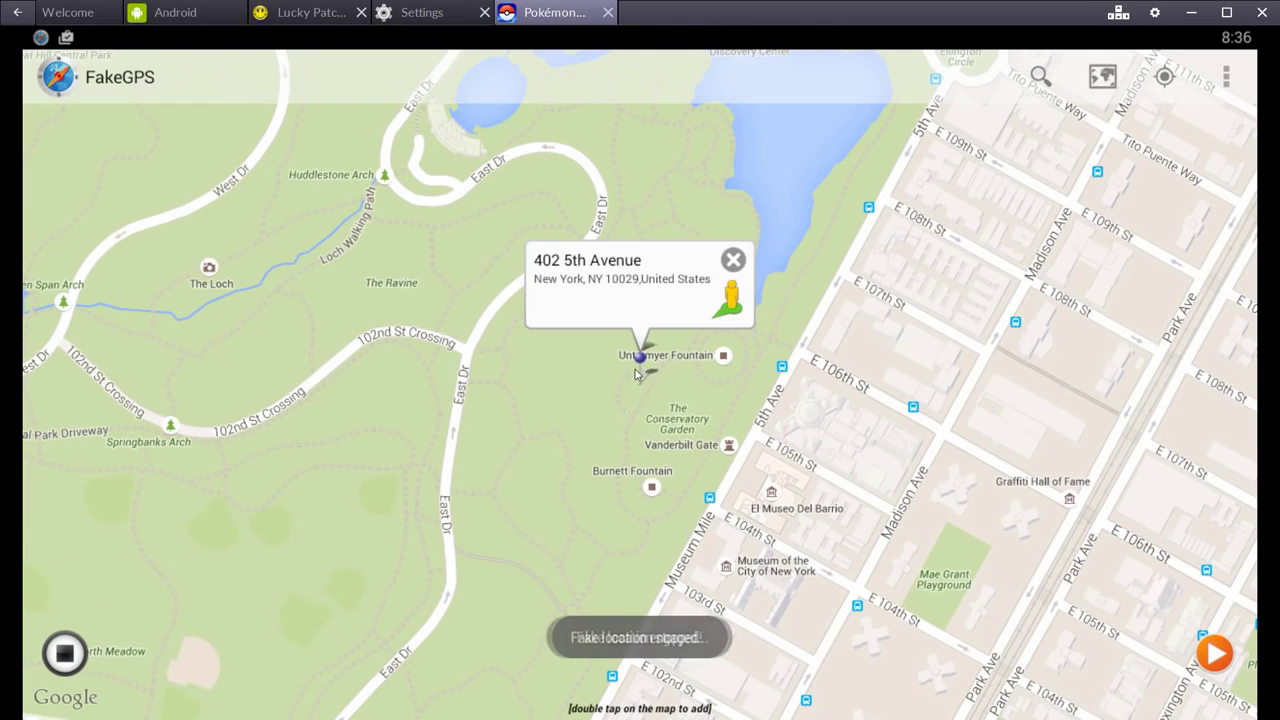
left_click(669, 380)
left_click(669, 370)
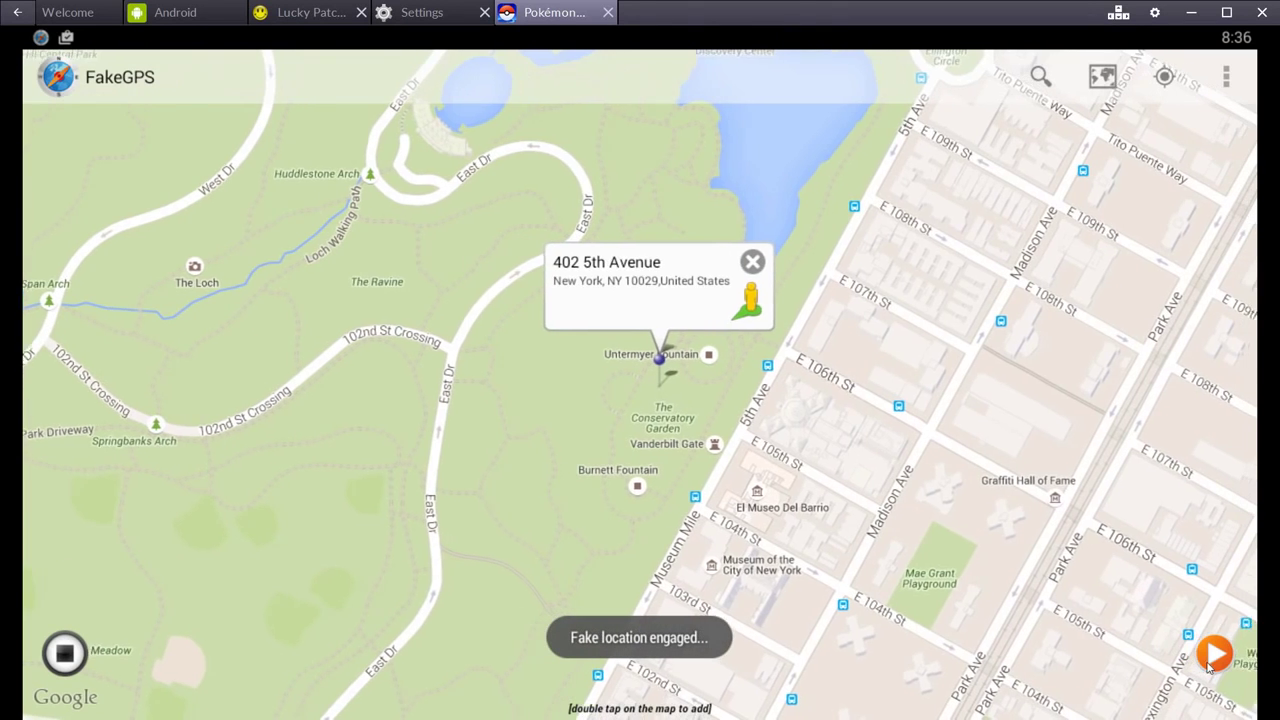
key("Escape")
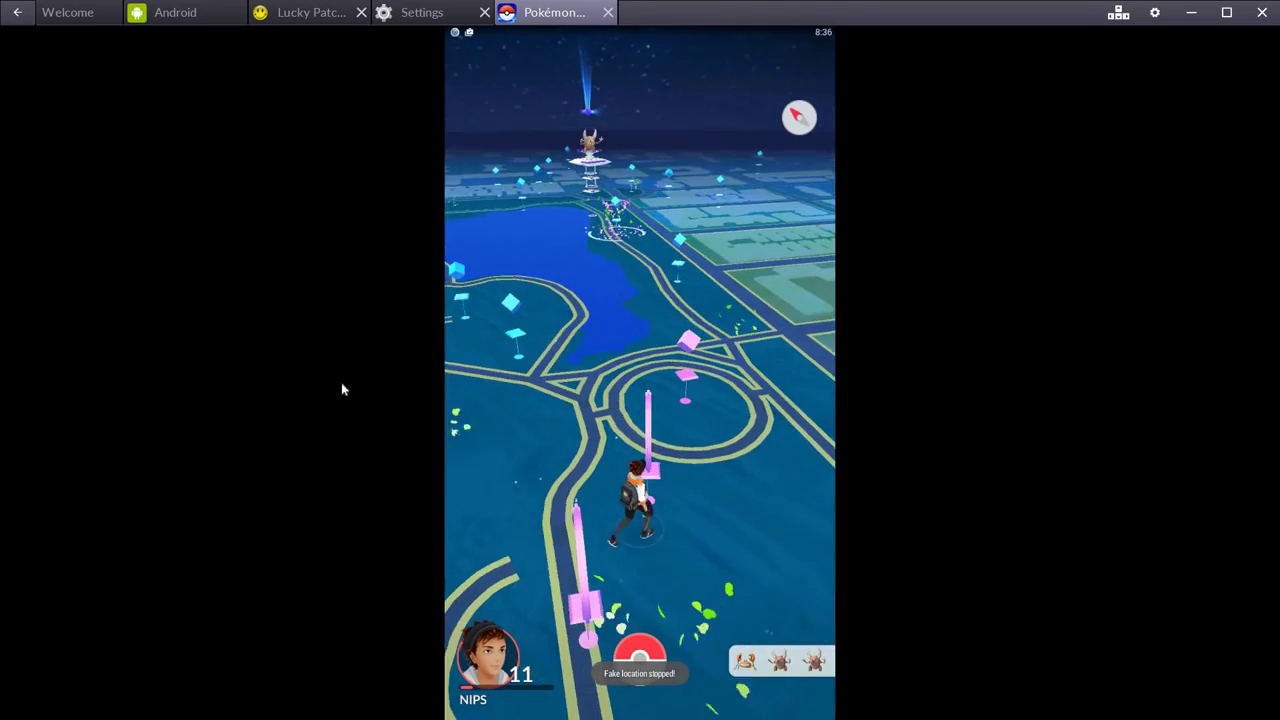
- Check the nearby Pokémon list in the game and throw Poké Balls at the Pinsir until it is caught
left_click(770, 660)
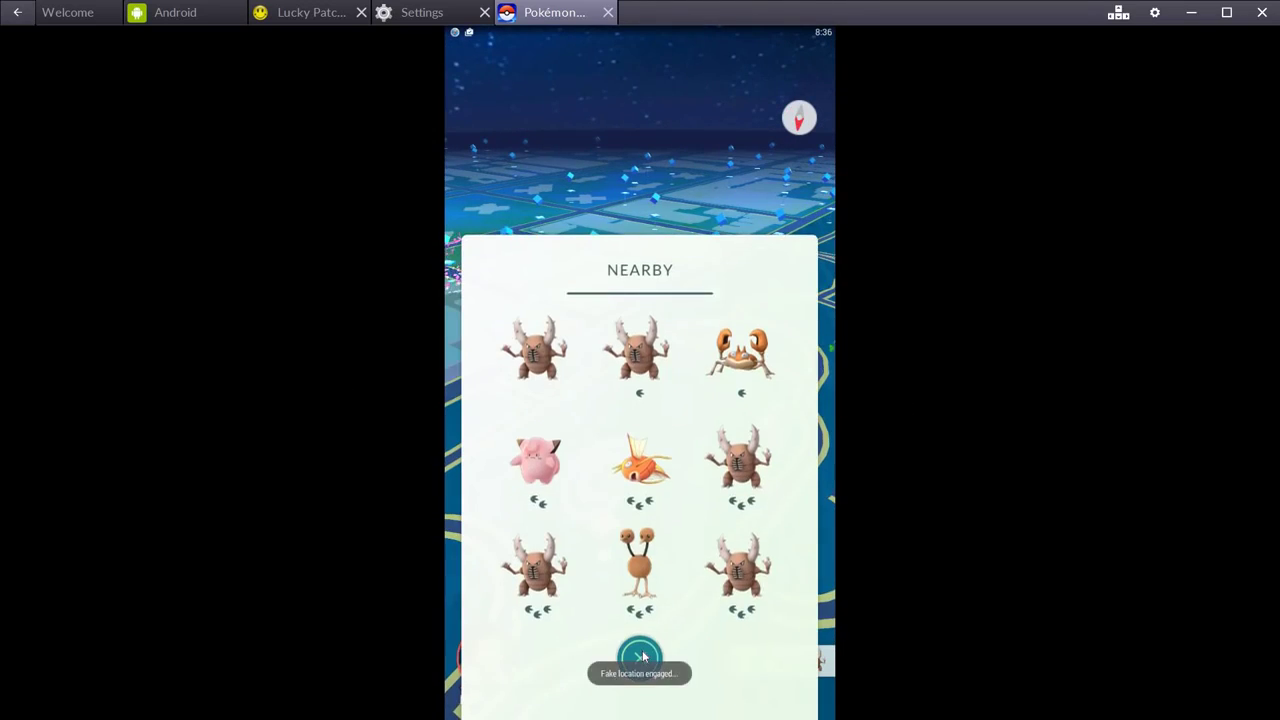
left_click(641, 663)
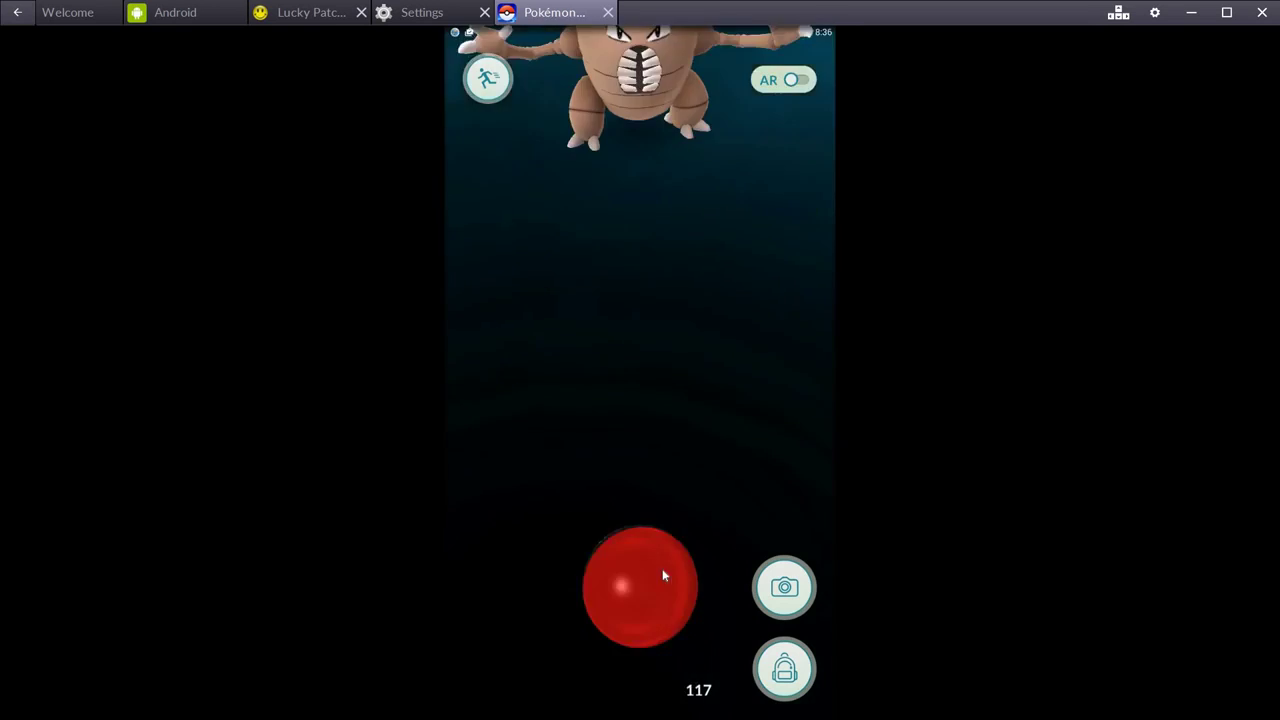
left_click_drag(652, 617, 608, 276)
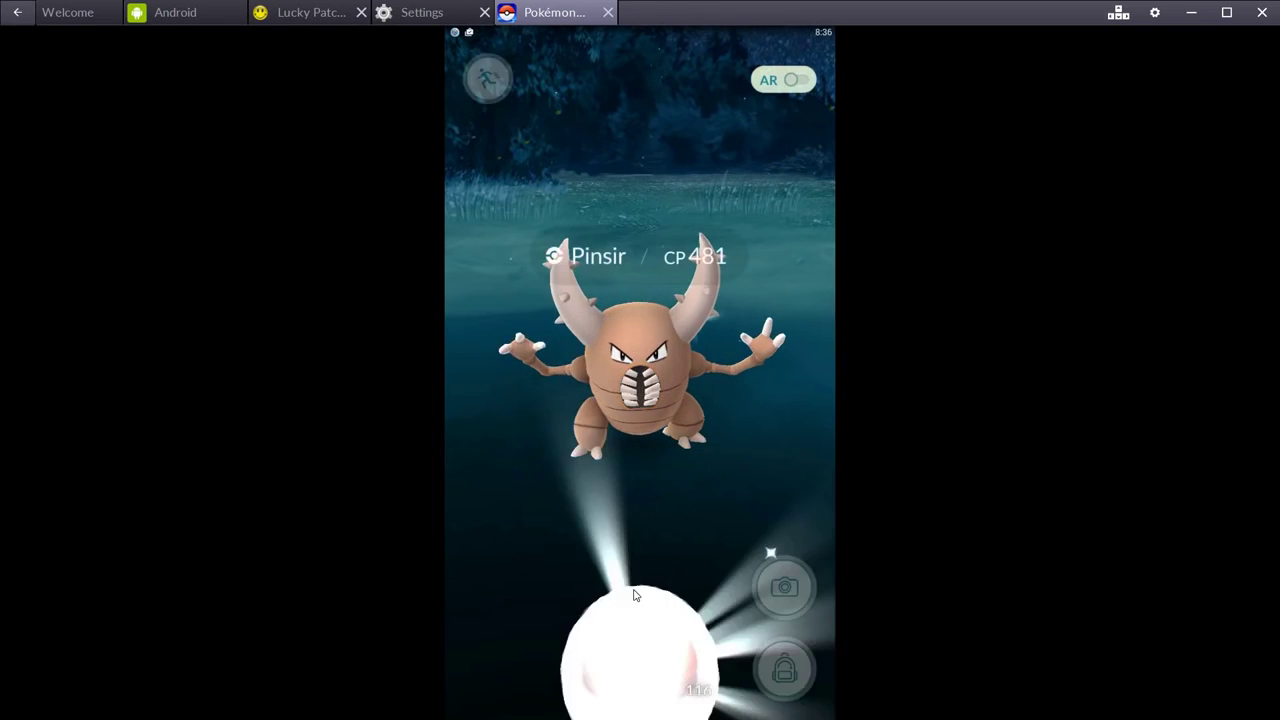
left_click_drag(638, 650, 609, 105)
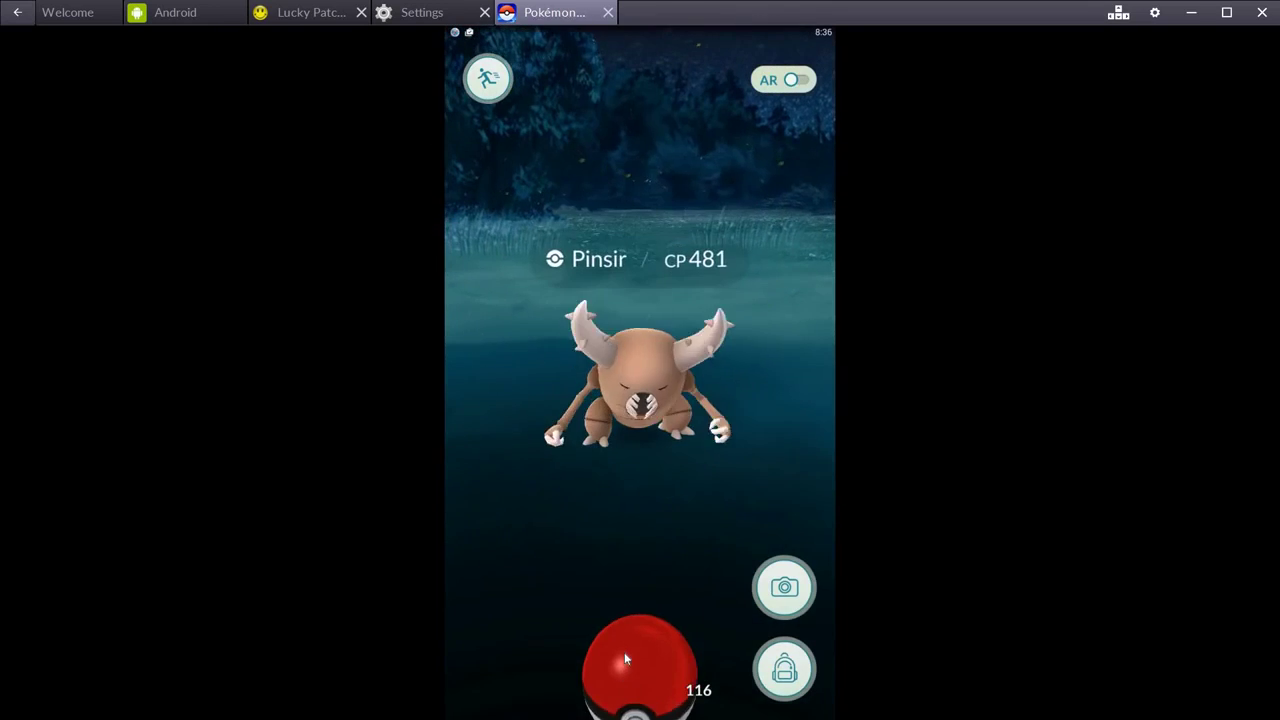
left_click_drag(630, 645, 579, 47)
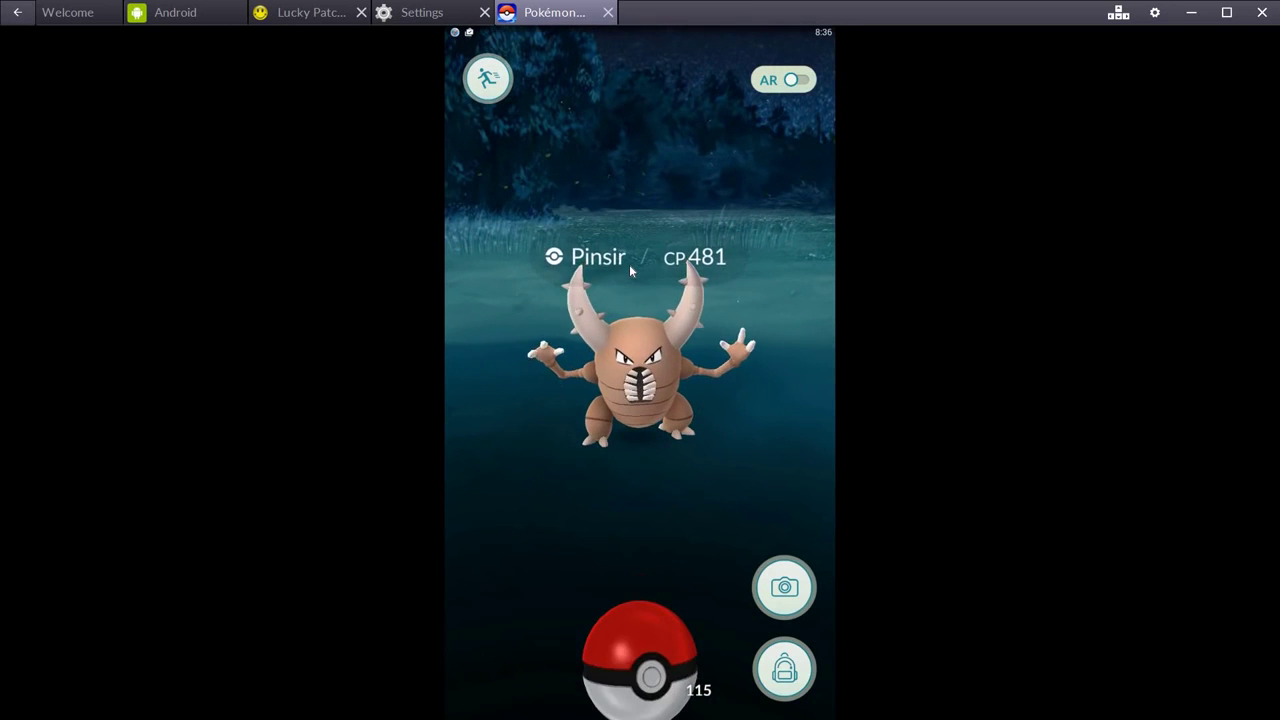
left_click_drag(651, 651, 607, 141)
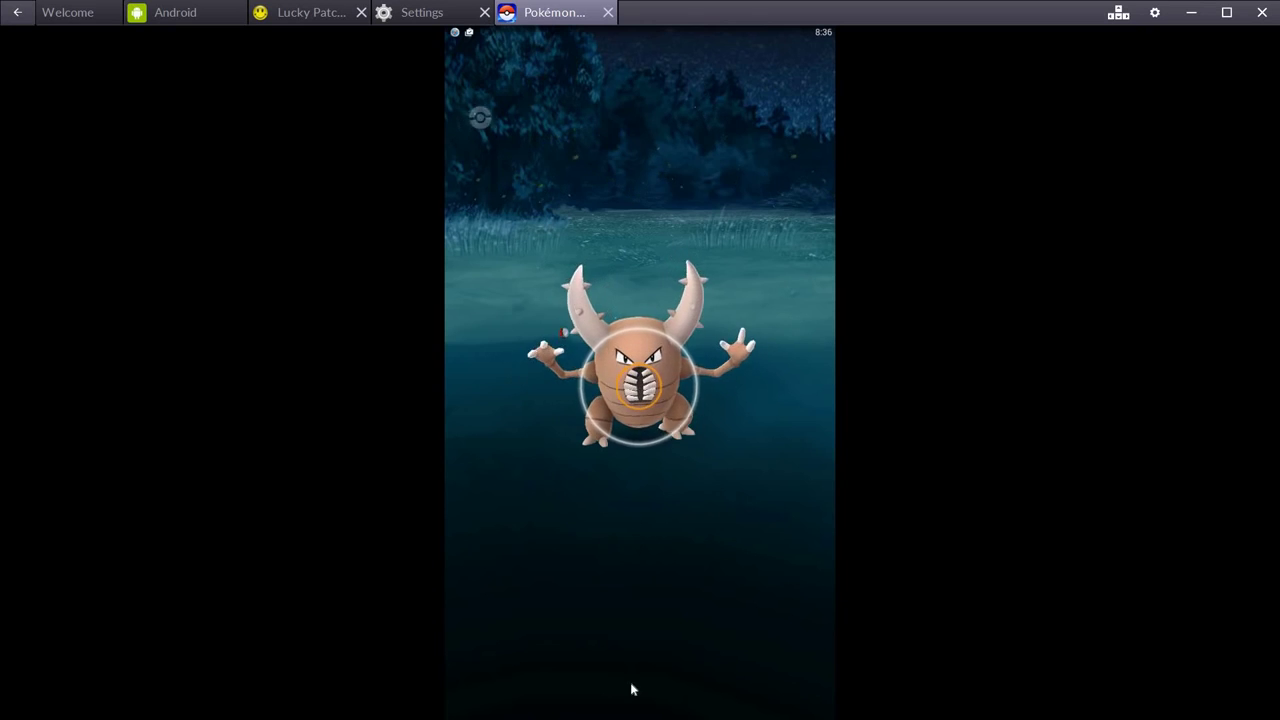
left_click_drag(640, 662, 639, 71)
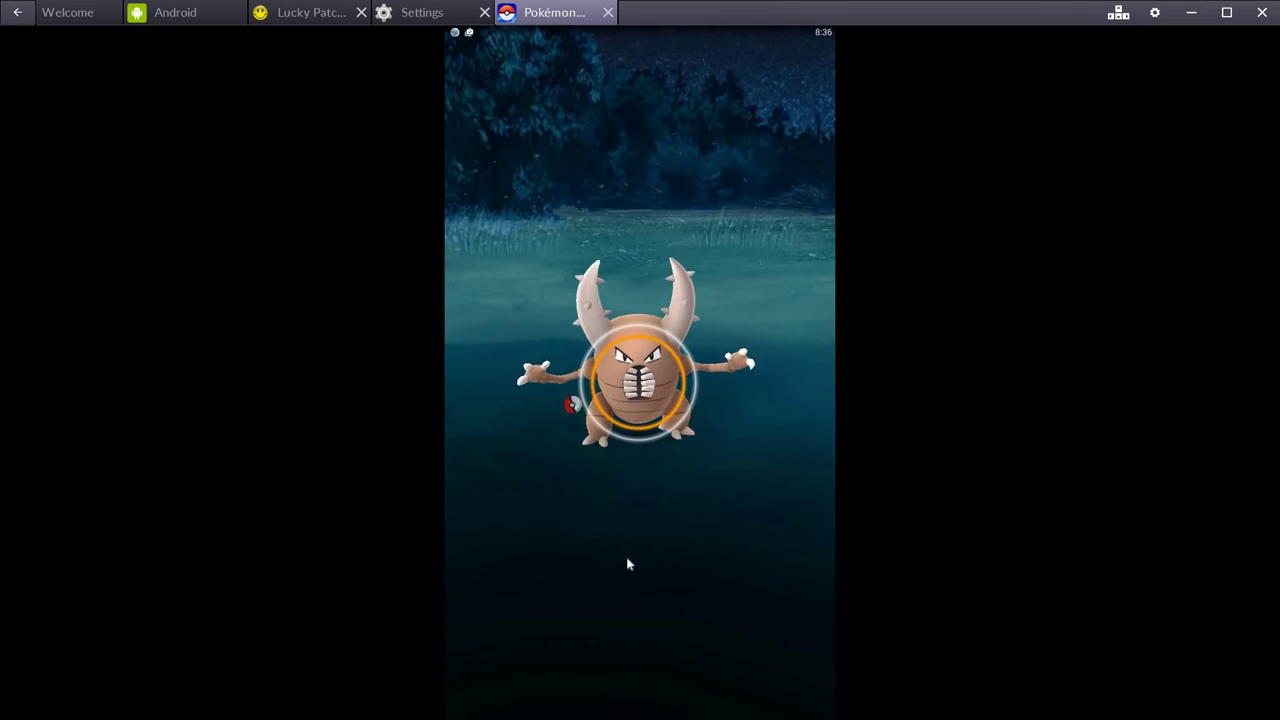
left_click_drag(640, 655, 629, 40)
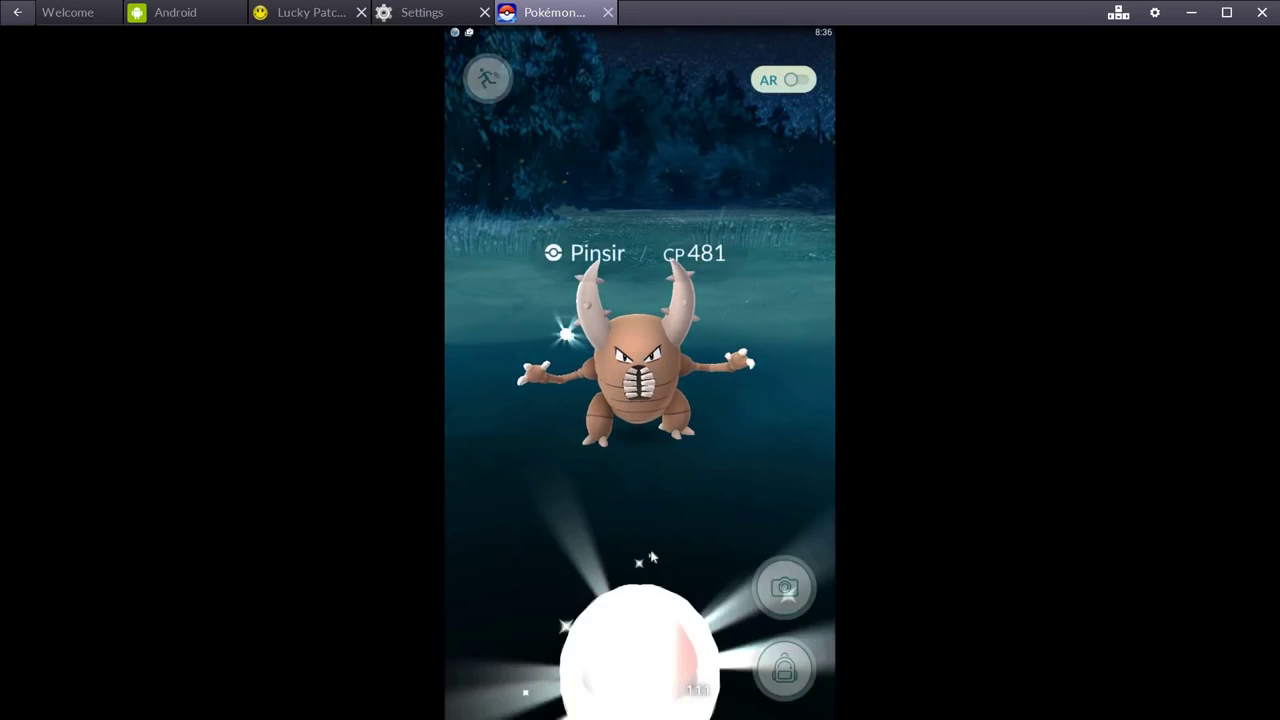
left_click_drag(640, 658, 636, 70)
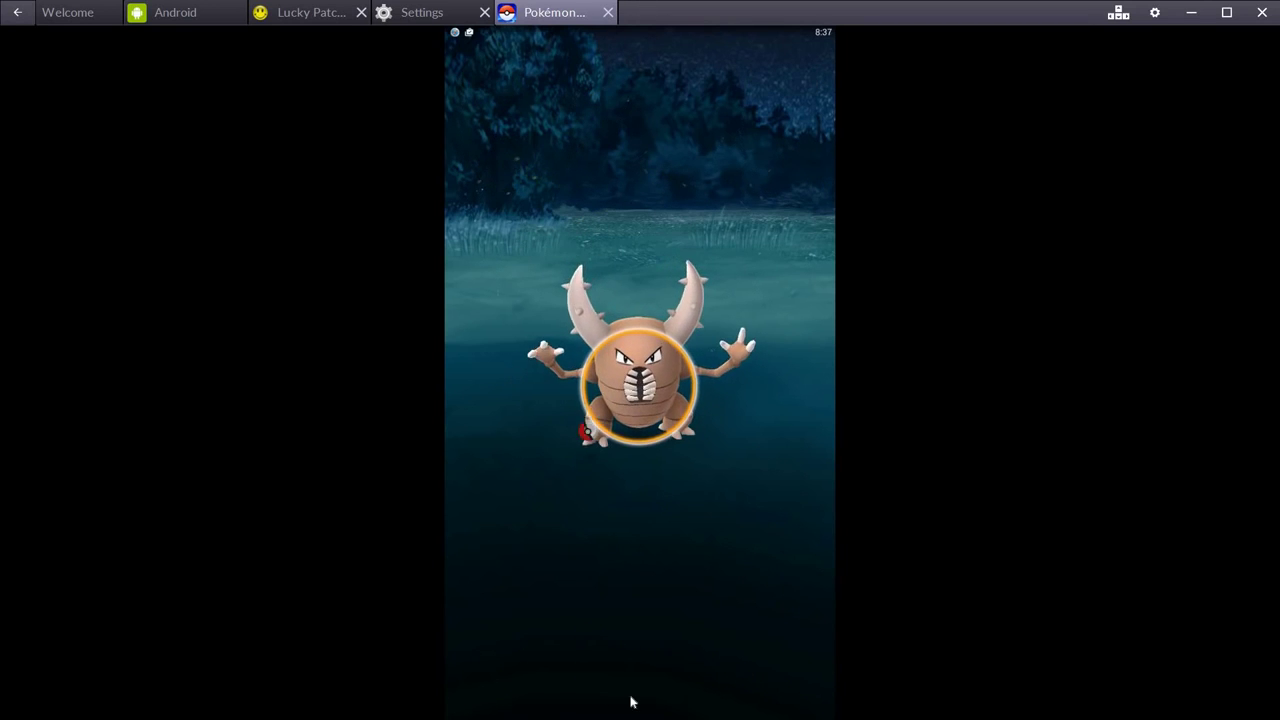
left_click_drag(628, 659, 704, 245)
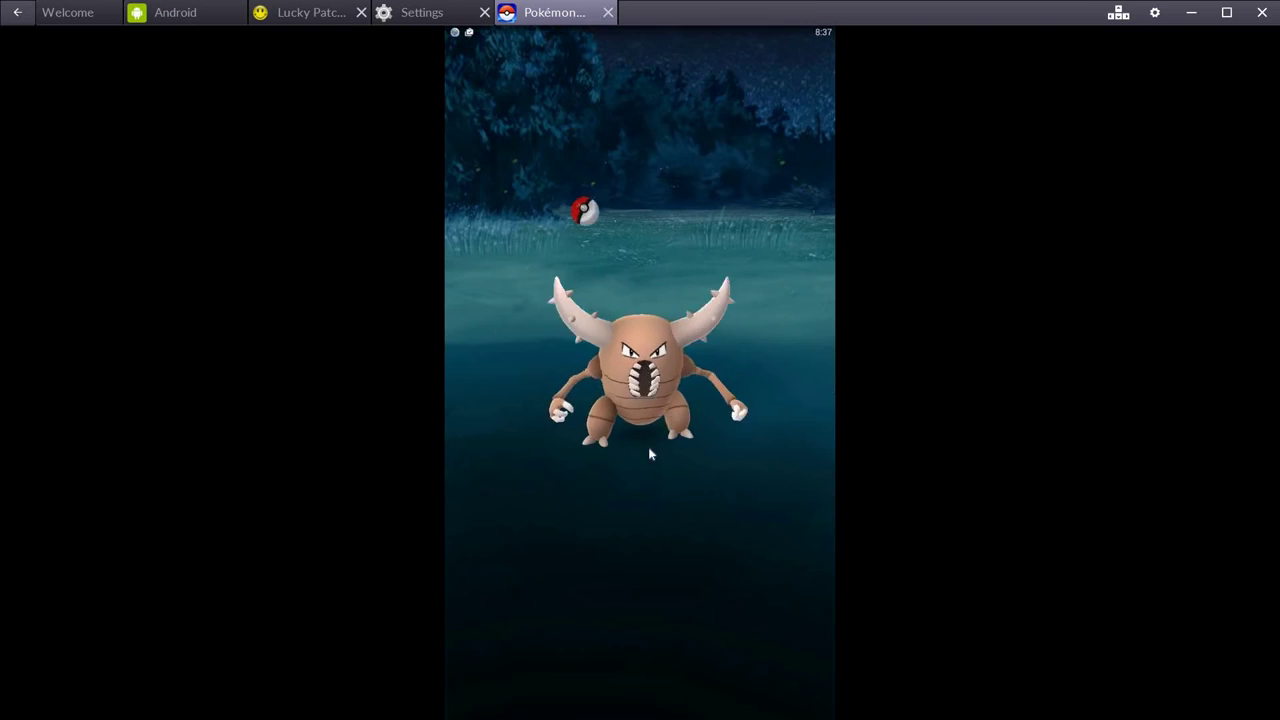
left_click_drag(634, 665, 614, 575)
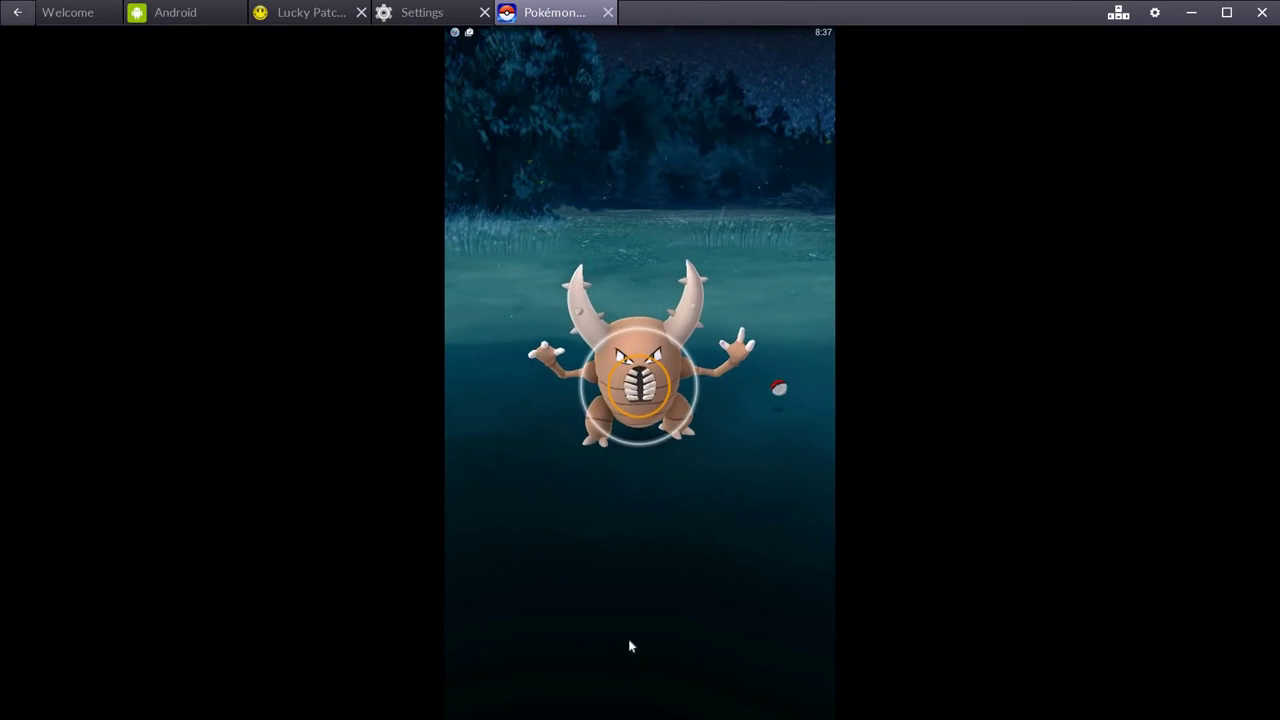
left_click_drag(641, 700, 630, 190)
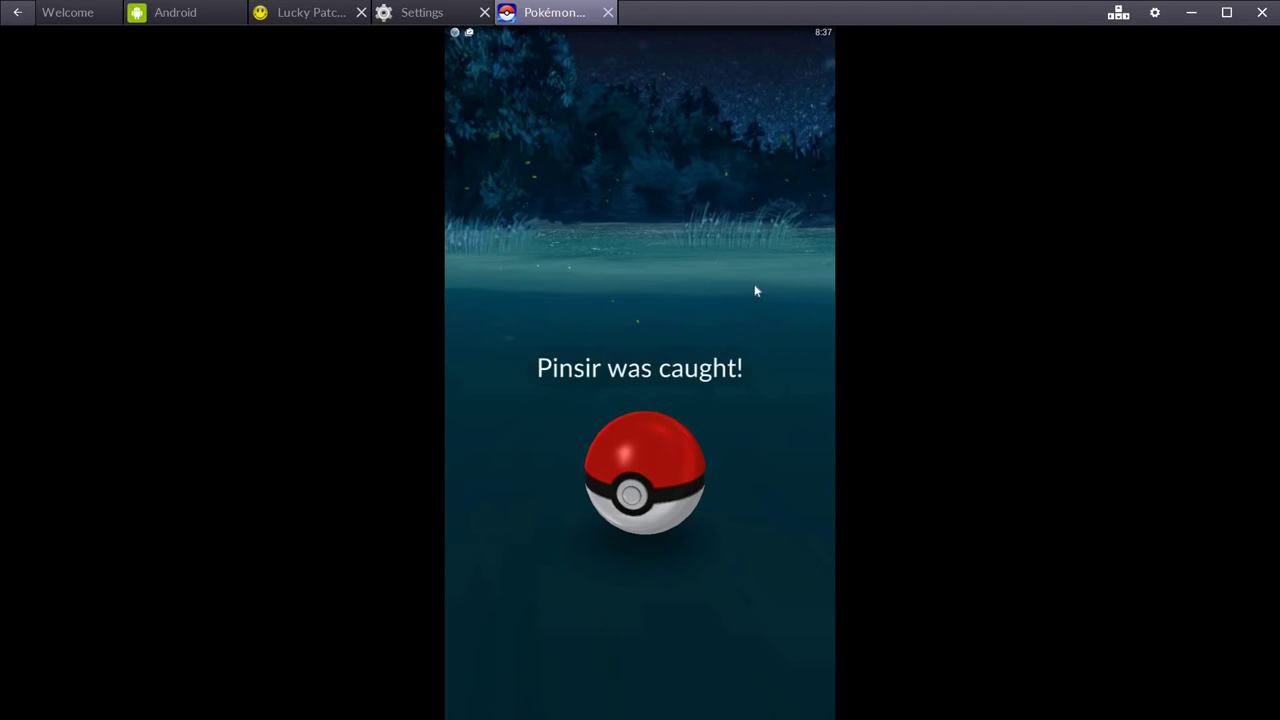
- Dismiss the catch summary, look over the Pokémon collection with the new Pinsir, and return to the map
left_click(653, 486)
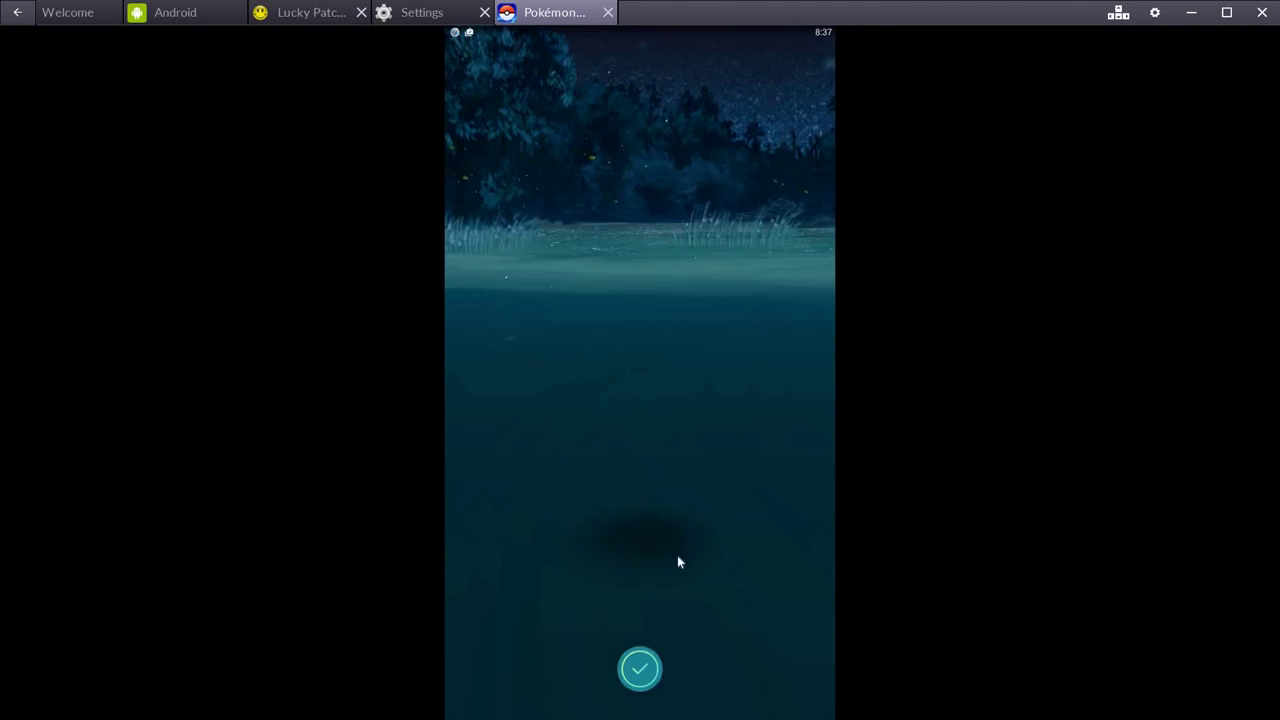
left_click(644, 665)
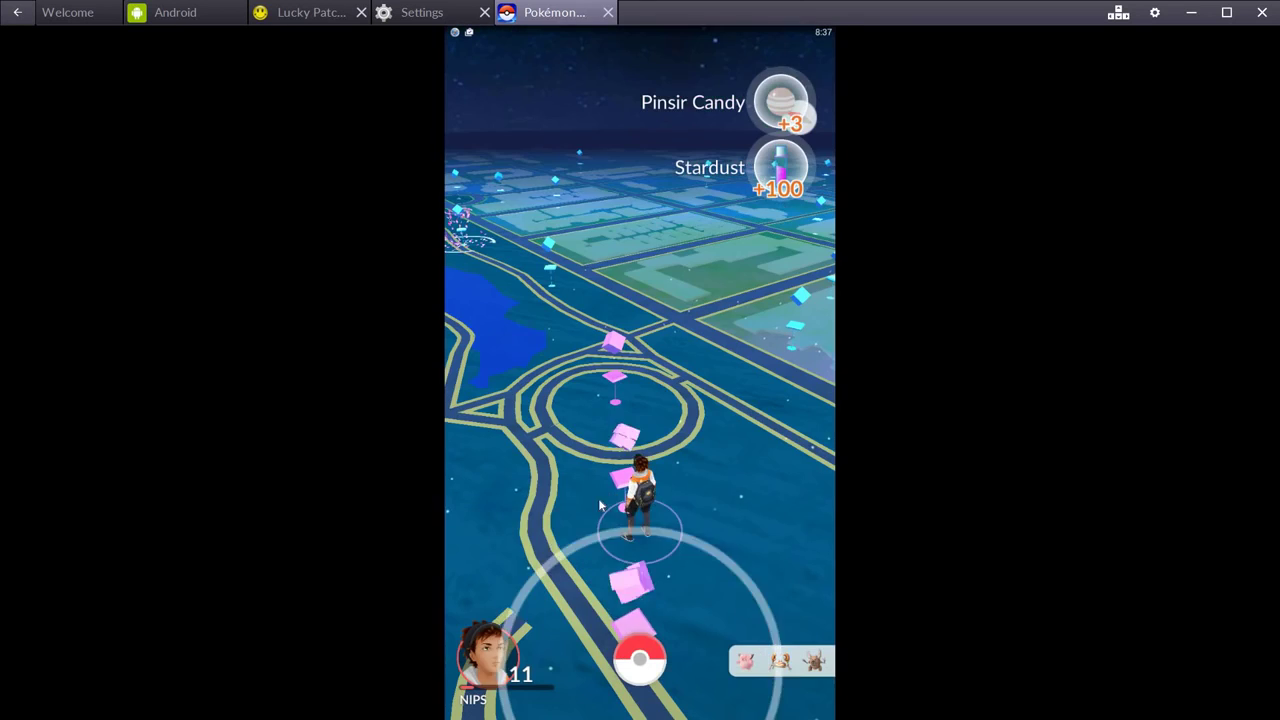
left_click(641, 660)
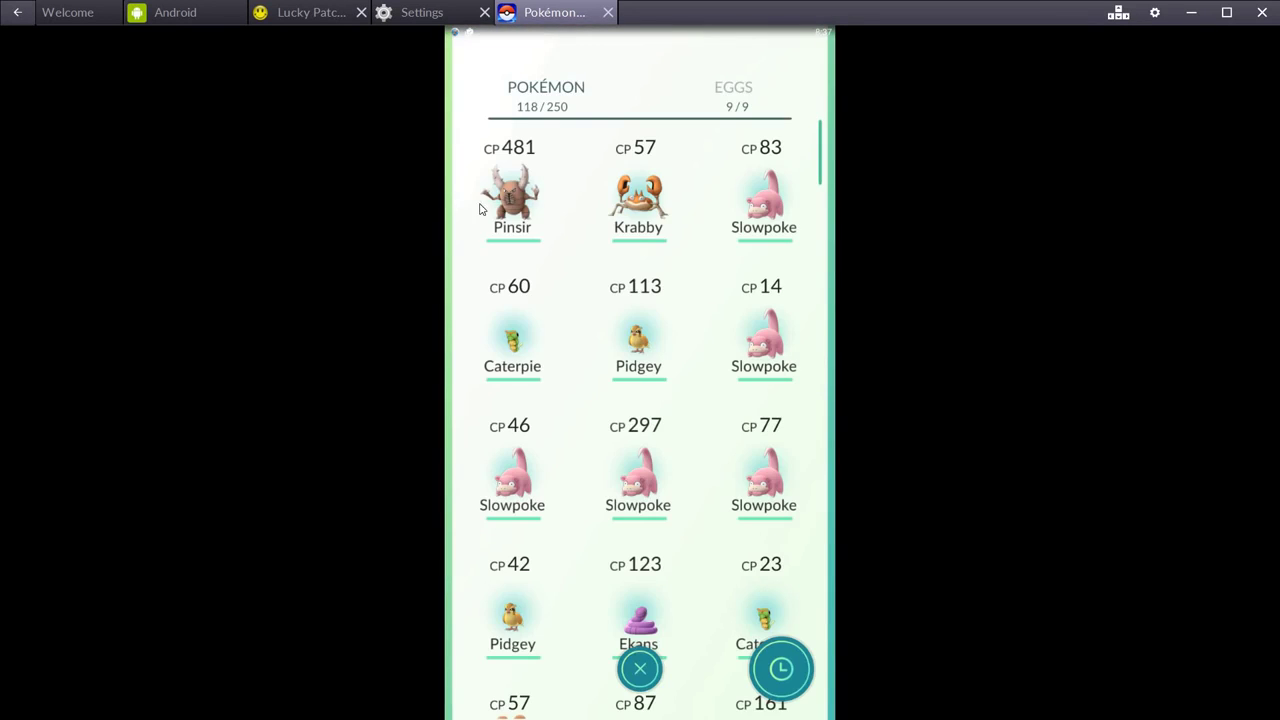
key("Escape")
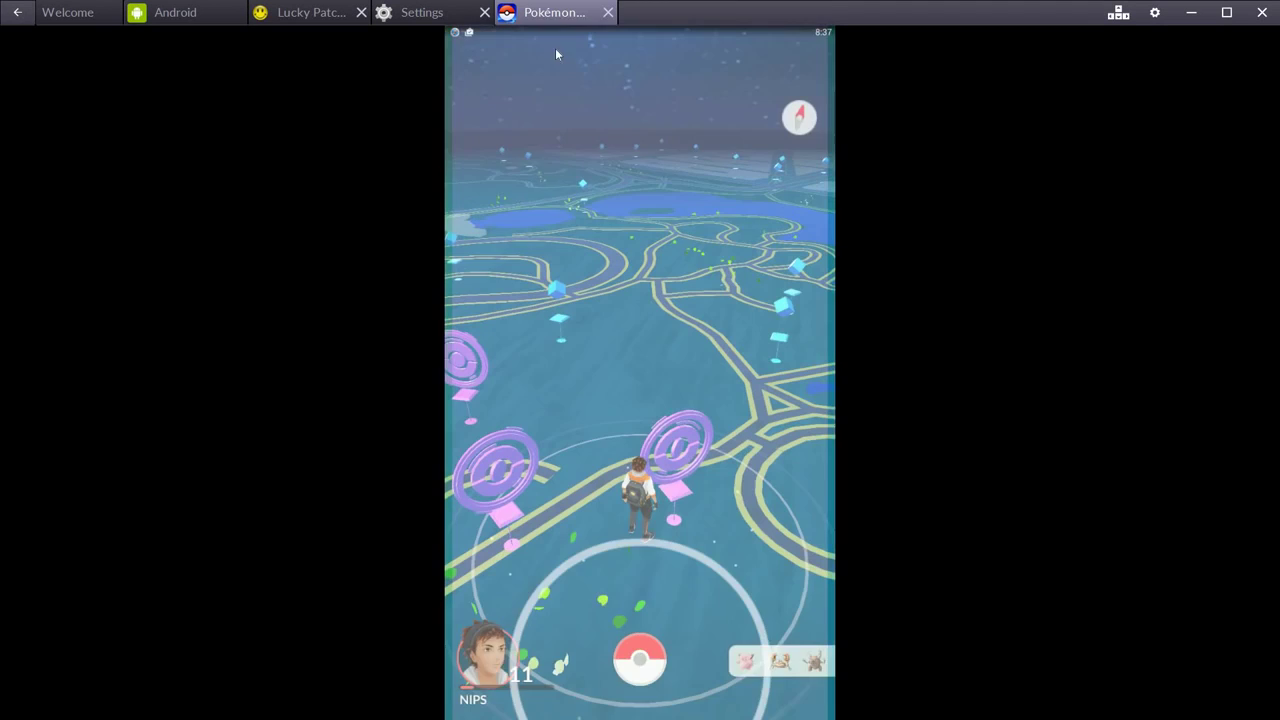